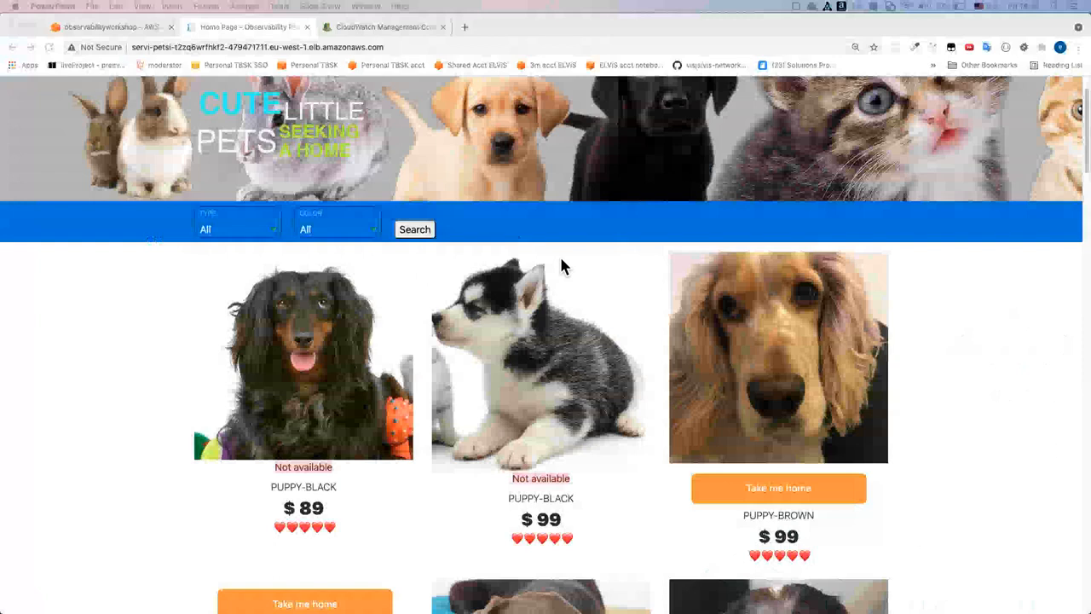
Switch to the CloudWatch console, collapse the Alarms group and open the All metrics page
left_click(384, 26)
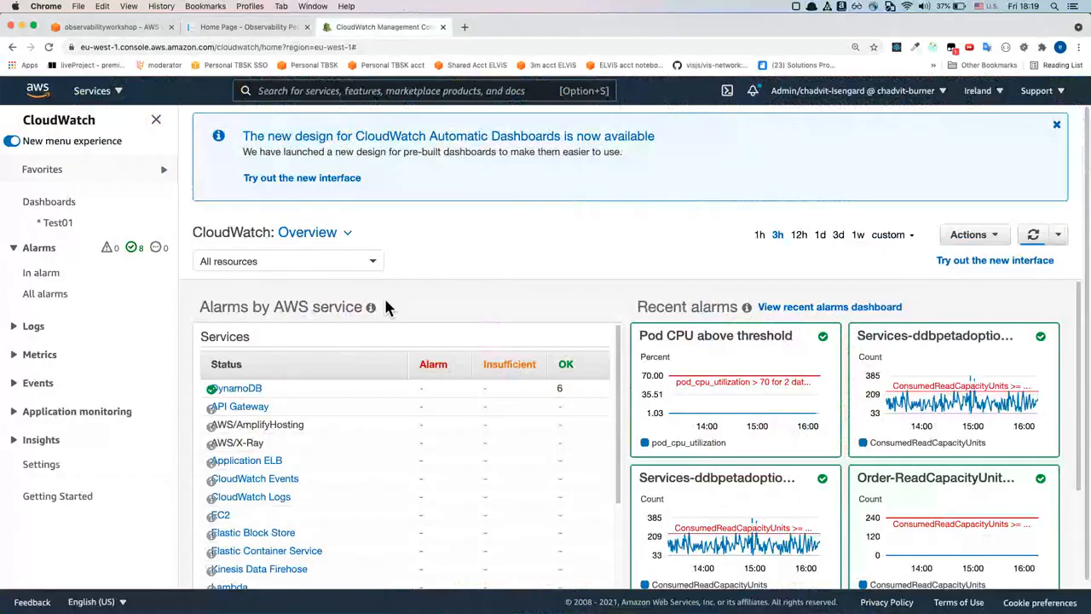
scroll(385, 307, "down", 1)
left_click(15, 248)
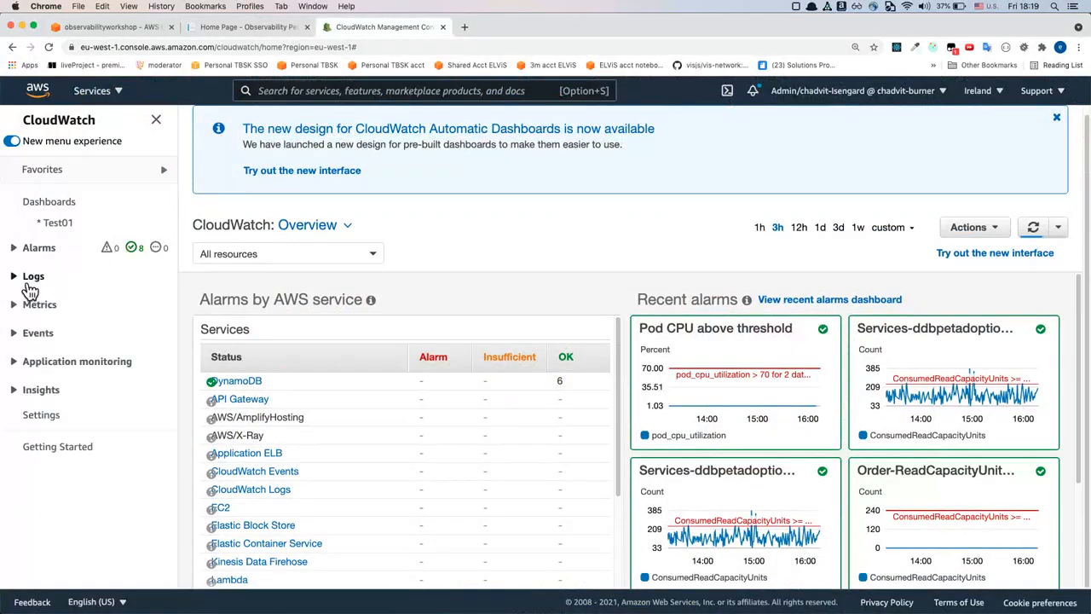
left_click(32, 305)
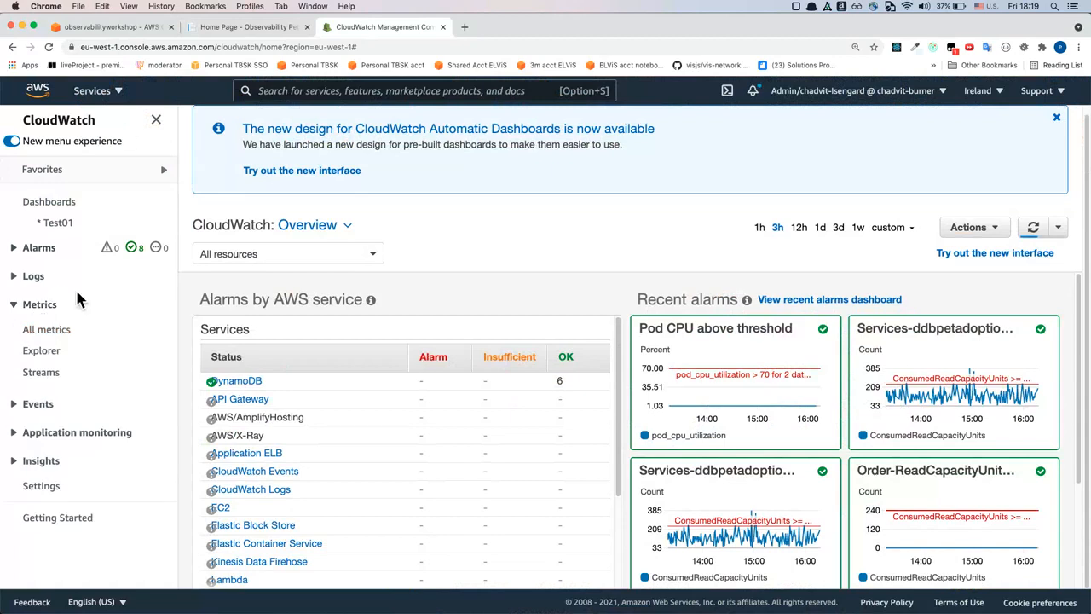
left_click(50, 309)
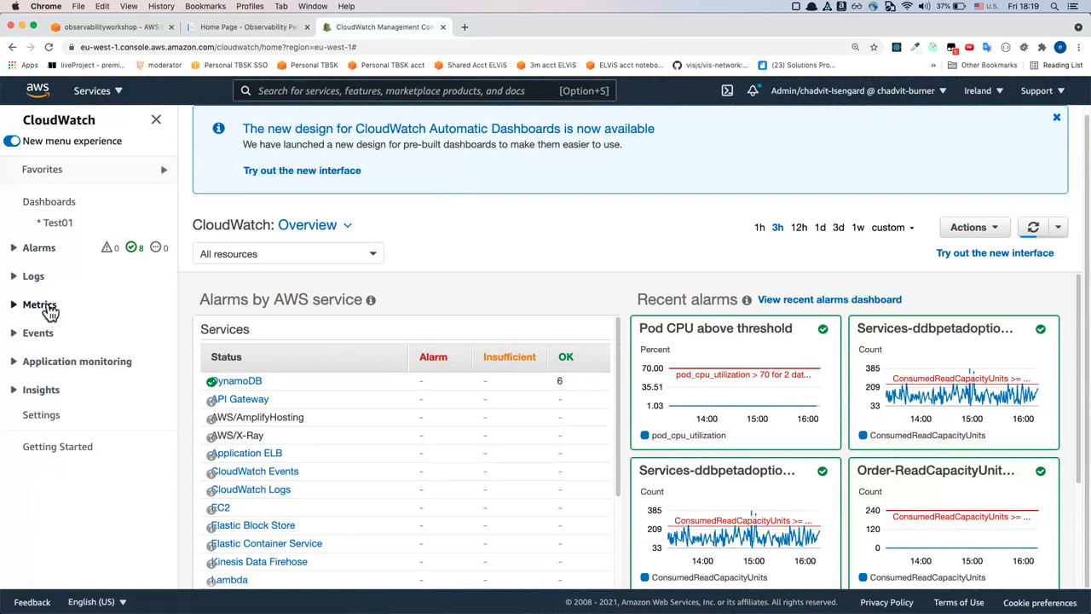
left_click(43, 307)
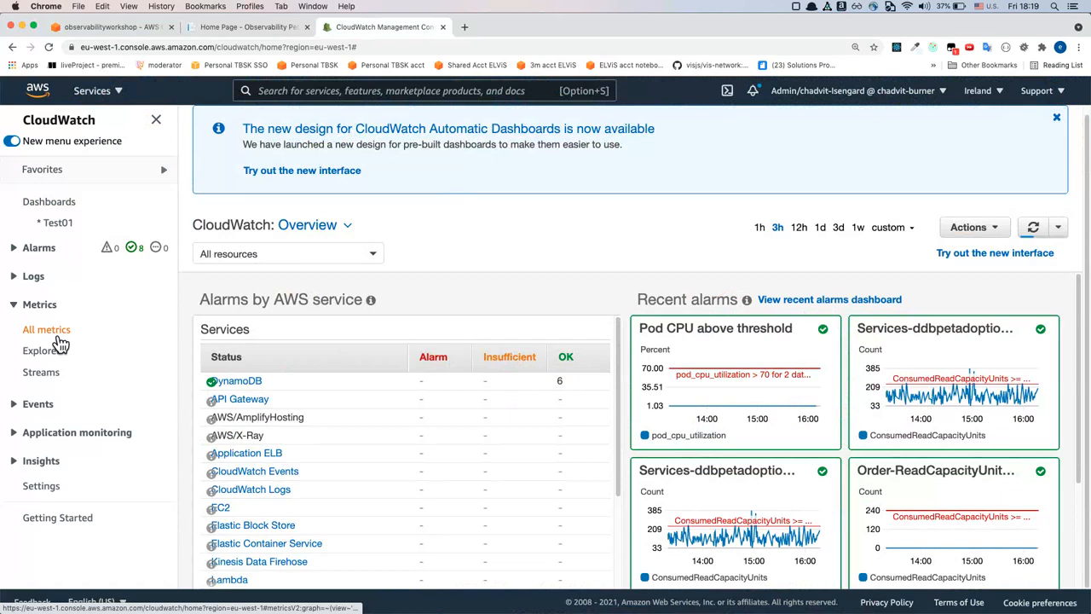
left_click(23, 337)
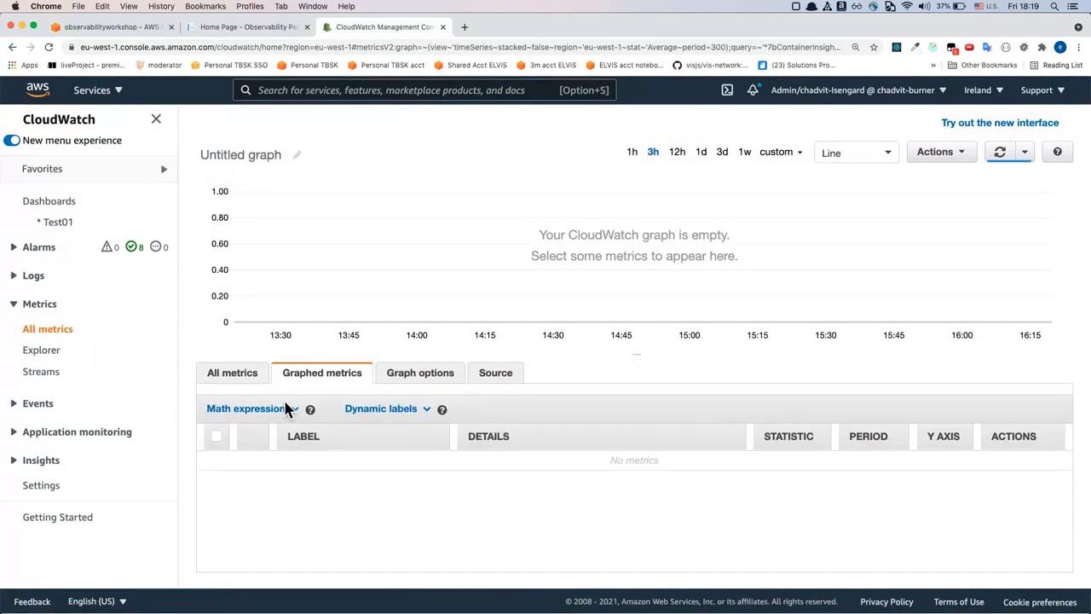
List all available metrics for the region and look through the custom namespaces
left_click(232, 372)
scroll(494, 421, "down", 3)
scroll(502, 431, "up", 3)
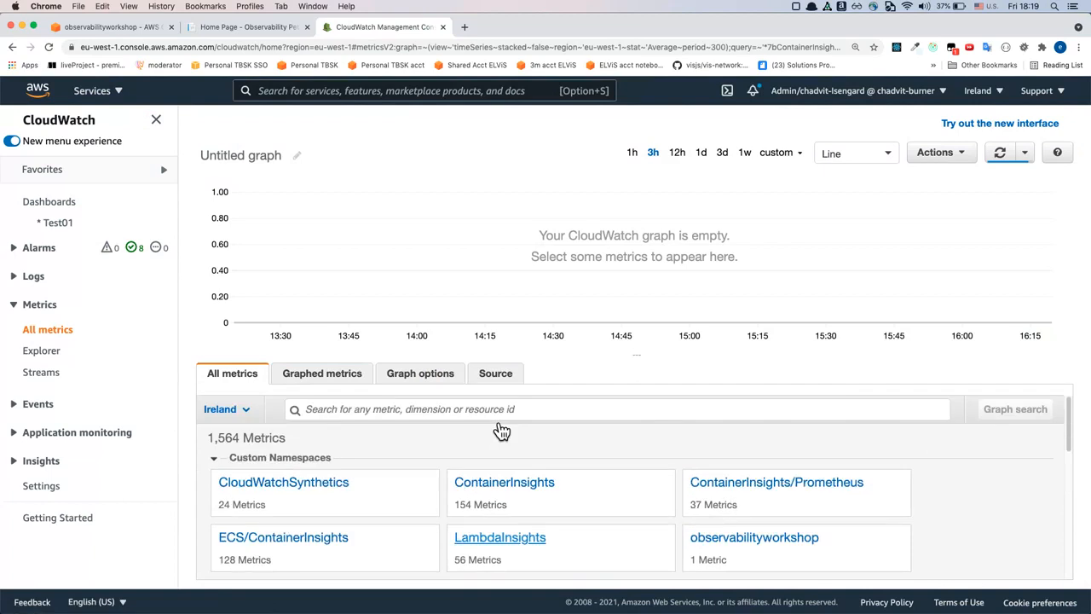
scroll(679, 477, "down", 1)
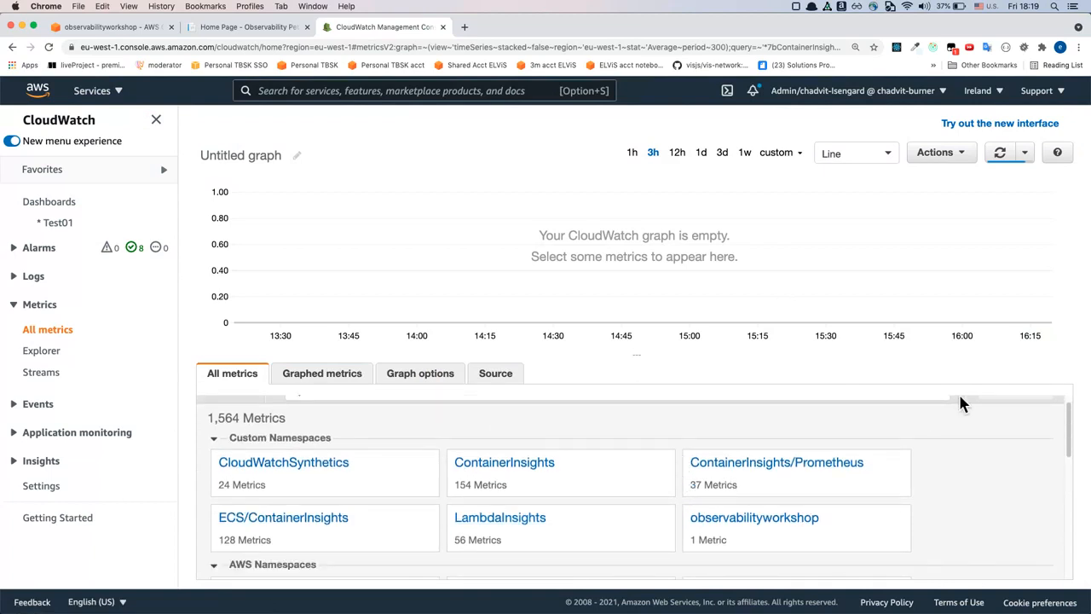
scroll(967, 461, "down", 1)
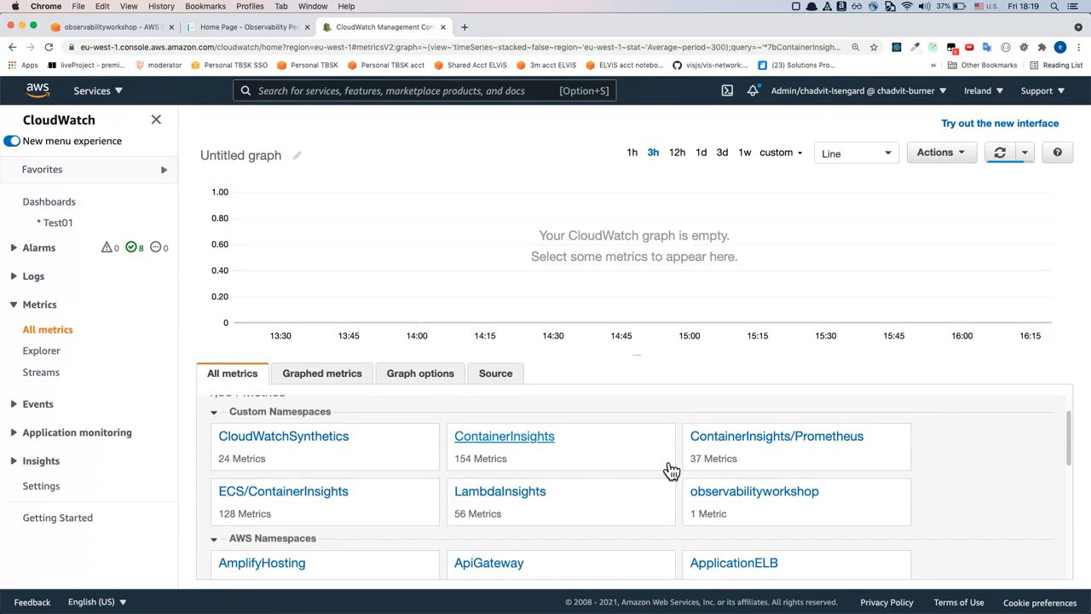
Collapse the Custom Namespaces group and look through the AWS namespaces
left_click(238, 421)
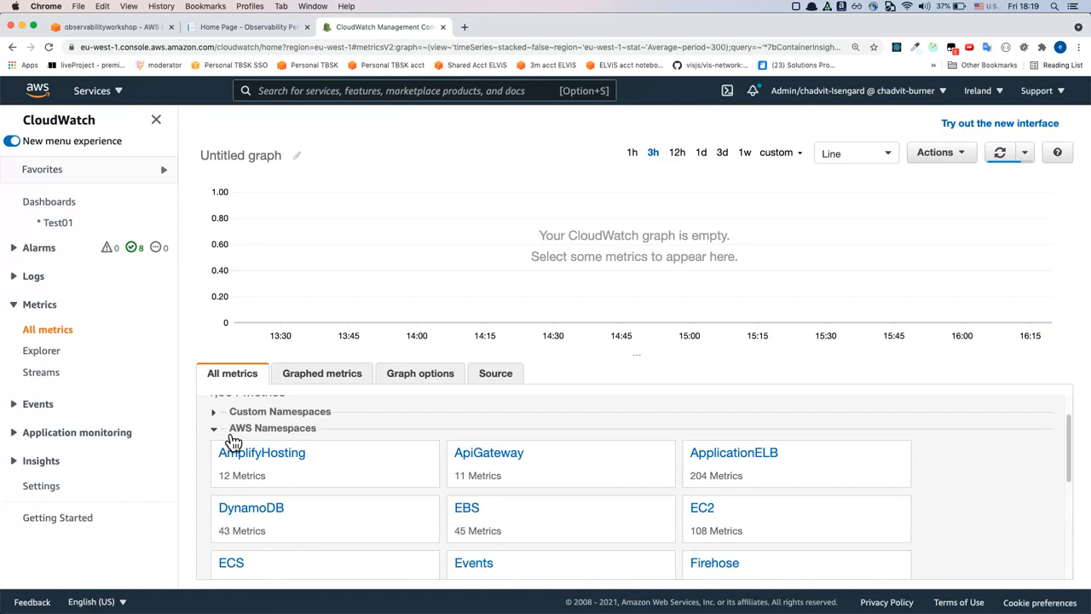
left_click(230, 435)
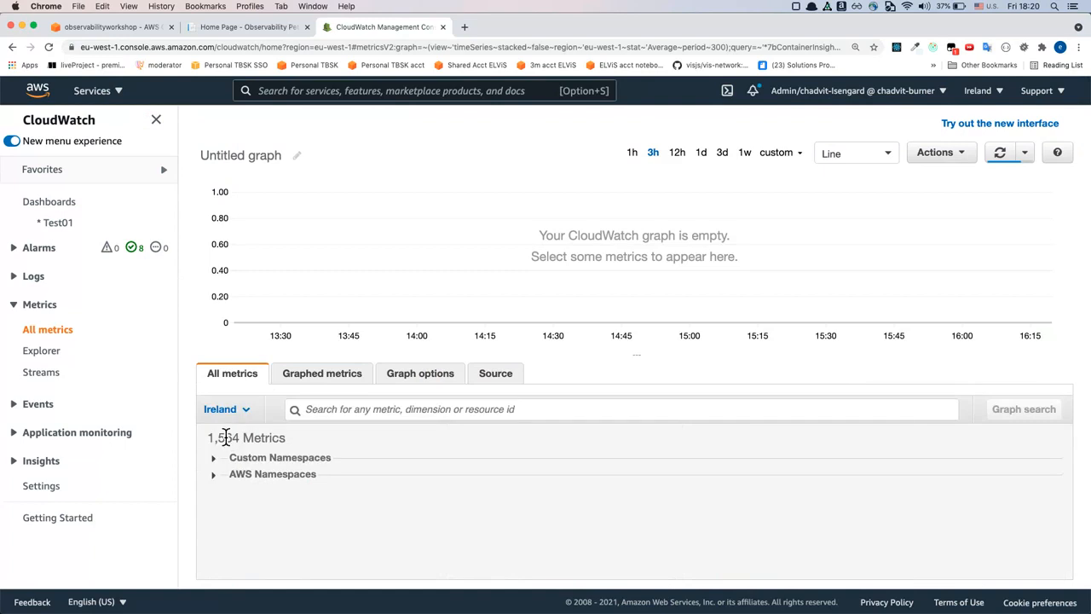
left_click(236, 488)
scroll(236, 489, "down", 2)
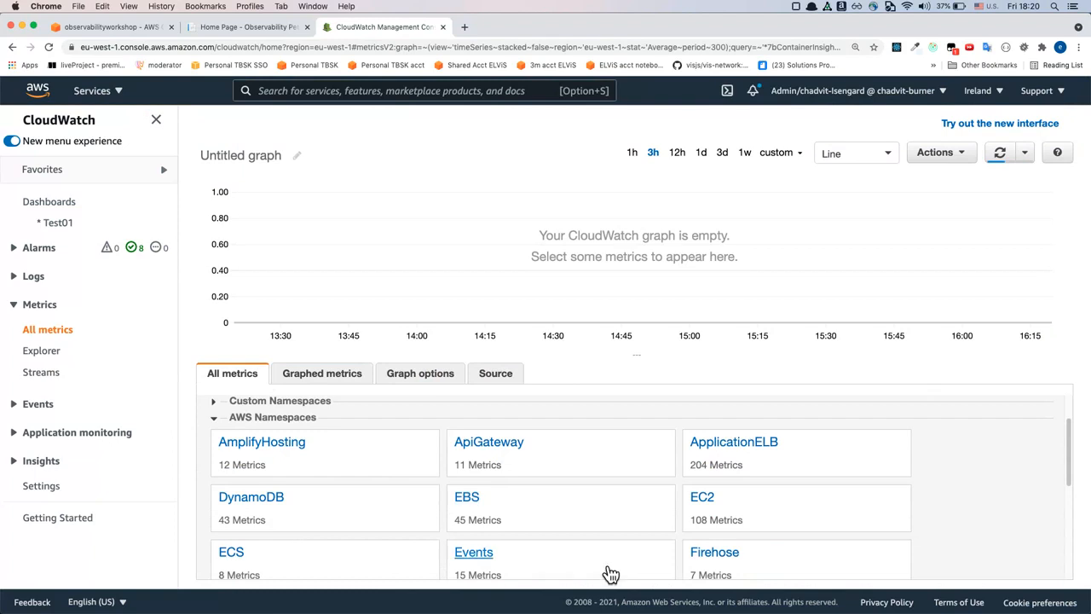
Collapse the AWS Namespaces group, expand Custom Namespaces and open the ContainerInsights namespace
left_click(309, 419)
left_click(298, 464)
scroll(355, 506, "down", 1)
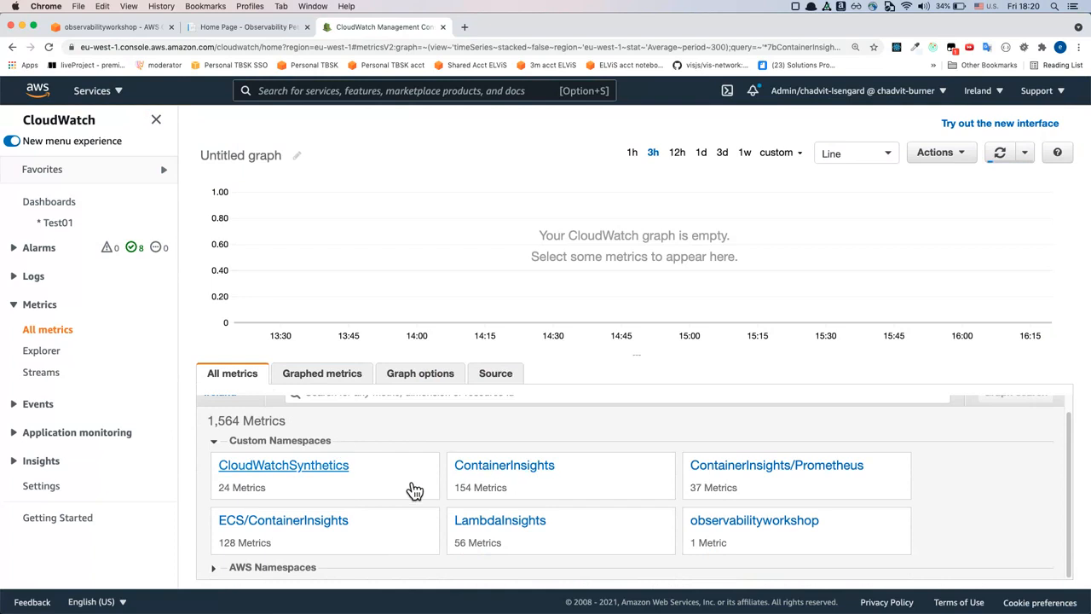
left_click(484, 483)
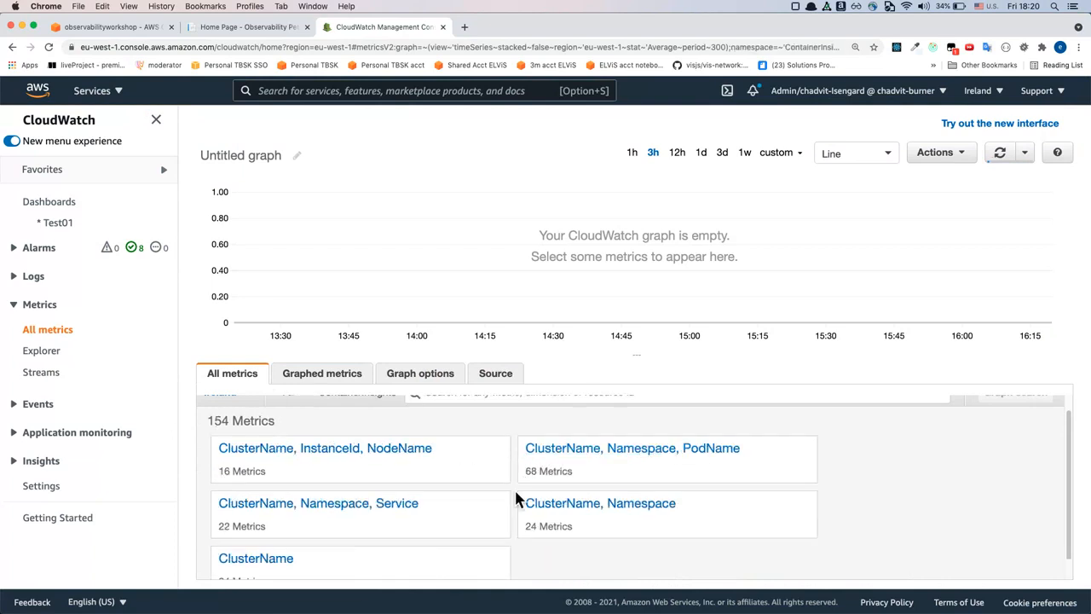
Open the ContainerInsights metrics grouped by ClusterName, Namespace, PodName and look through the list
scroll(515, 495, "down", 1)
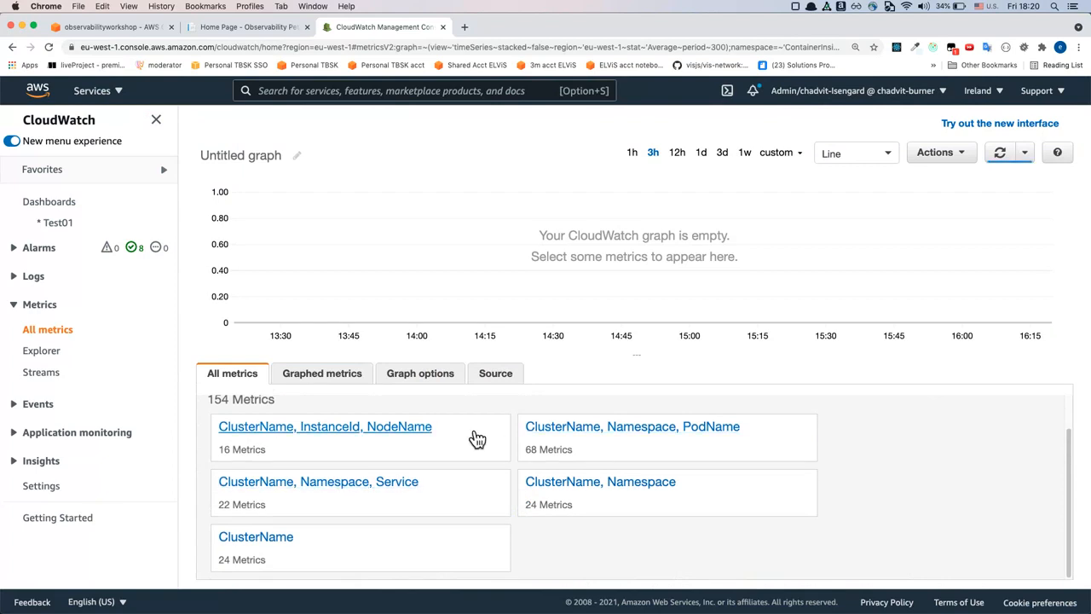
scroll(470, 430, "up", 1)
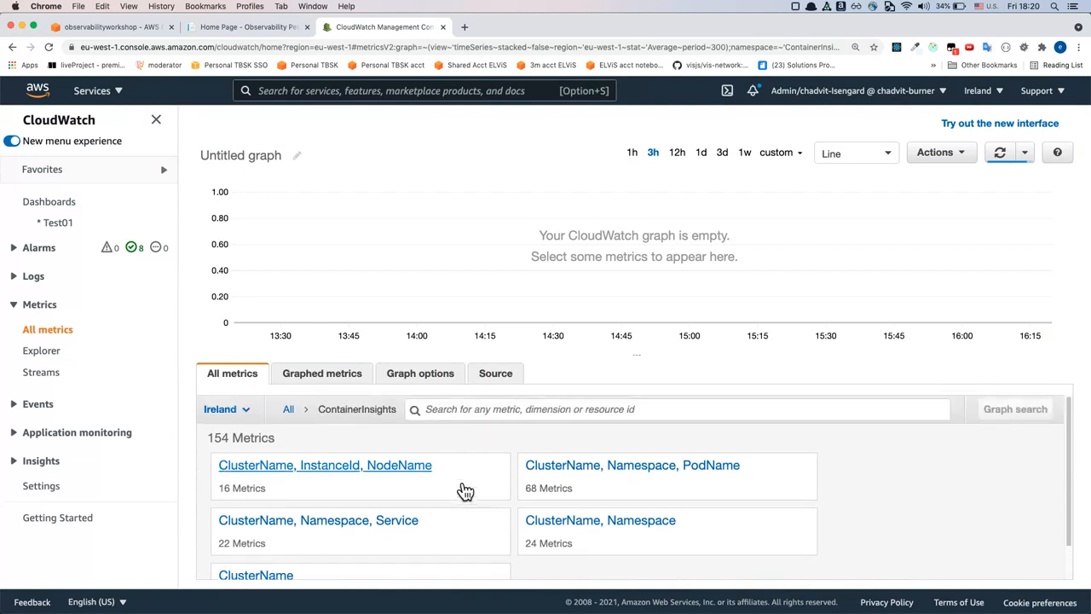
left_click(665, 464)
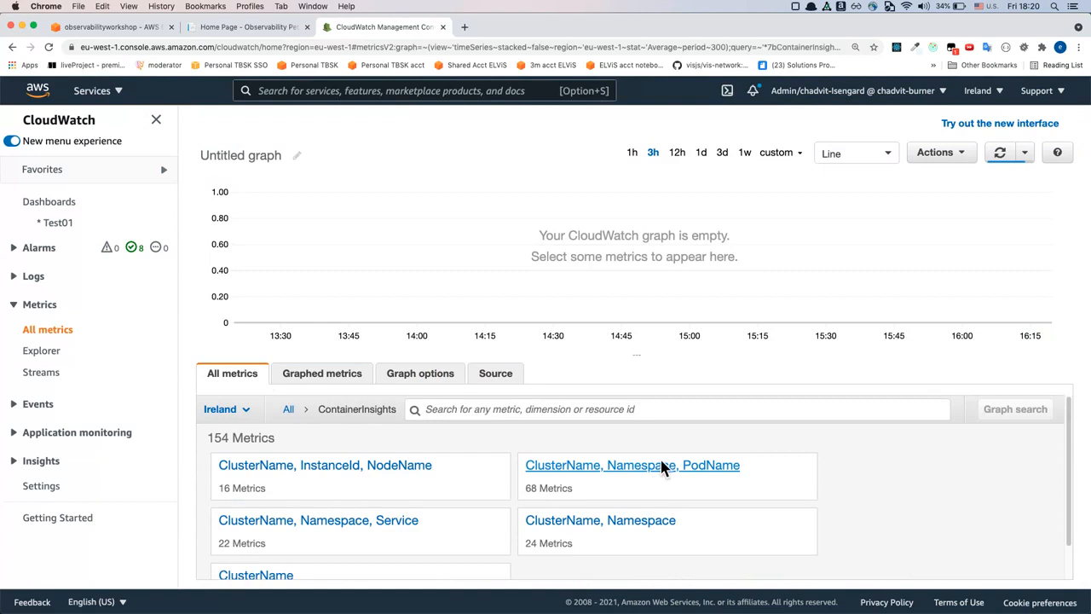
scroll(533, 504, "down", 1)
scroll(532, 504, "up", 1)
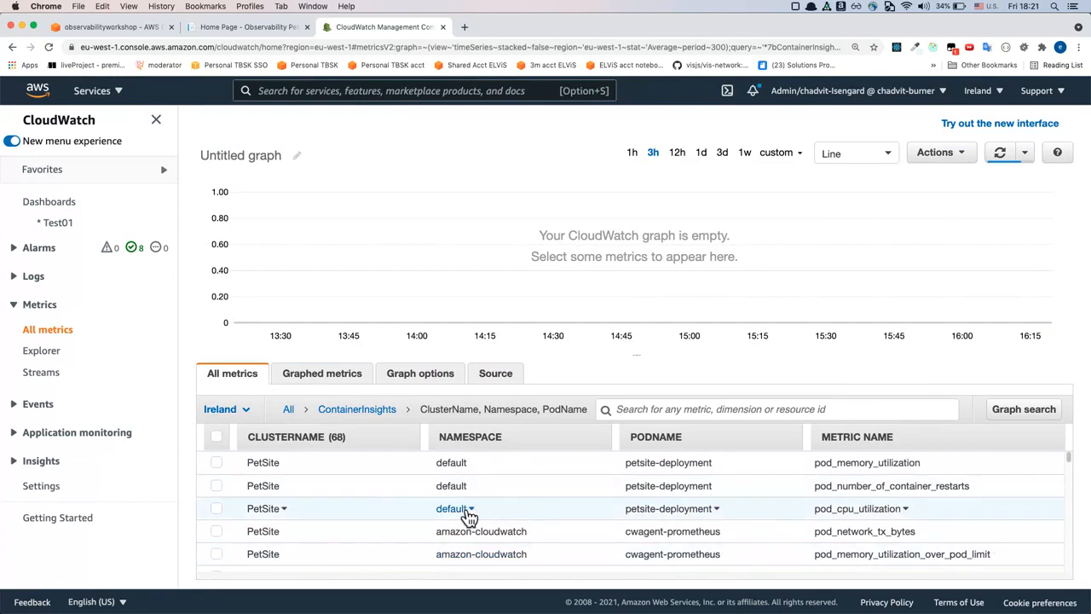
scroll(588, 511, "down", 1)
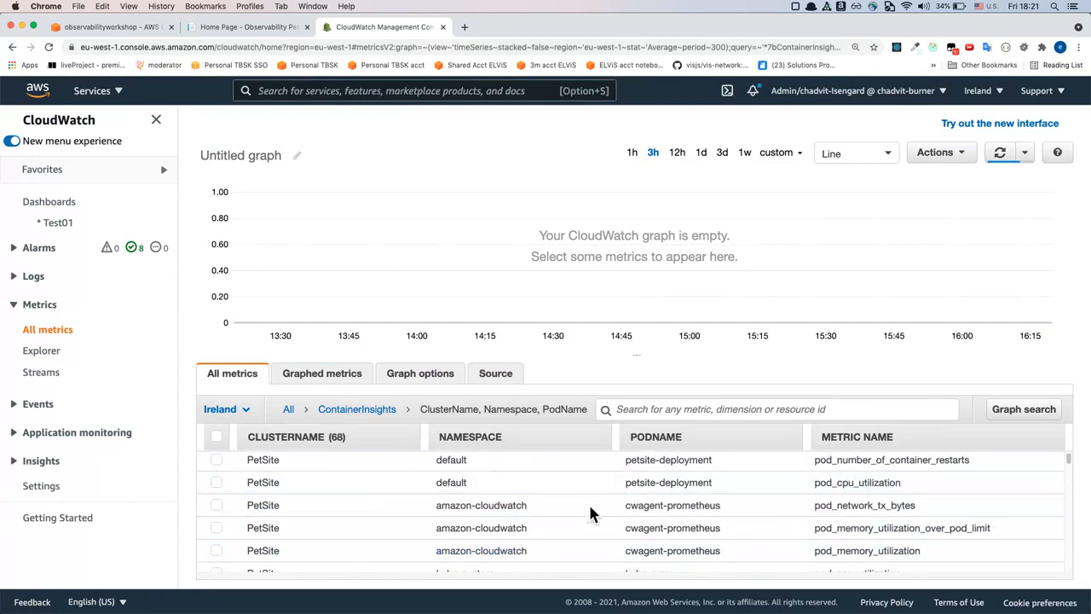
scroll(823, 477, "up", 1)
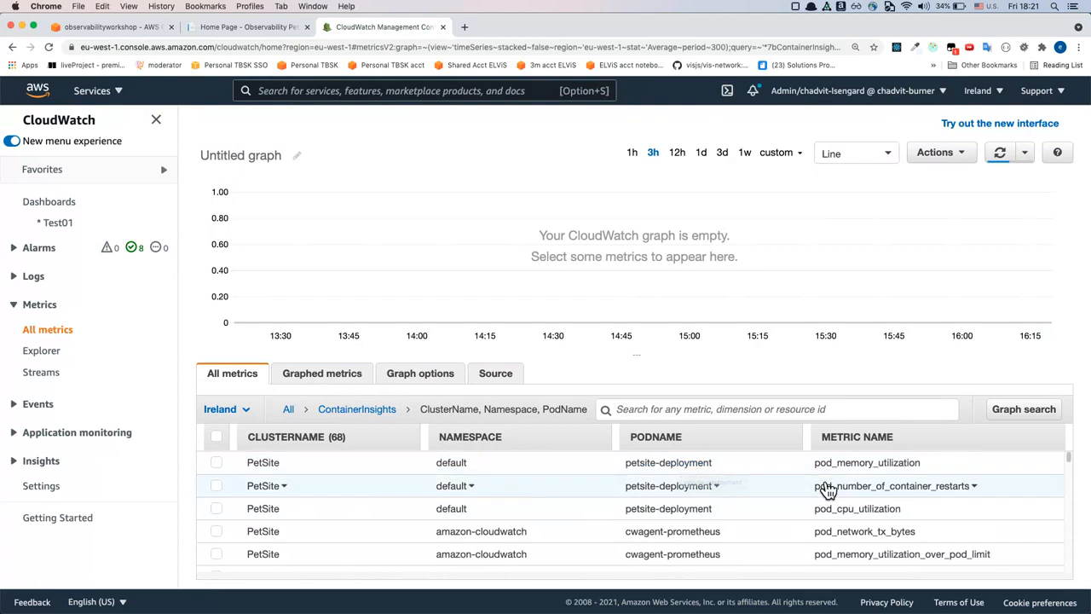
Filter the pod metrics by "cpu" and look through the matching entries
left_click(867, 418)
type("cpu")
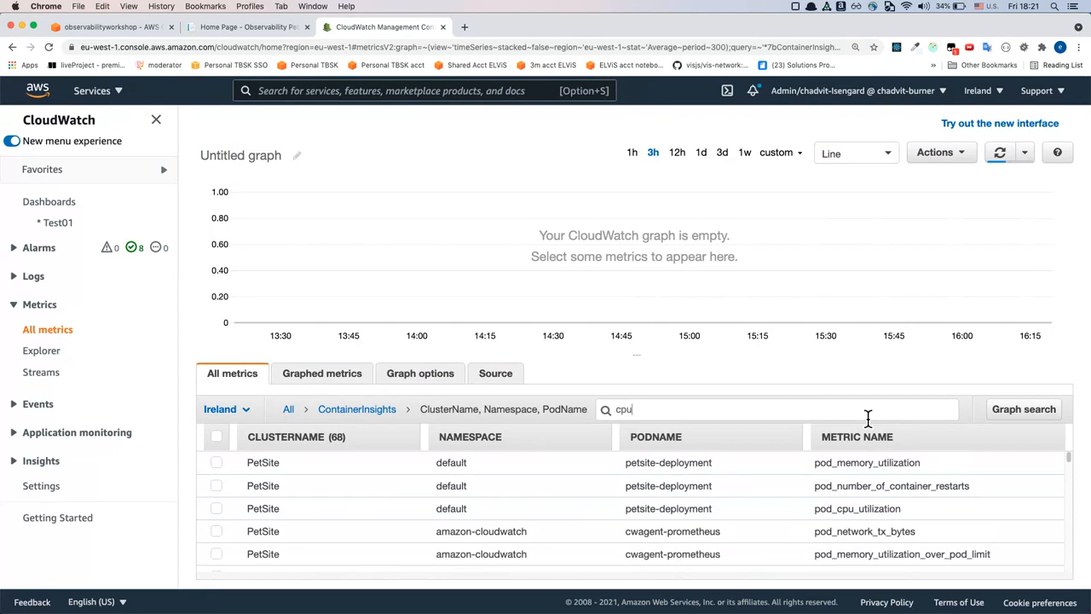
key("Return")
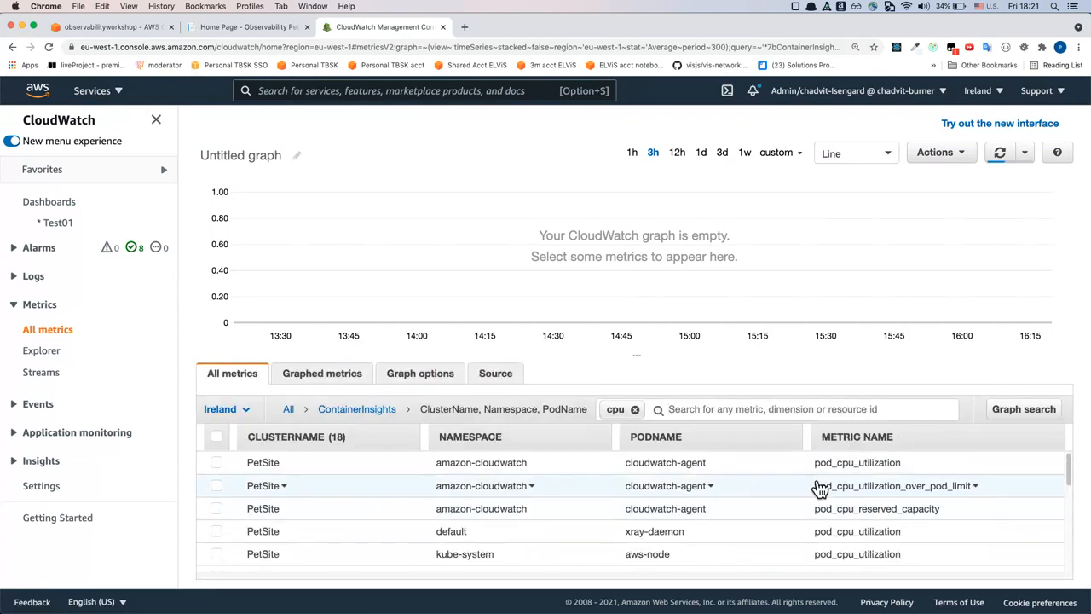
scroll(810, 485, "down", 1)
scroll(812, 477, "up", 1)
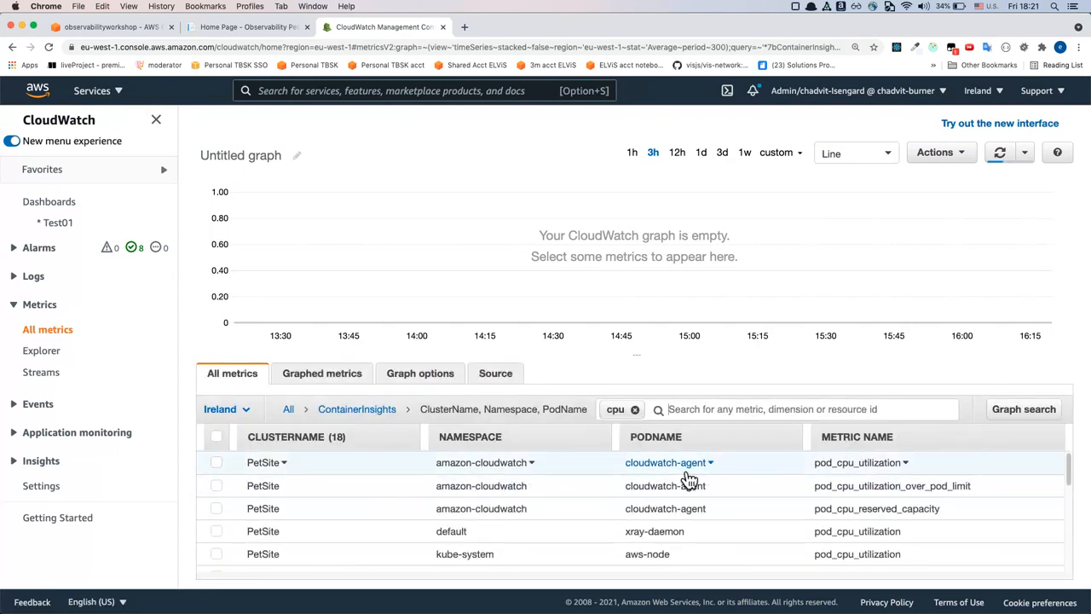
scroll(869, 479, "down", 2)
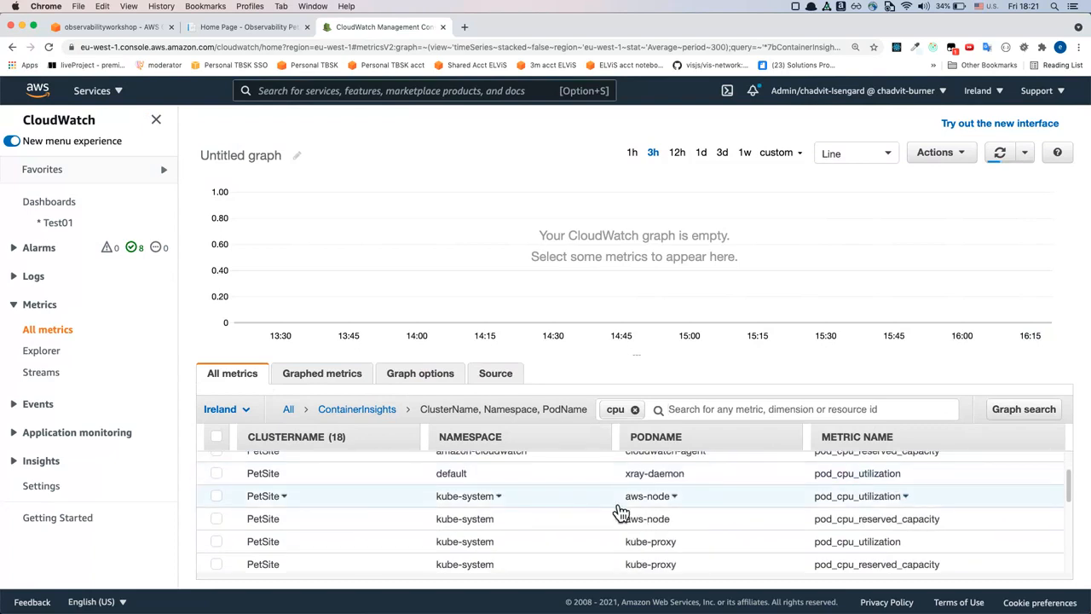
scroll(613, 506, "up", 5)
scroll(614, 506, "down", 3)
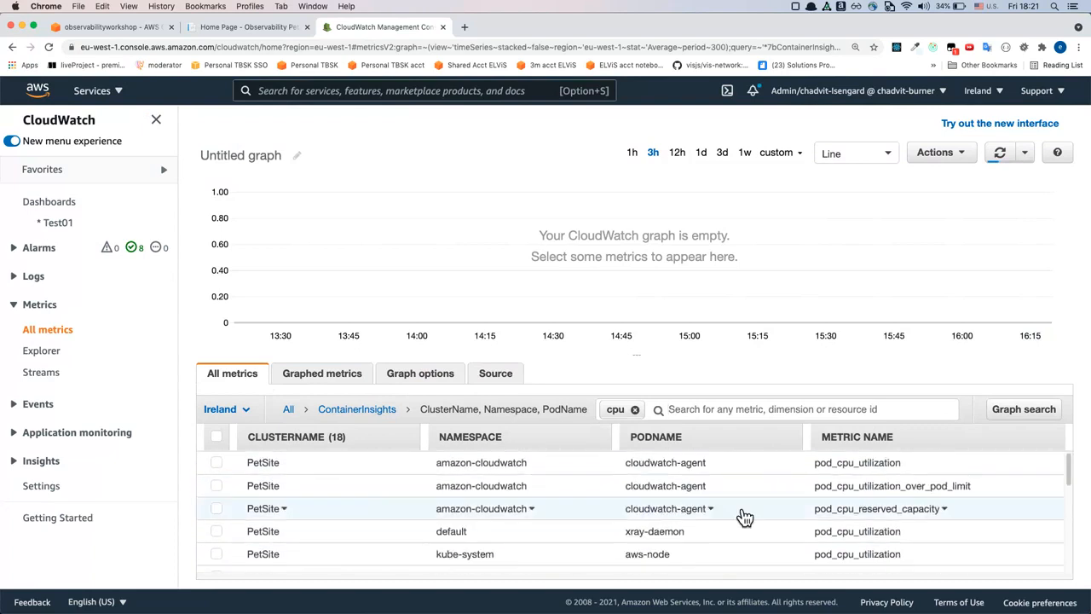
Graph pod_cpu_utilization for the cloudwatch-agent pod and show its graphed-metric settings
left_click(216, 463)
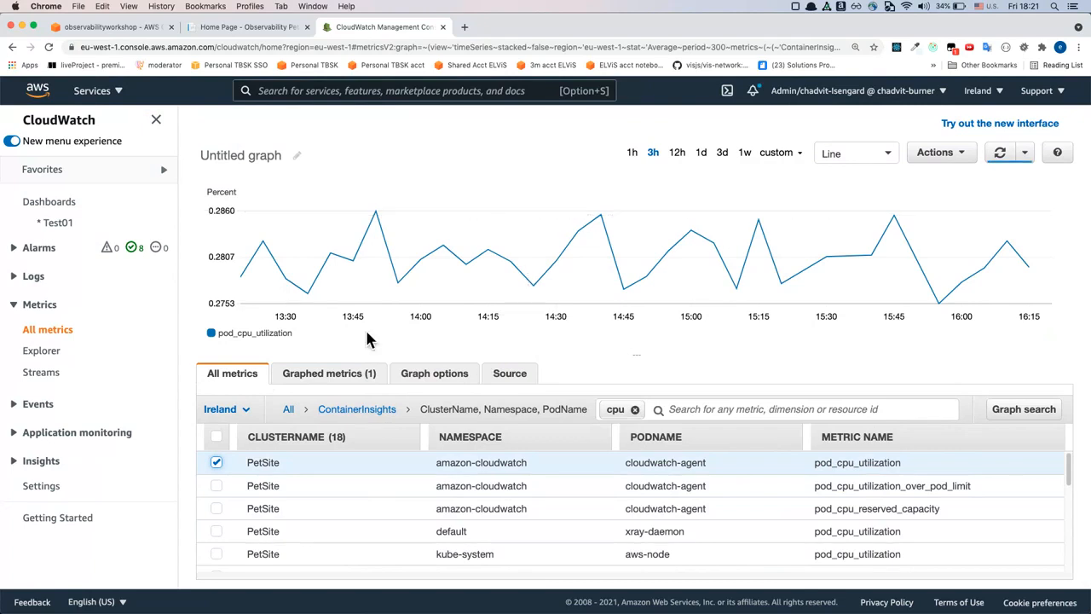
left_click(357, 379)
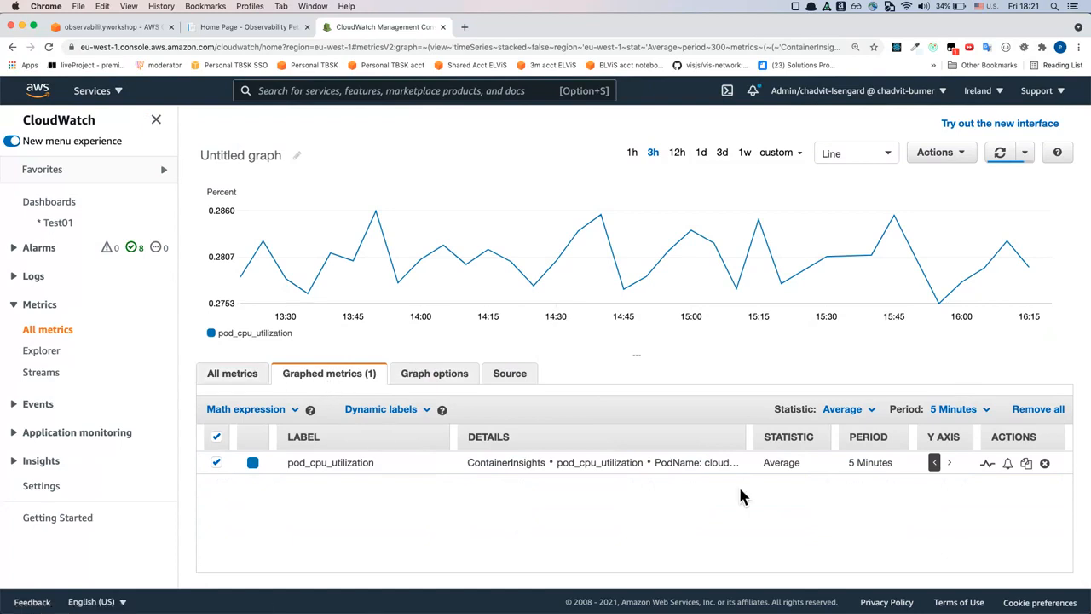
left_click(806, 465)
left_click(793, 522)
mouse_move(261, 266)
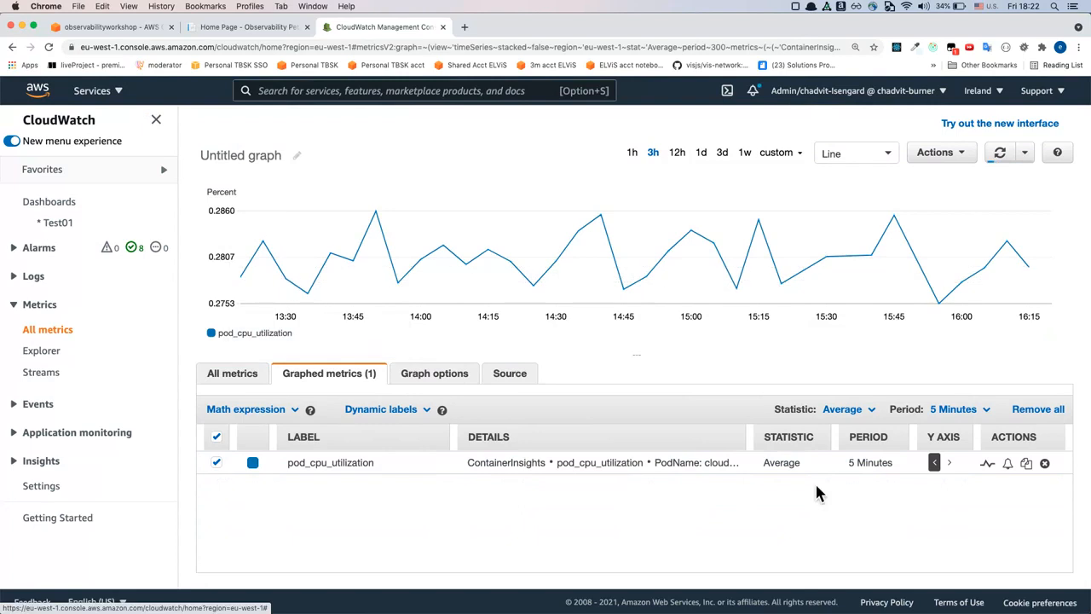
Set the graphed pod_cpu_utilization metric's period to 1 Minute and its statistic to Maximum
left_click(873, 473)
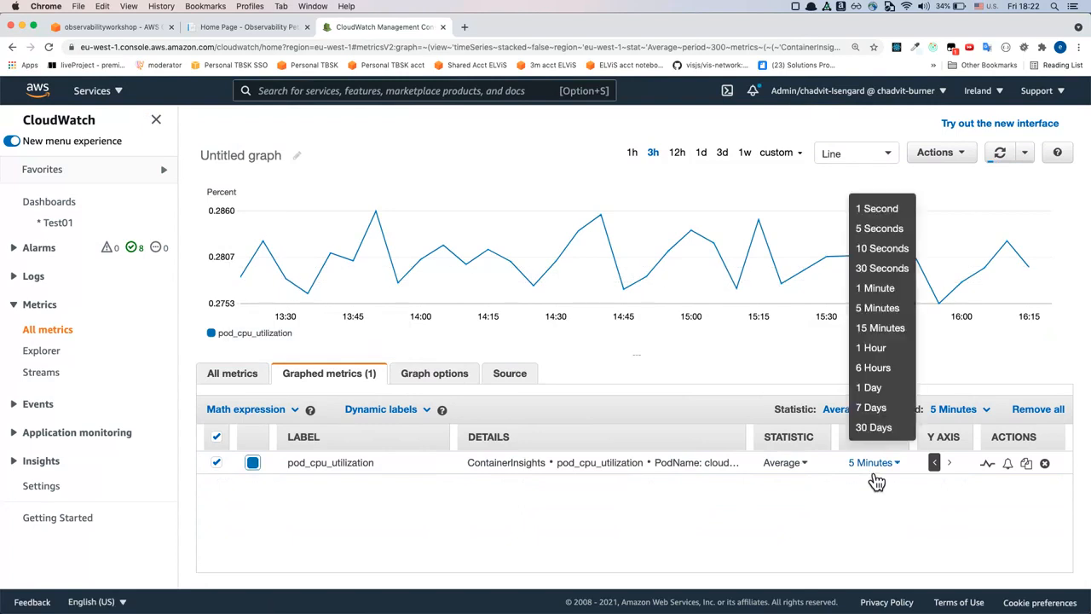
left_click(883, 290)
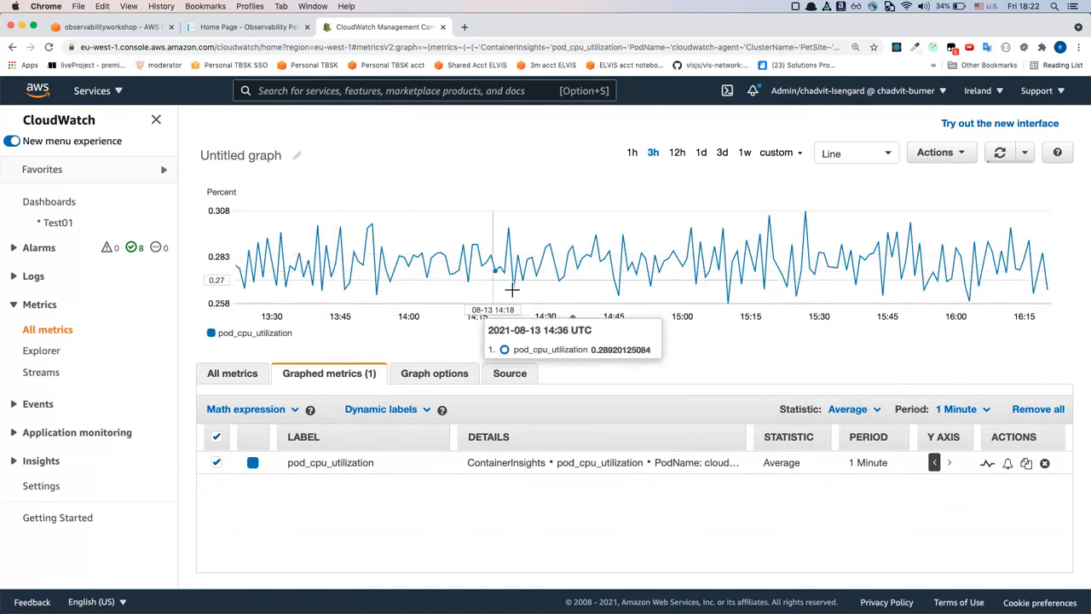
left_click(781, 465)
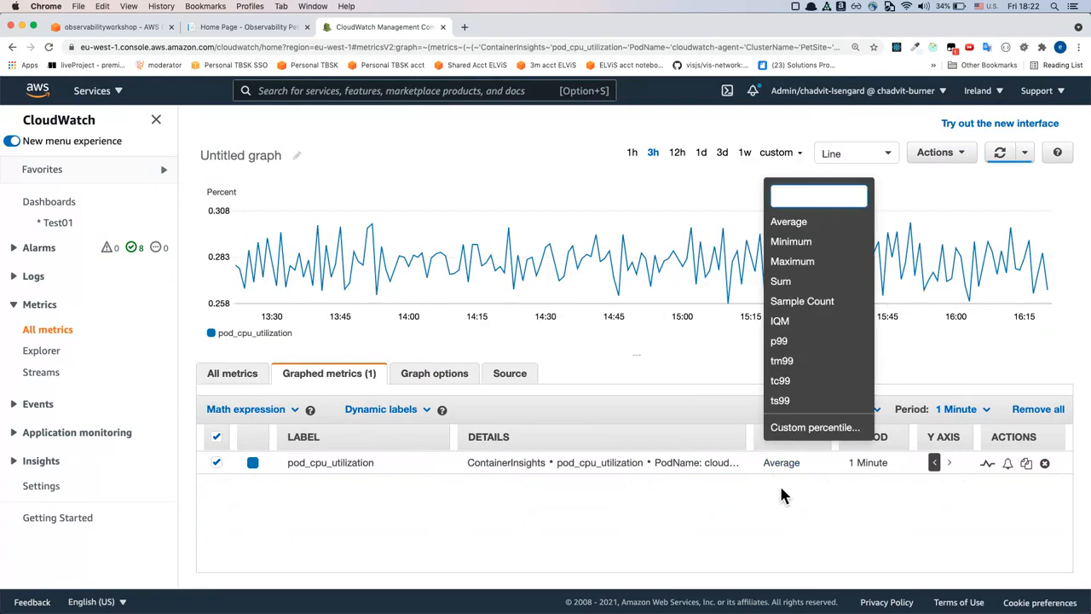
left_click(826, 264)
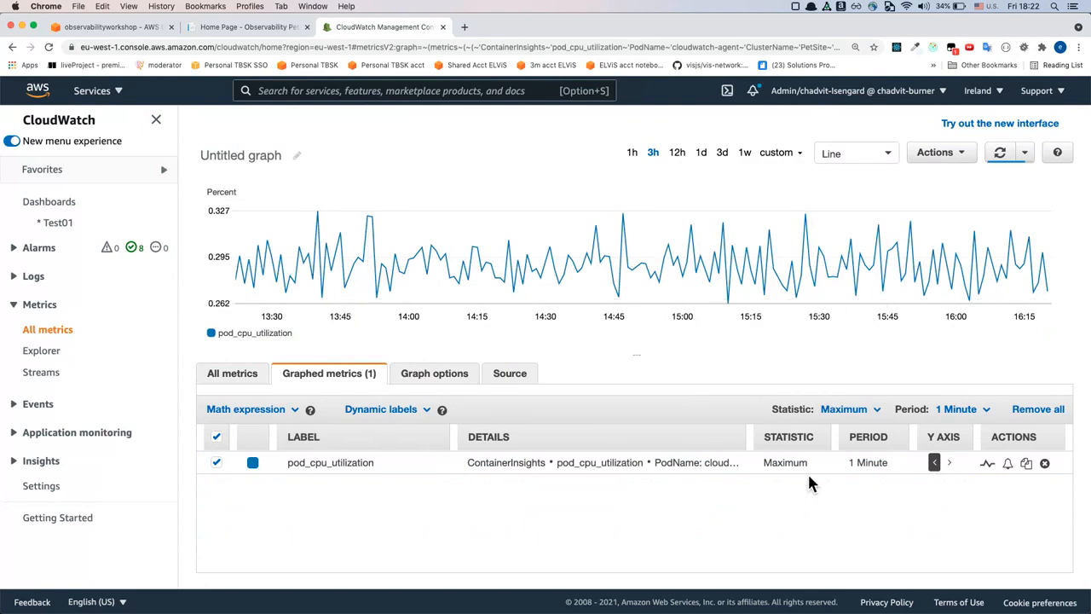
Examine the statistic options available for the graphed pod_cpu_utilization metric, including the percentile and trimmed-mean choices
mouse_move(428, 274)
left_click(787, 463)
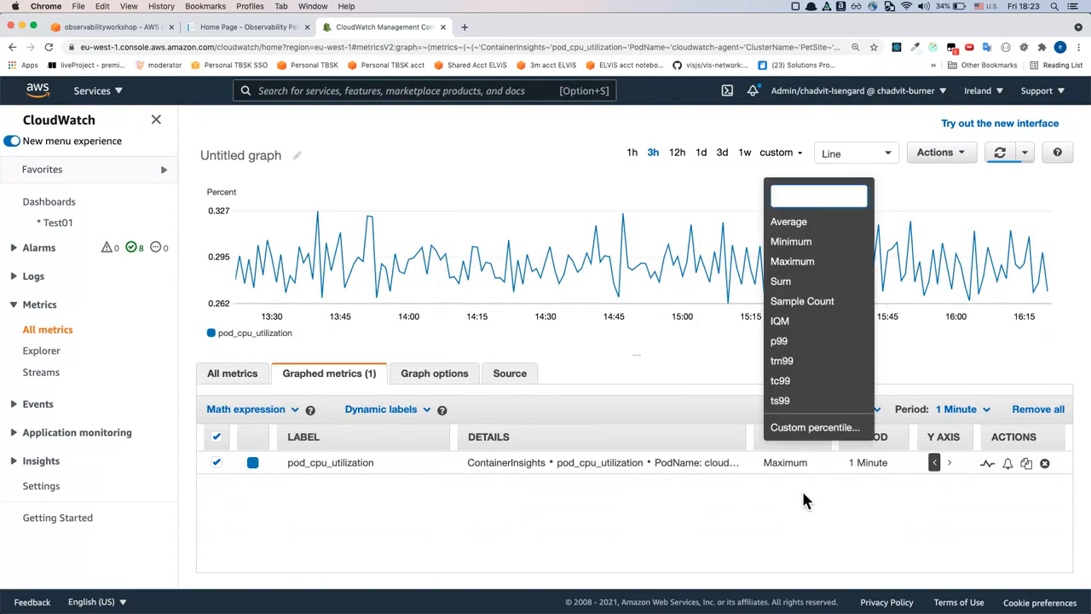
left_click(813, 500)
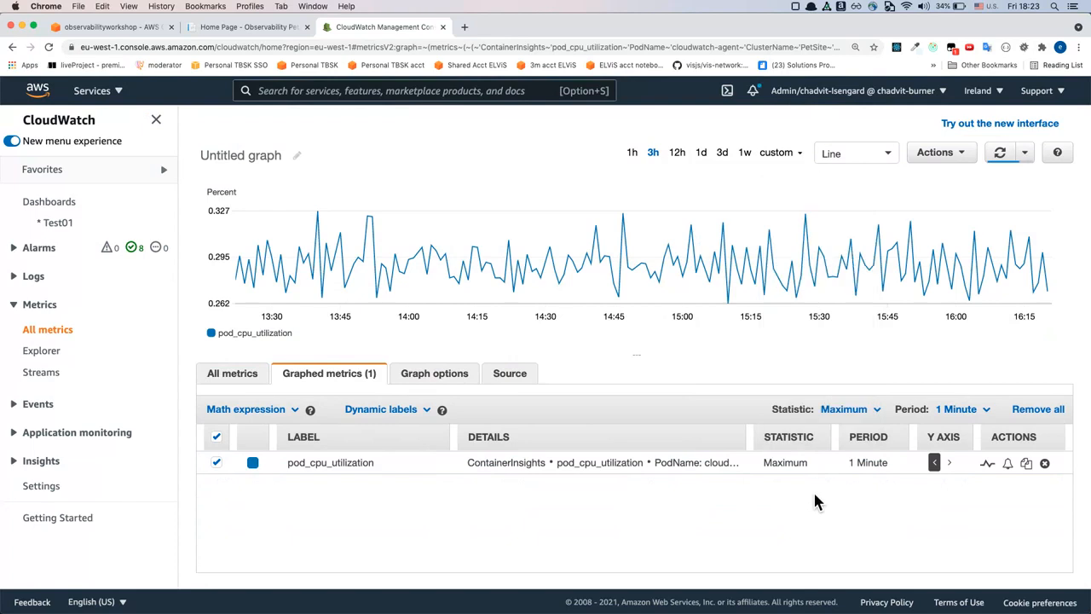
left_click(820, 465)
left_click(805, 496)
left_click(819, 477)
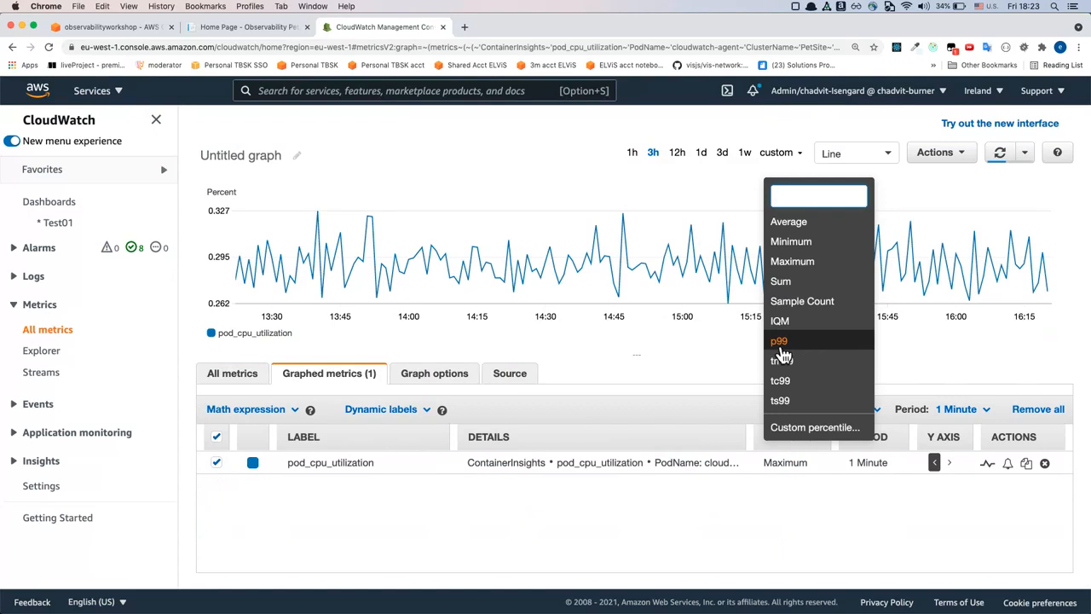
left_click(781, 516)
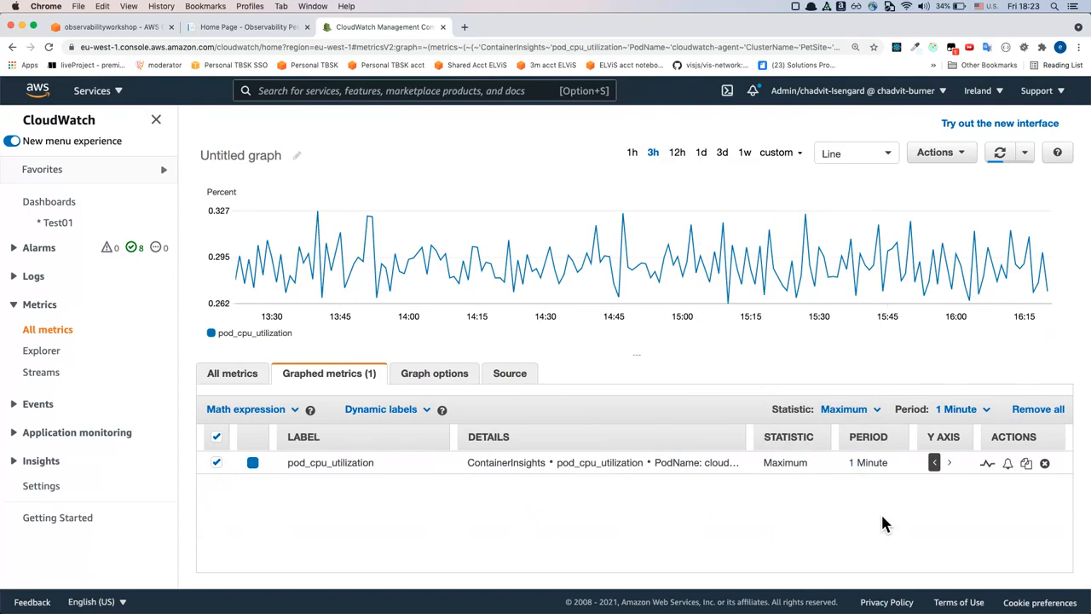
Add pod_cpu_utilization for the xray-daemon pod to the graph and show the graphed-metric settings
left_click(262, 382)
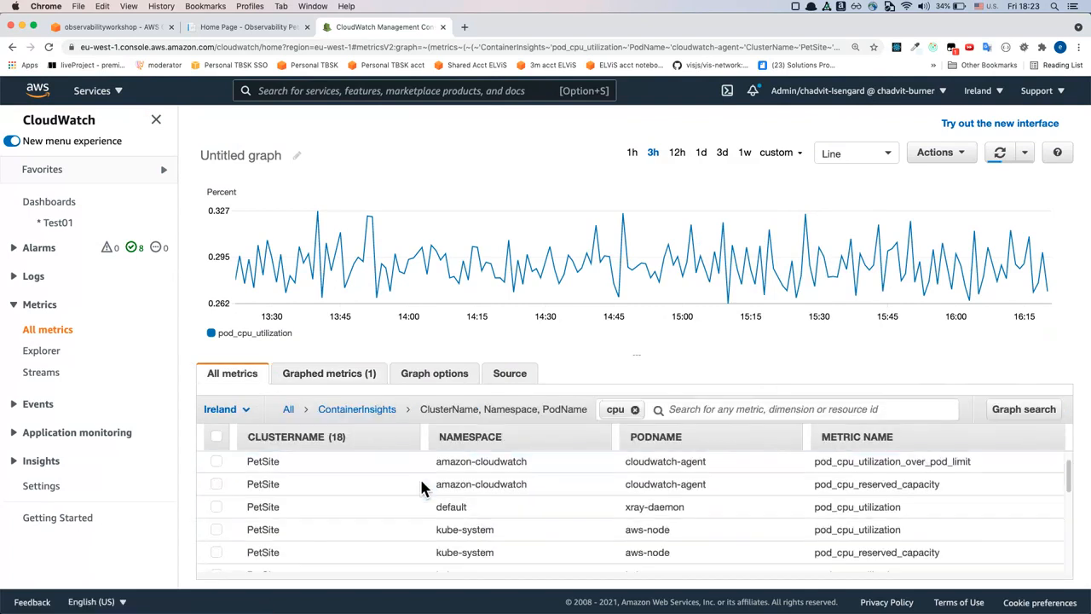
left_click(216, 508)
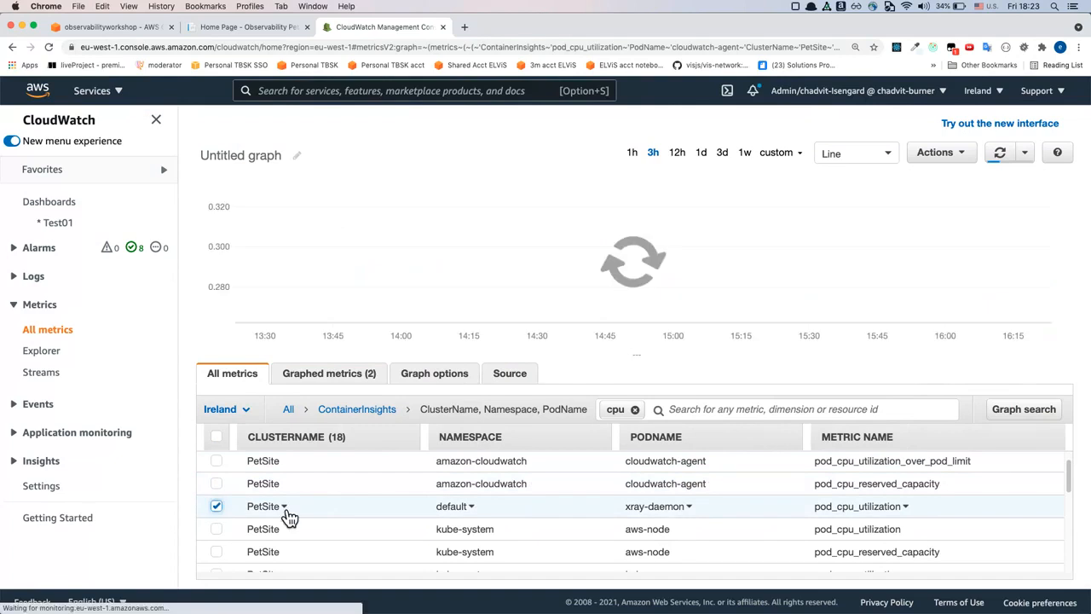
left_click(364, 379)
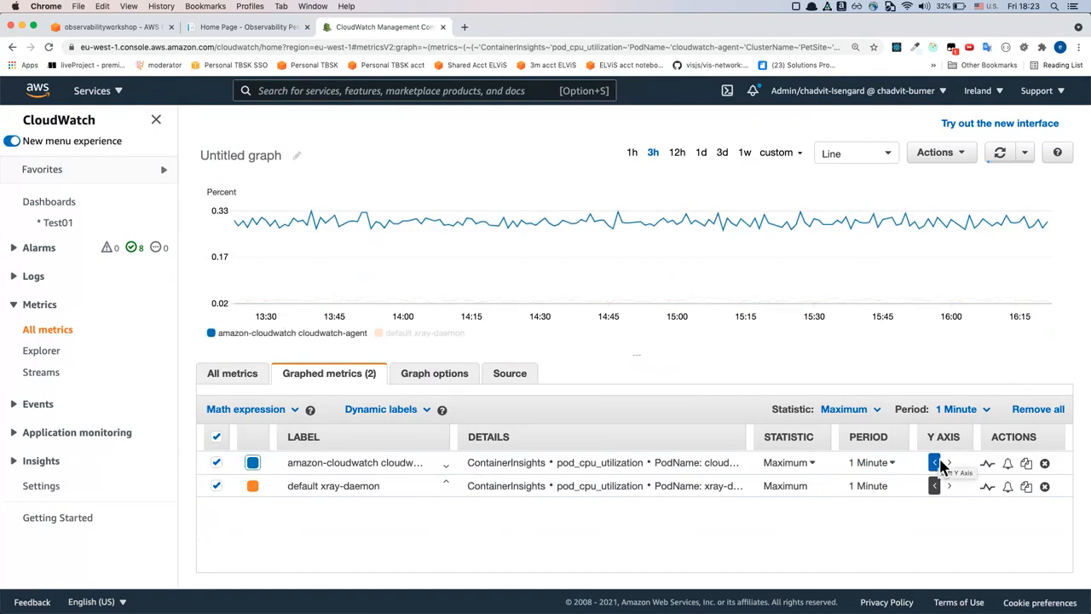
Start adding the graph to a dashboard and create a new dashboard named Test02 as its destination
left_click(947, 155)
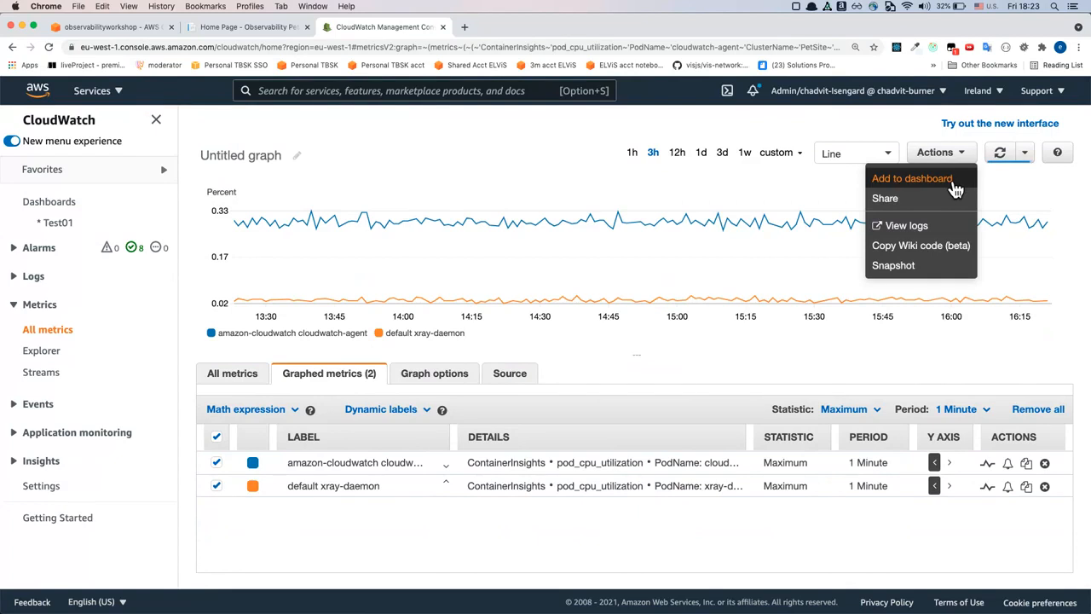
left_click(956, 189)
left_click(336, 247)
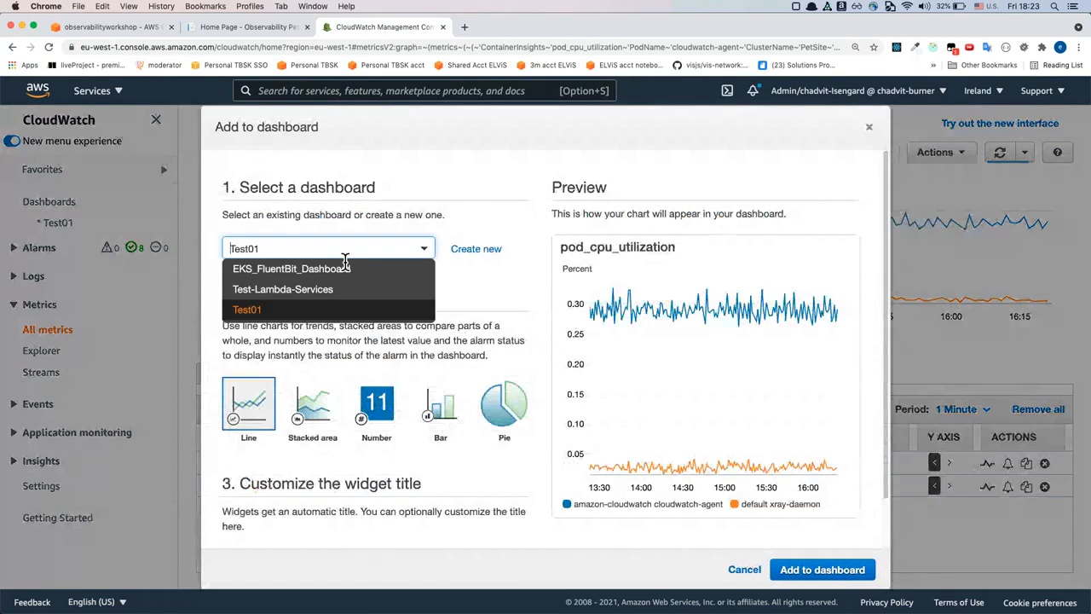
left_click(335, 247)
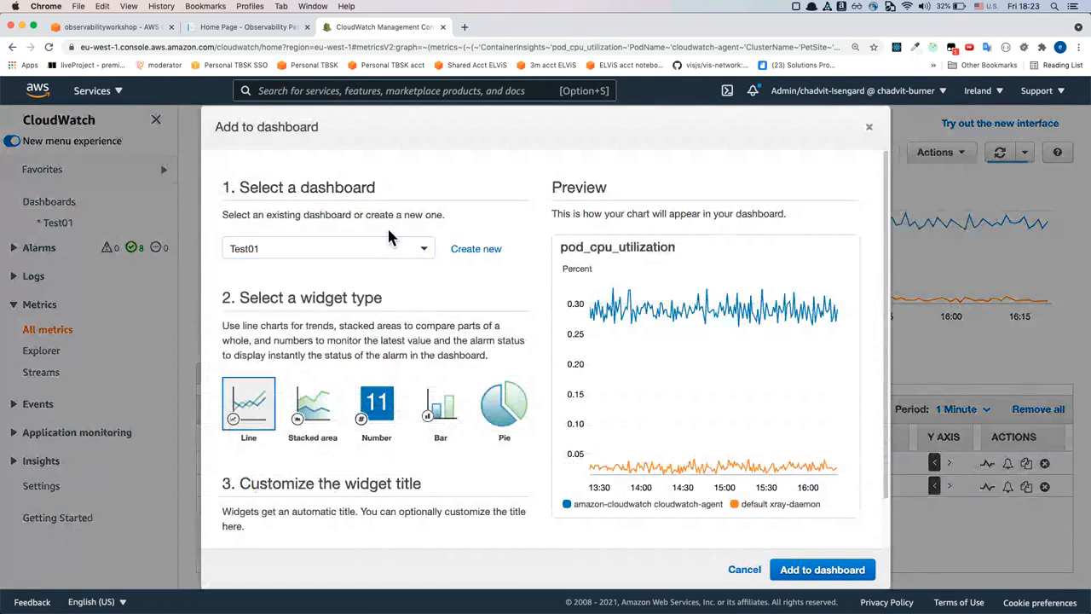
left_click(476, 251)
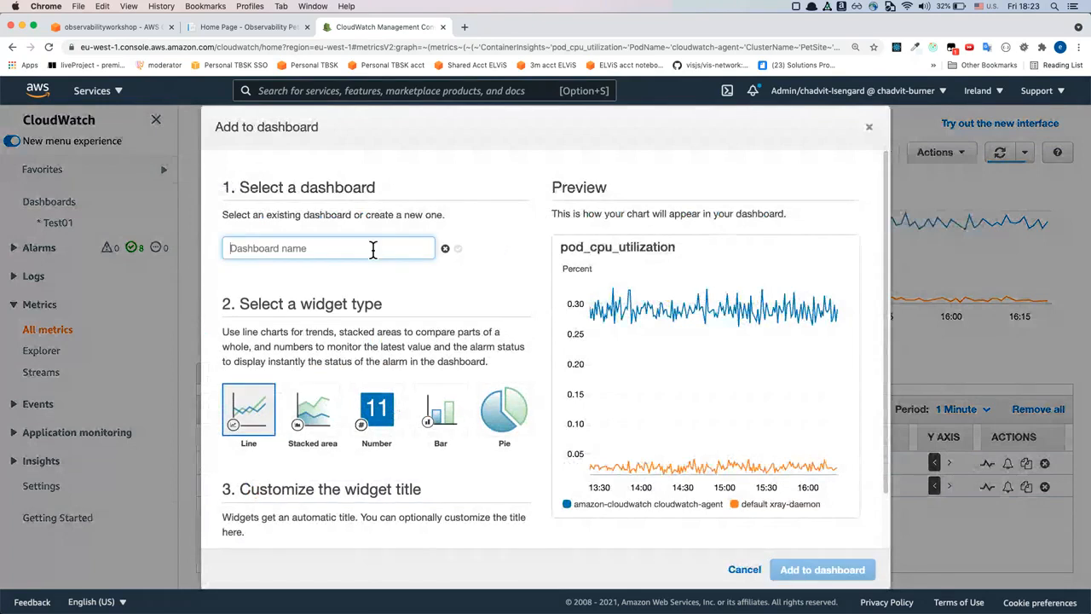
type("Test02")
left_click(458, 250)
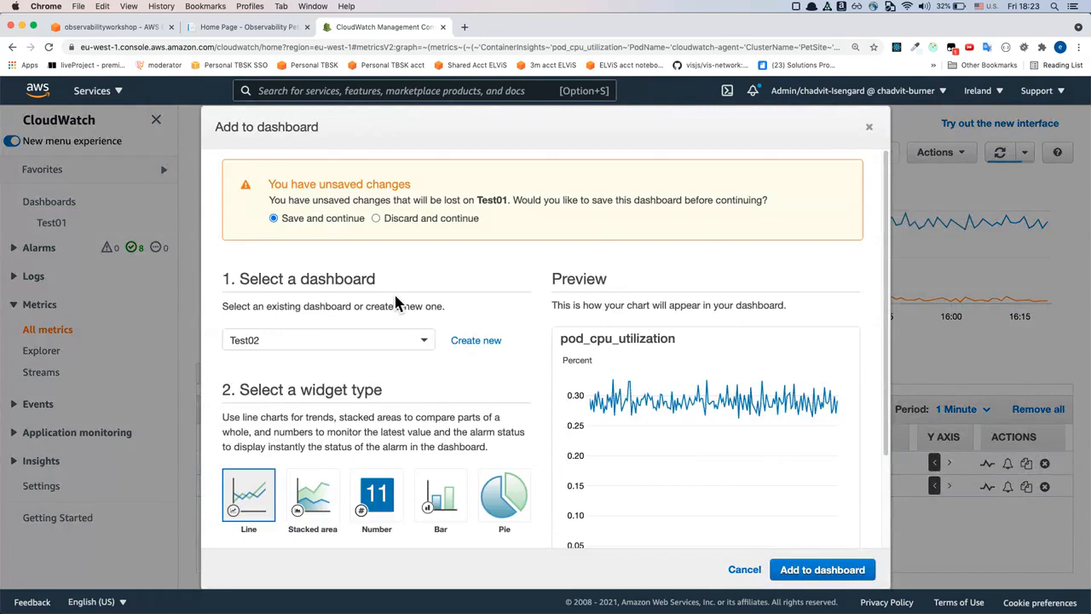
Add the graph to Test02 as a line widget titled pod_cpu_utilization, saving the unsaved Test01 changes
scroll(395, 299, "down", 1)
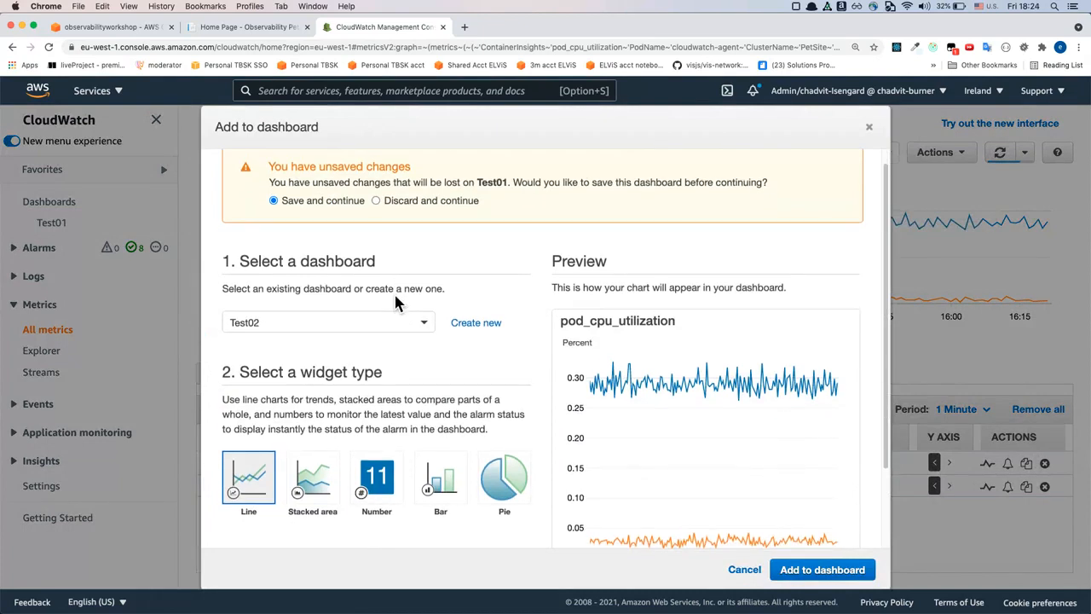
scroll(394, 291, "up", 1)
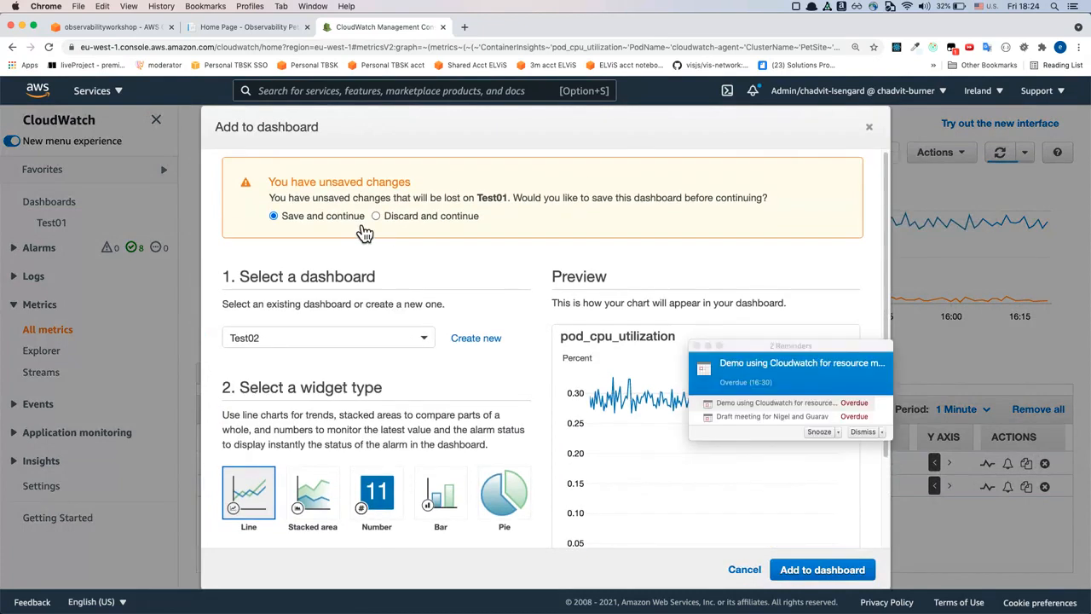
scroll(431, 332, "down", 6)
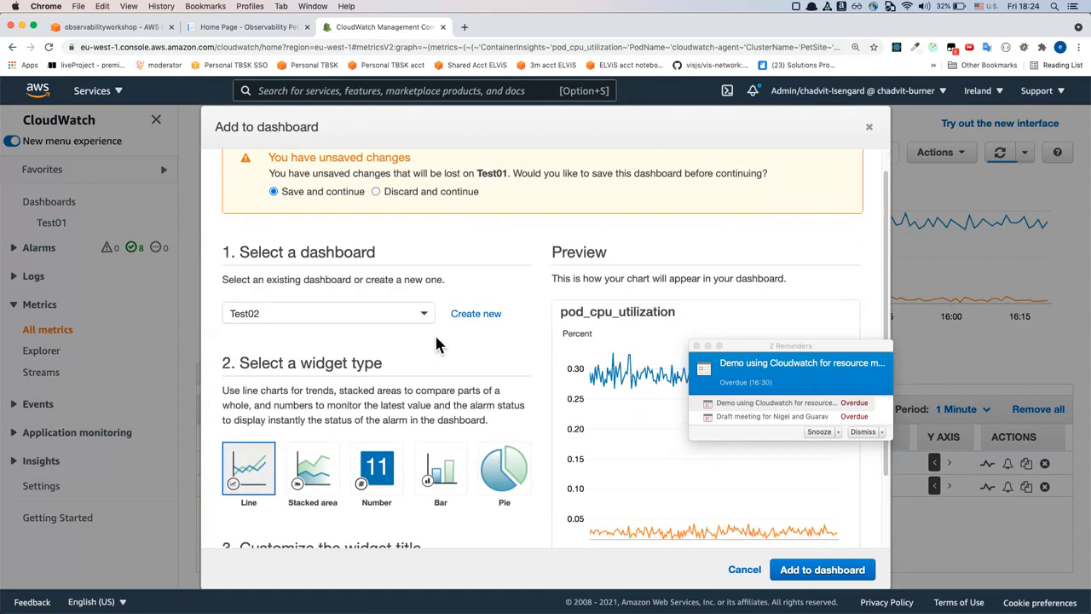
scroll(434, 333, "up", 4)
scroll(435, 333, "down", 2)
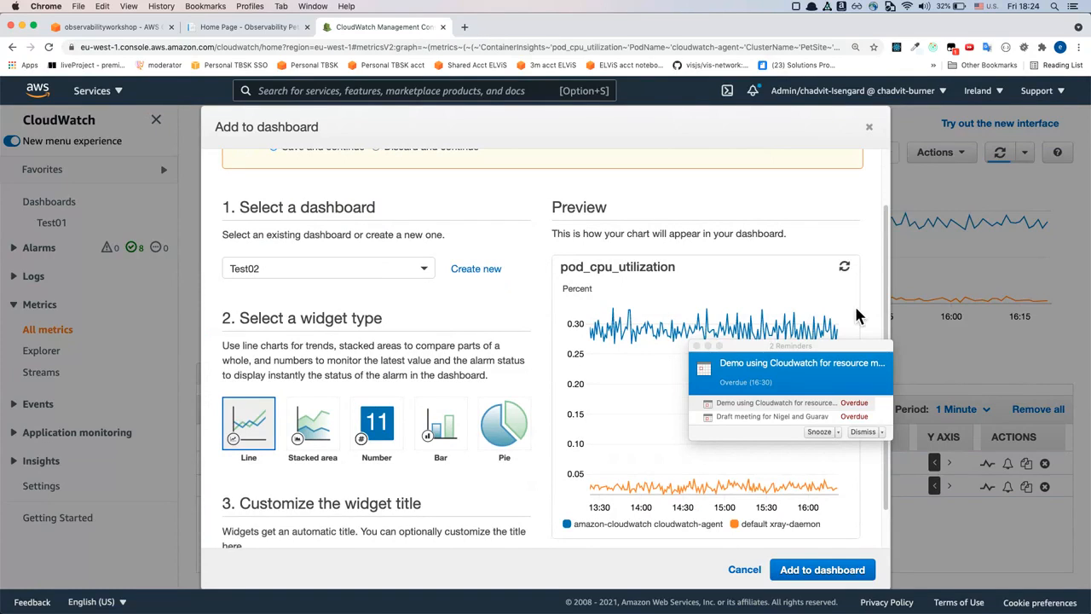
left_click_drag(796, 347, 1090, 348)
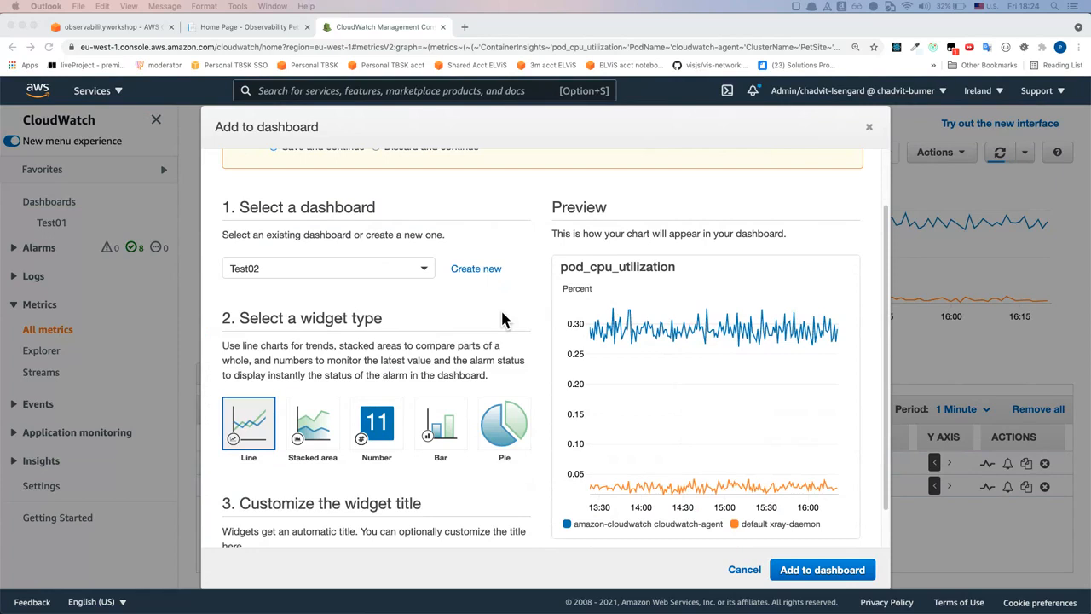
scroll(502, 319, "down", 1)
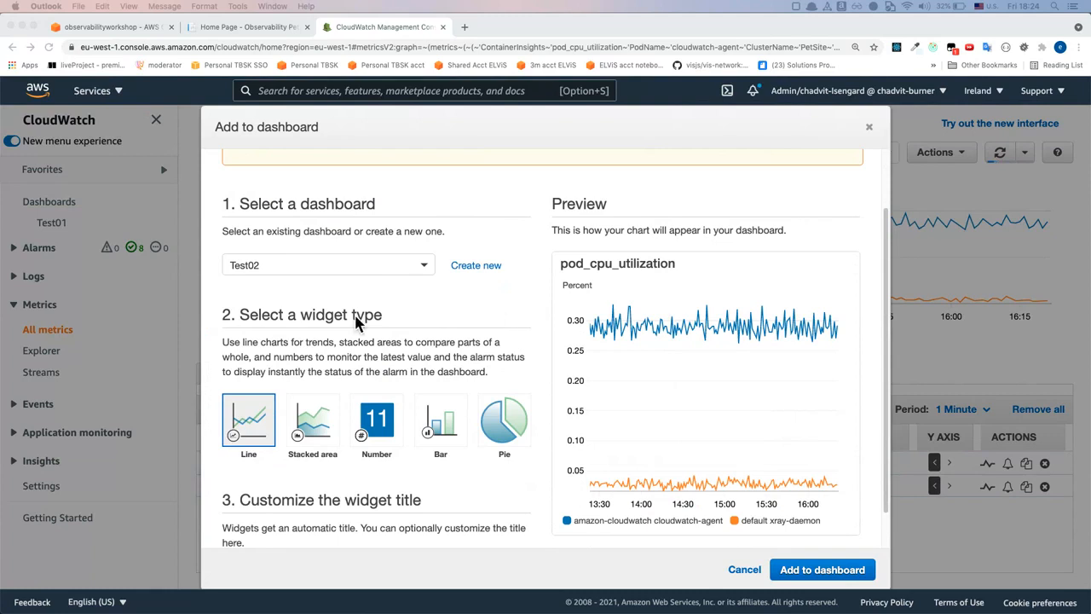
scroll(356, 322, "down", 1)
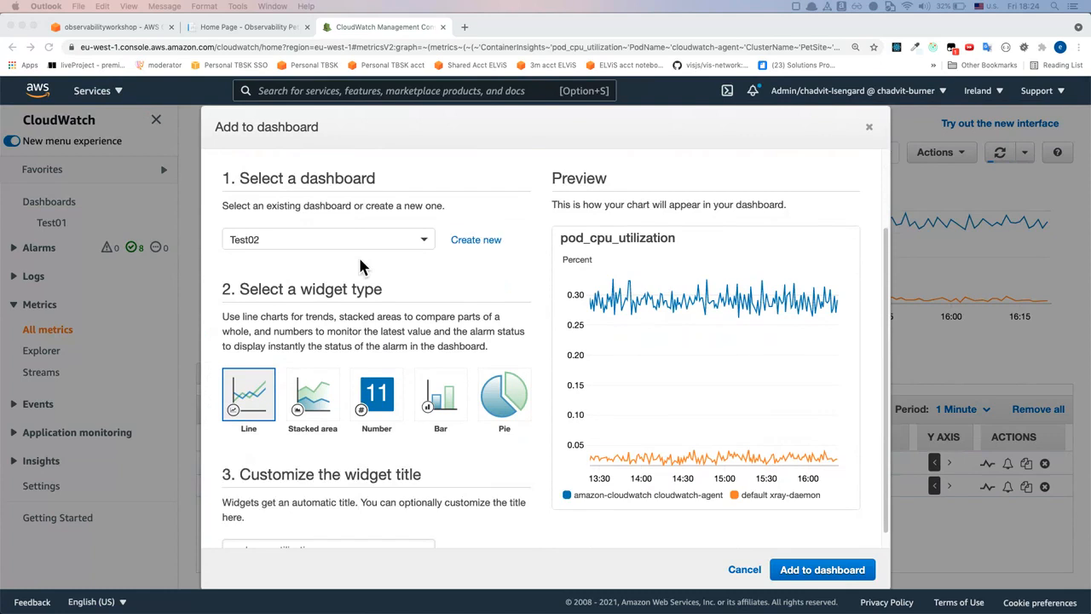
scroll(360, 267, "down", 1)
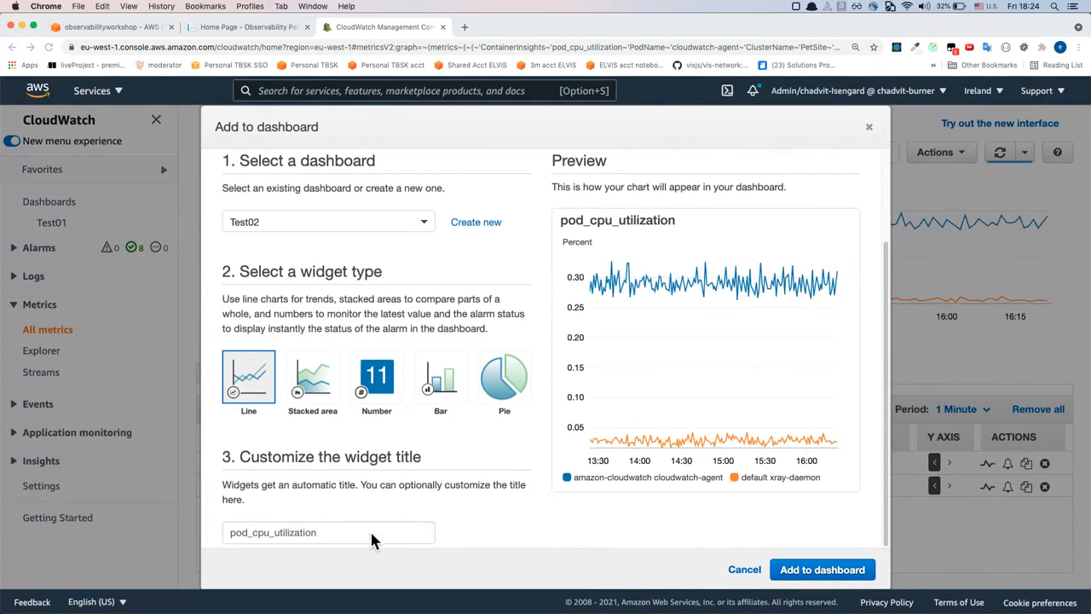
left_click(315, 533)
left_click_drag(343, 536, 219, 531)
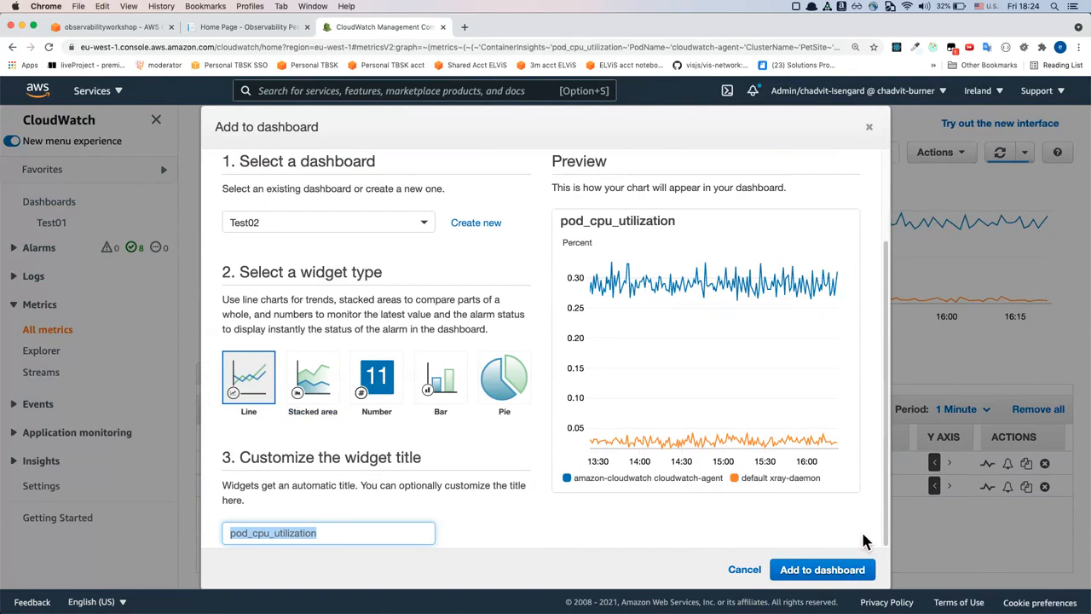
left_click(817, 578)
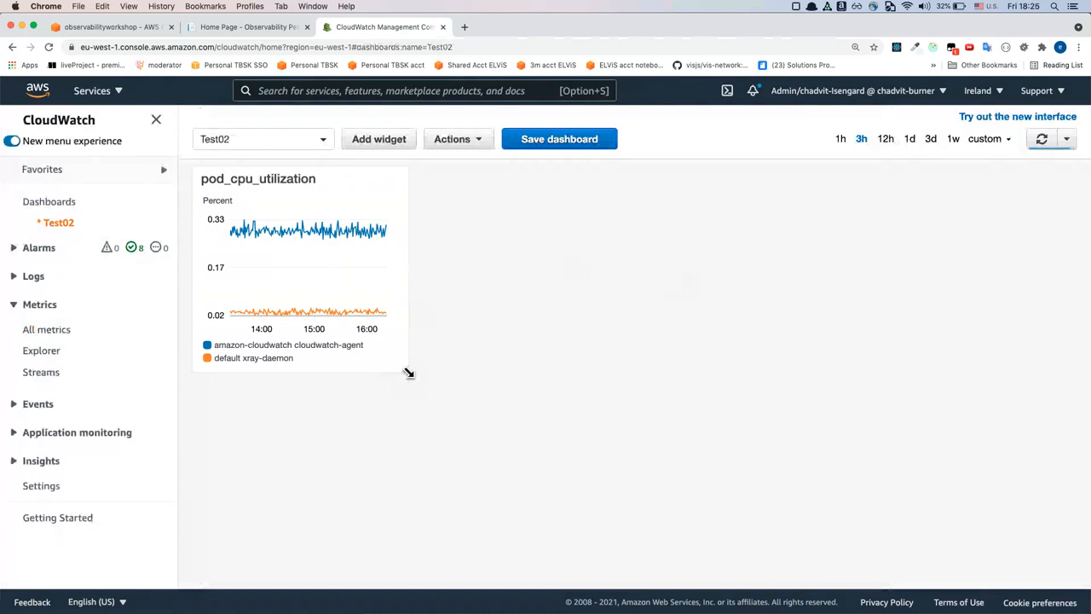
Widen the pod_cpu_utilization widget to about one and a half times its width and save the Test02 dashboard
left_click_drag(409, 374, 519, 373)
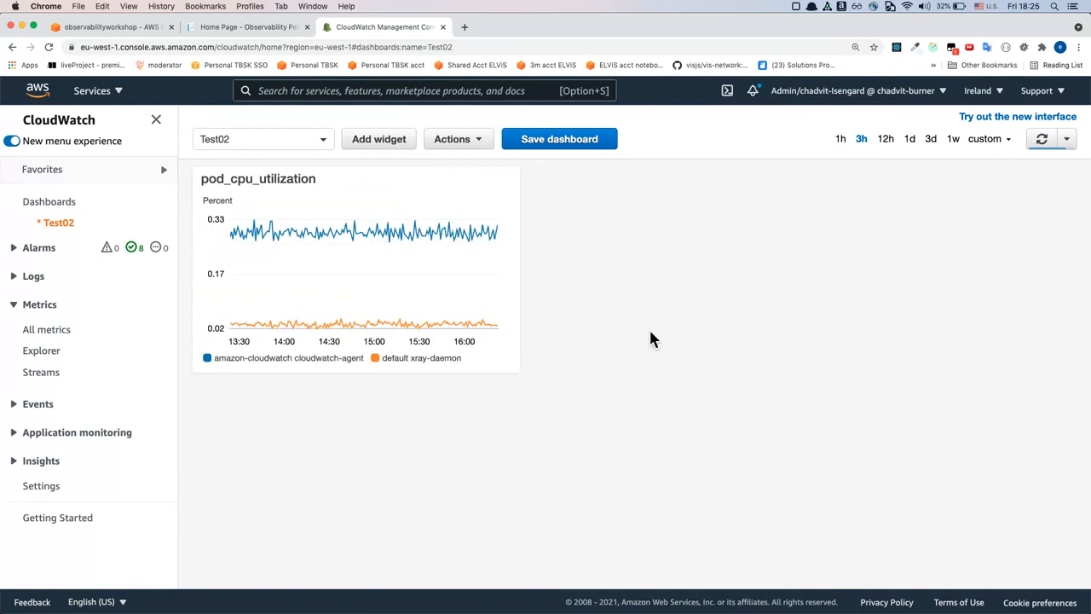
left_click(590, 145)
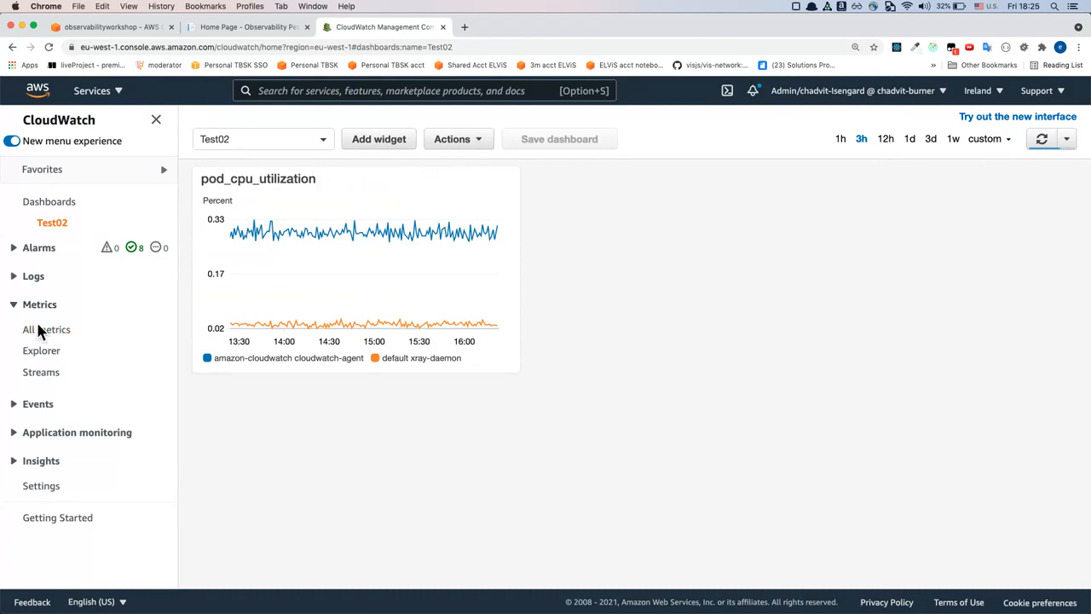
Begin a new Stacked area widget on the Test02 dashboard with Metrics as its data source
left_click(381, 143)
scroll(511, 345, "down", 4)
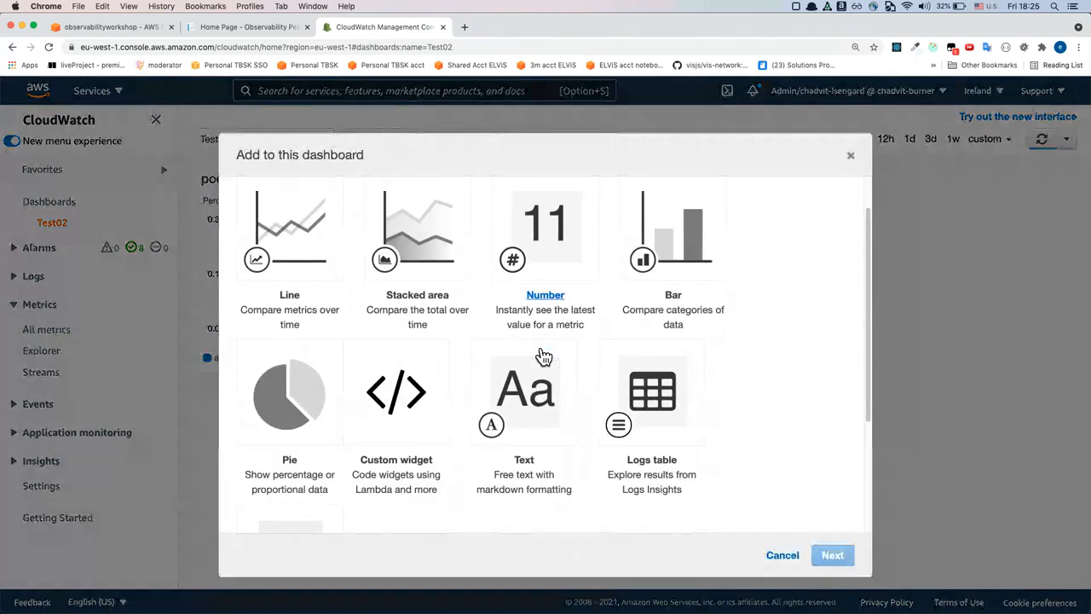
scroll(535, 349, "up", 3)
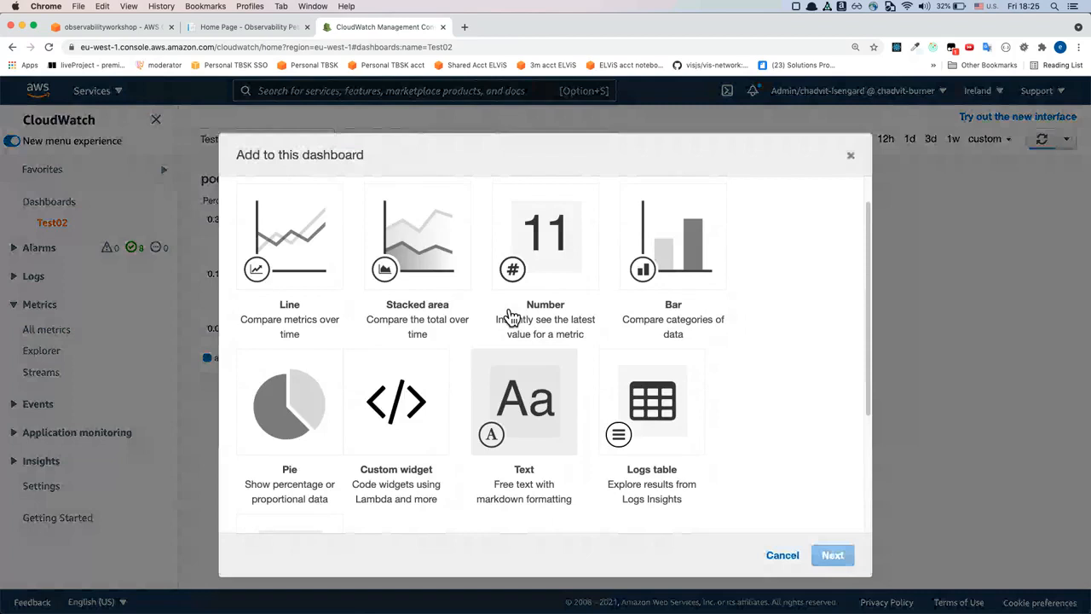
left_click(418, 283)
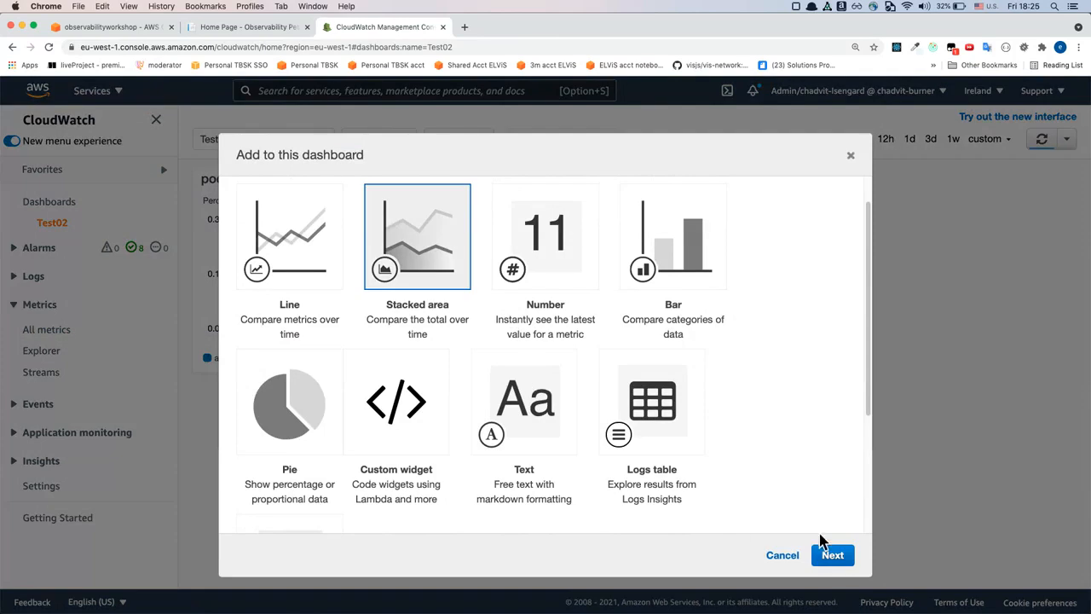
scroll(815, 464, "down", 4)
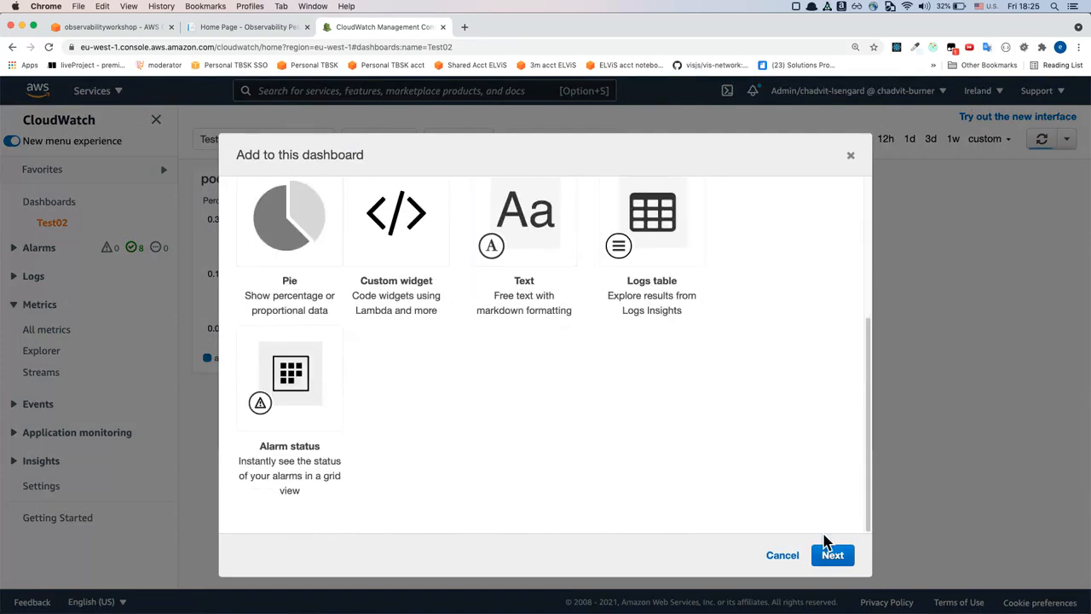
scroll(823, 529, "up", 3)
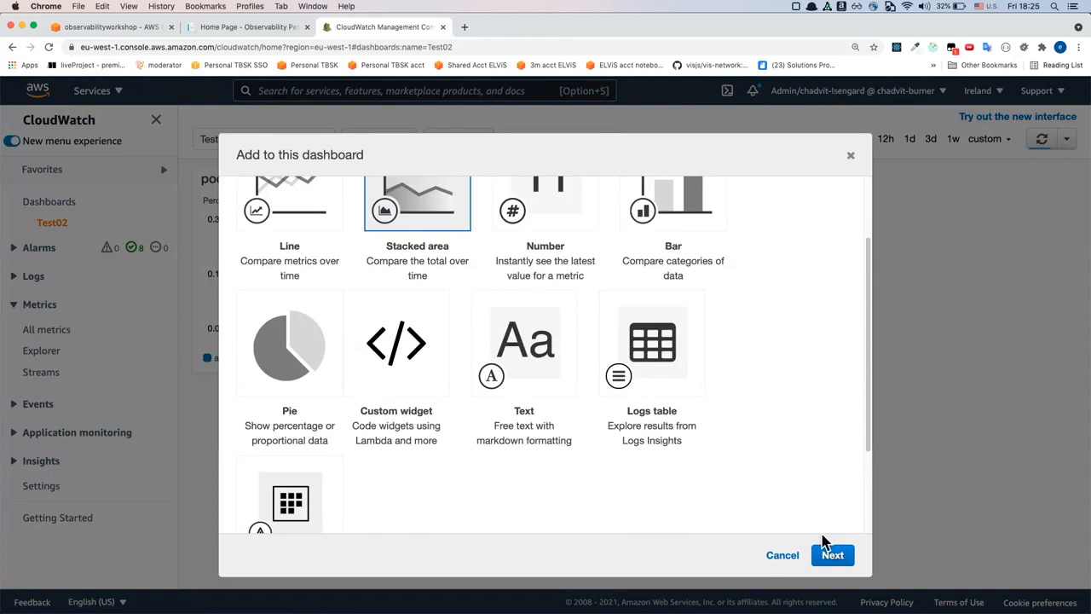
left_click(832, 568)
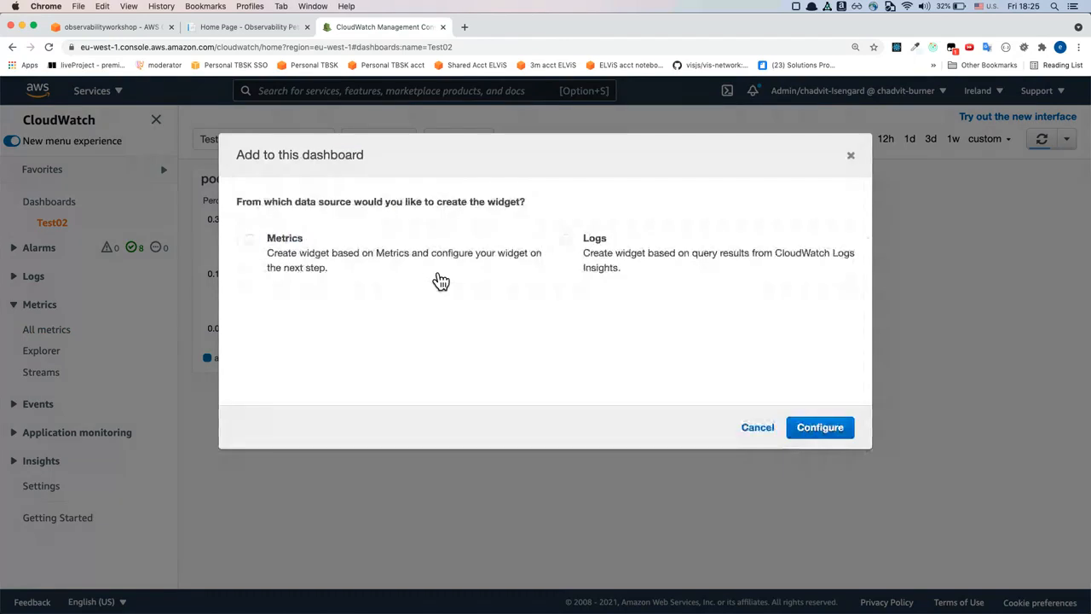
left_click(433, 274)
left_click(828, 435)
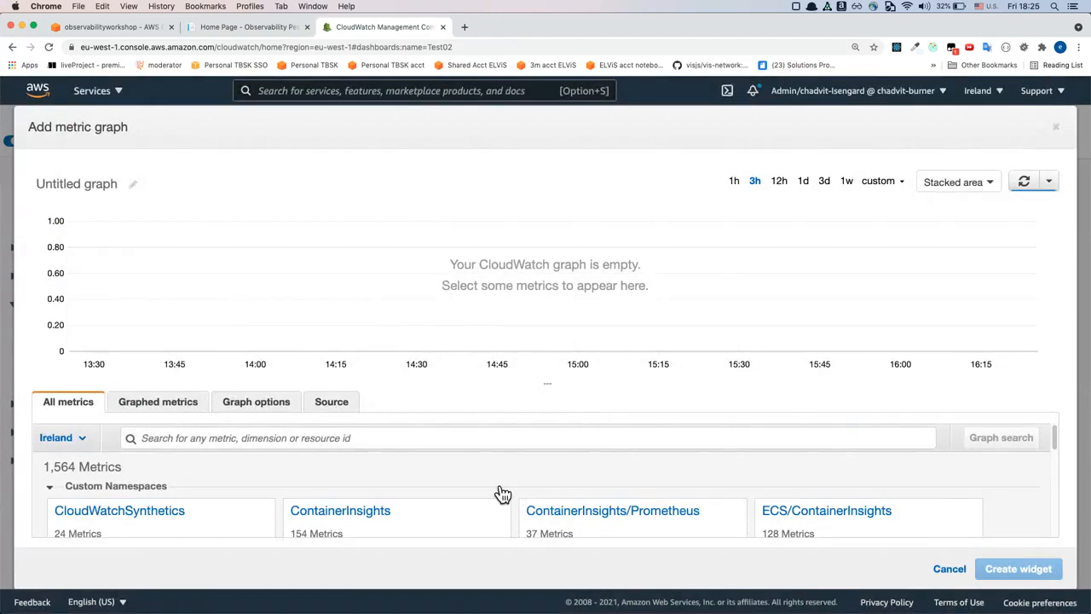
Graph pod_network_tx_bytes and pod_network_rx_bytes for petsite-deployment from the ContainerInsights metrics grouped by ClusterName, Namespace, PodName
scroll(501, 495, "down", 2)
scroll(503, 496, "up", 2)
scroll(503, 496, "down", 2)
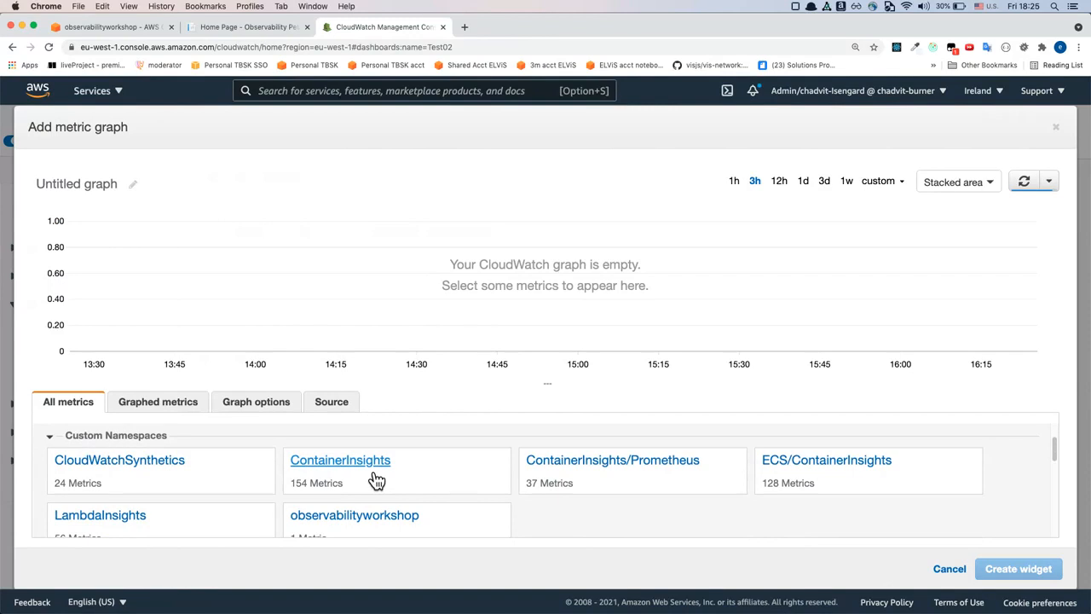
left_click(379, 480)
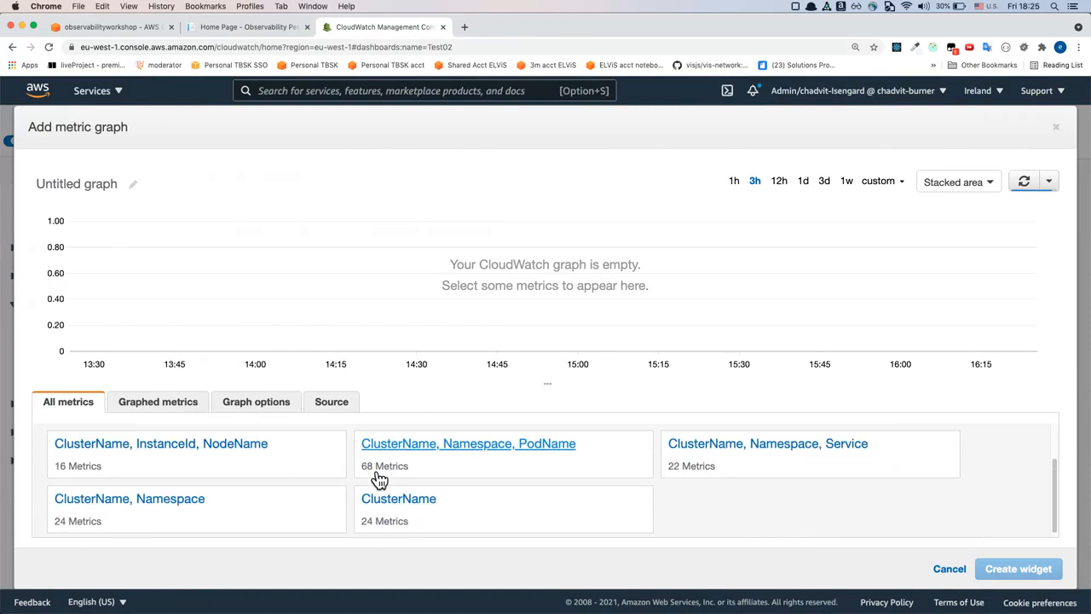
left_click(542, 461)
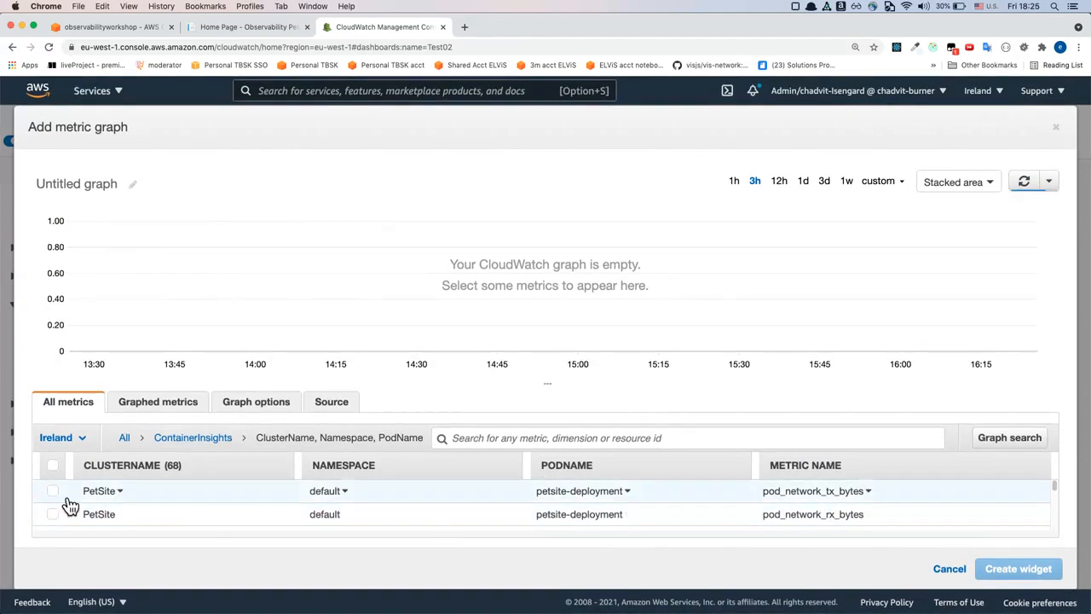
left_click(55, 493)
left_click(53, 514)
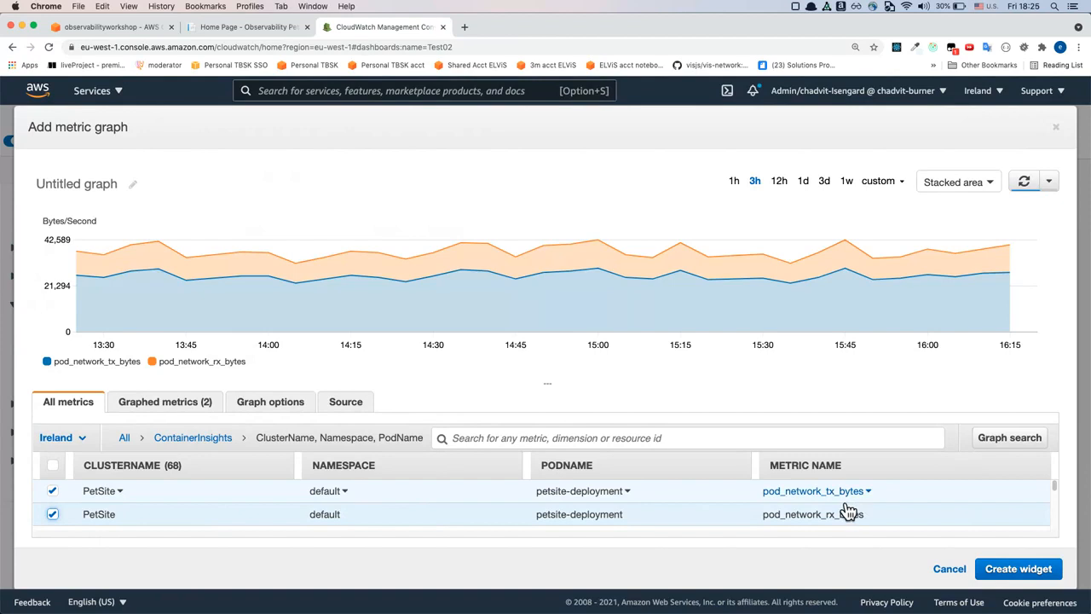
Create the network bytes widget on Test02, widen it to about one and a half times its width, and save the dashboard
left_click(1004, 571)
left_click(671, 296)
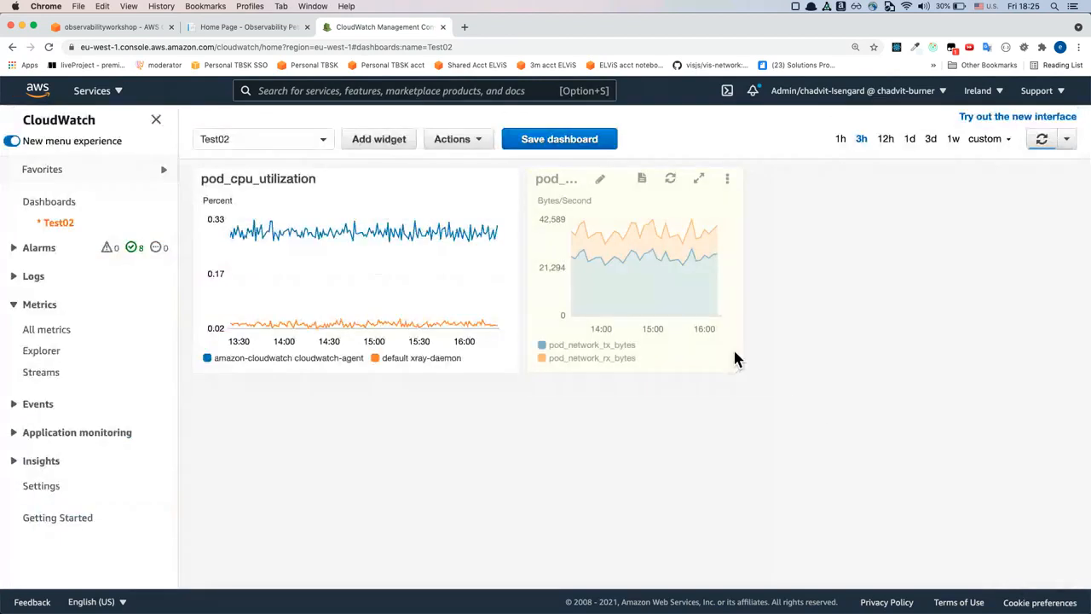
left_click_drag(747, 372, 816, 409)
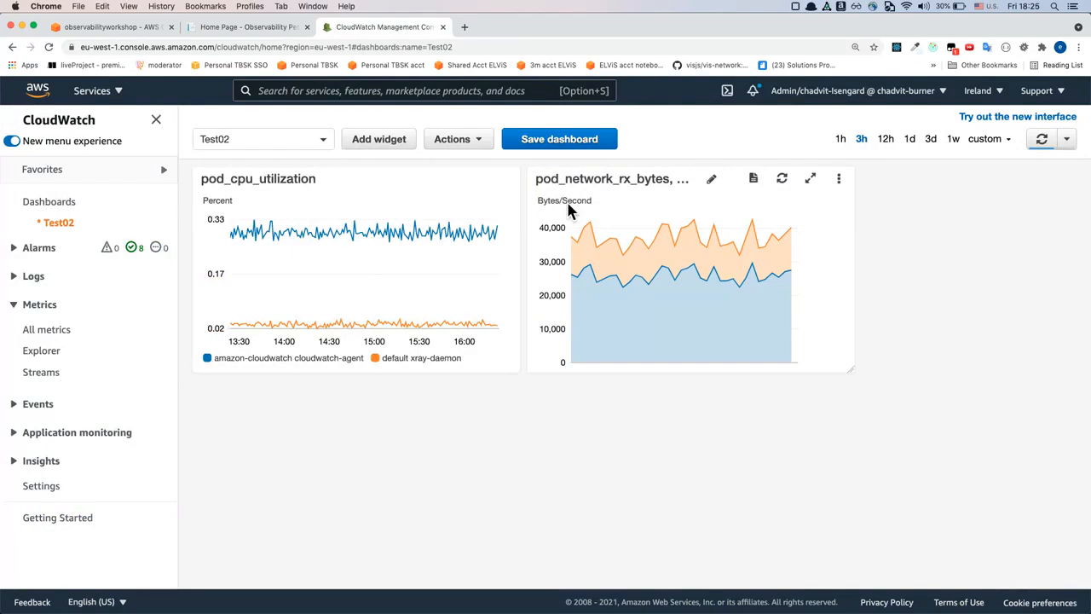
left_click(559, 139)
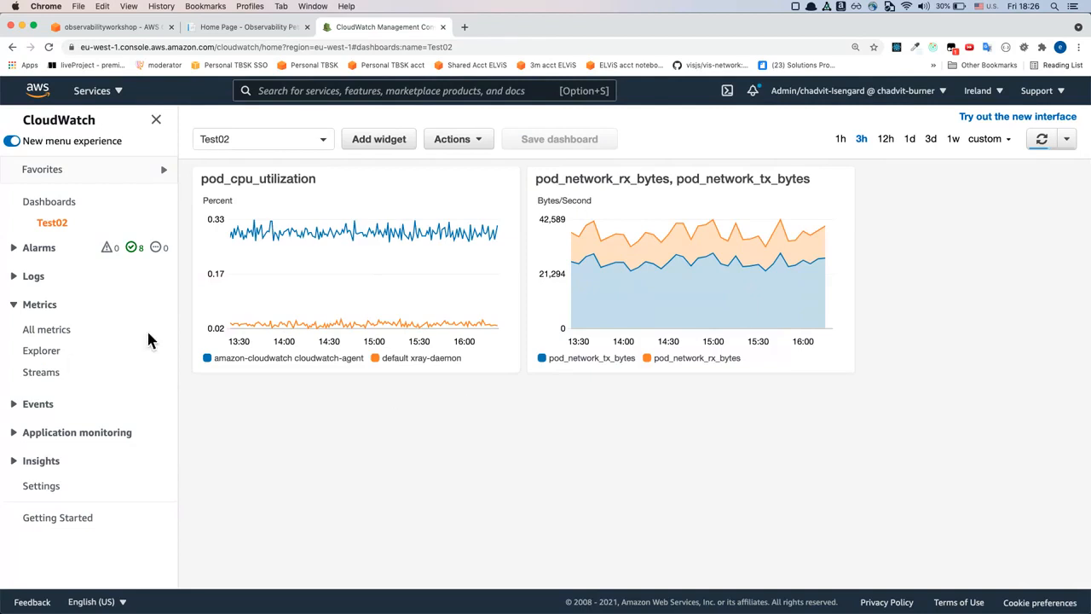
Remove all graphed metrics from the CloudWatch metrics graph
mouse_move(304, 234)
left_click(47, 331)
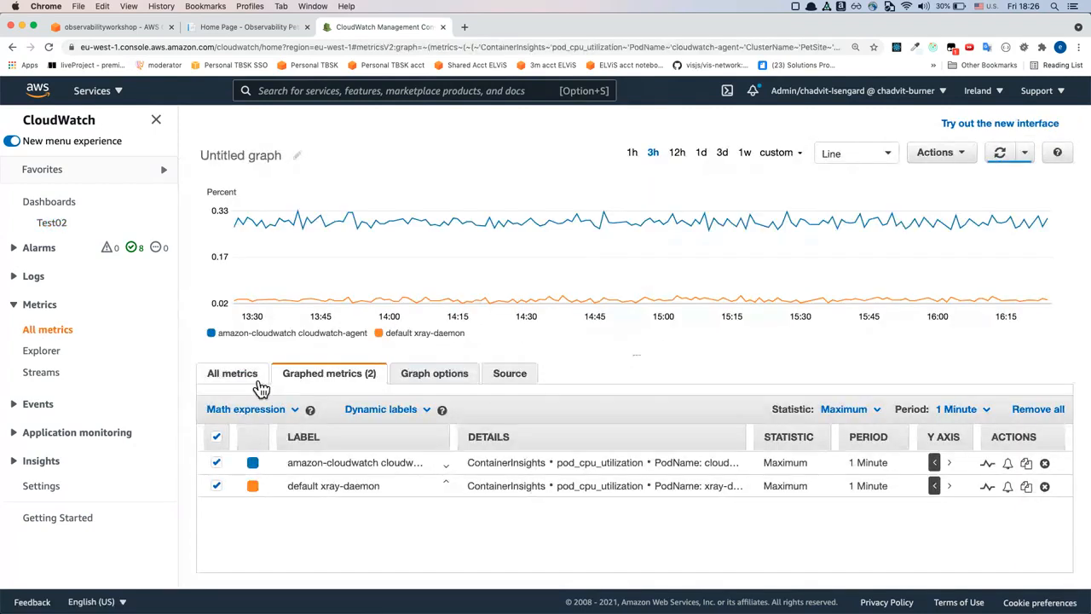
left_click(256, 381)
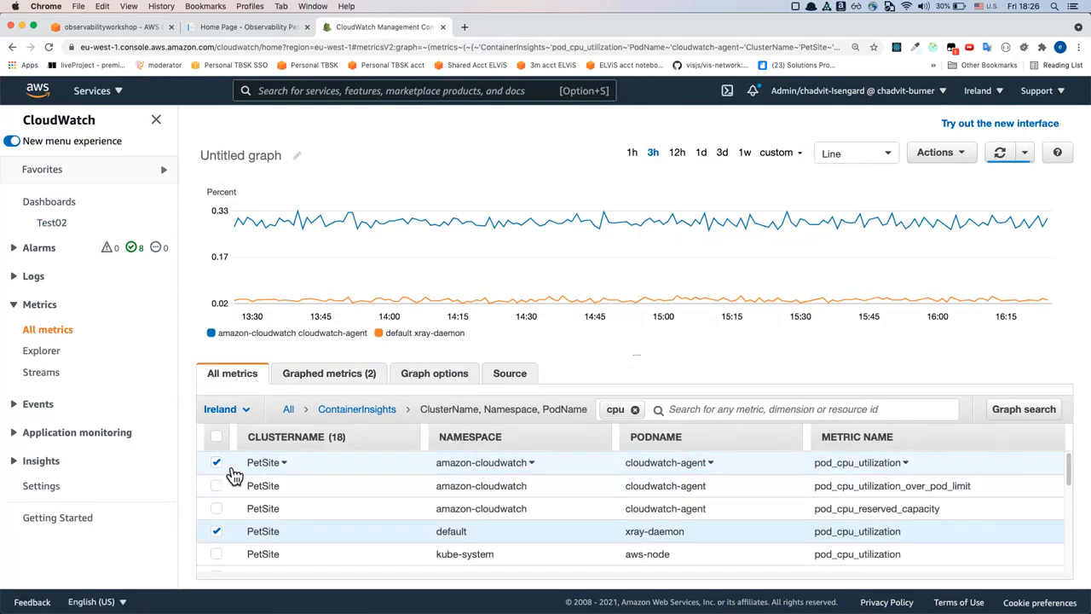
left_click(330, 375)
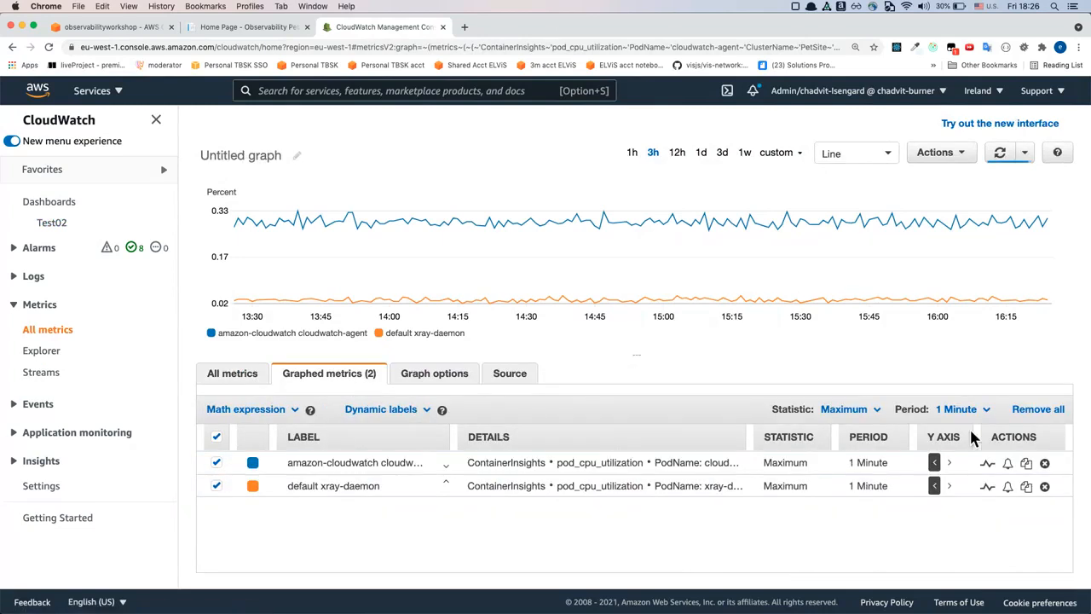
left_click(1037, 409)
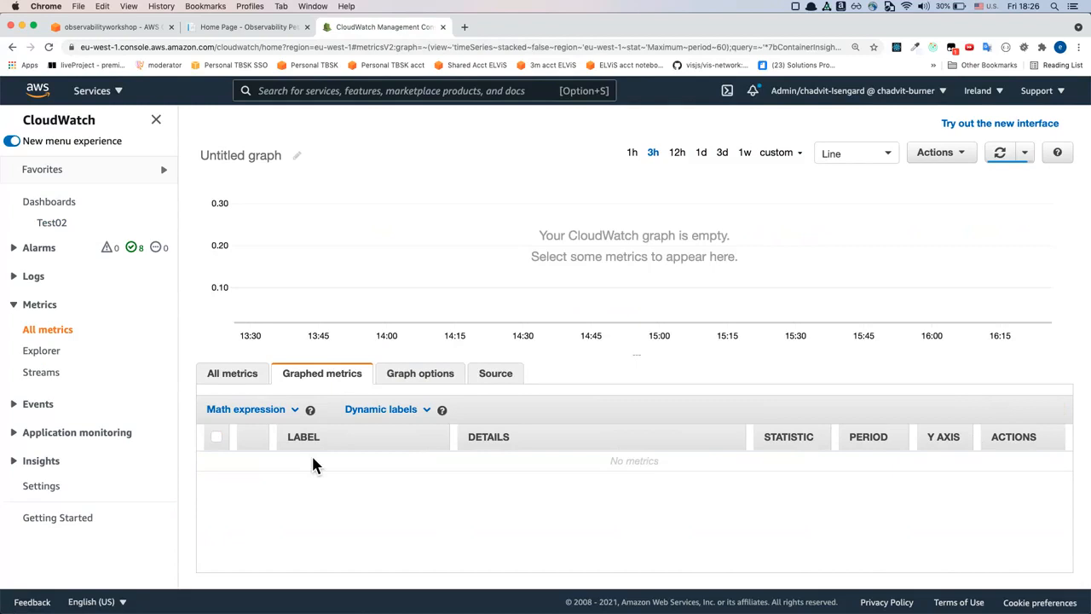
Graph pod_cpu_utilization and pod_cpu_utilization_over_pod_limit for the cloudwatch-agent pod
left_click(232, 375)
scroll(341, 495, "down", 1)
scroll(293, 483, "up", 1)
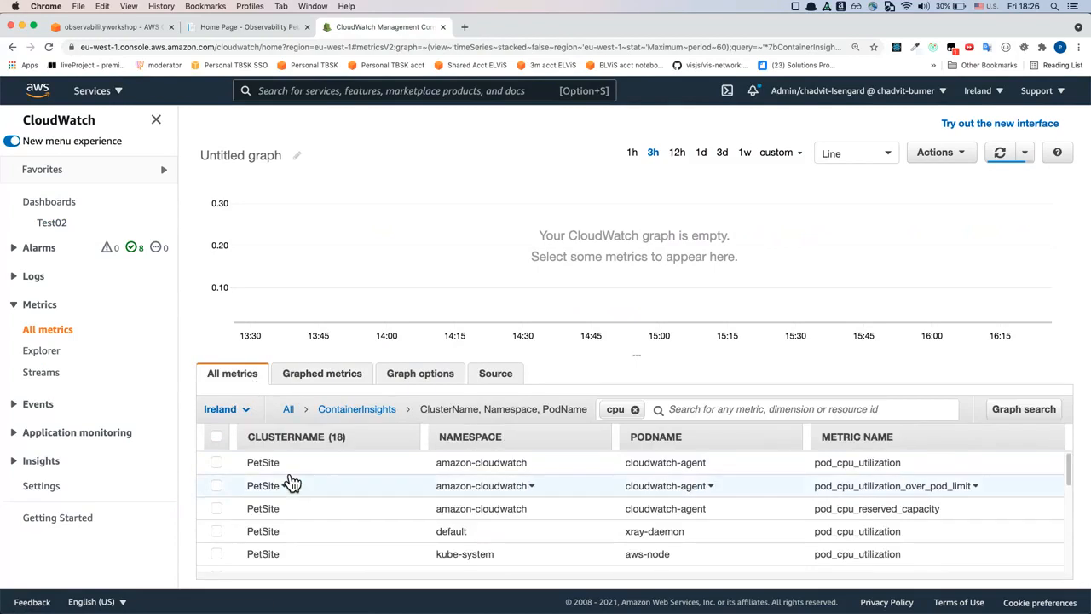
left_click(217, 465)
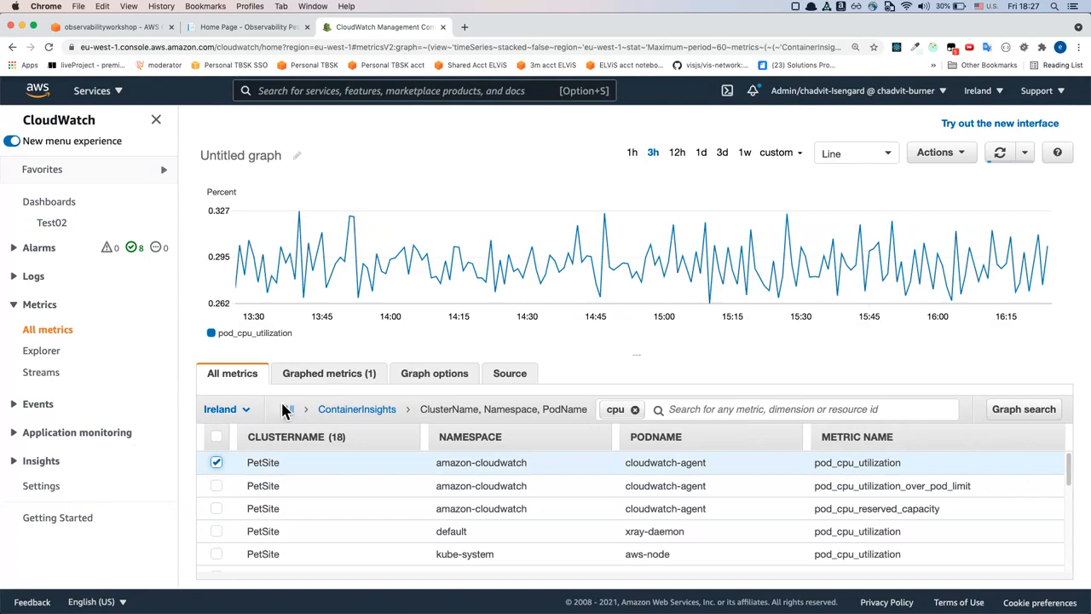
left_click(218, 487)
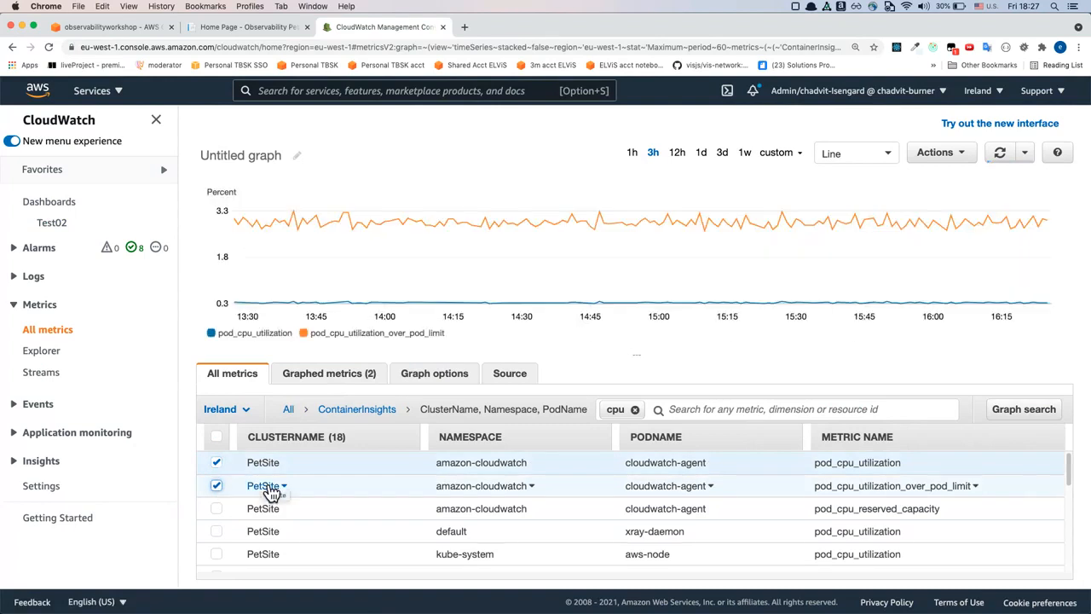
Add a SUM math expression from all functions to the graphed metrics
left_click(326, 380)
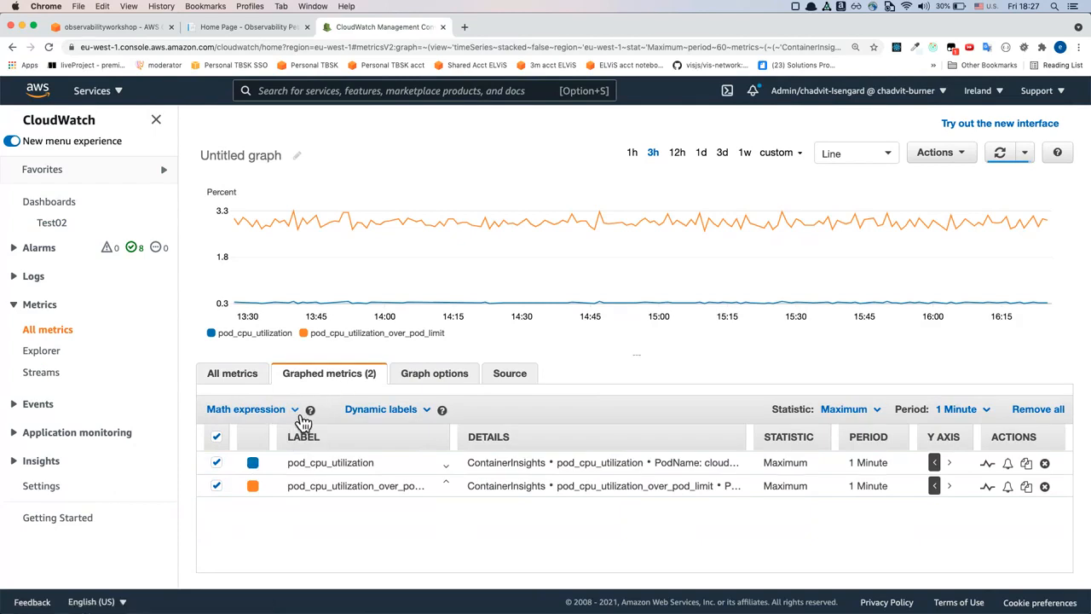
left_click(297, 414)
mouse_move(287, 438)
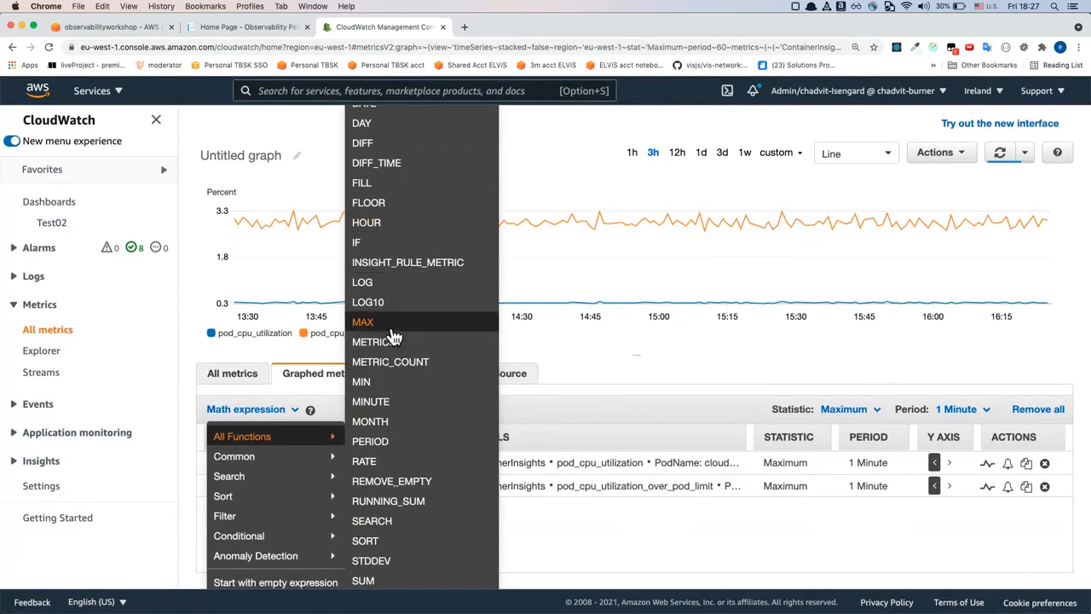
left_click(385, 583)
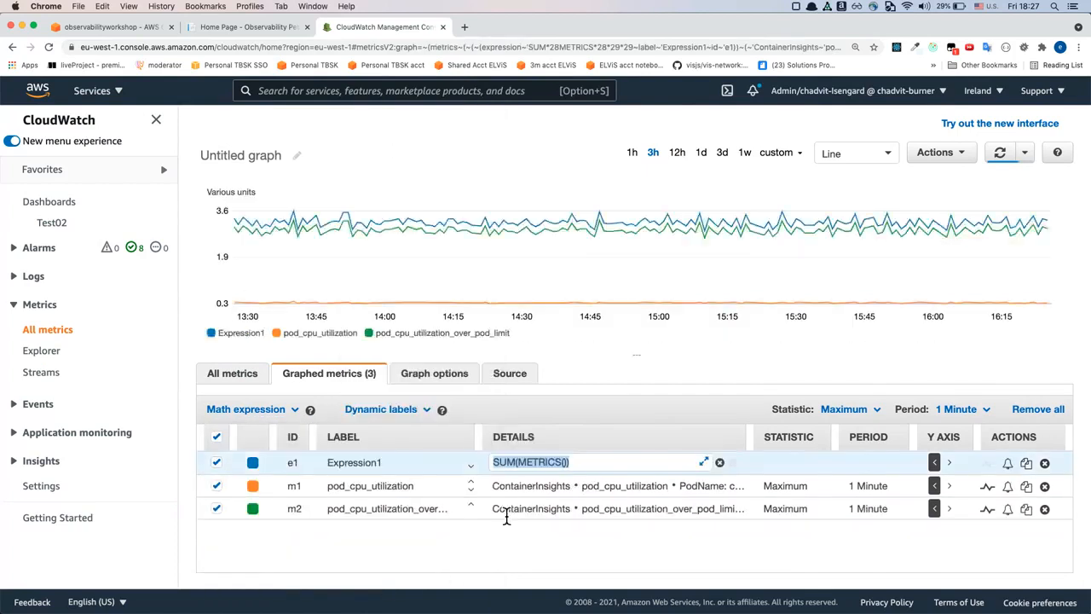
Change the SUM expression's argument to the two metric IDs so it reads SUM([m1, m2])
left_click(535, 461)
double_click(535, 461)
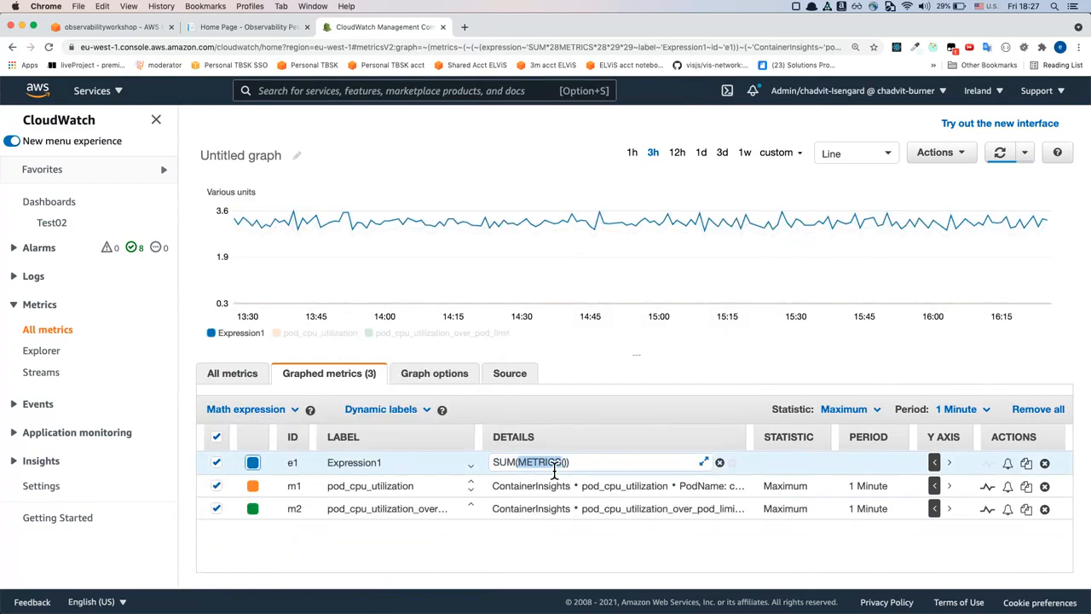
key("shift+Right")
key("shift+Right")
key("BackSpace")
type("[m1")
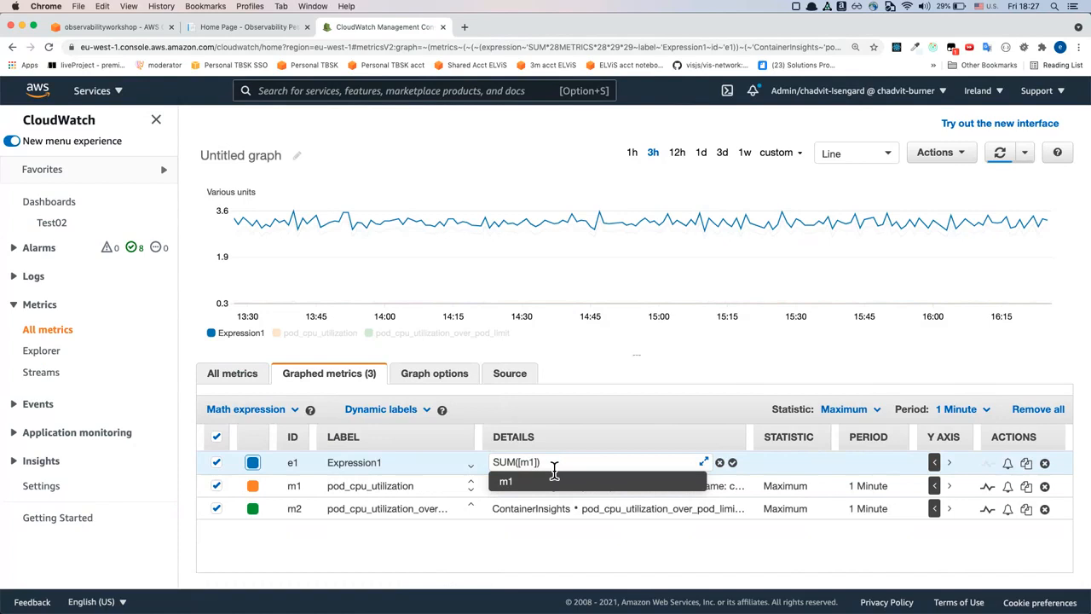
type(",")
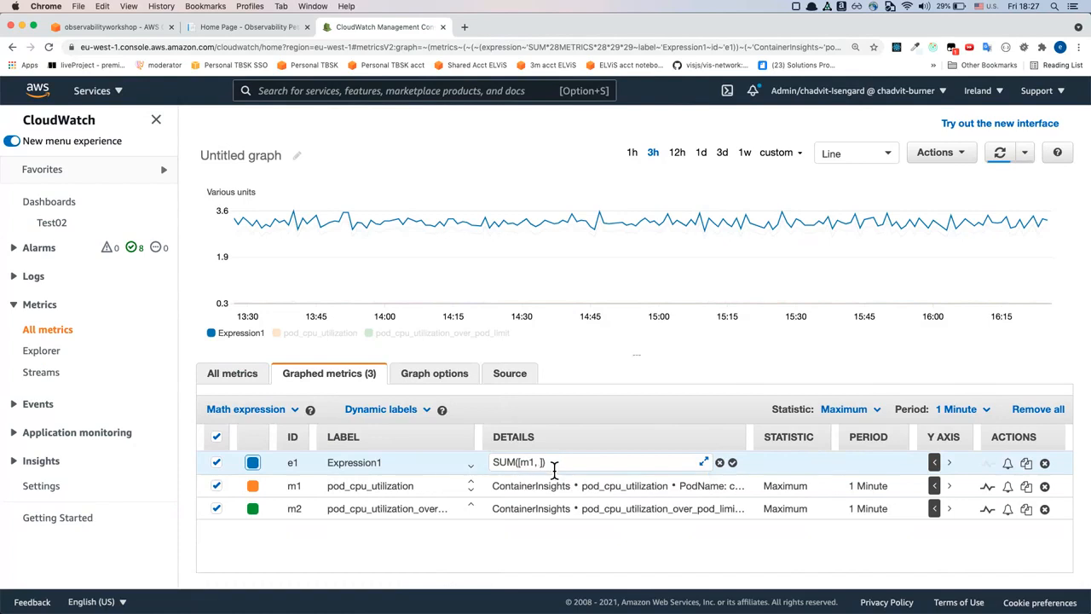
type(" m2")
key("Return")
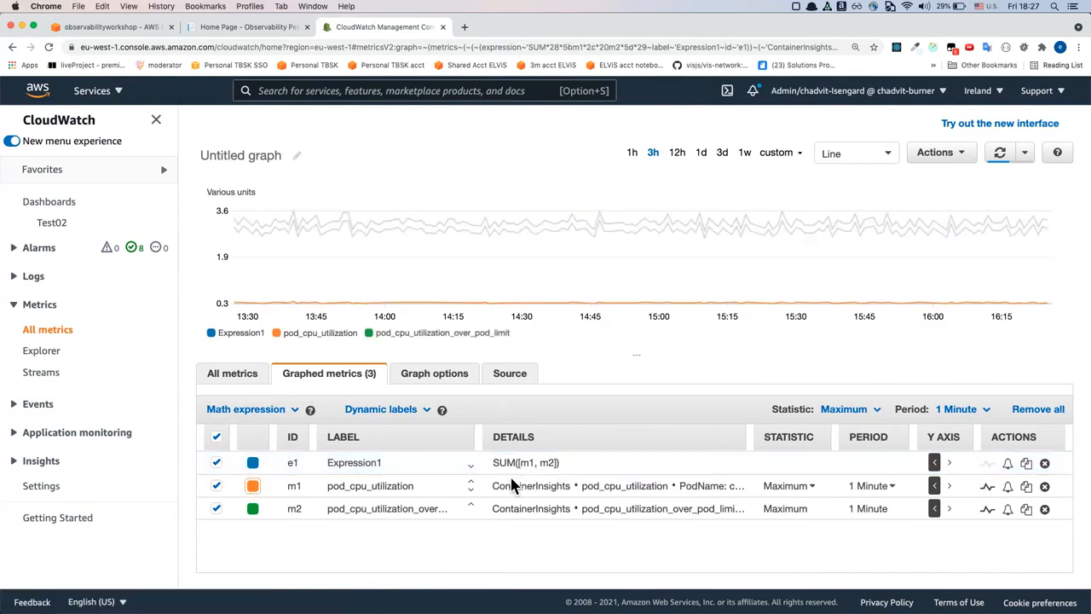
double_click(294, 493)
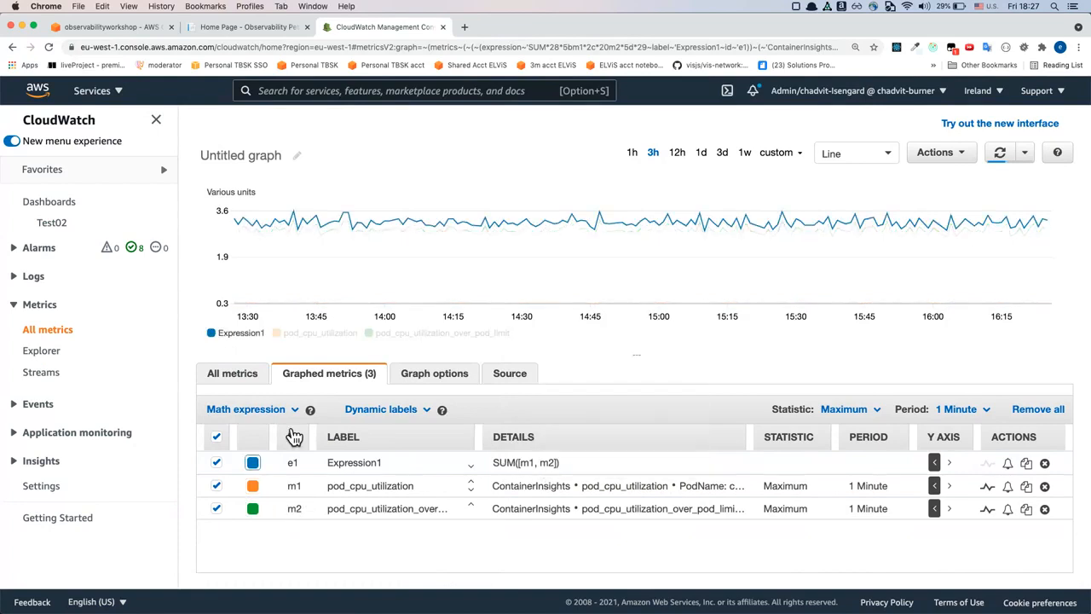
mouse_move(353, 253)
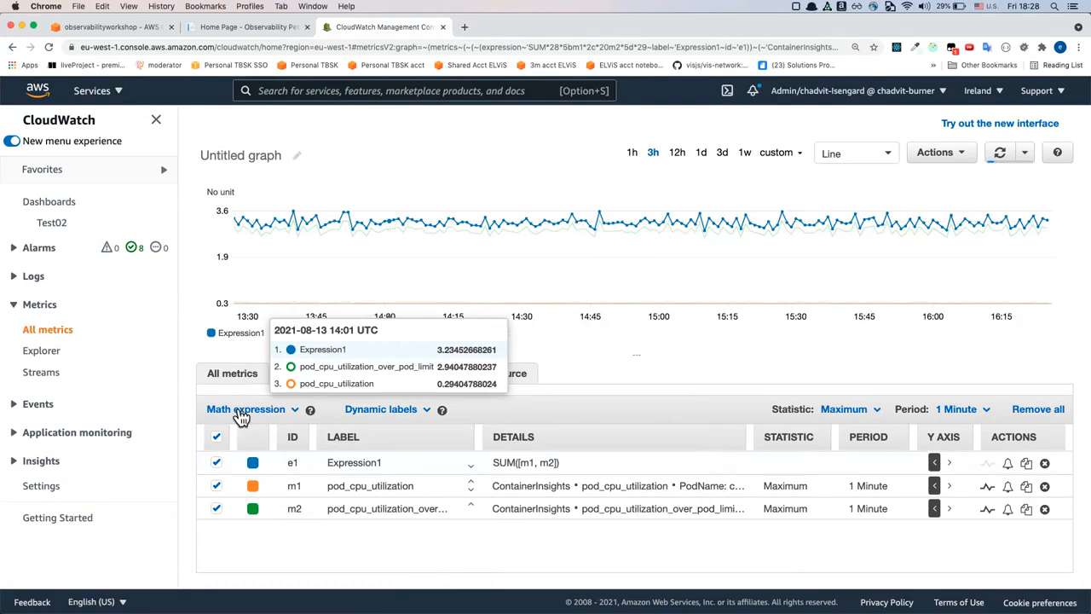
Add the common Bytes to MB math expression to the graphed metrics
left_click(298, 416)
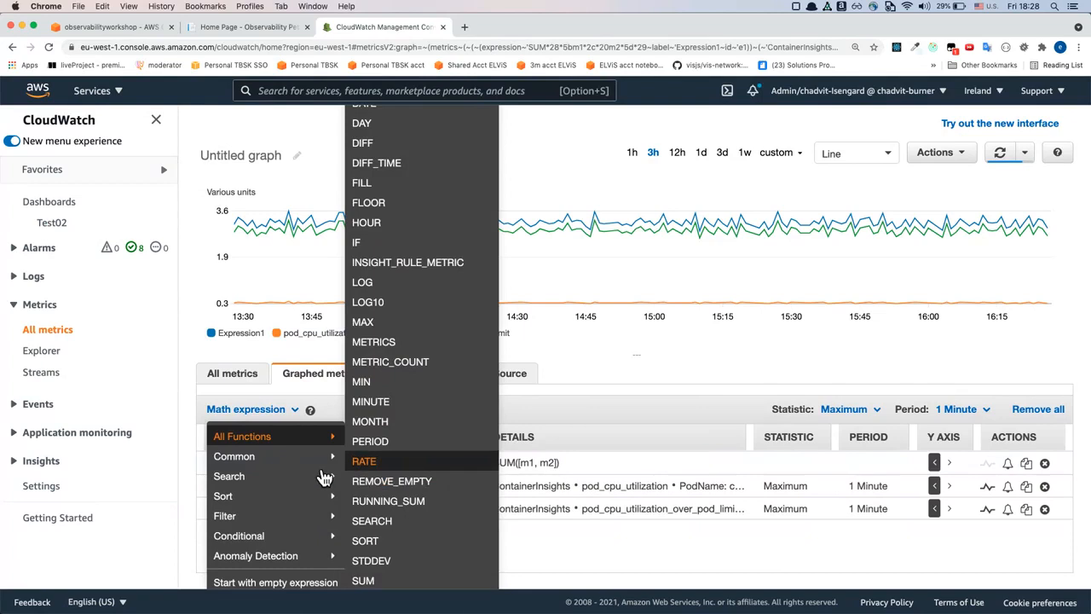
mouse_move(320, 467)
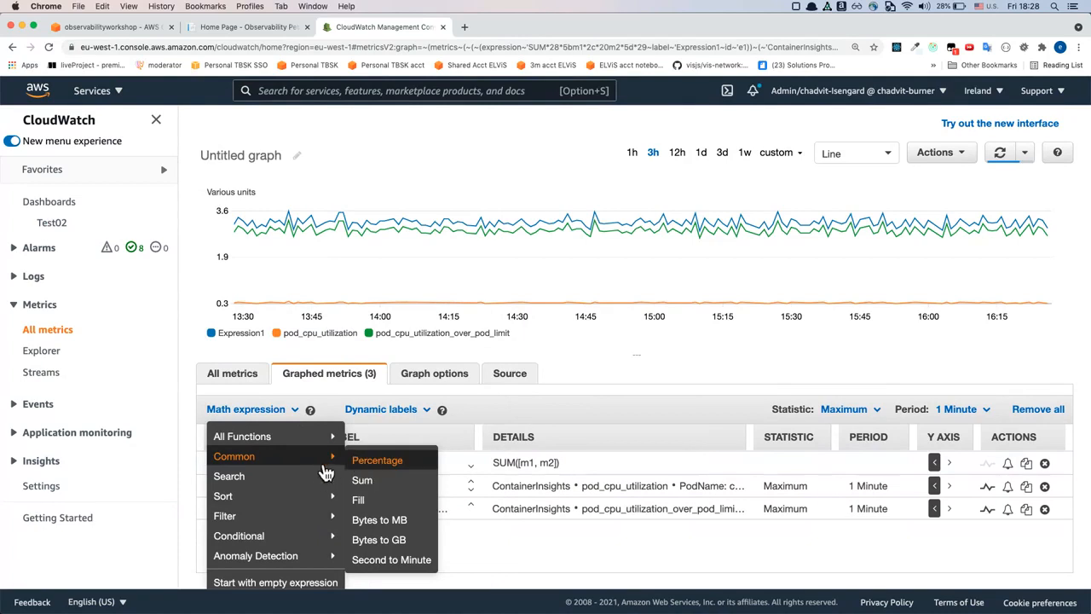
left_click(382, 521)
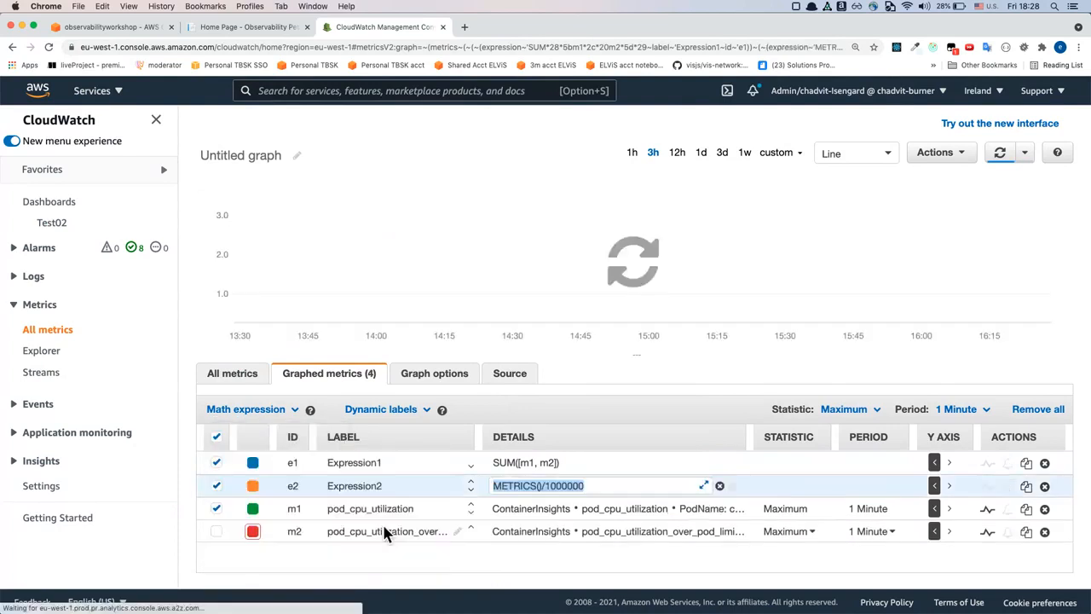
Reuse the divisor from the Bytes to MB expression in Expression1, making it SUM([m1, m2])/1000000
left_click(549, 492)
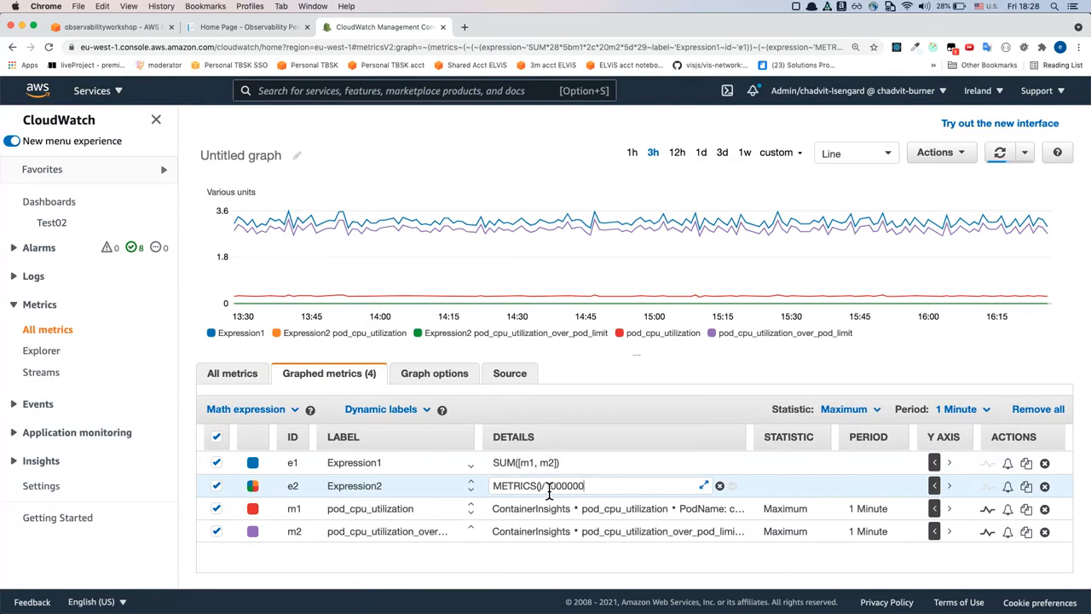
double_click(547, 485)
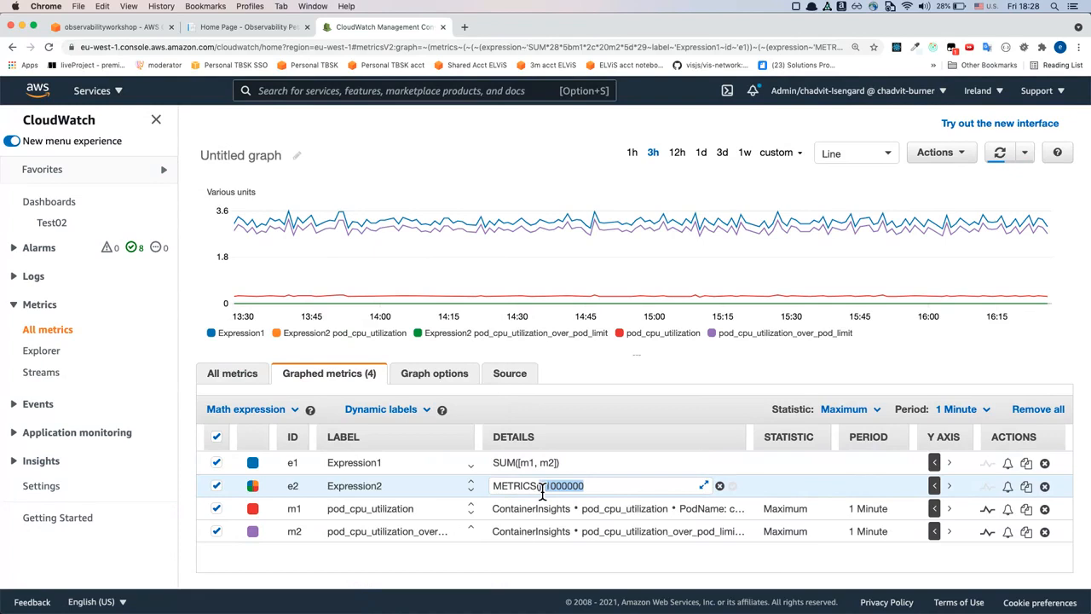
left_click(590, 464)
left_click(562, 462)
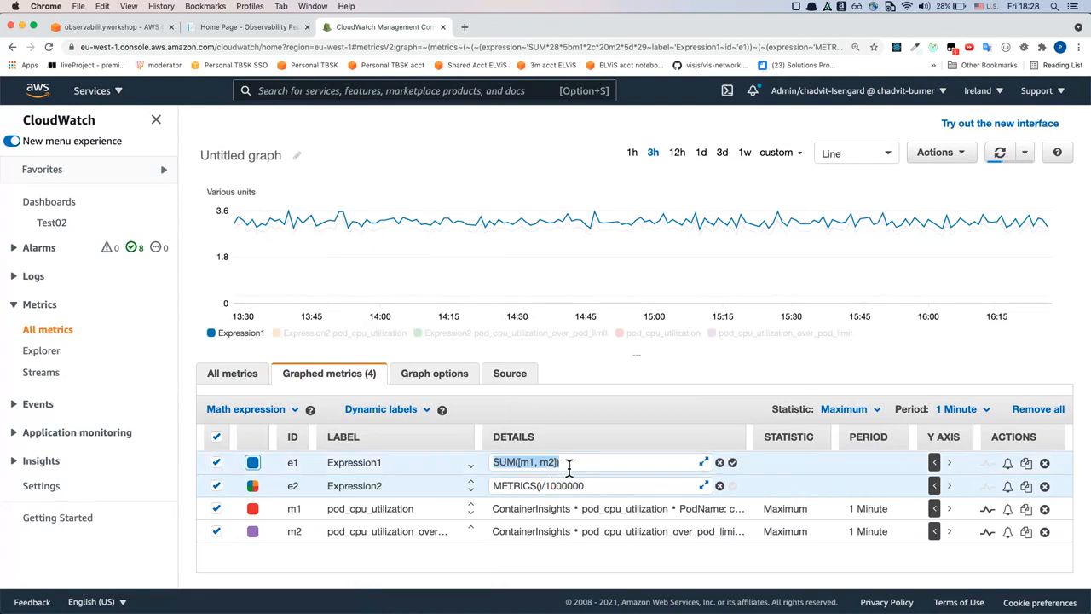
left_click(567, 462)
type("/1000000")
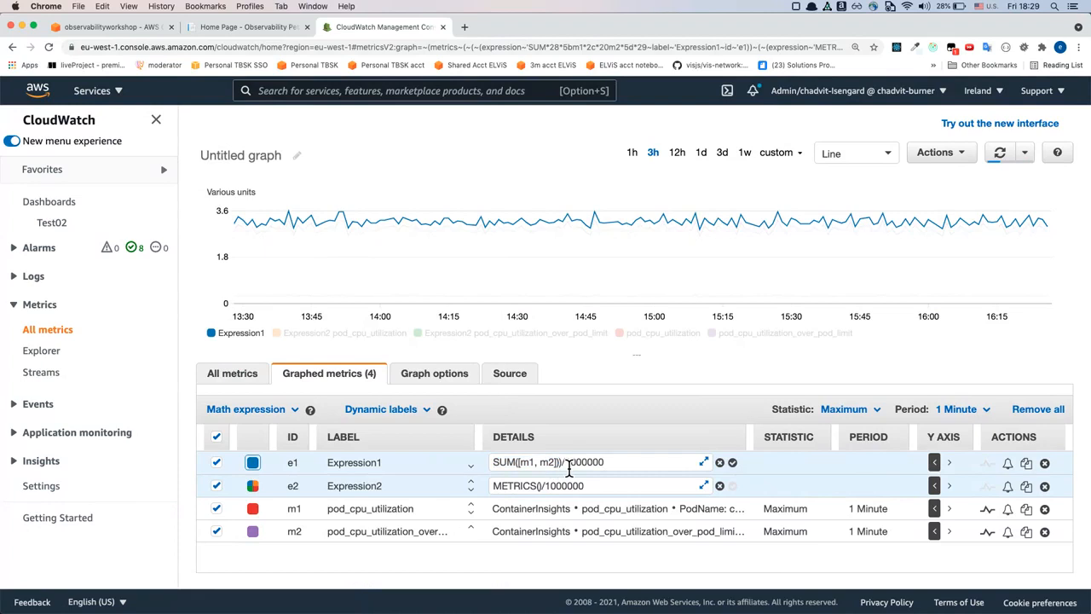
key("Return")
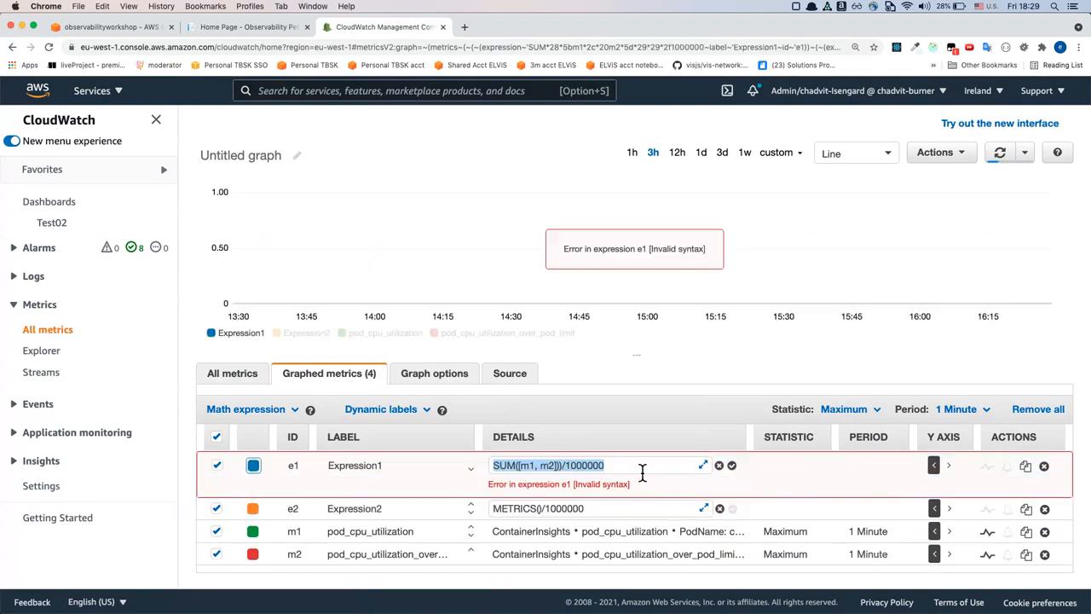
left_click(585, 469)
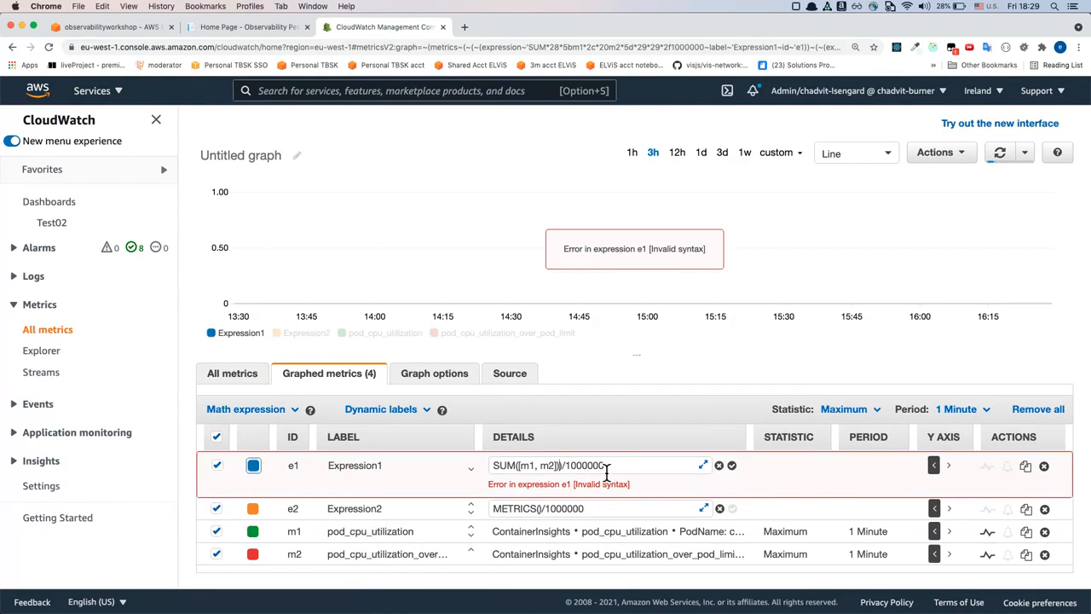
key("BackSpace")
key("Return")
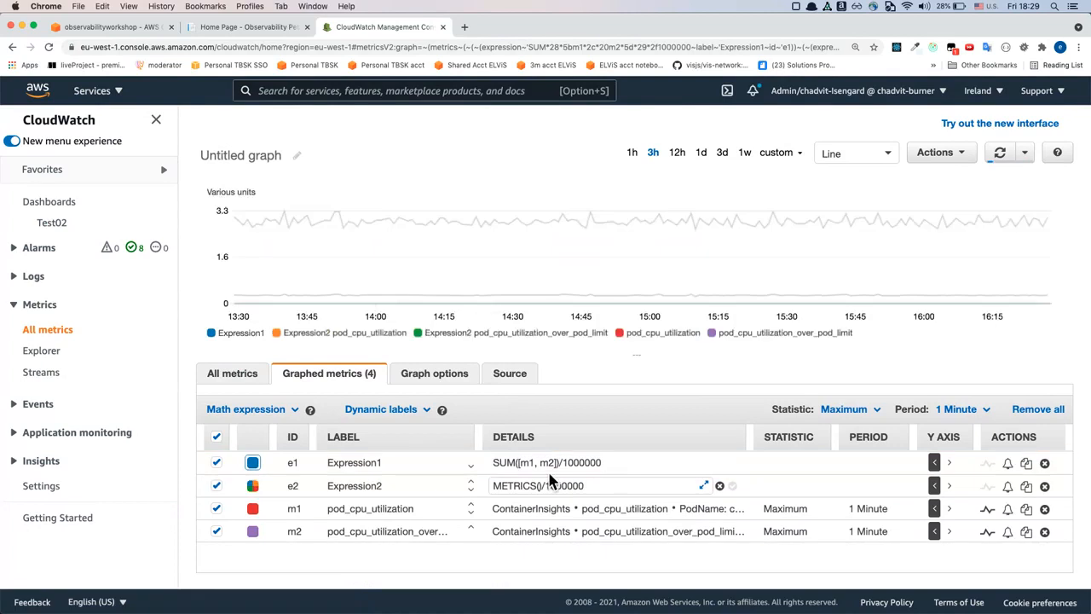
left_click(225, 490)
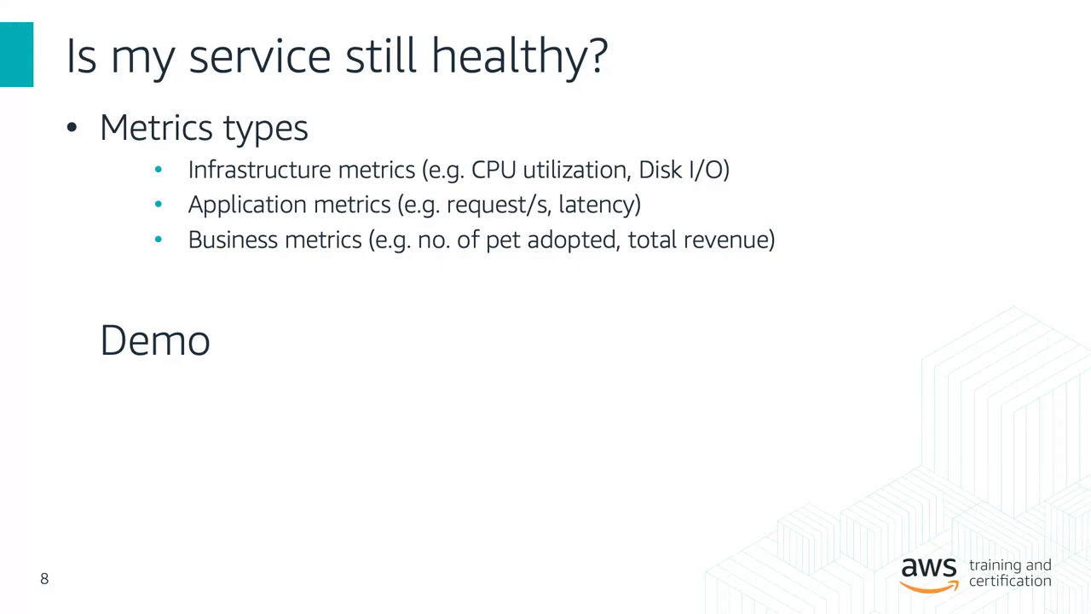
key("Right")
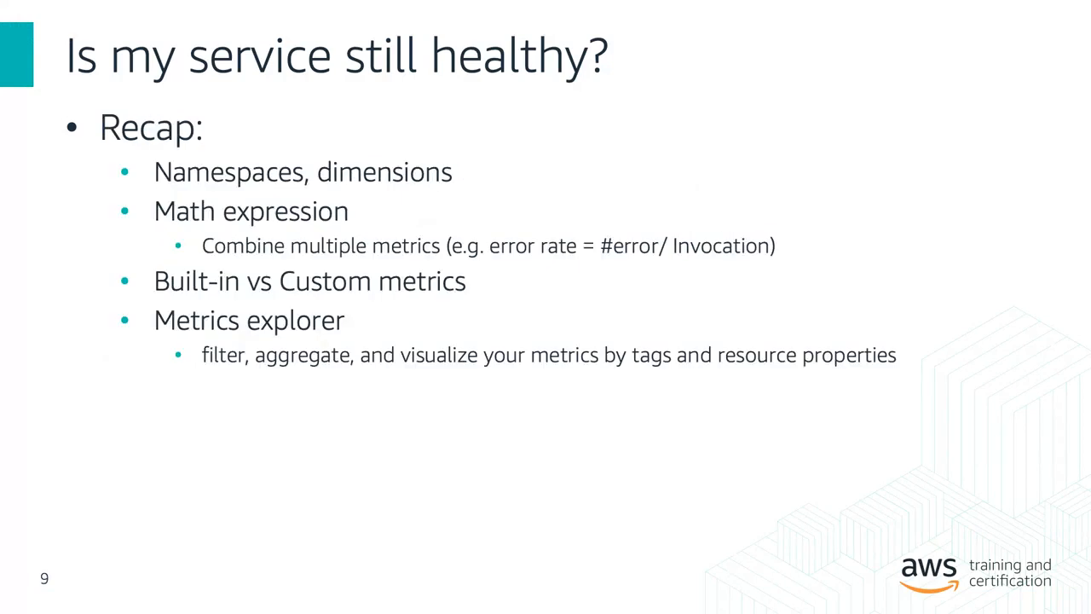
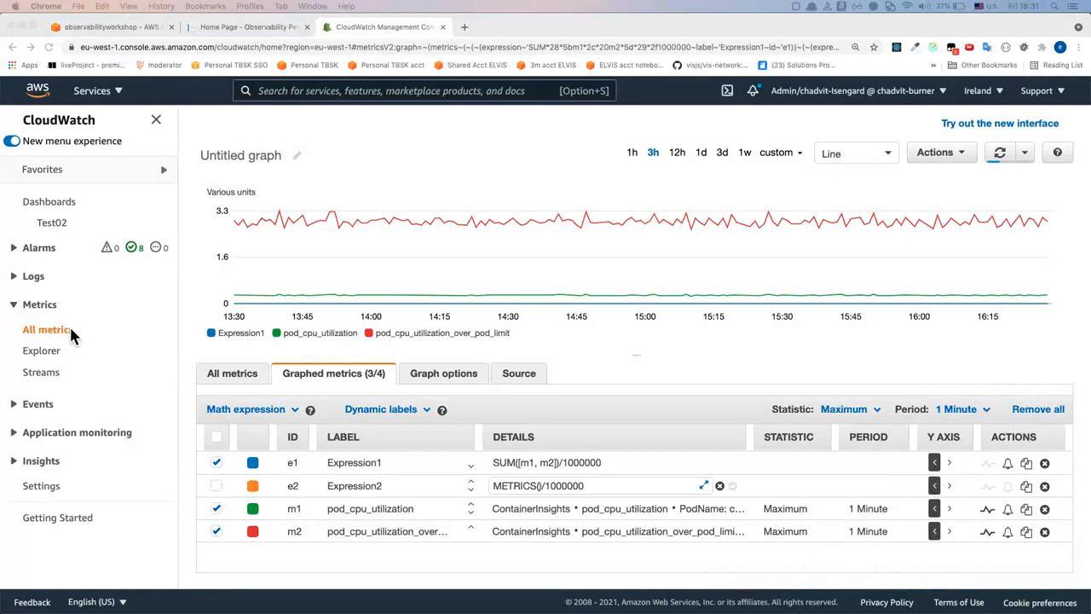
Go back to the ContainerInsights namespace in all metrics and look through its dimension groups filtered by cpu
left_click(54, 332)
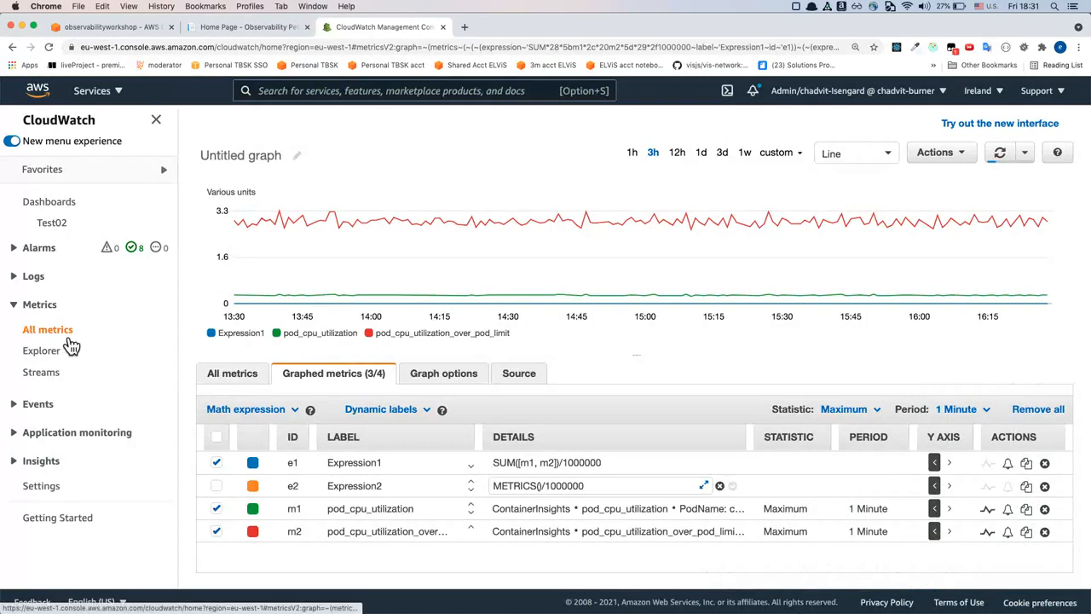
left_click(256, 388)
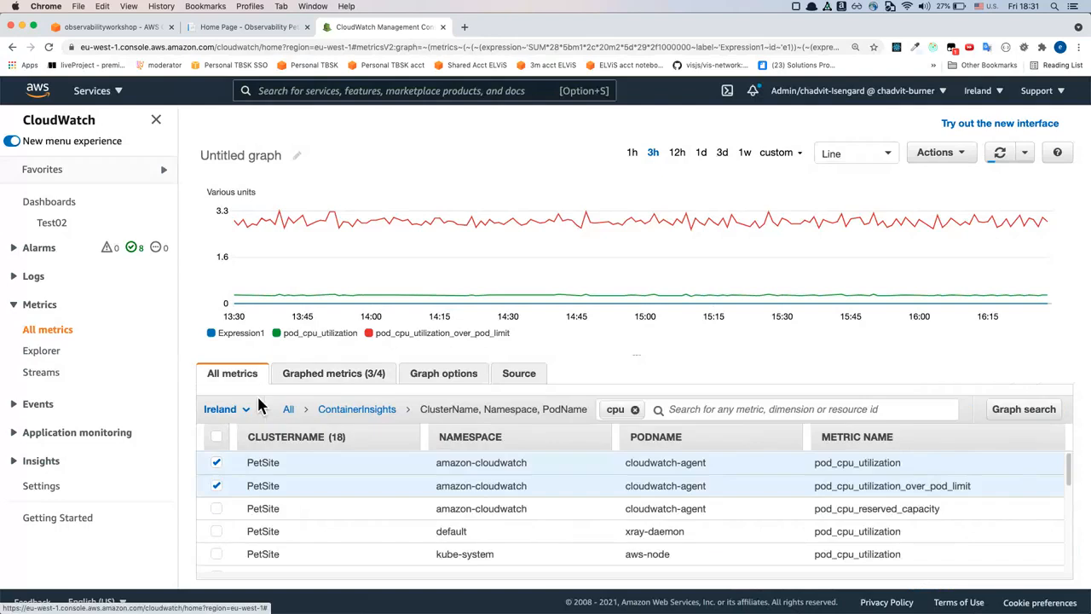
left_click(384, 417)
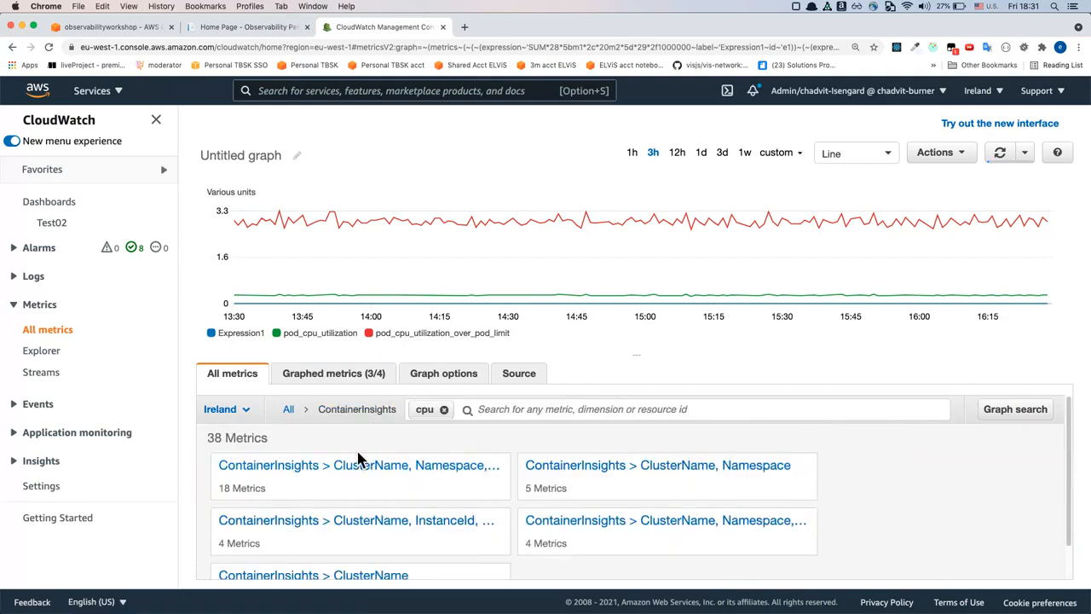
scroll(282, 453, "down", 2)
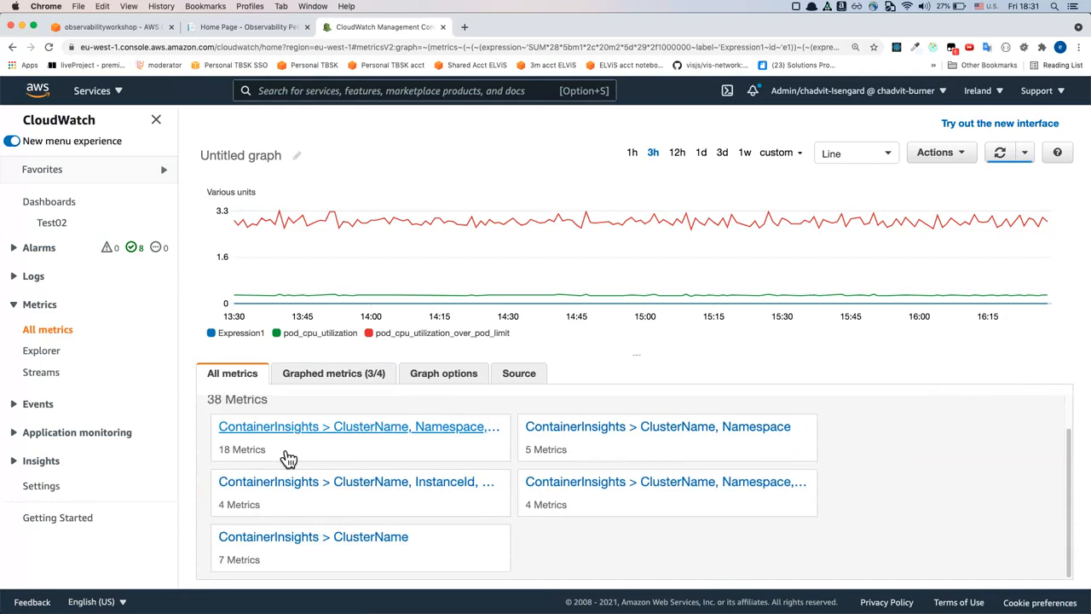
scroll(288, 459, "up", 2)
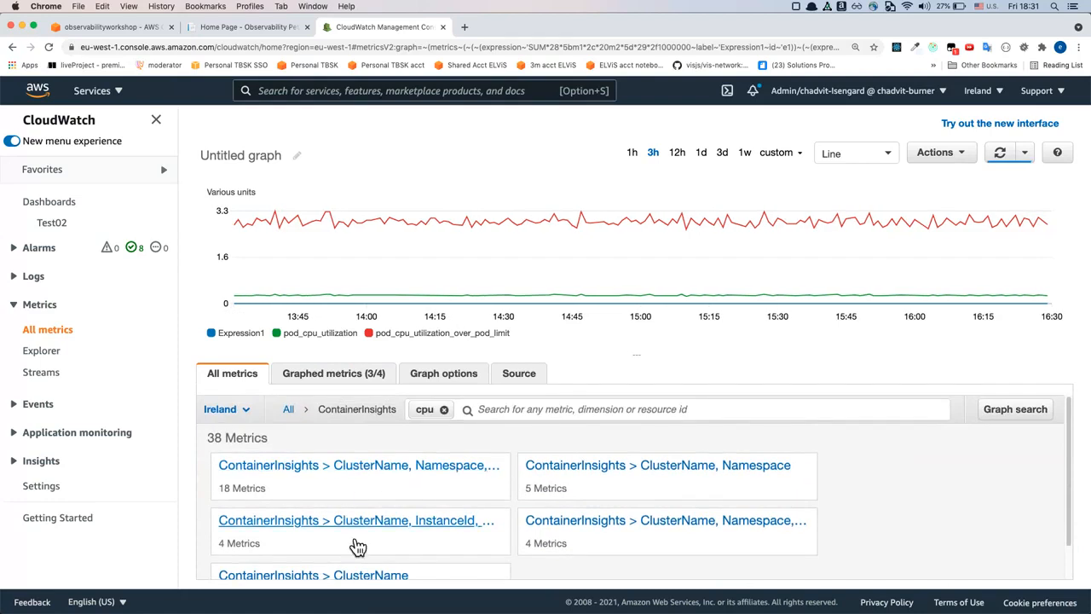
scroll(497, 558, "down", 2)
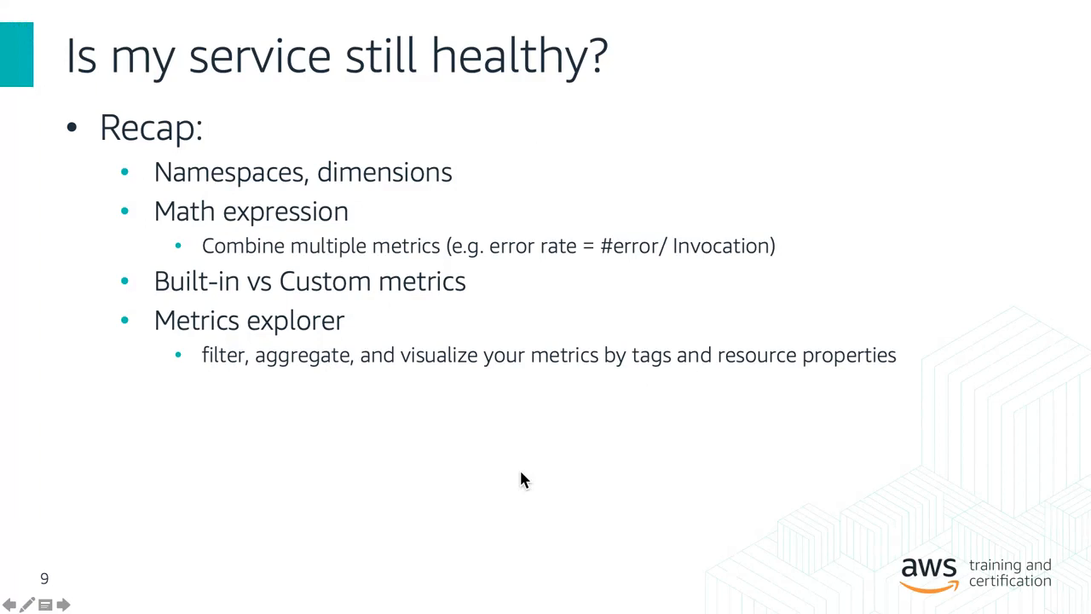
Switch from the slides to Chrome and open the CloudWatch metrics Explorer with its metric selection field
key("super+Tab")
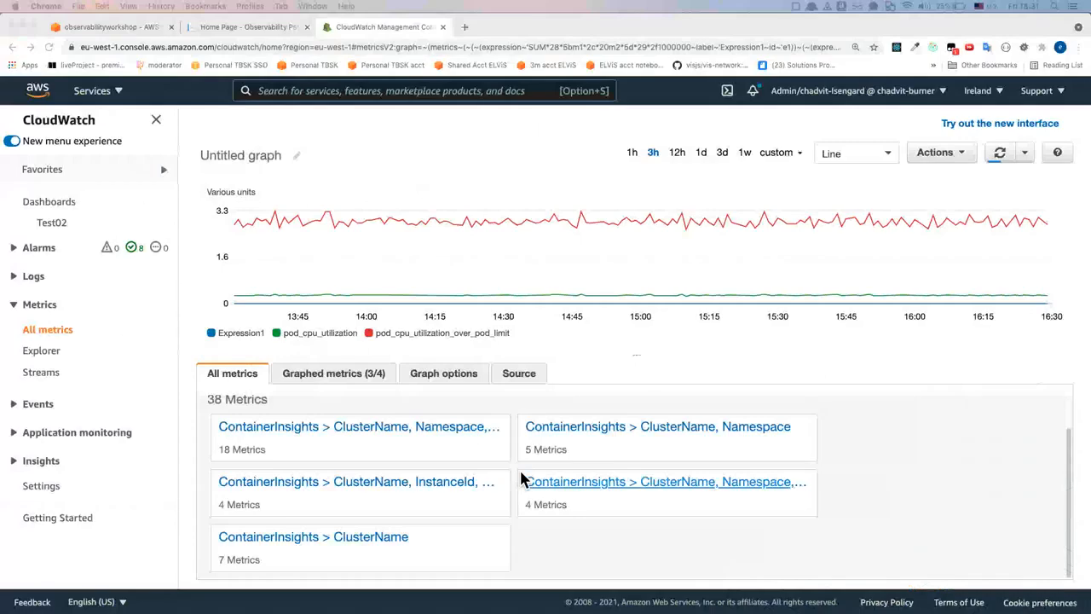
left_click(43, 350)
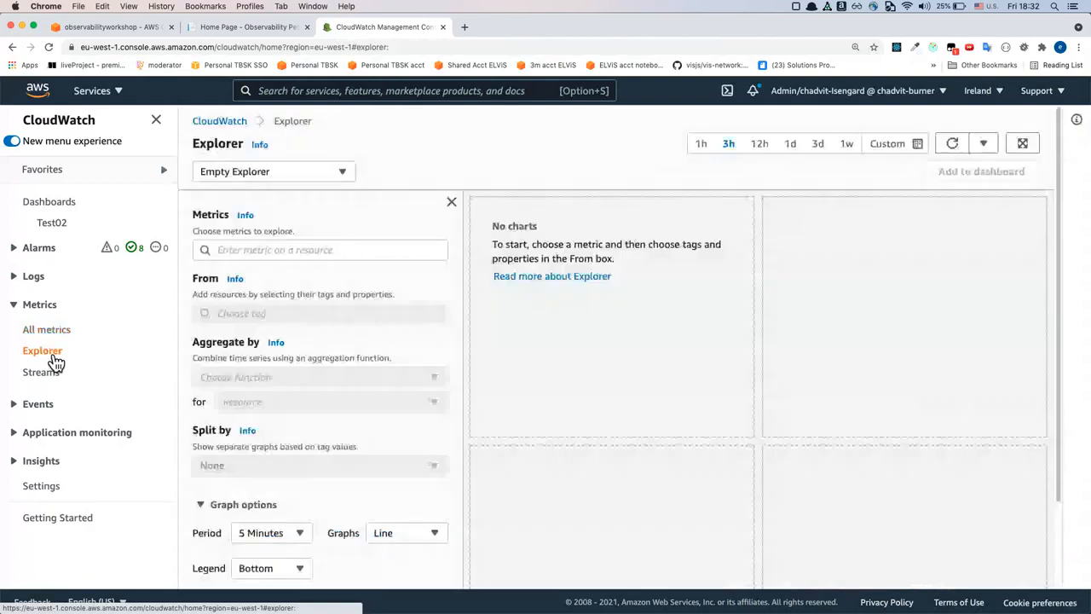
scroll(363, 263, "down", 1)
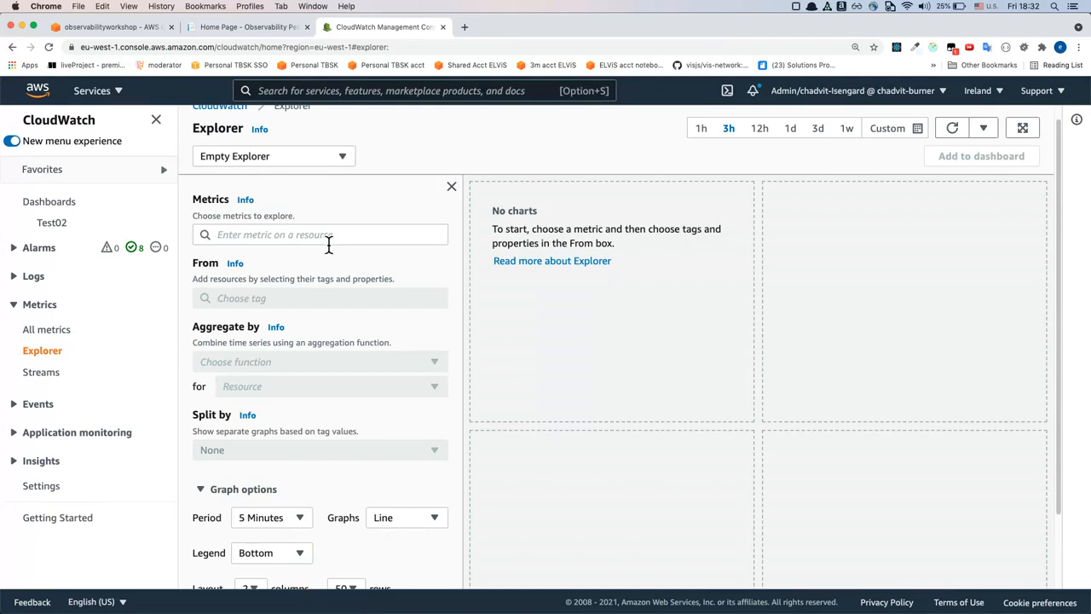
left_click(365, 232)
left_click(337, 222)
scroll(348, 220, "up", 1)
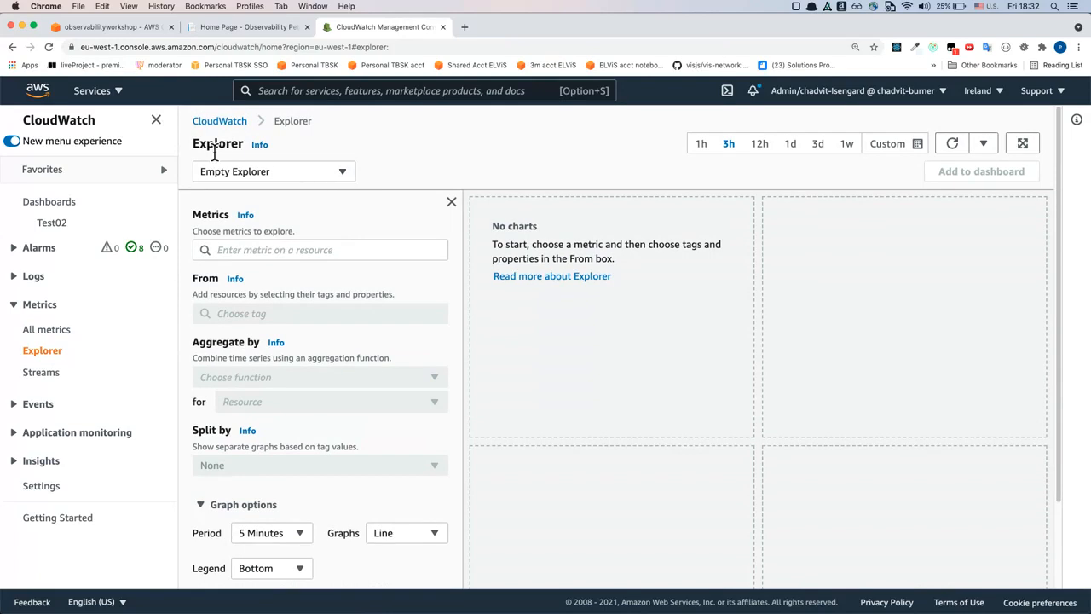
Load the generic Lambda by runtime template into the Explorer
double_click(218, 146)
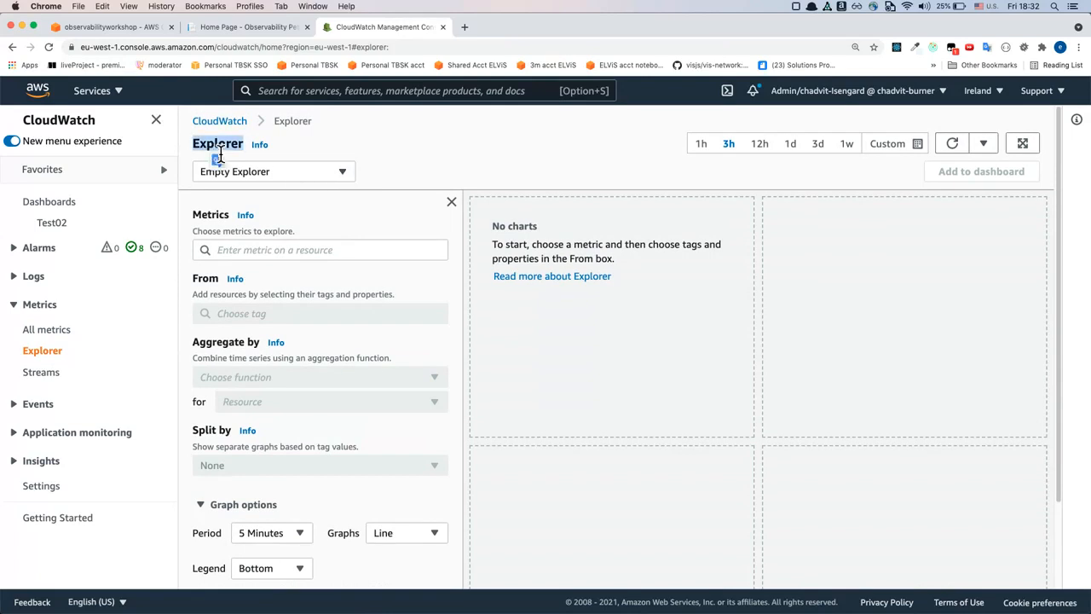
left_click(290, 173)
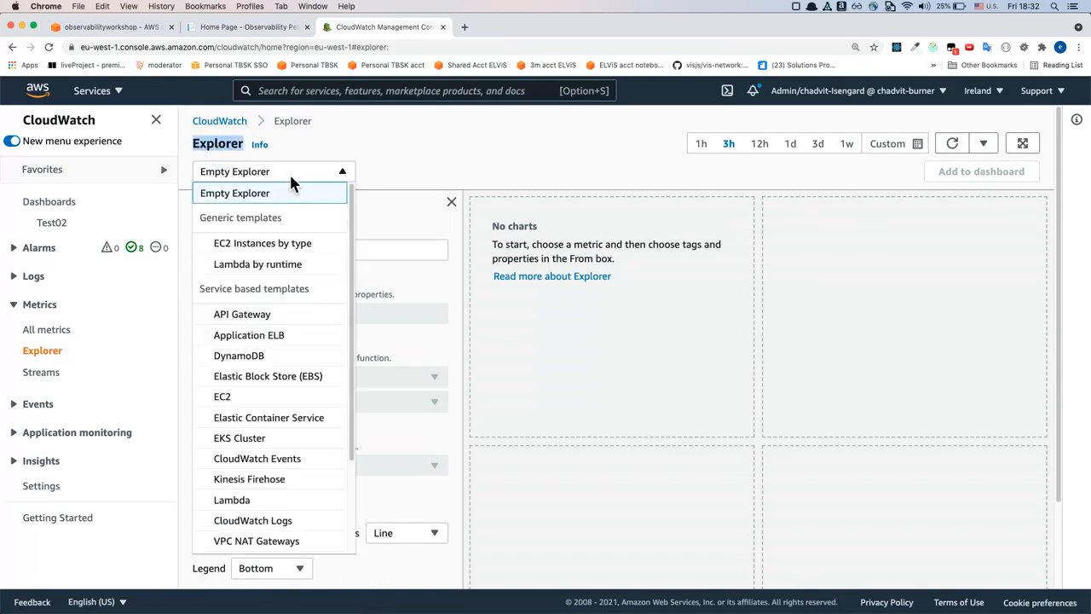
left_click(287, 268)
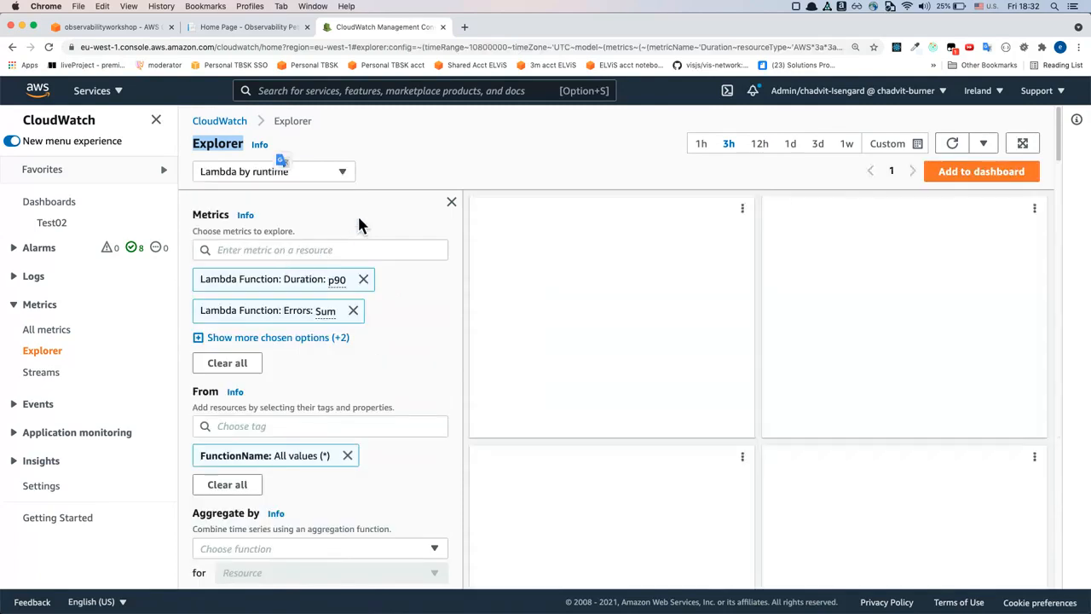
Expand the full list of chosen Lambda metrics and review Duration, Errors, Invocations and Throttles along with the nodejs12.x duration graph
scroll(379, 222, "down", 1)
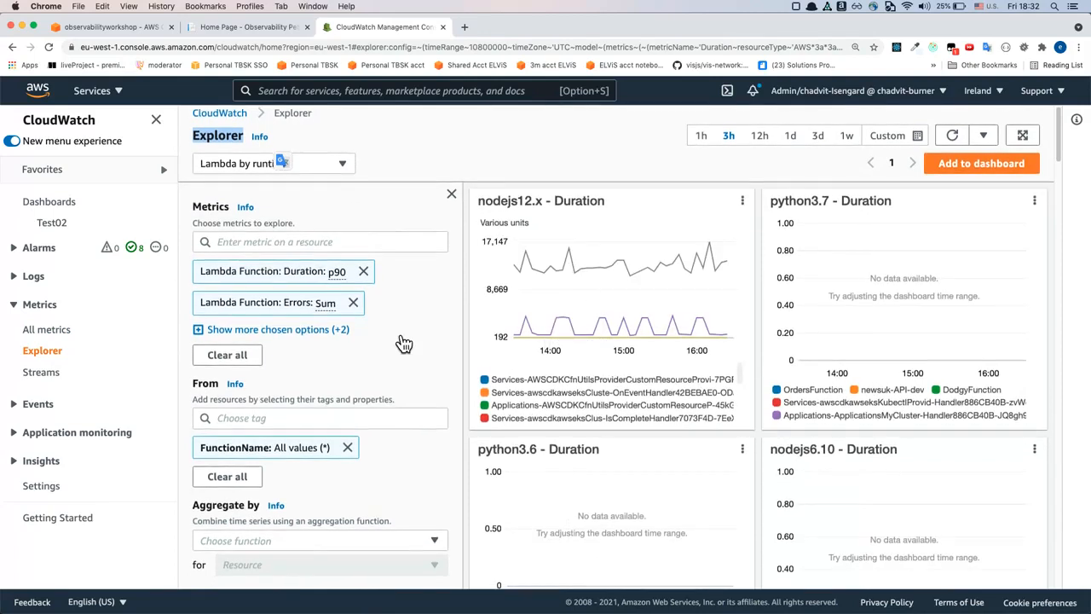
left_click(346, 333)
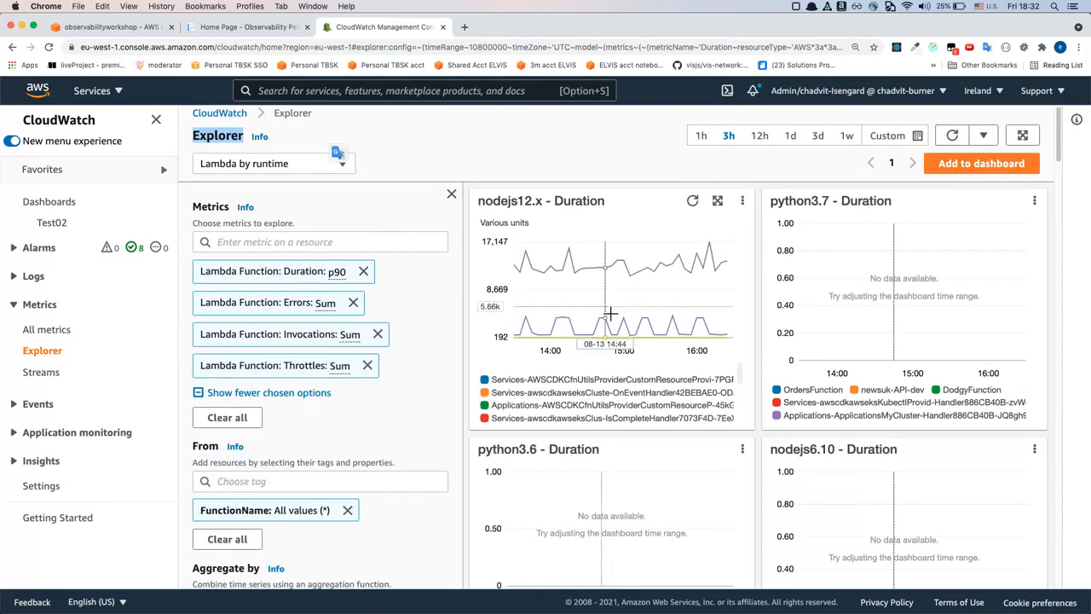
scroll(610, 314, "down", 1)
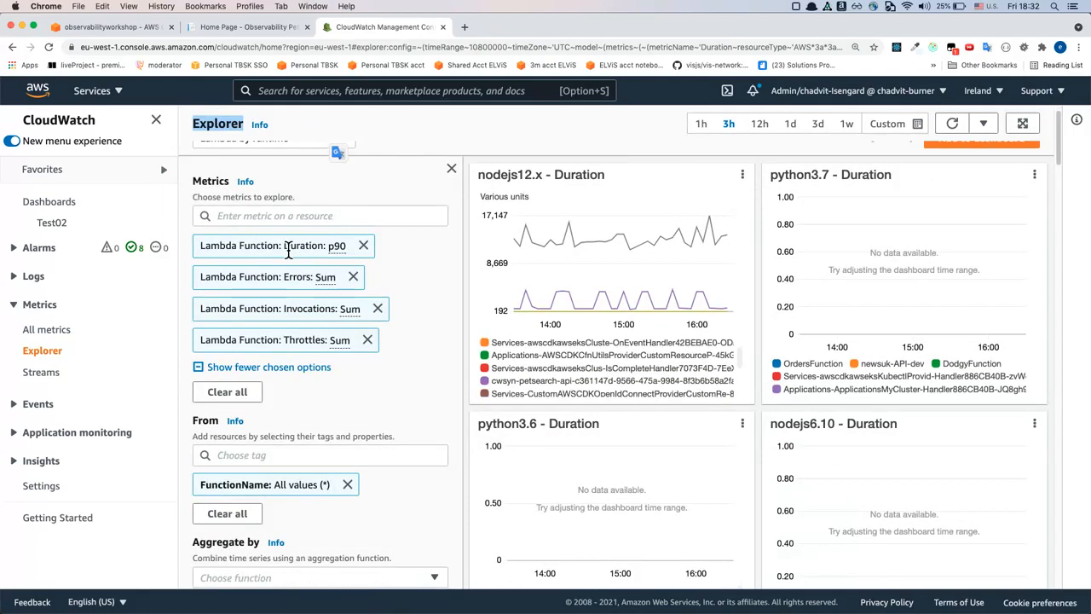
double_click(290, 246)
double_click(294, 277)
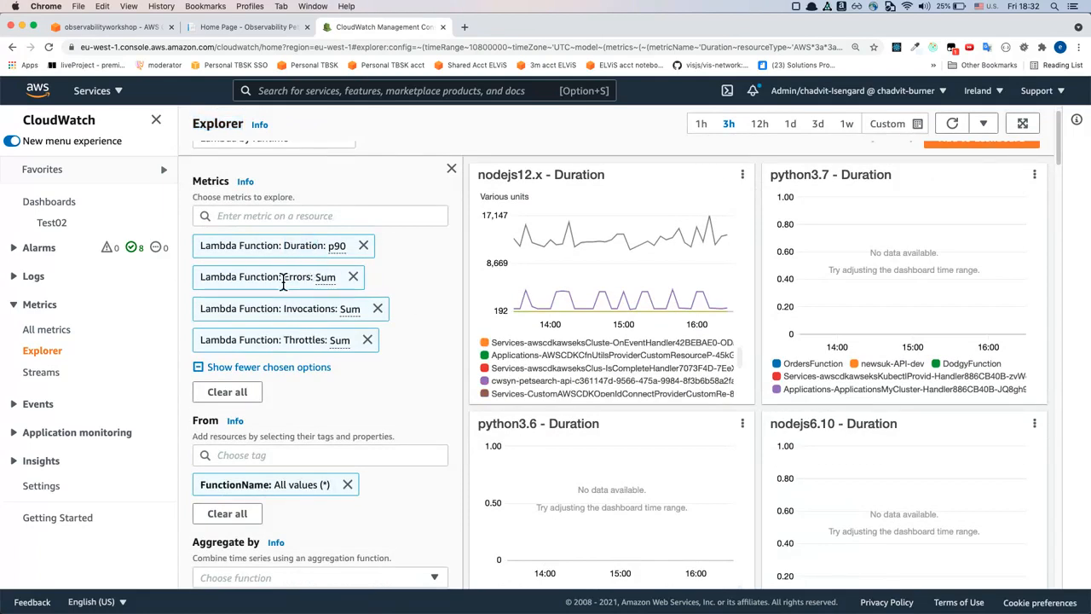
double_click(294, 309)
double_click(297, 340)
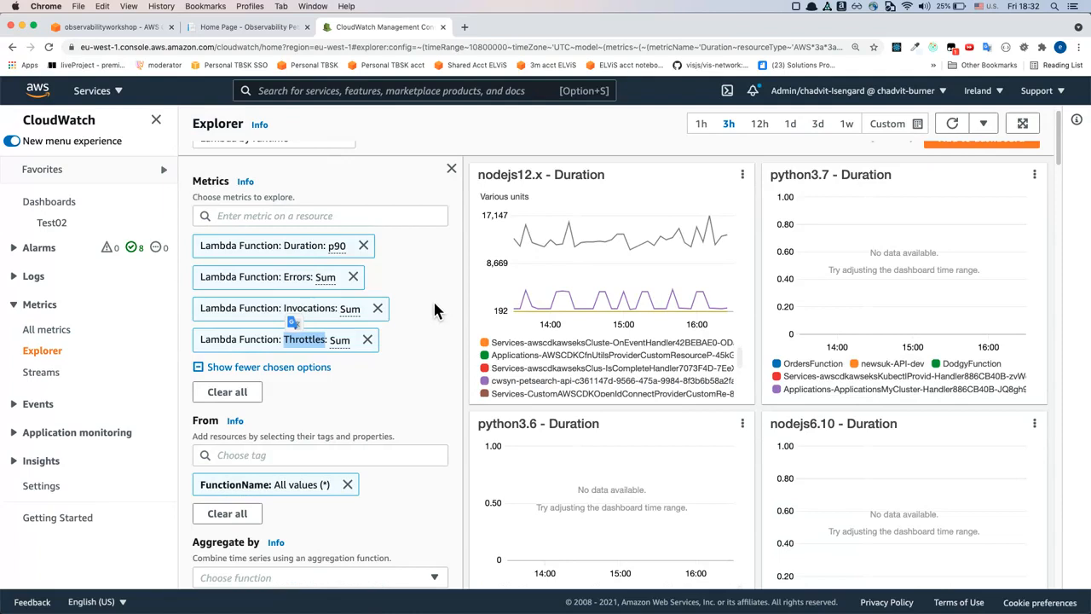
scroll(434, 310, "down", 1)
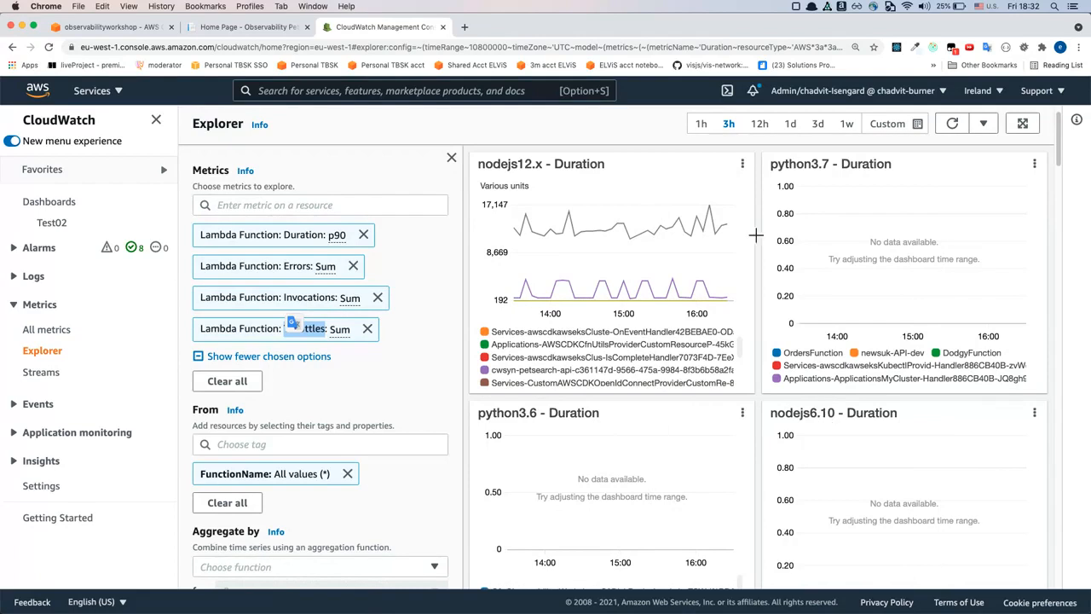
scroll(682, 354, "down", 1)
double_click(522, 163)
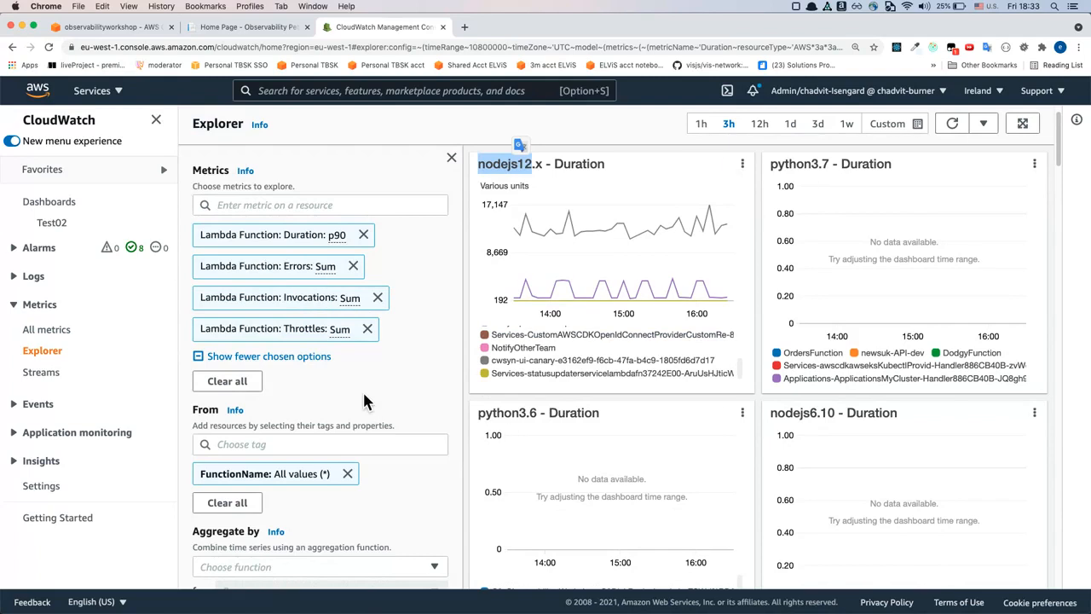
Split the Lambda graphs by Language instead of by runtime
scroll(362, 392, "down", 4)
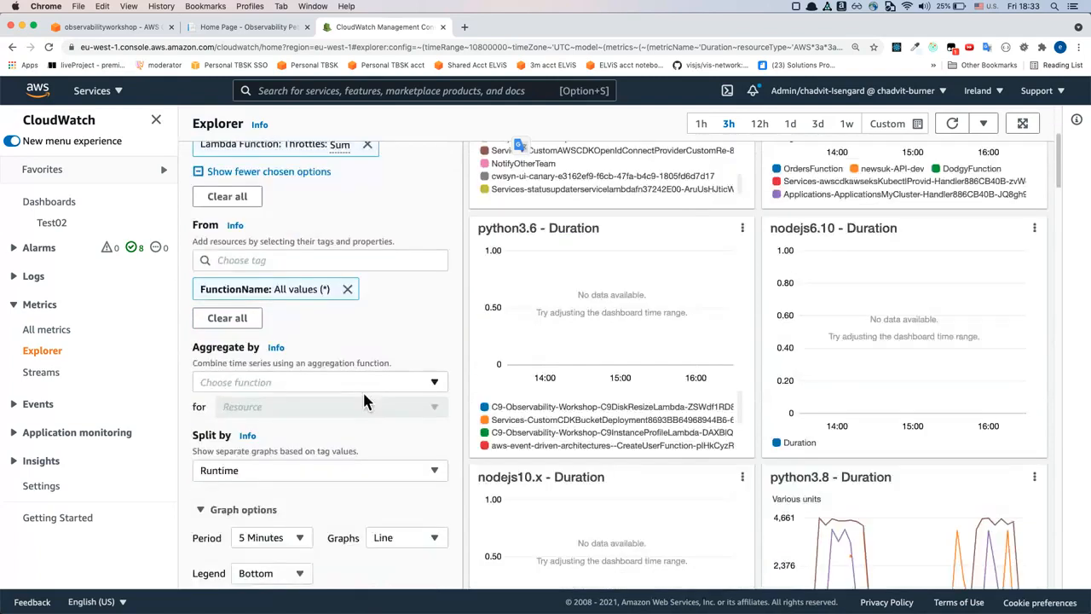
scroll(363, 392, "down", 3)
scroll(362, 390, "up", 1)
left_click_drag(194, 323, 275, 342)
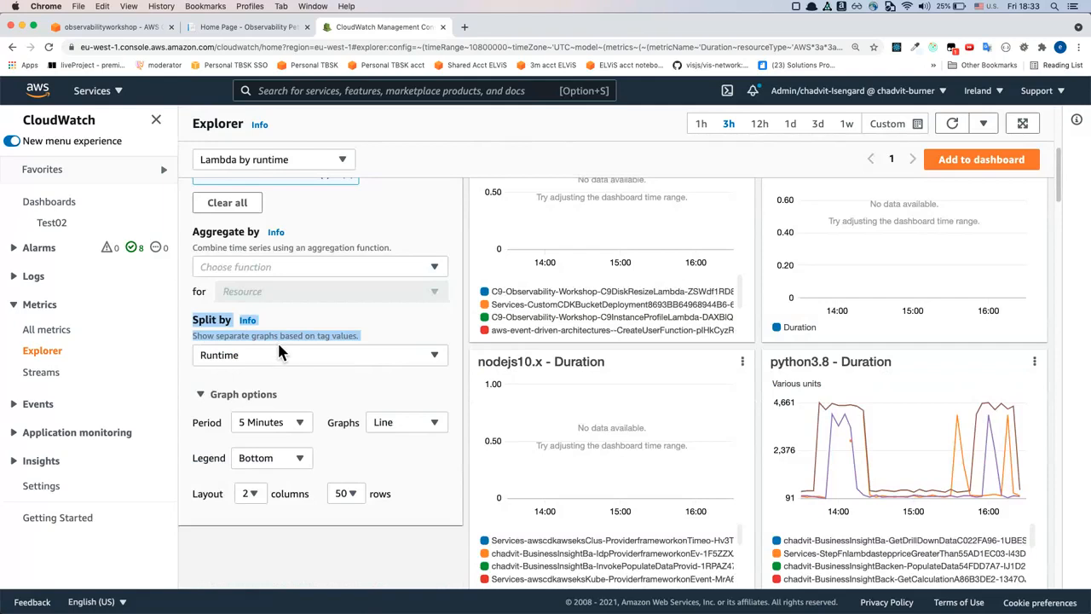
left_click(282, 353)
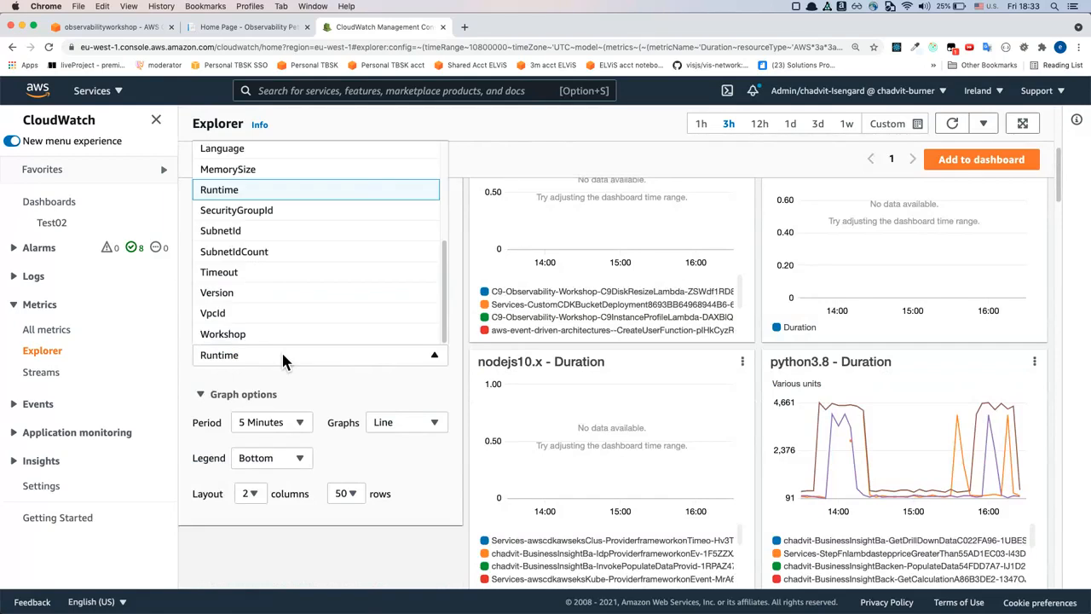
left_click(283, 356)
left_click(282, 352)
left_click(301, 154)
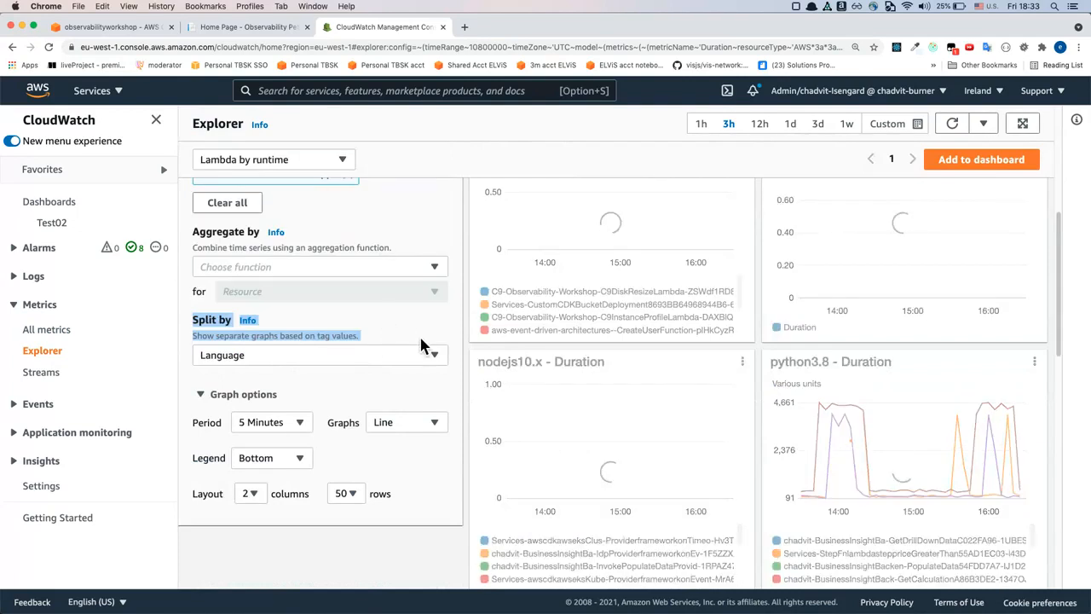
Examine the Lambda duration and error graphs for each language together with the Explorer settings
scroll(579, 362, "up", 2)
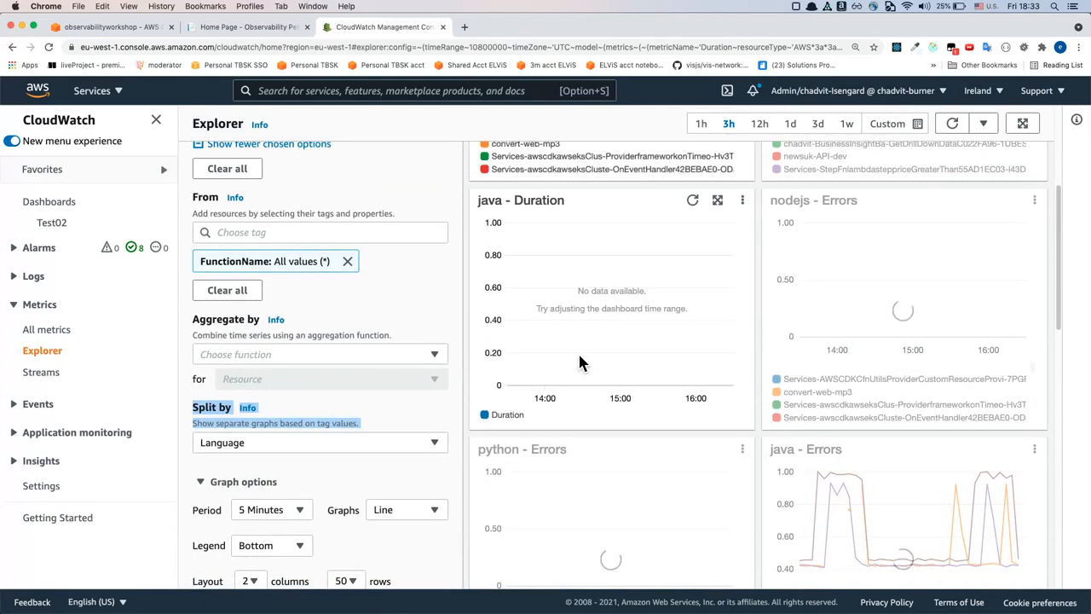
scroll(578, 362, "up", 3)
scroll(579, 363, "up", 1)
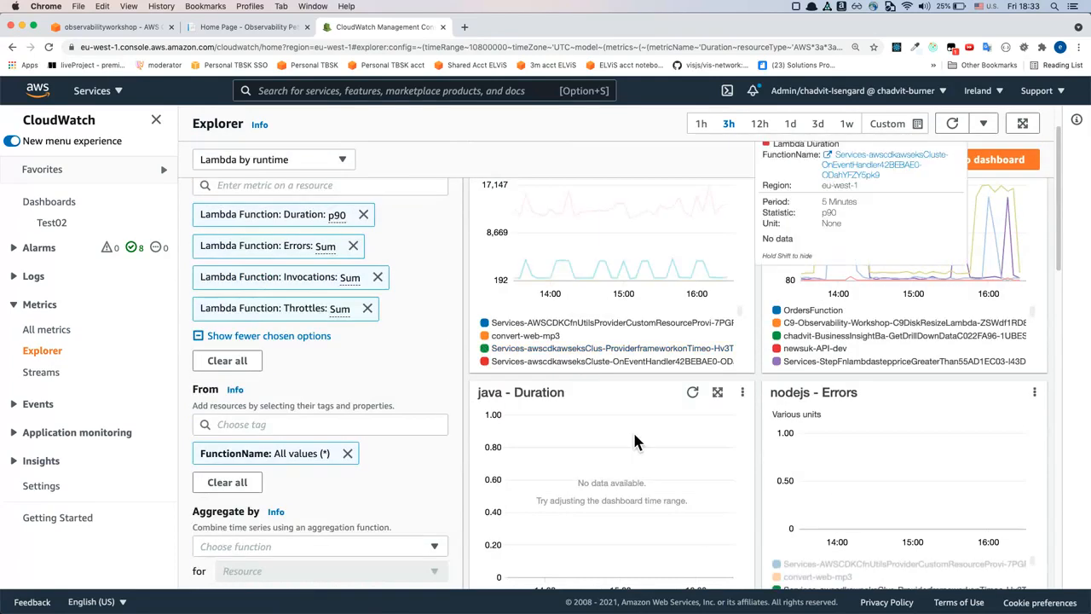
scroll(634, 441, "up", 1)
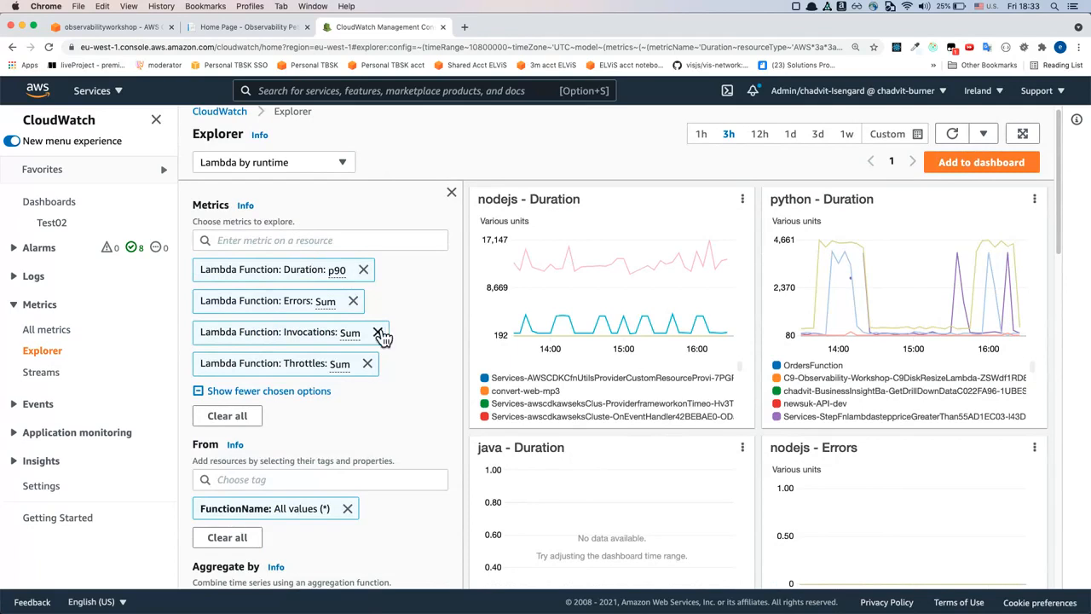
scroll(407, 382, "down", 1)
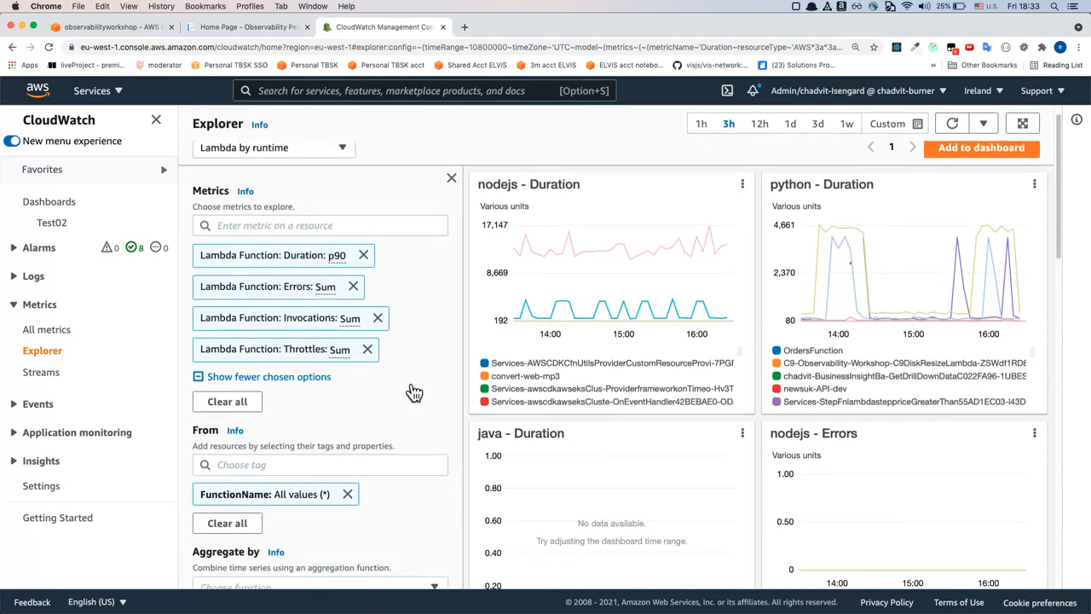
scroll(414, 392, "down", 3)
scroll(406, 384, "down", 1)
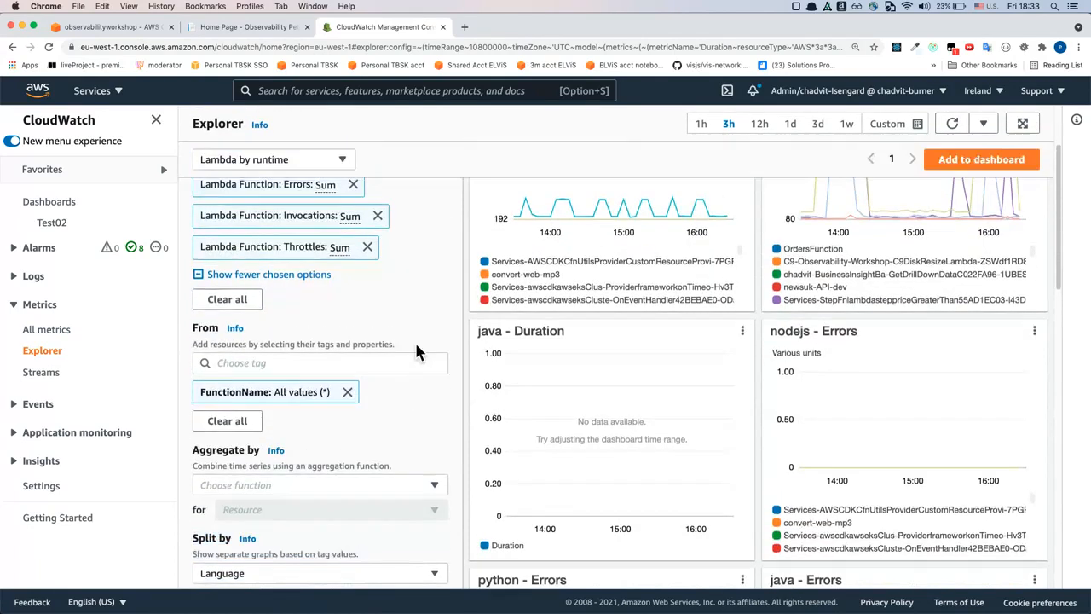
Review the Explorer's metric choices and how the From setting selects resources by tags and properties
scroll(416, 350, "up", 5)
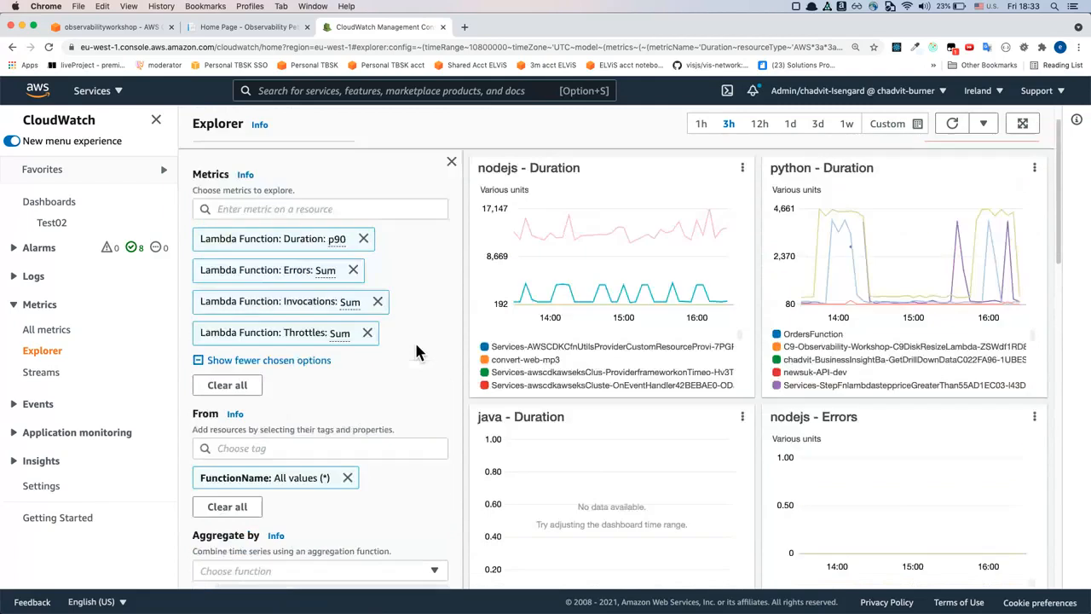
left_click(271, 210)
left_click(342, 364)
scroll(347, 397, "down", 3)
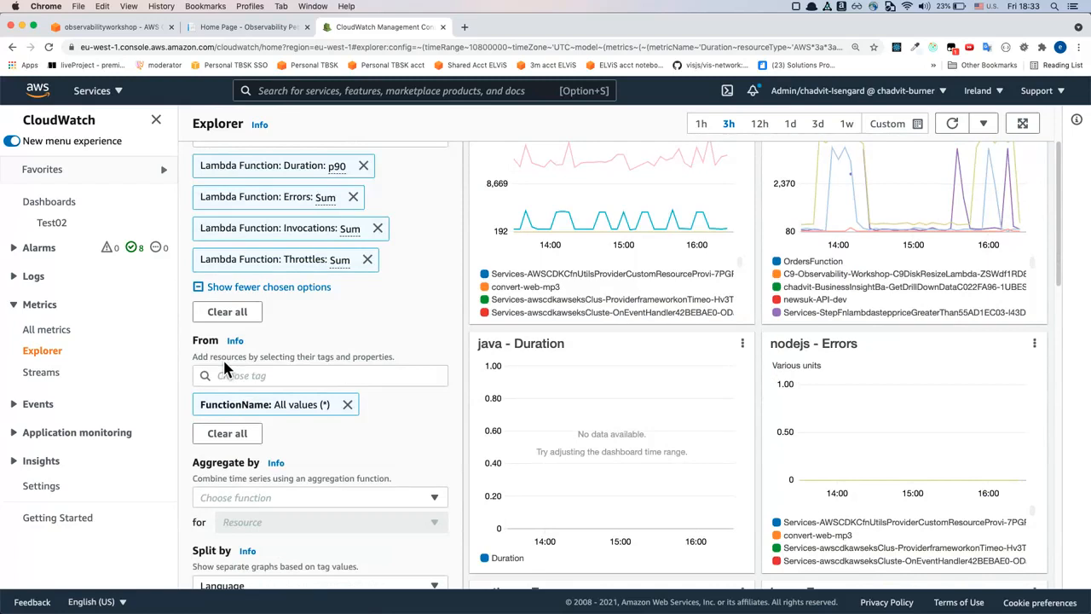
left_click_drag(318, 358, 394, 358)
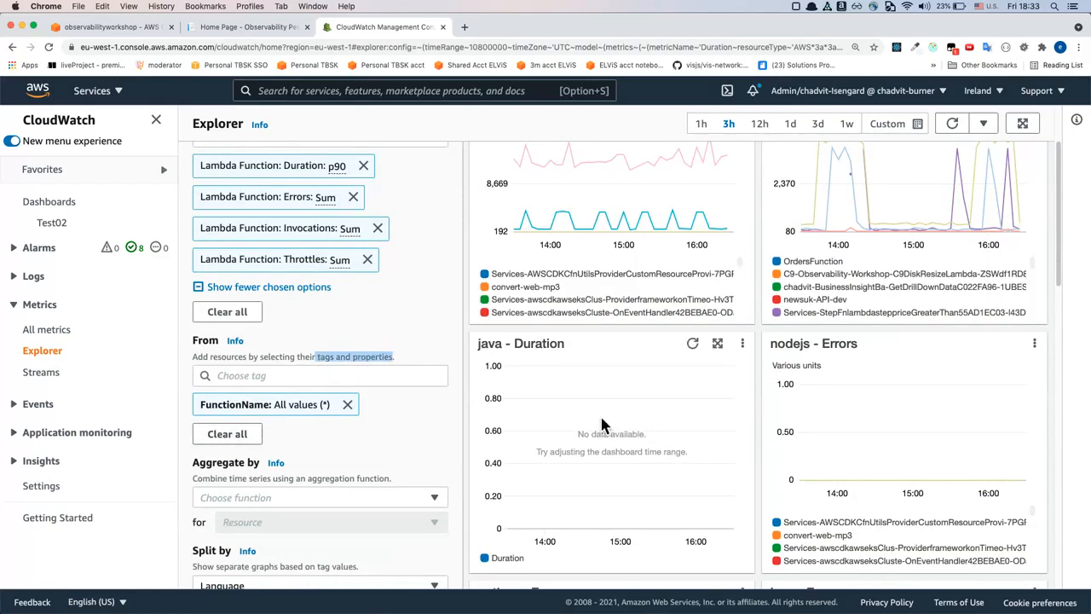
scroll(601, 424, "up", 4)
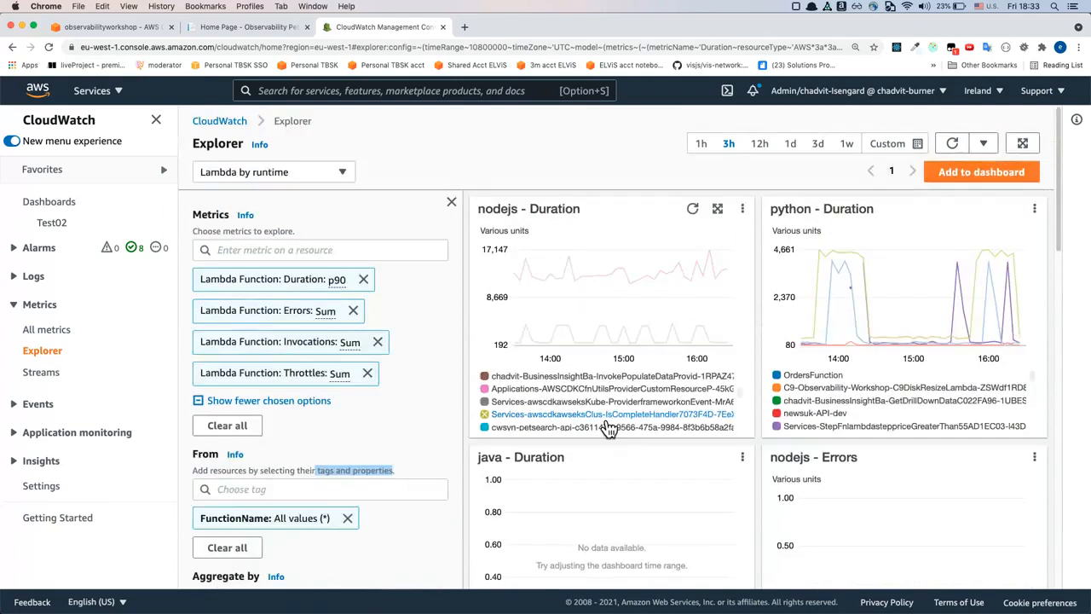
Replace the FunctionName resource selection with the Language: python tag so that only Python Lambda functions are graphed
scroll(457, 414, "down", 2)
left_click(251, 494)
left_click(305, 434)
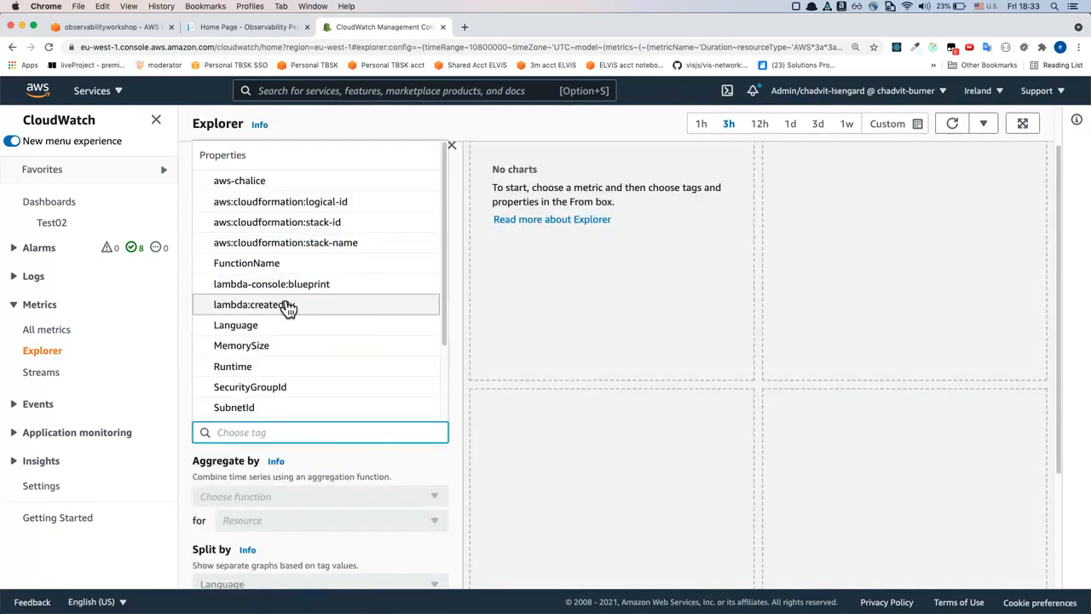
type("L")
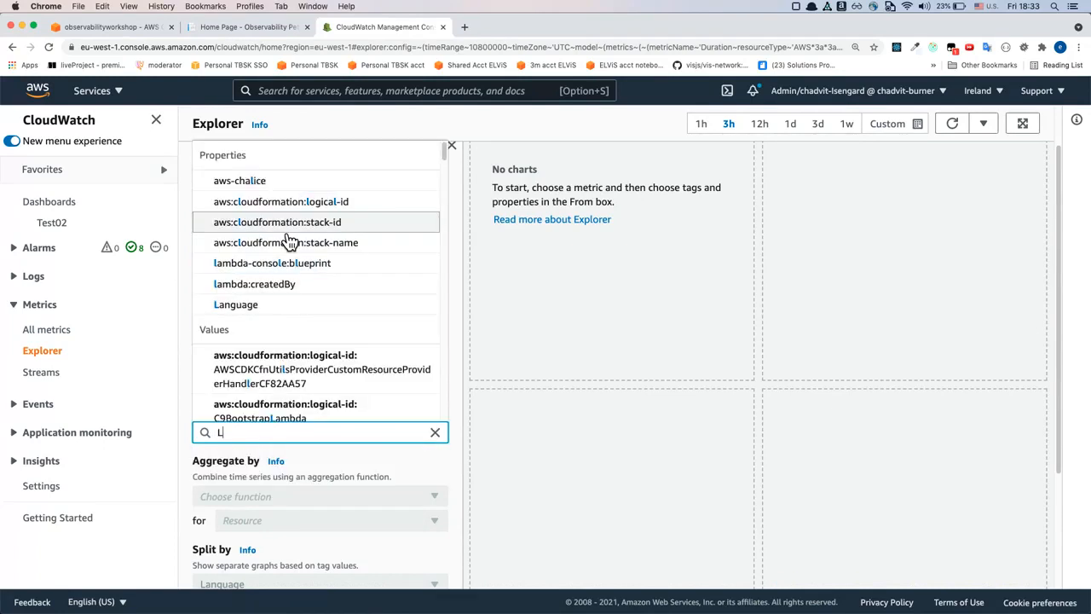
type("angua")
key("BackSpace")
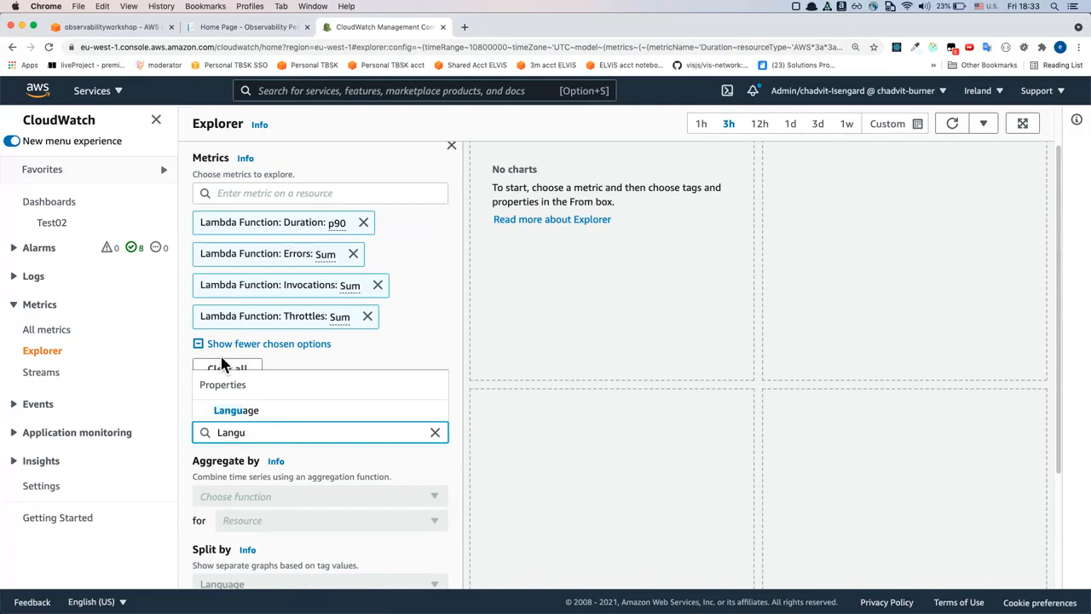
left_click(244, 416)
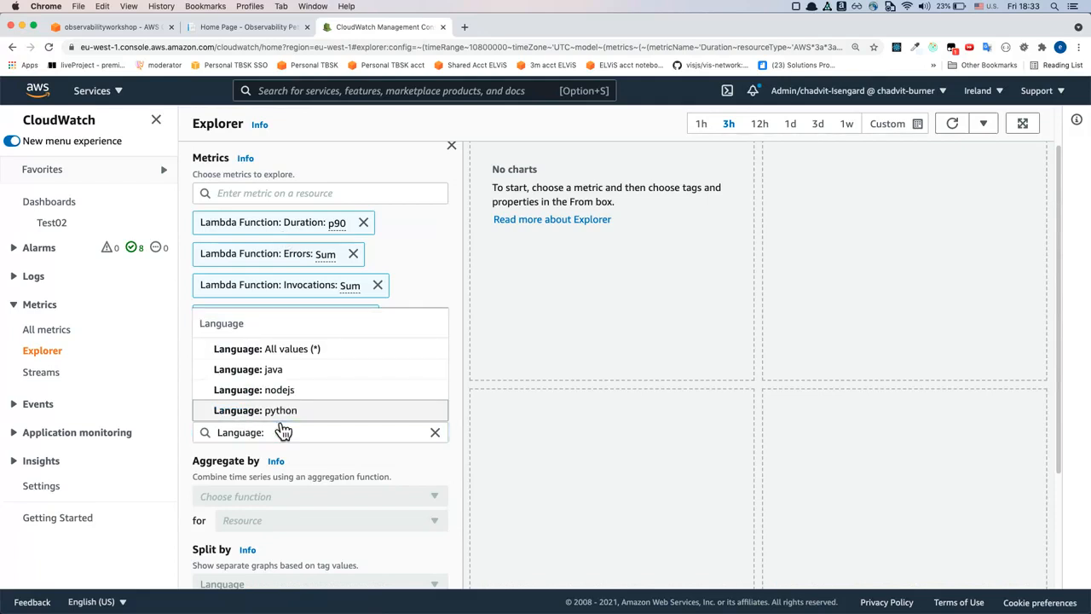
left_click(273, 411)
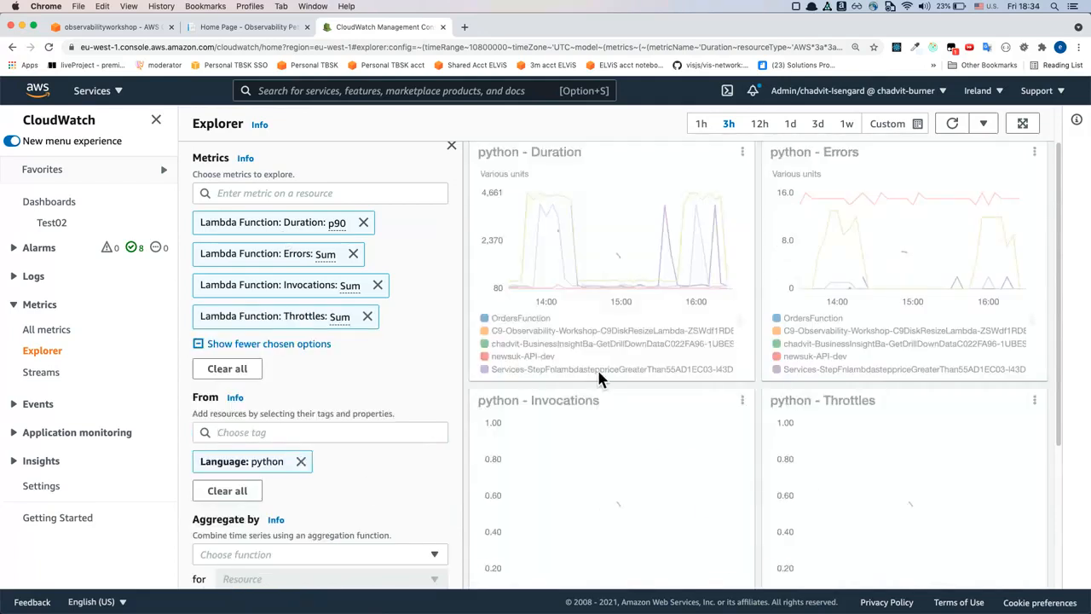
Examine the python Duration, Errors, Invocations and Throttles graphs, including the individual function values in the Duration graph
scroll(694, 206, "down", 1)
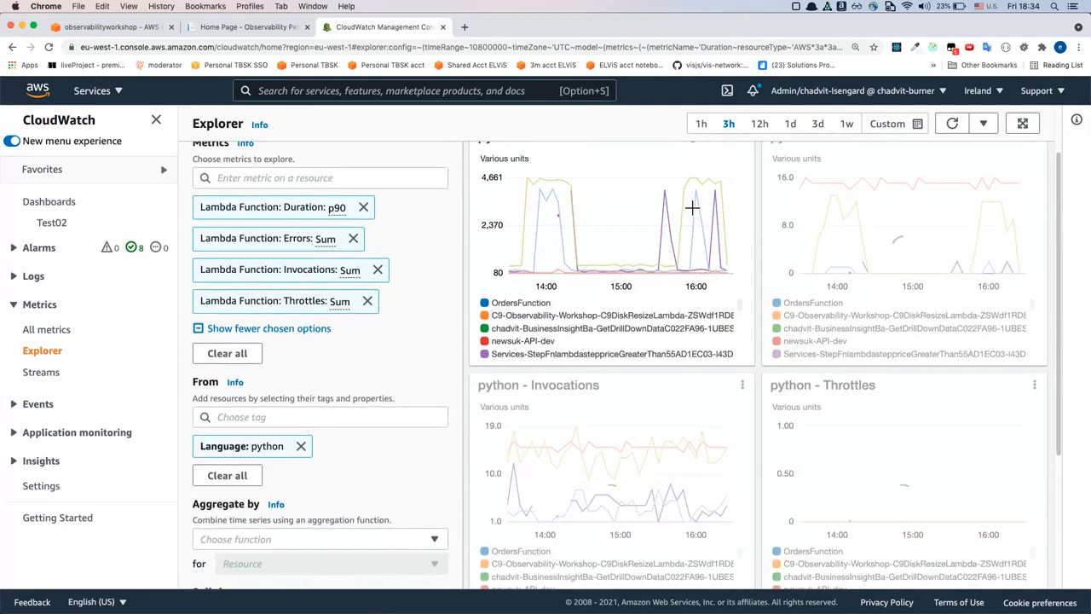
scroll(761, 205, "up", 1)
scroll(761, 204, "up", 2)
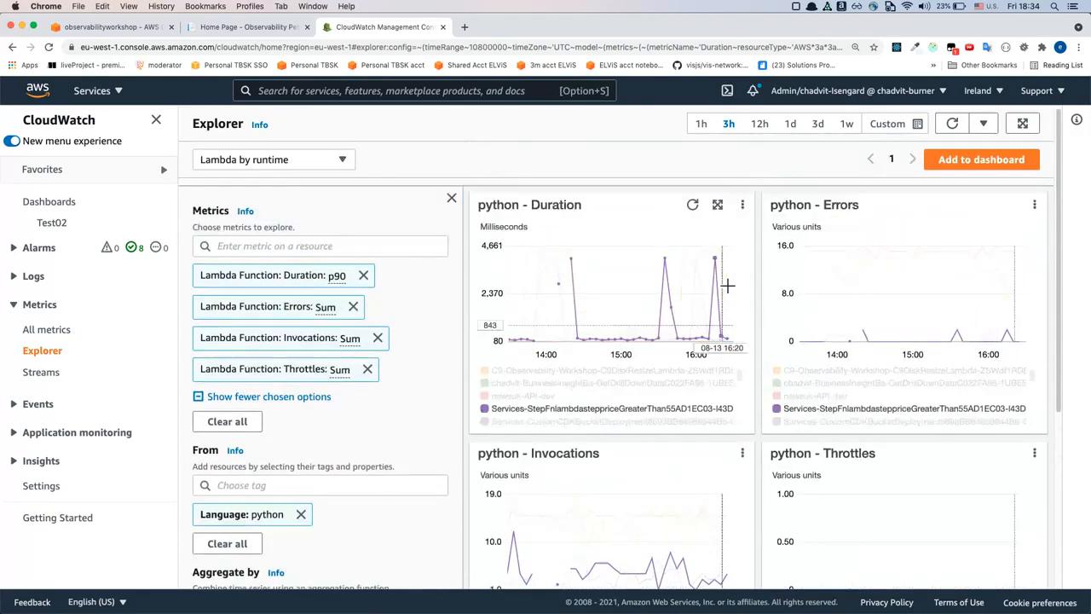
scroll(836, 286, "down", 1)
scroll(839, 289, "down", 5)
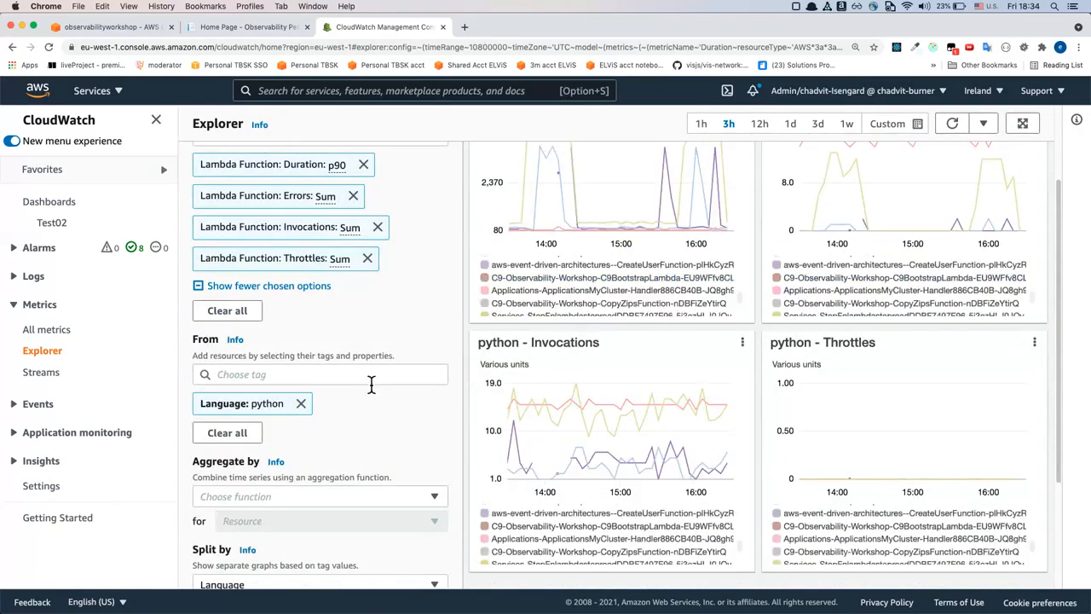
scroll(371, 385, "down", 2)
scroll(392, 384, "up", 1)
scroll(392, 381, "down", 3)
scroll(392, 380, "up", 10)
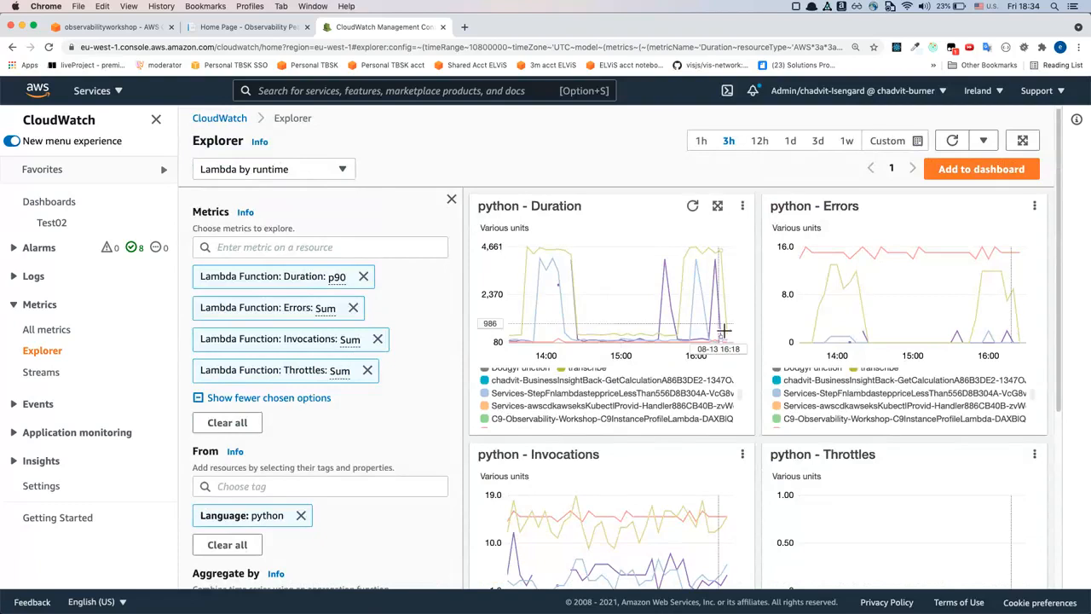
mouse_move(591, 297)
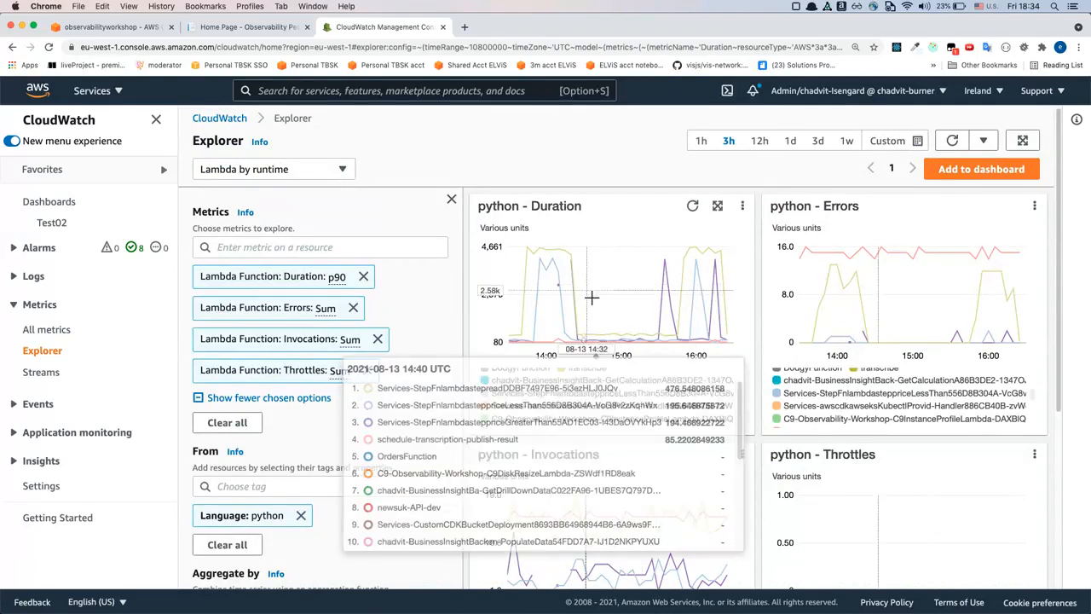
Add the Explorer graphs to the Test02 dashboard and switch the dashboard to the new interface
left_click(981, 169)
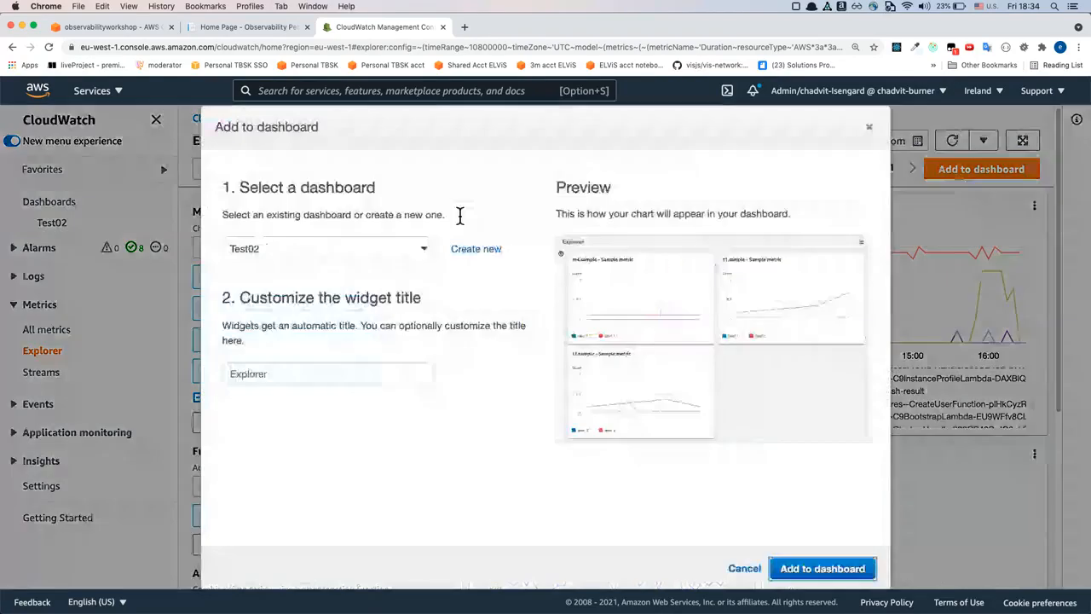
left_click(353, 247)
left_click(416, 244)
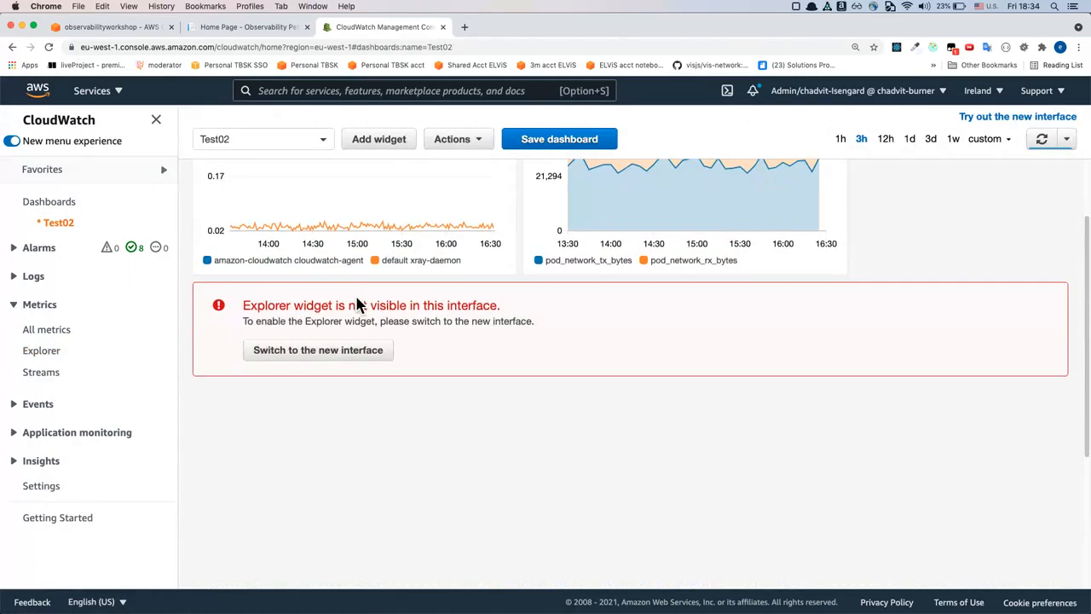
left_click(348, 364)
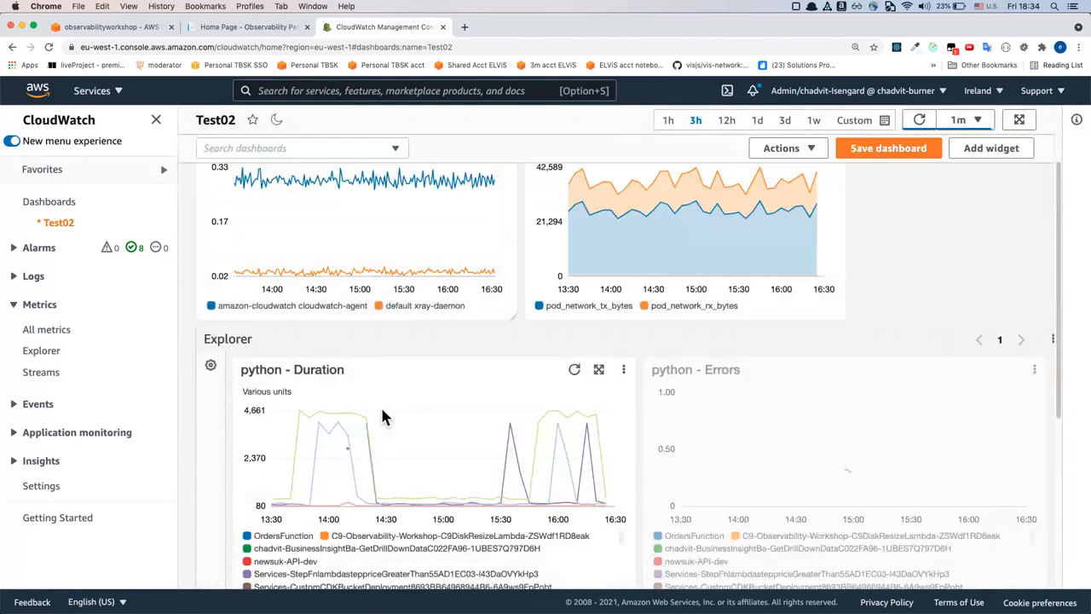
Review the pod graphs and the python Explorer graphs on the Test02 dashboard and return to the presentation slides
scroll(378, 295, "up", 3)
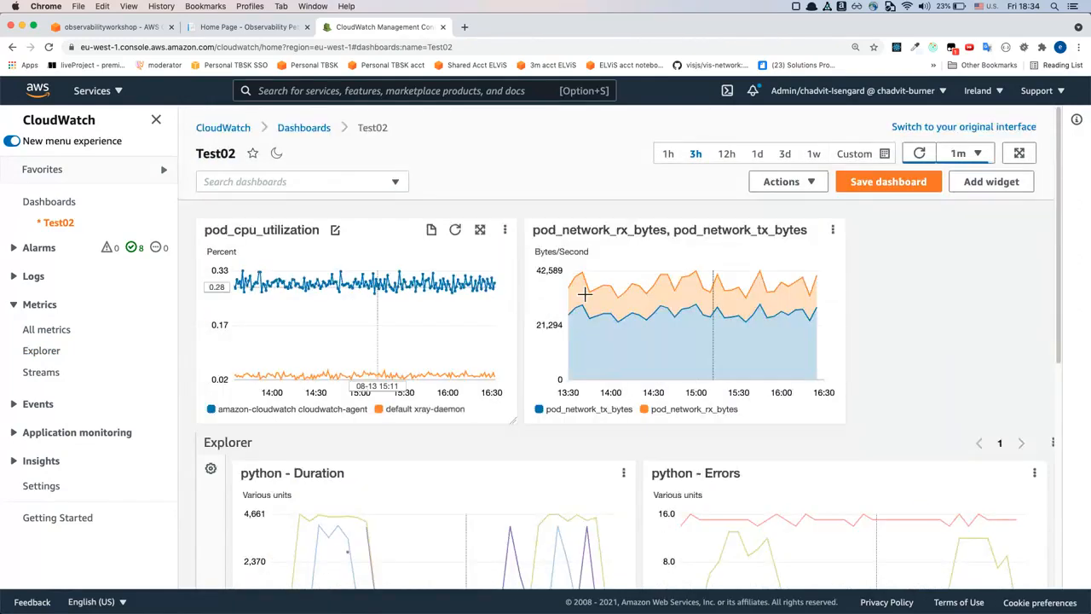
scroll(501, 303, "down", 2)
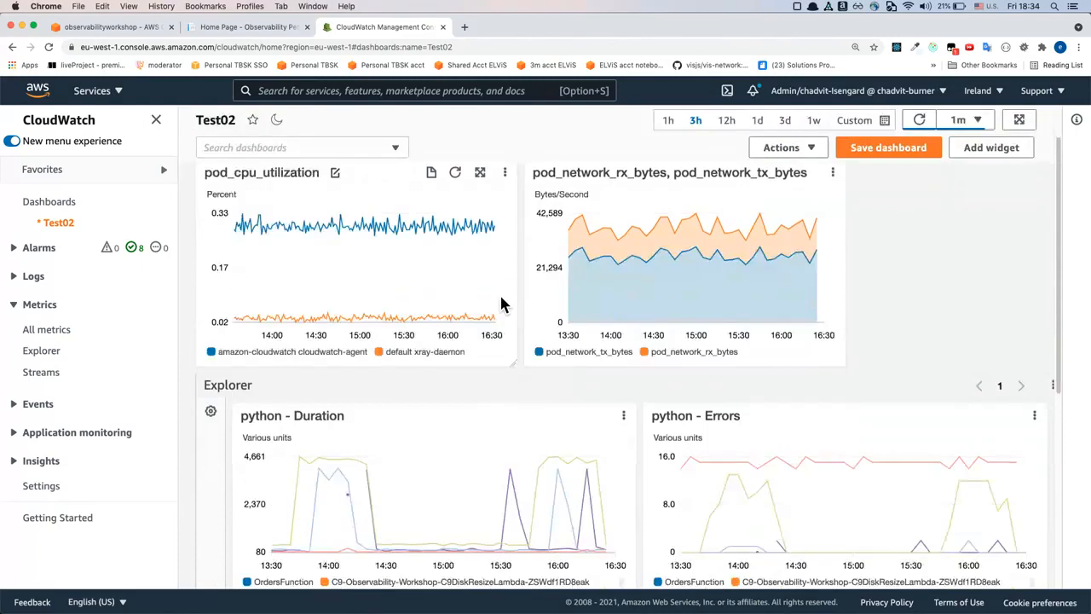
scroll(501, 298, "down", 2)
scroll(494, 290, "down", 3)
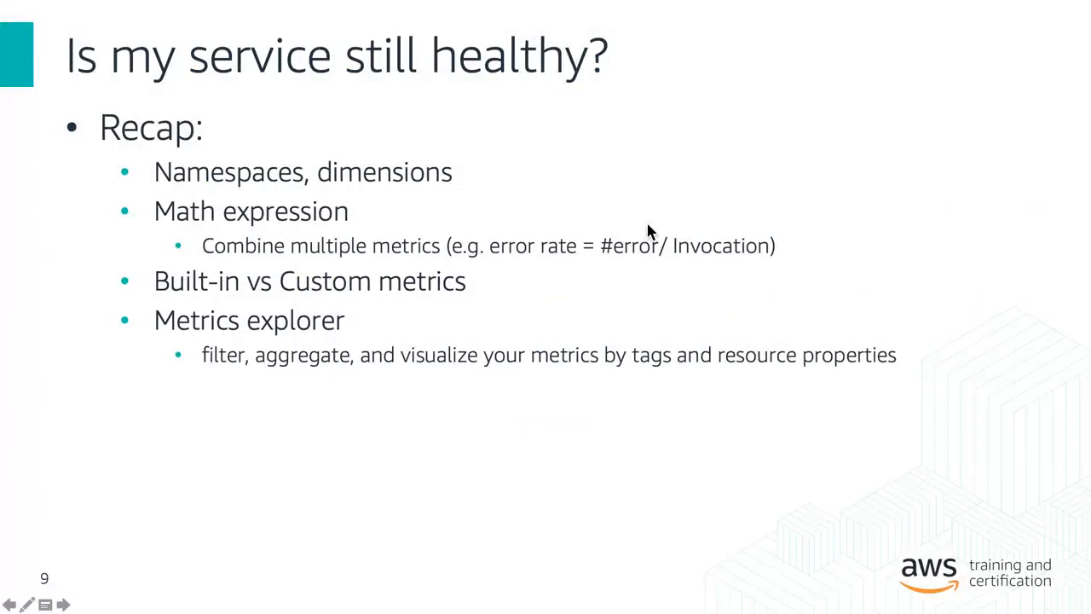
left_click(648, 225)
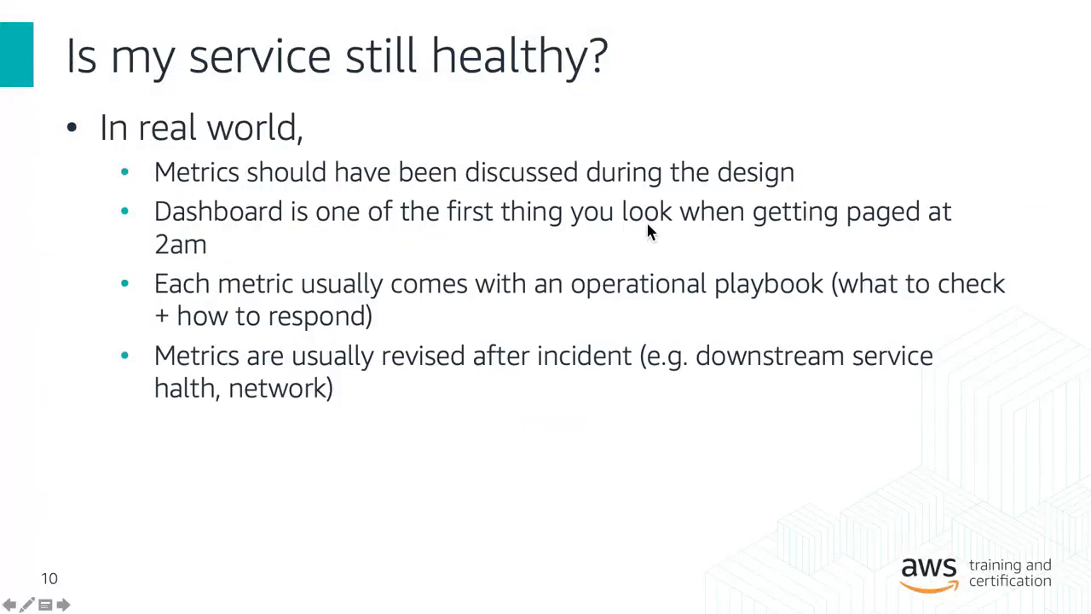
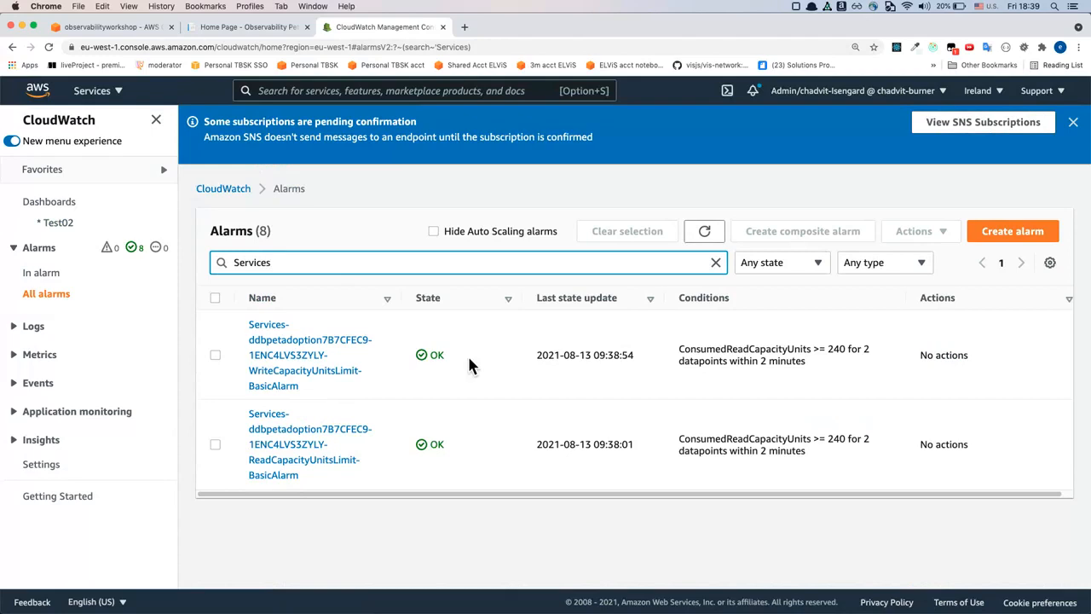
Start a new alarm and browse the ContainerInsights metrics grouped by ClusterName, Namespace, PodName for its metric
left_click(688, 355)
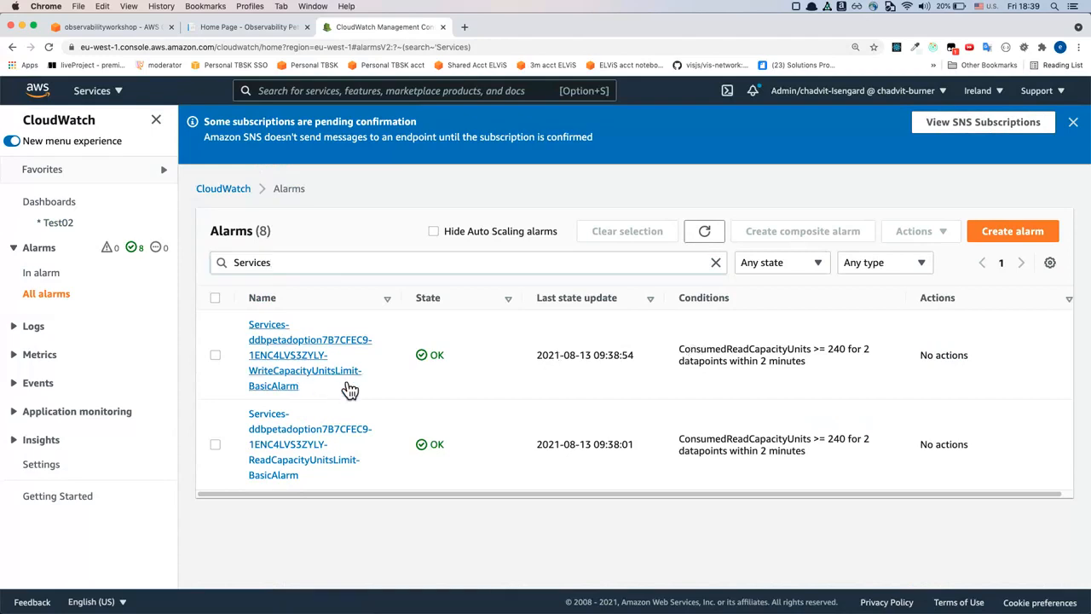
left_click(1012, 243)
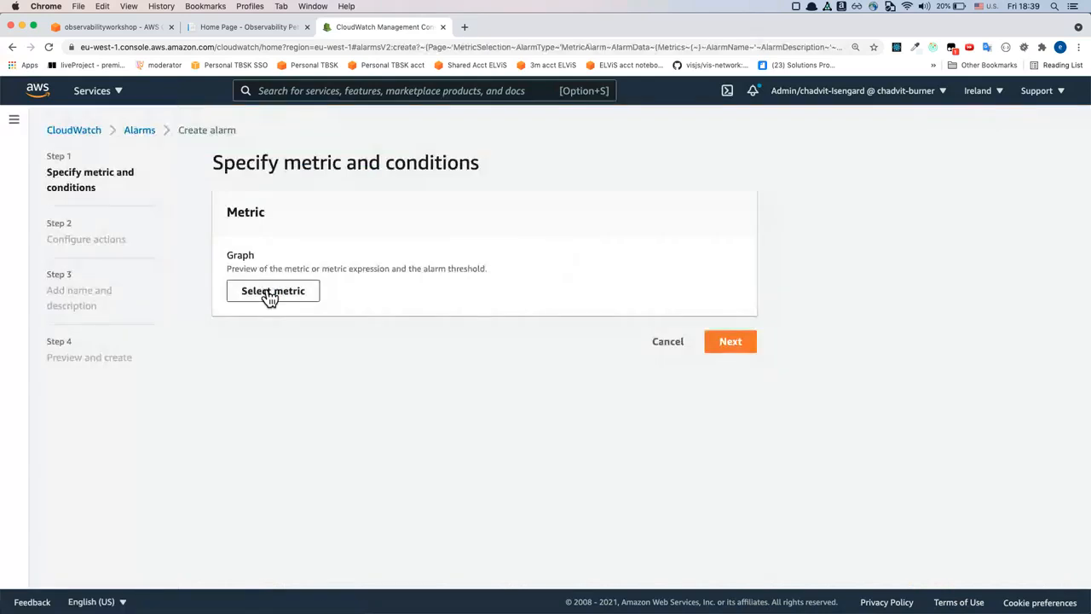
left_click(271, 292)
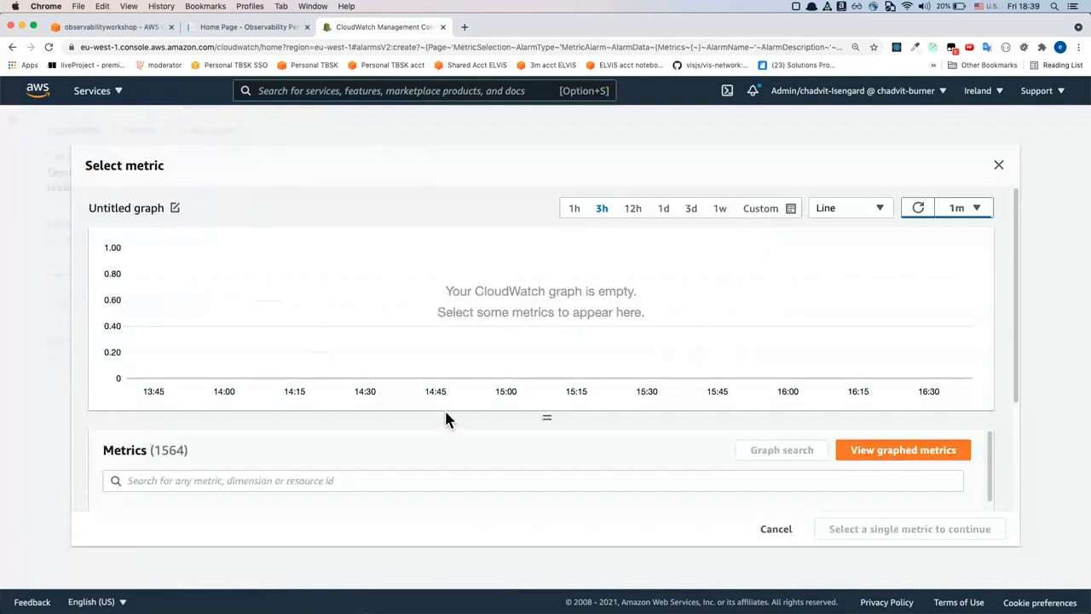
scroll(446, 414, "down", 4)
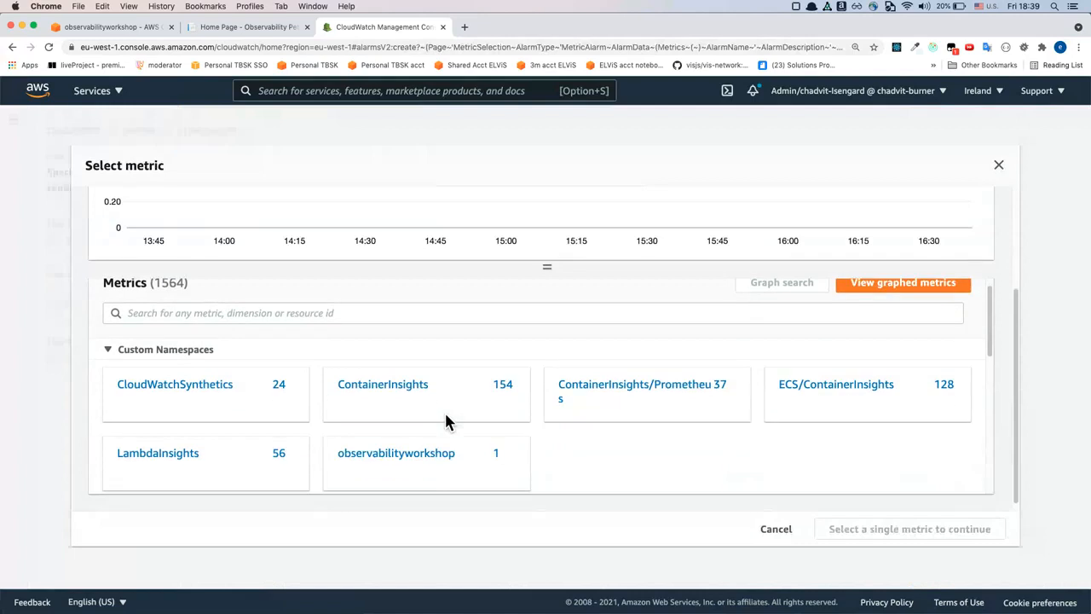
left_click(426, 403)
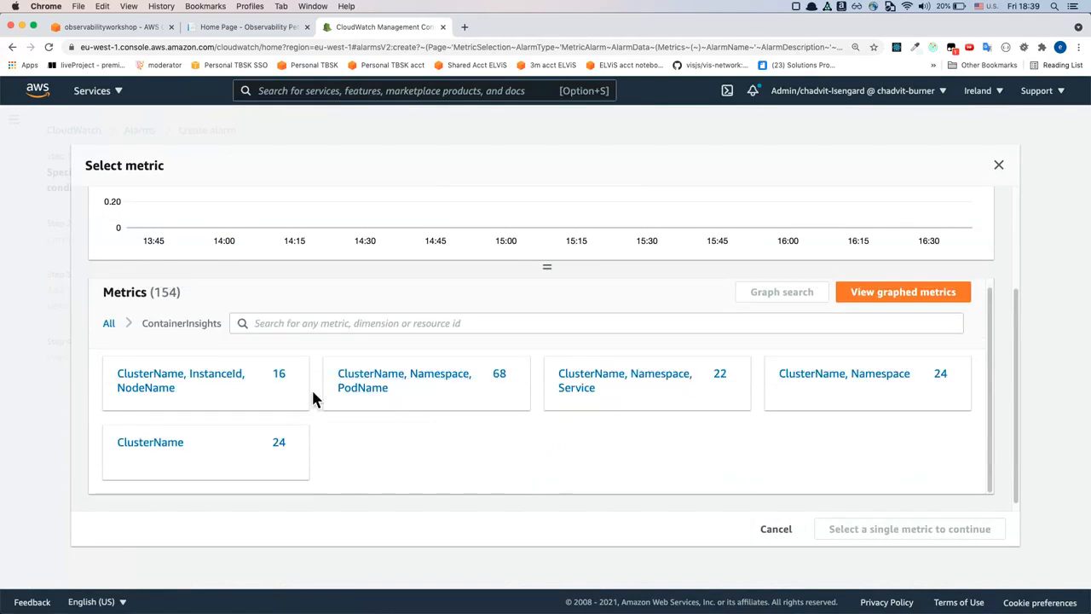
left_click(376, 392)
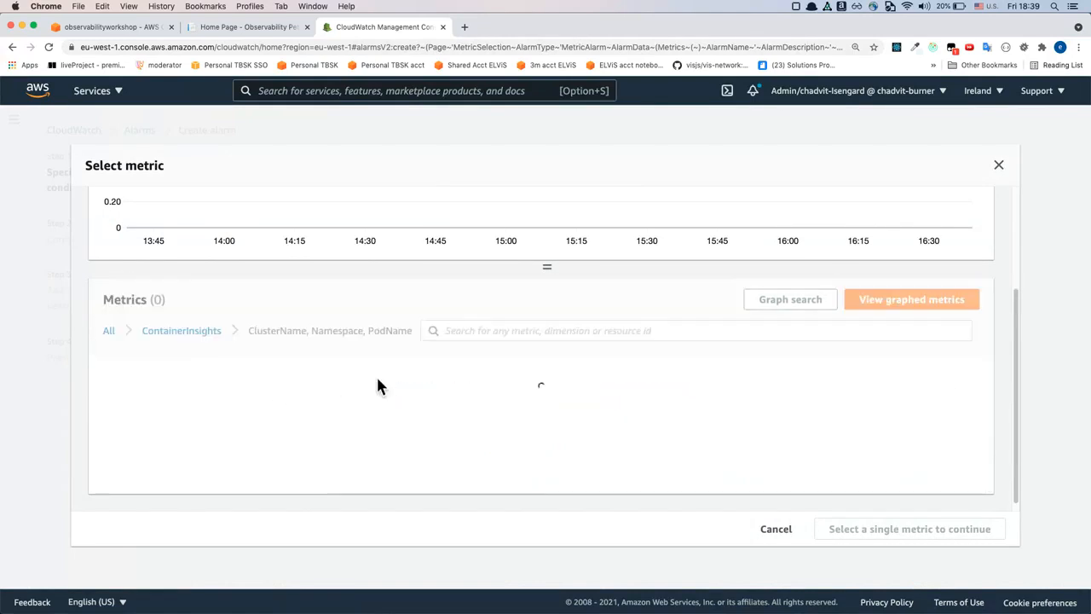
Choose pod_cpu_utilization of petsite-deployment in the PetSite cluster's default namespace as the alarm metric
scroll(440, 427, "down", 1)
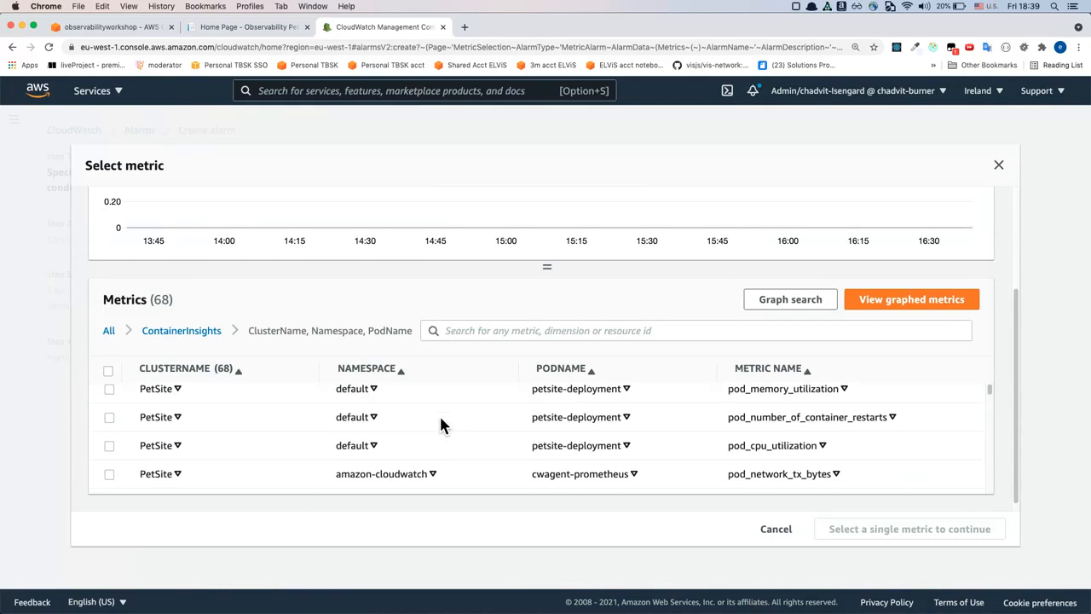
left_click(109, 445)
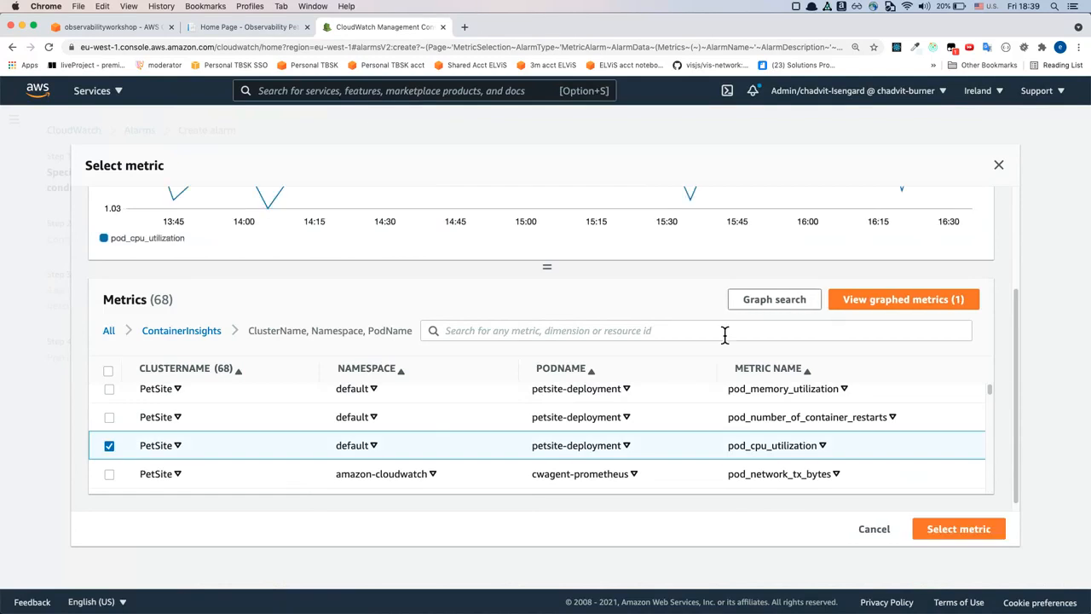
scroll(721, 332, "up", 4)
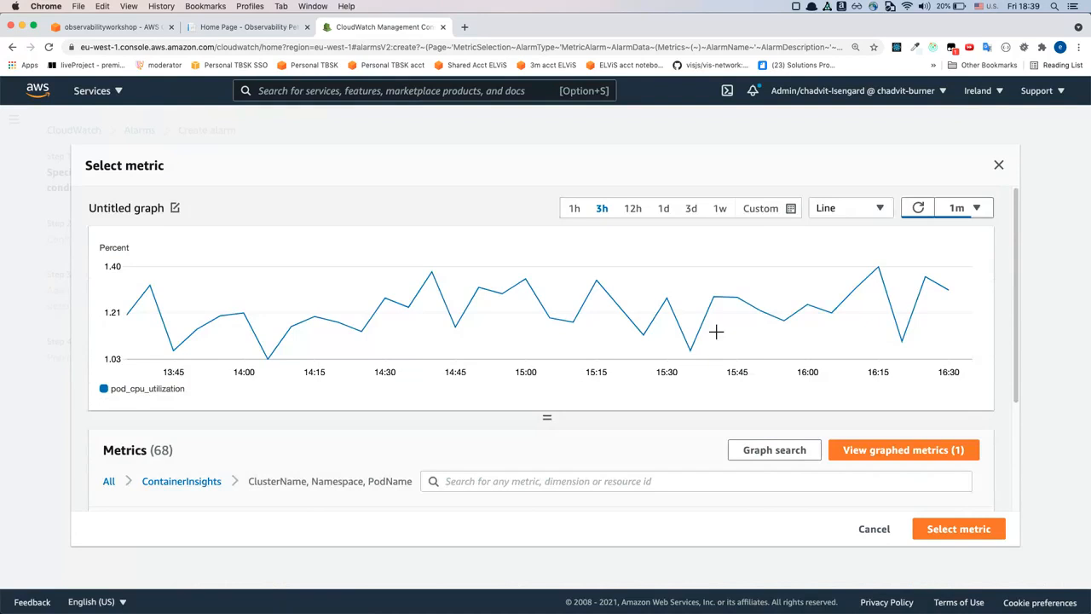
scroll(928, 426, "down", 4)
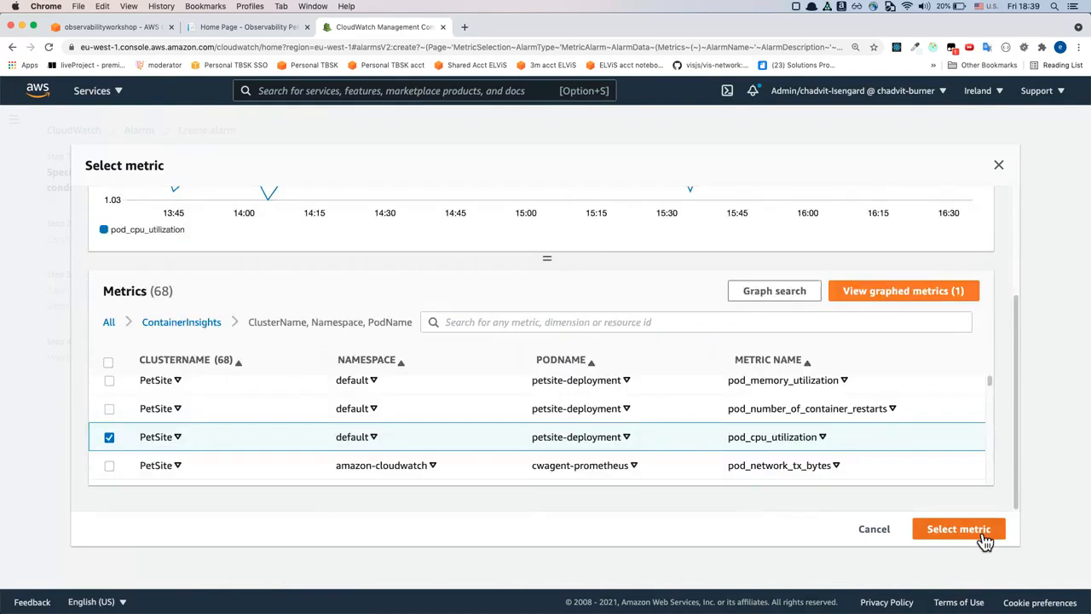
left_click(959, 529)
Set the static alarm condition to trigger when pod_cpu_utilization is greater than 70
scroll(761, 343, "down", 5)
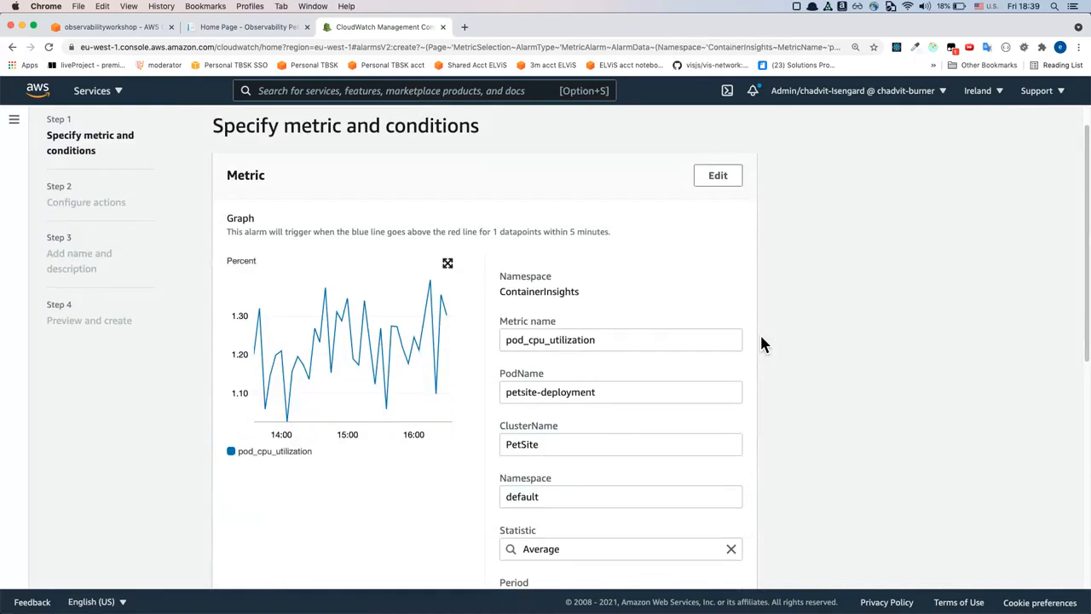
scroll(761, 344, "down", 2)
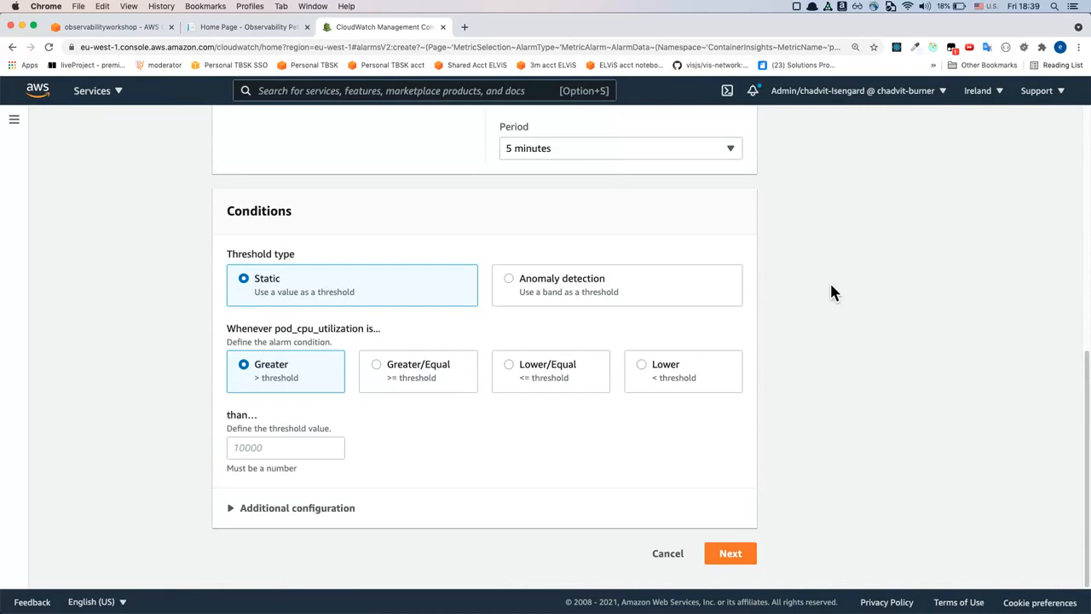
scroll(830, 288, "up", 5)
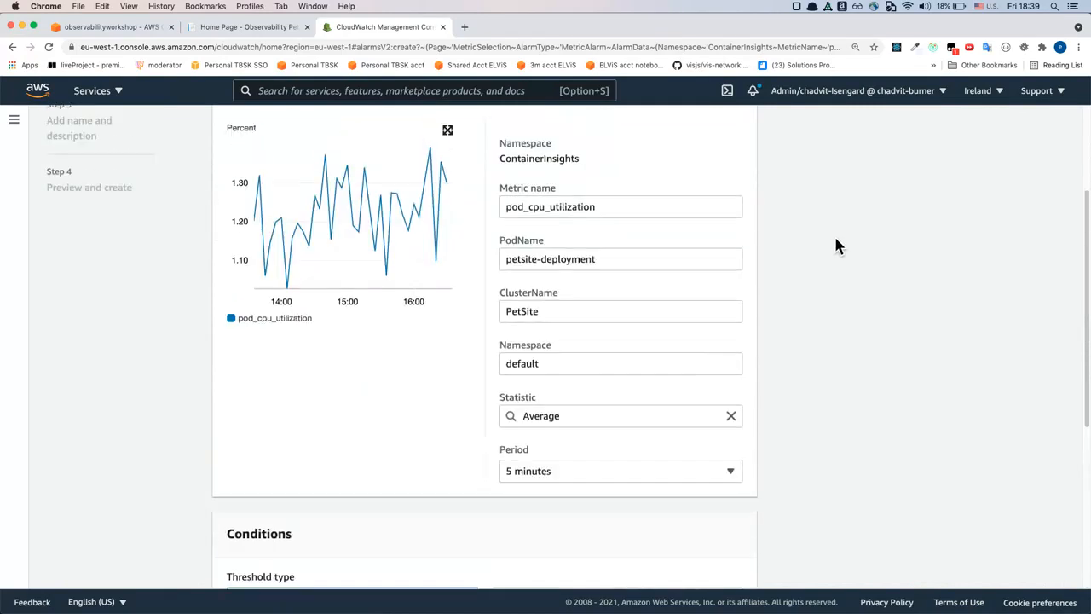
scroll(831, 240, "down", 4)
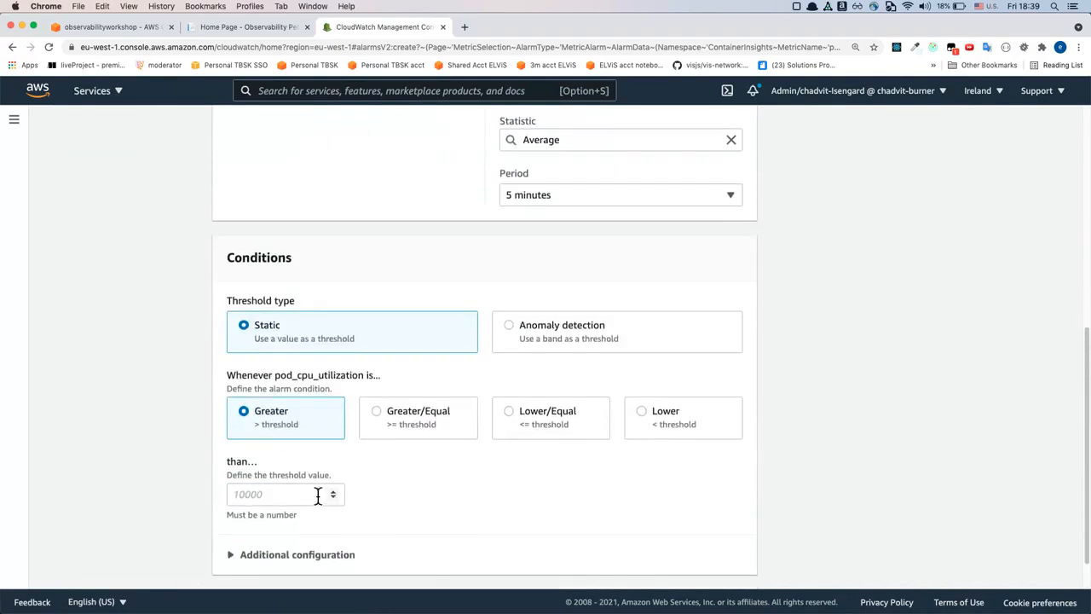
left_click(320, 497)
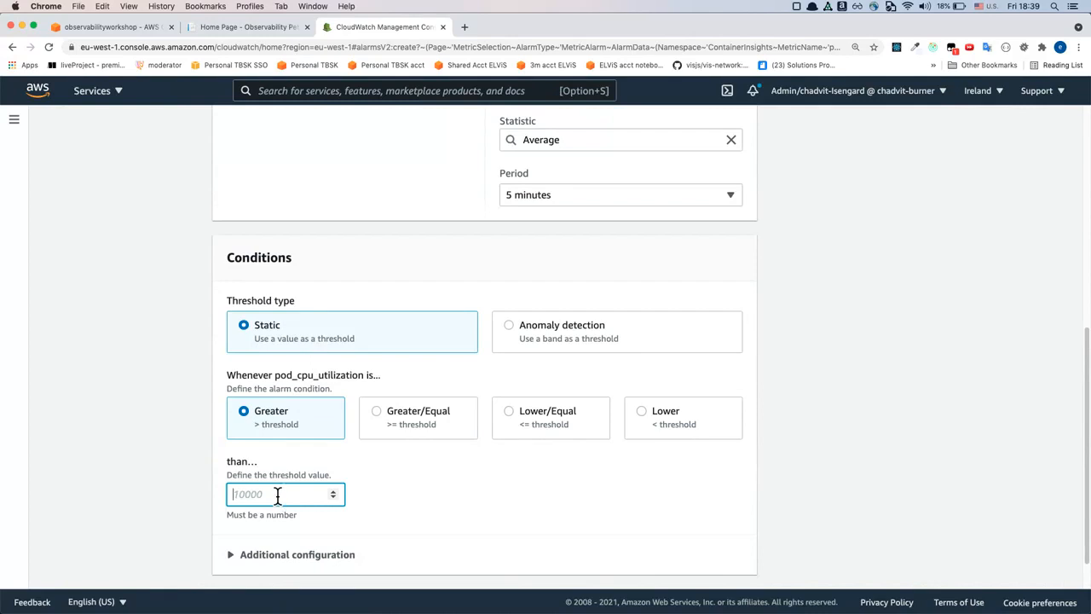
type("70")
Expand the additional alarm configuration and set the datapoints to alarm to 2 out of 2
scroll(526, 524, "down", 1)
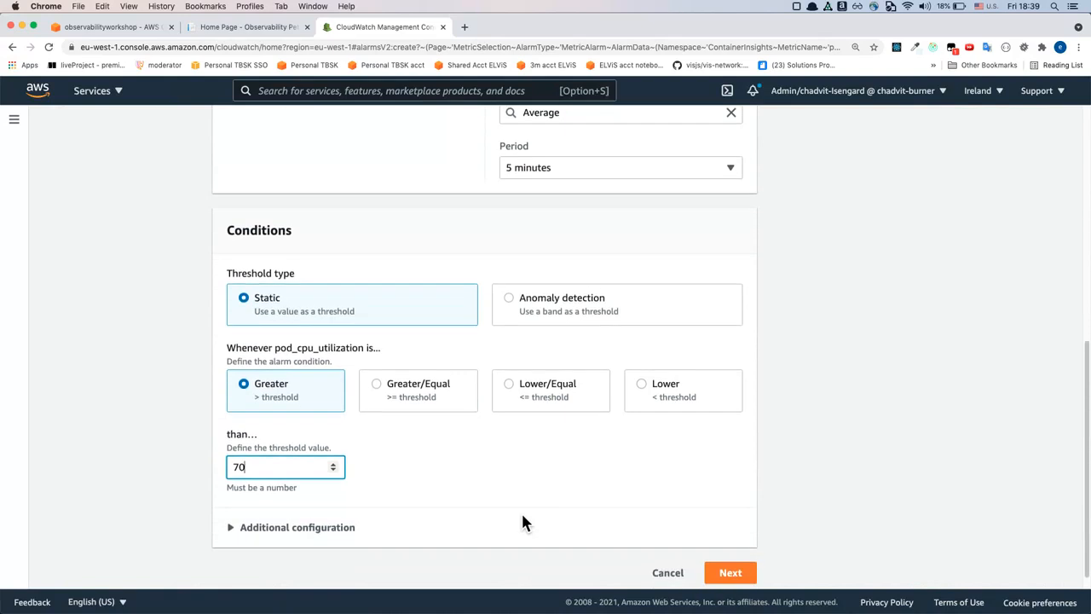
left_click(306, 529)
scroll(306, 535, "down", 4)
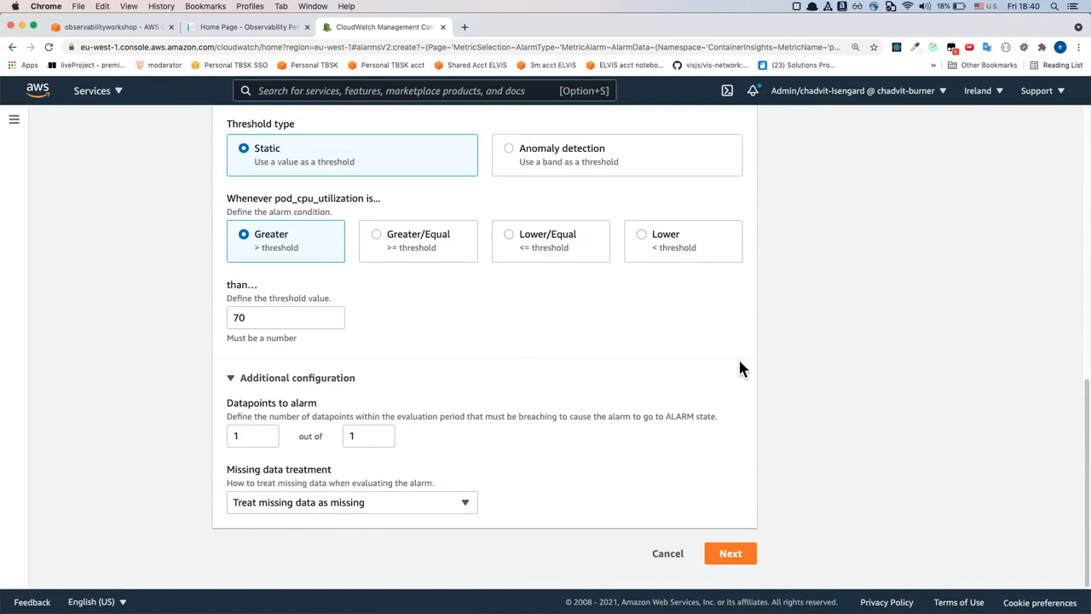
scroll(740, 367, "up", 2)
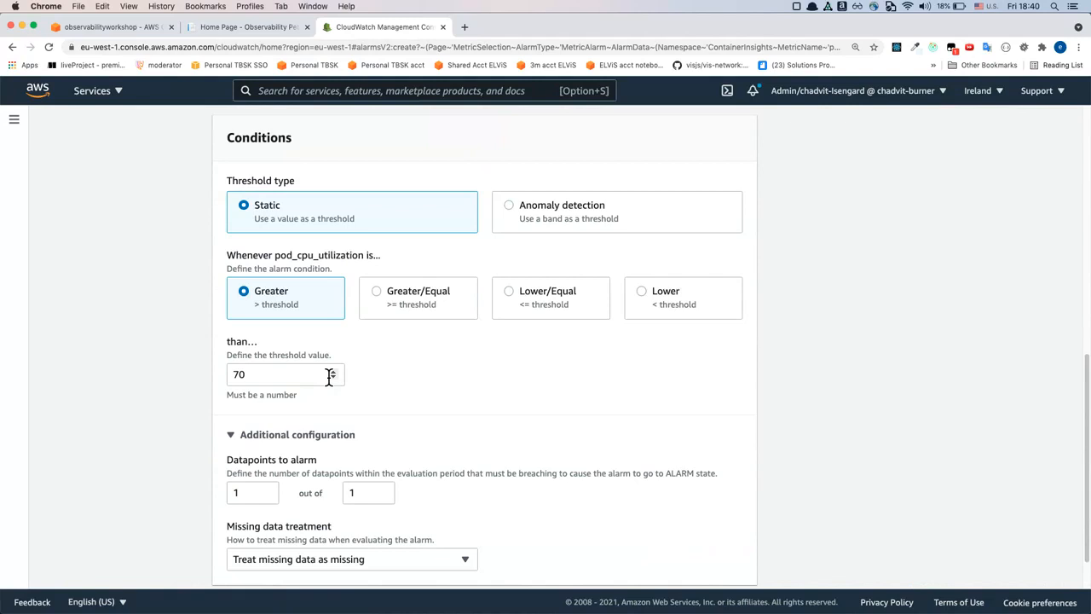
left_click(258, 468)
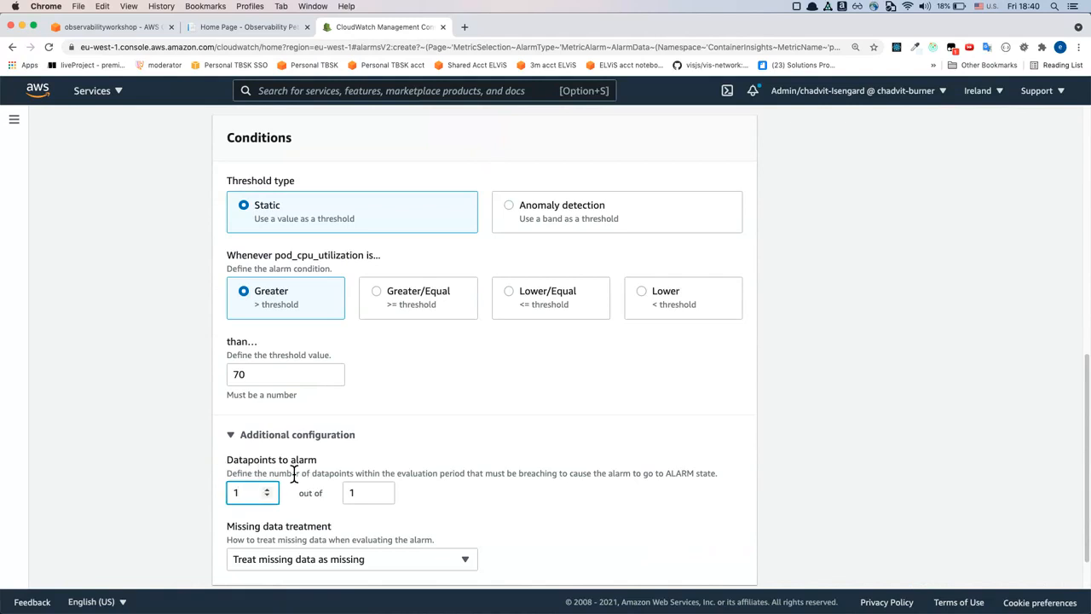
left_click(267, 489)
scroll(830, 434, "up", 1)
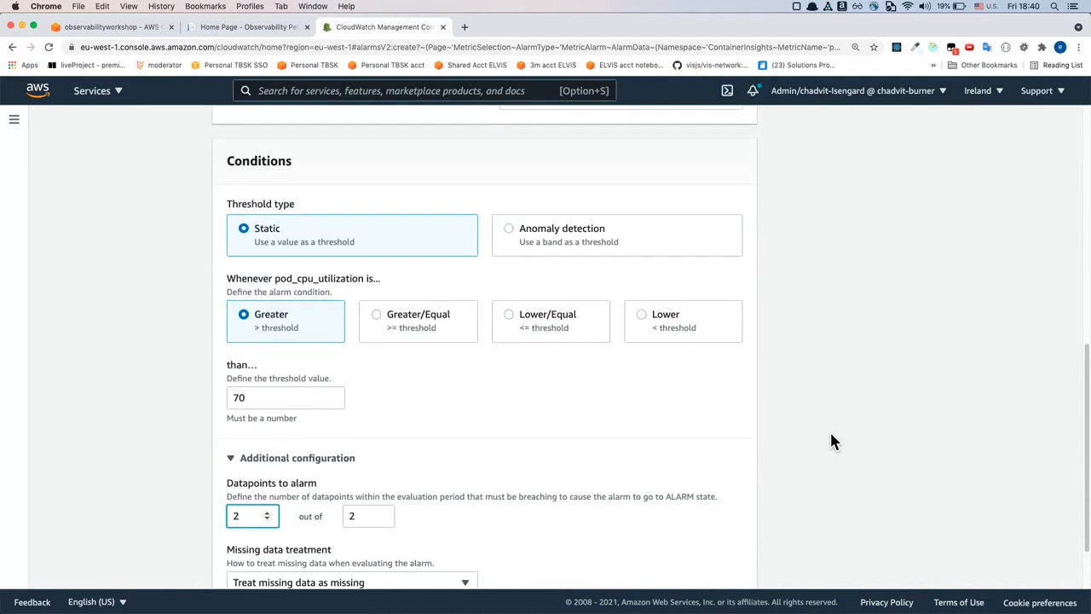
Review the alarm's graph, statistic and period together with its threshold and datapoint conditions
scroll(746, 432, "up", 5)
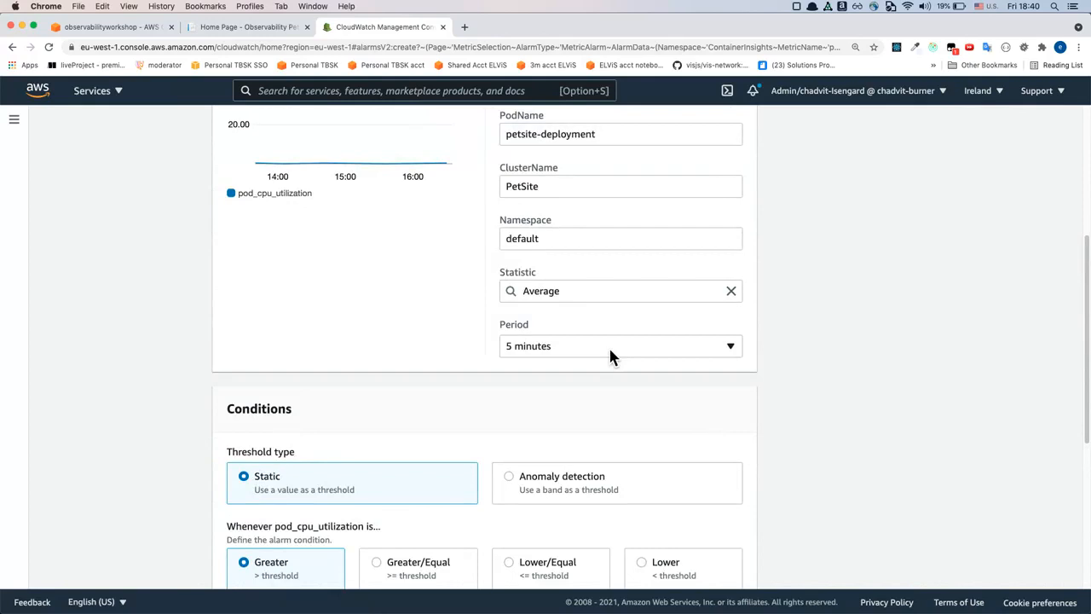
scroll(609, 350, "up", 2)
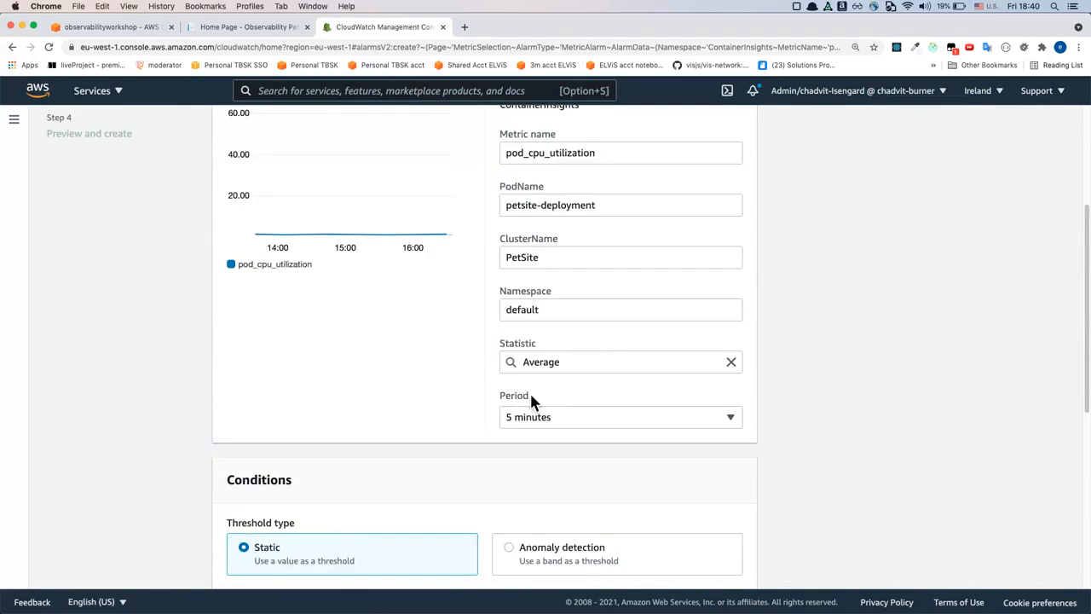
scroll(633, 508, "down", 8)
scroll(498, 459, "up", 10)
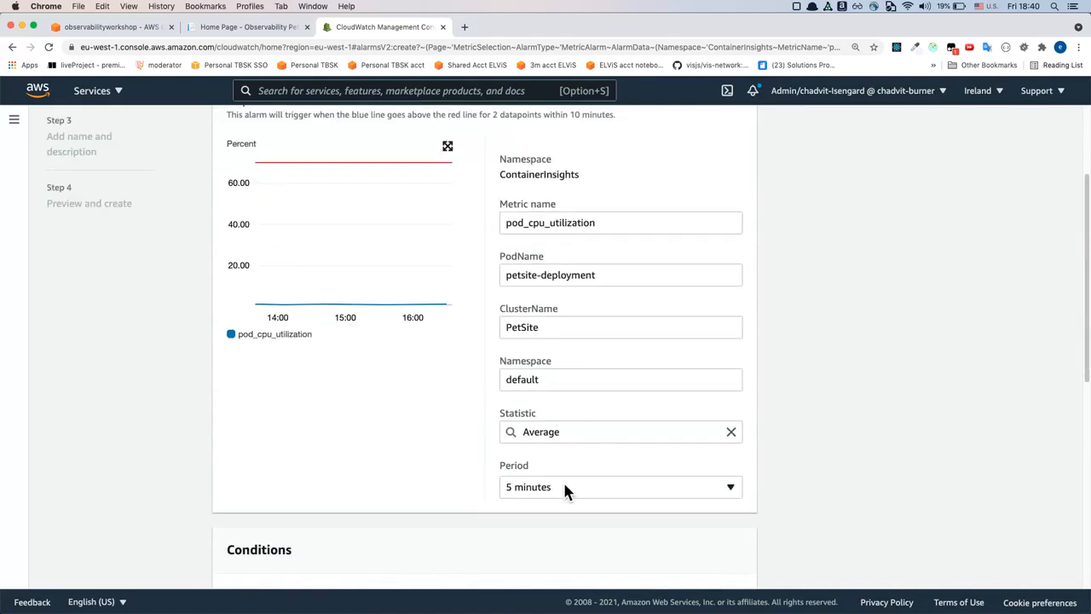
scroll(564, 488, "down", 2)
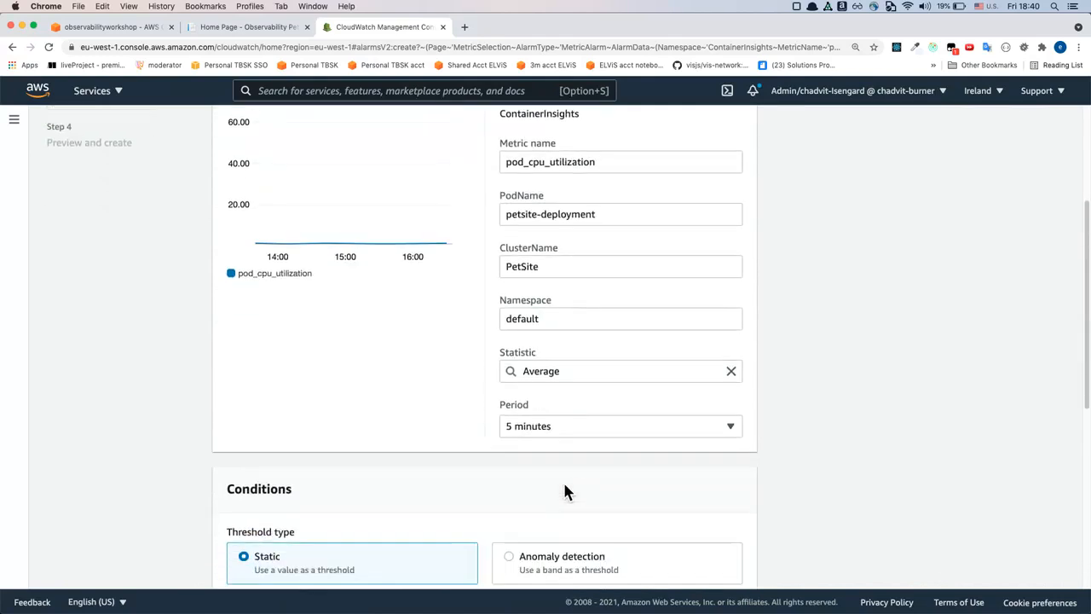
scroll(565, 492, "down", 3)
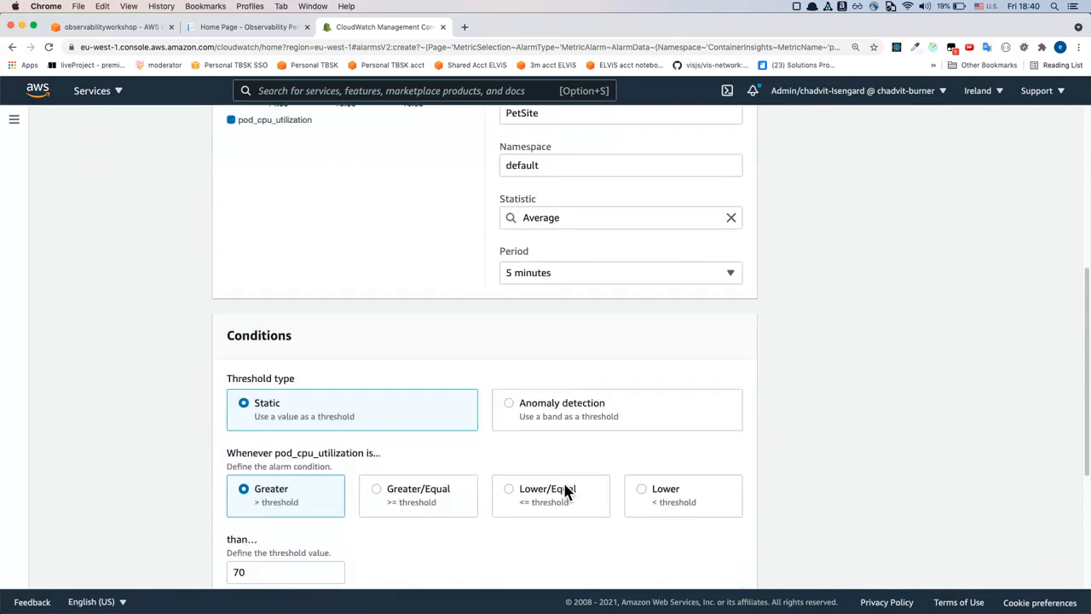
scroll(565, 491, "down", 7)
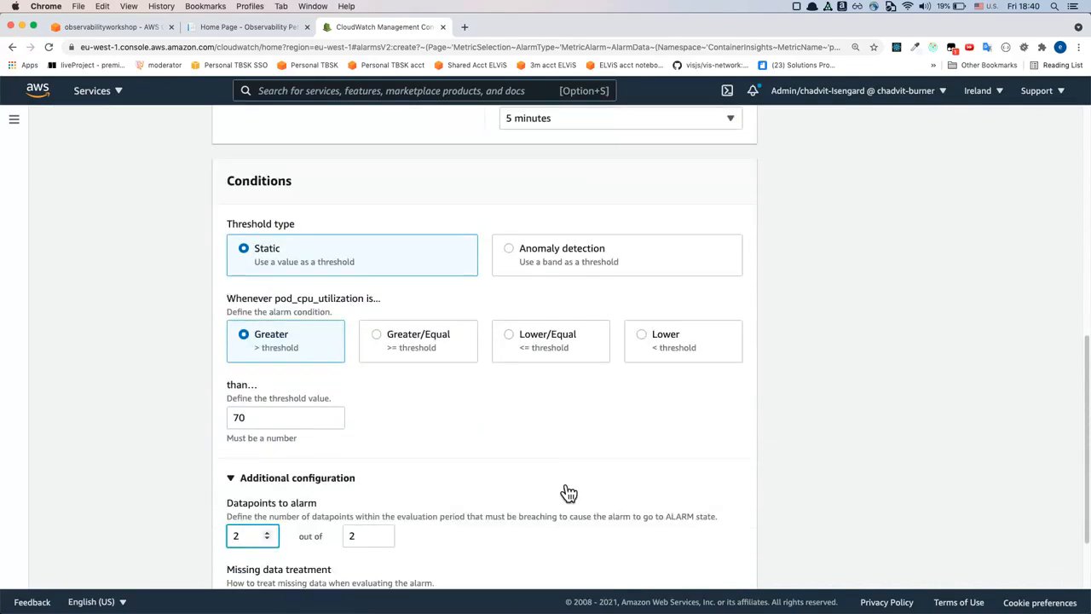
scroll(564, 490, "down", 3)
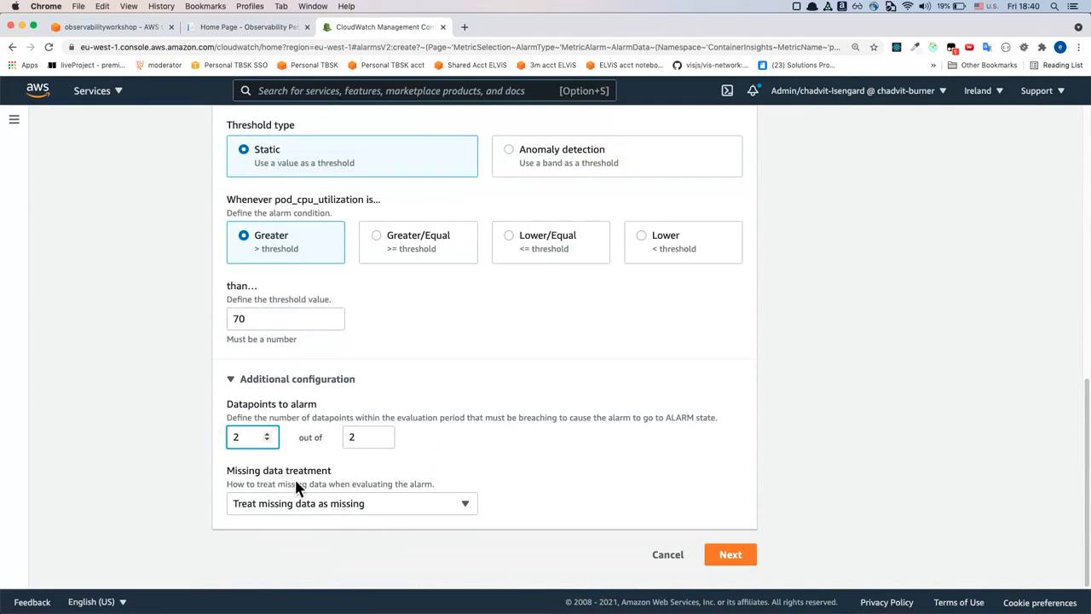
Check the missing data treatment options, keep Treat missing data as missing, and continue to the alarm actions
left_click_drag(242, 470, 326, 488)
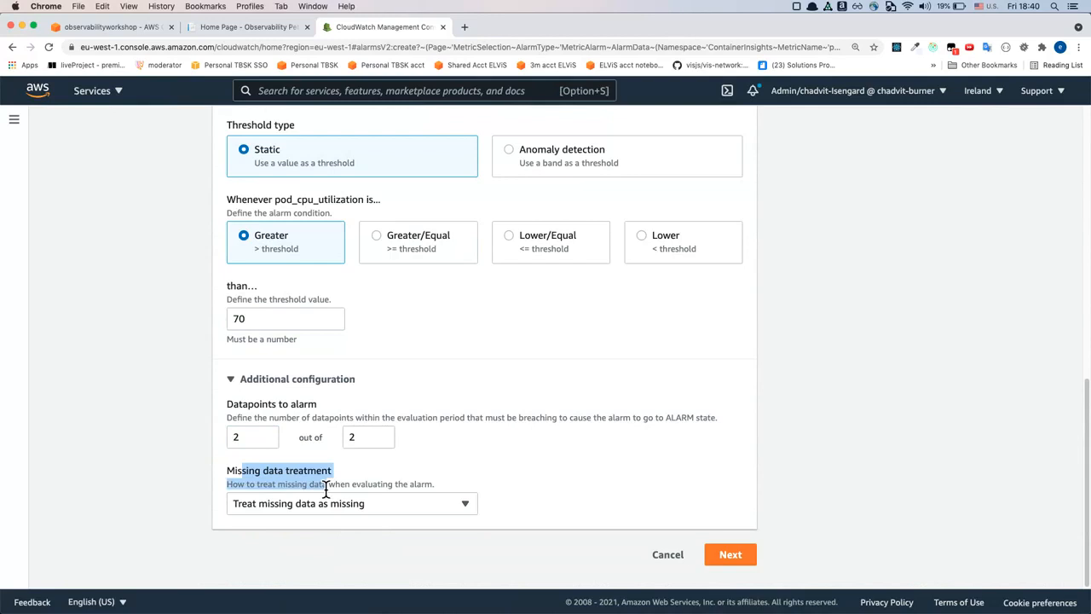
left_click(393, 501)
left_click(418, 504)
left_click(399, 503)
left_click(399, 503)
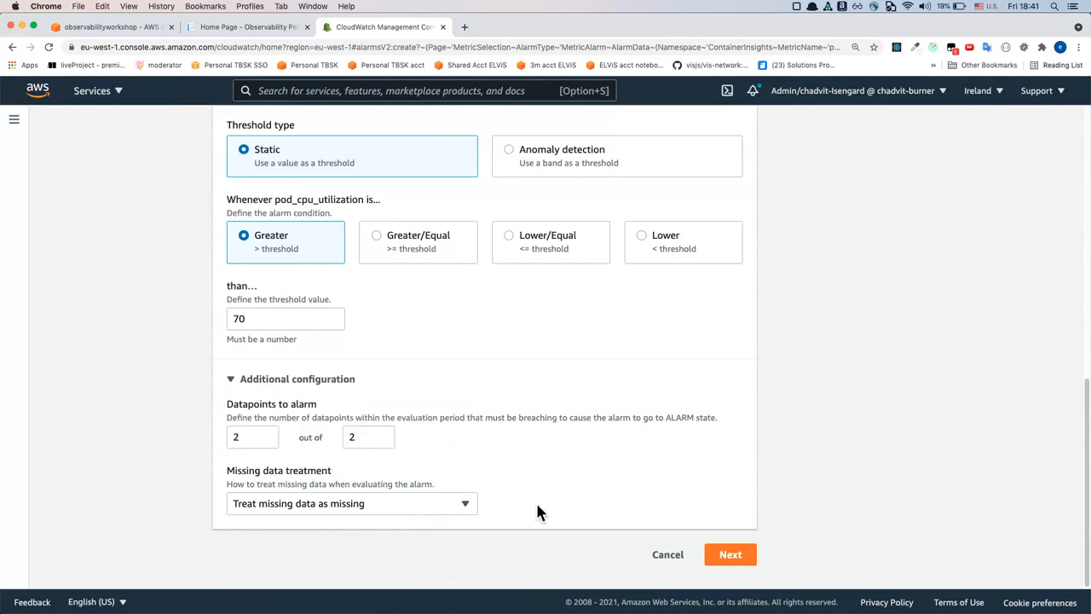
left_click(468, 501)
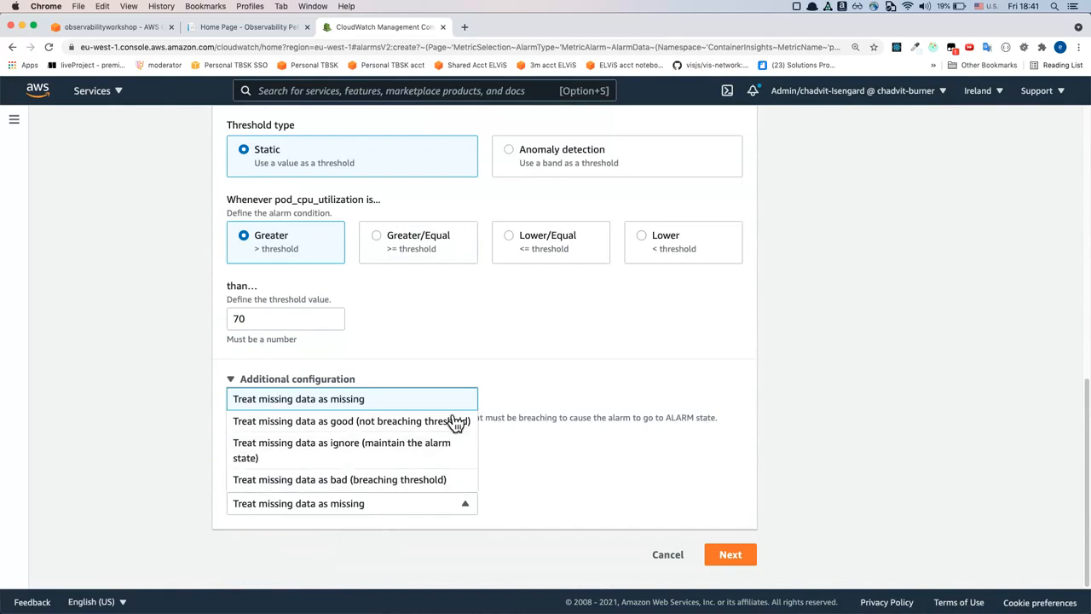
left_click(546, 454)
left_click(410, 508)
left_click(620, 493)
left_click(750, 559)
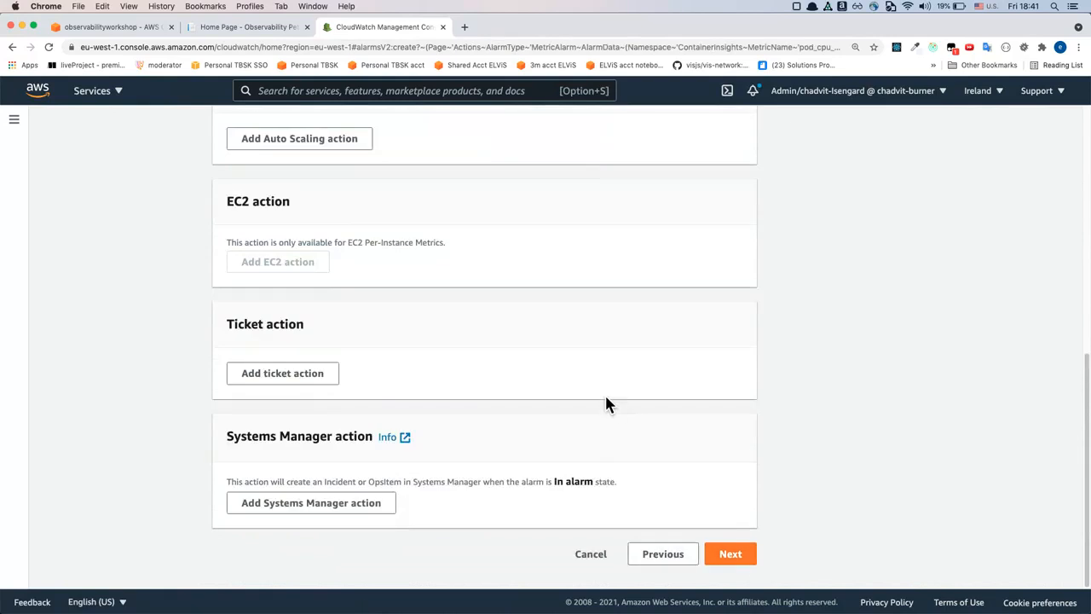
Review the notification settings for the In alarm state and choose to create a new SNS topic
scroll(607, 403, "up", 10)
scroll(435, 207, "up", 2)
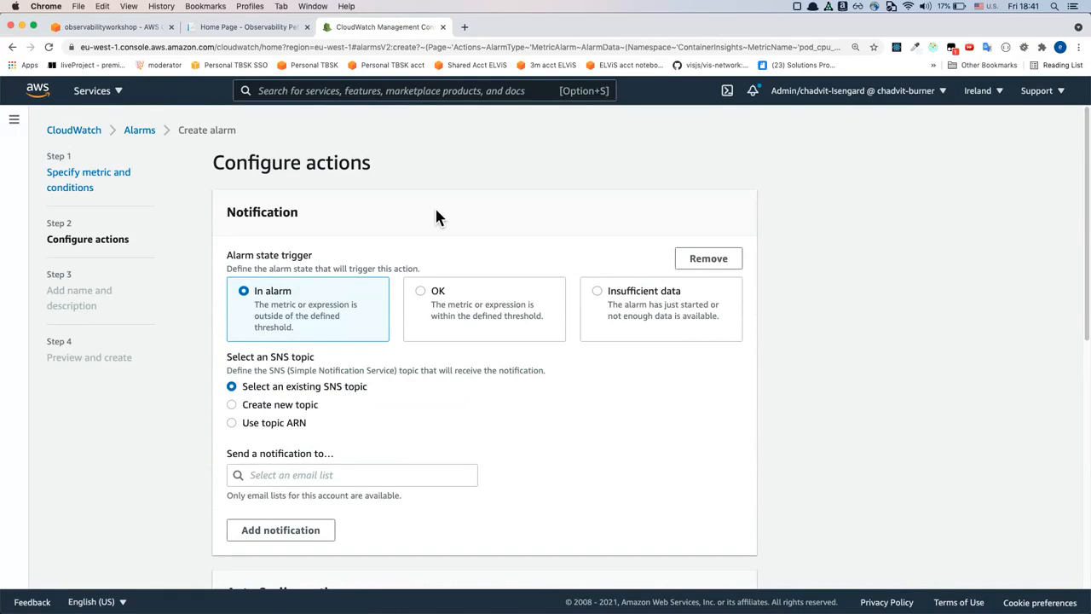
scroll(436, 217, "down", 2)
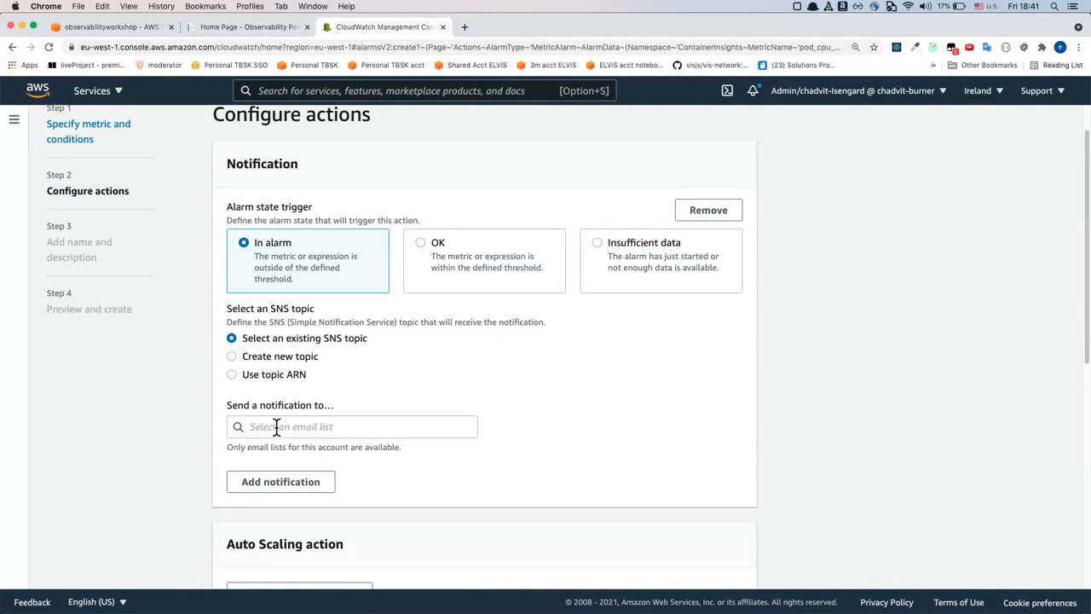
double_click(281, 310)
left_click(292, 345)
left_click(280, 371)
left_click(288, 341)
left_click(290, 363)
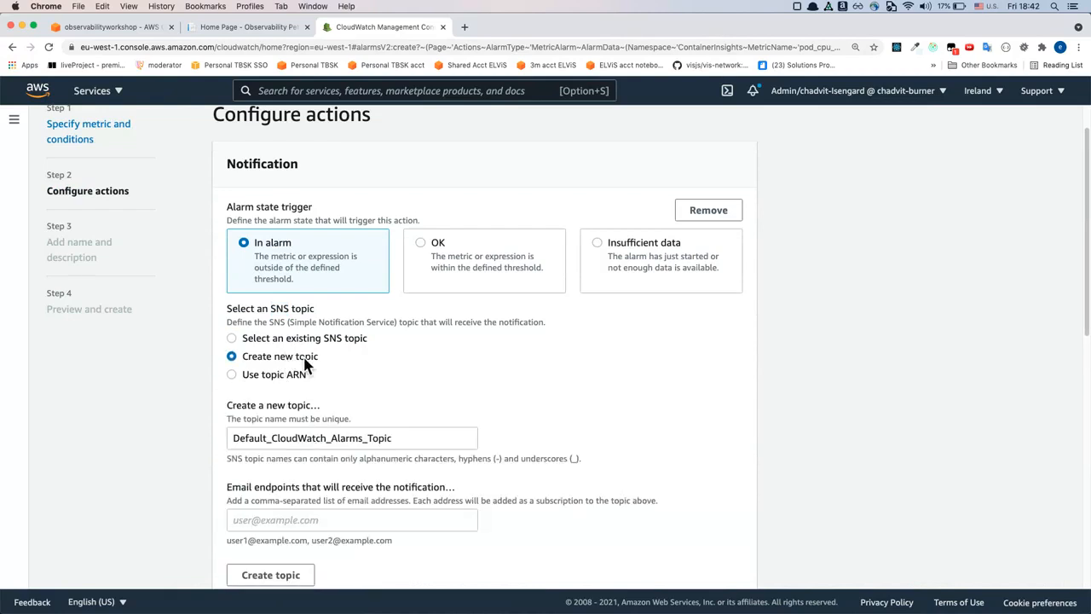
Enter the notification e-mail endpoint and create the new SNS topic named Default_CloudWatch_Alarms_Topic
scroll(307, 365, "down", 1)
left_click(298, 501)
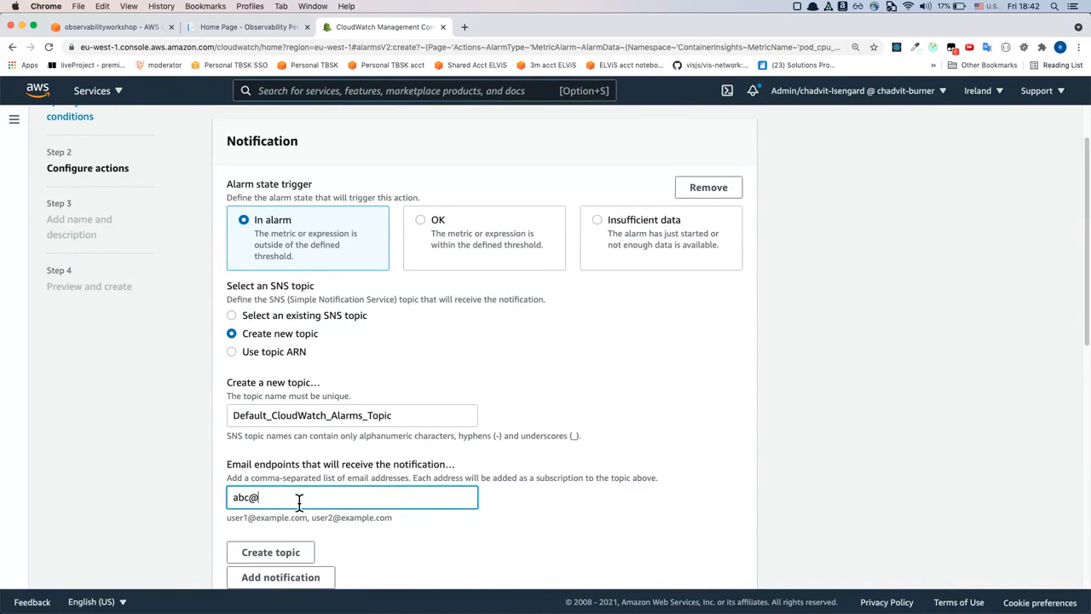
scroll(298, 505, "down", 1)
scroll(298, 506, "down", 3)
left_click(274, 467)
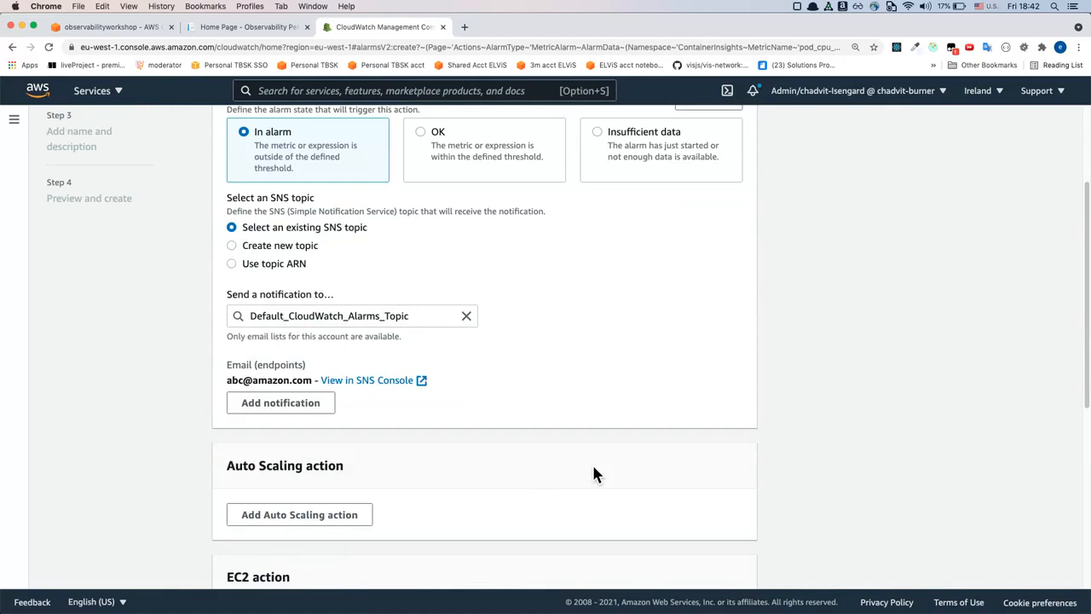
Review the notification settings and the available Auto Scaling, EC2, ticket and Systems Manager actions for the alarm
scroll(593, 467, "down", 1)
scroll(705, 400, "up", 4)
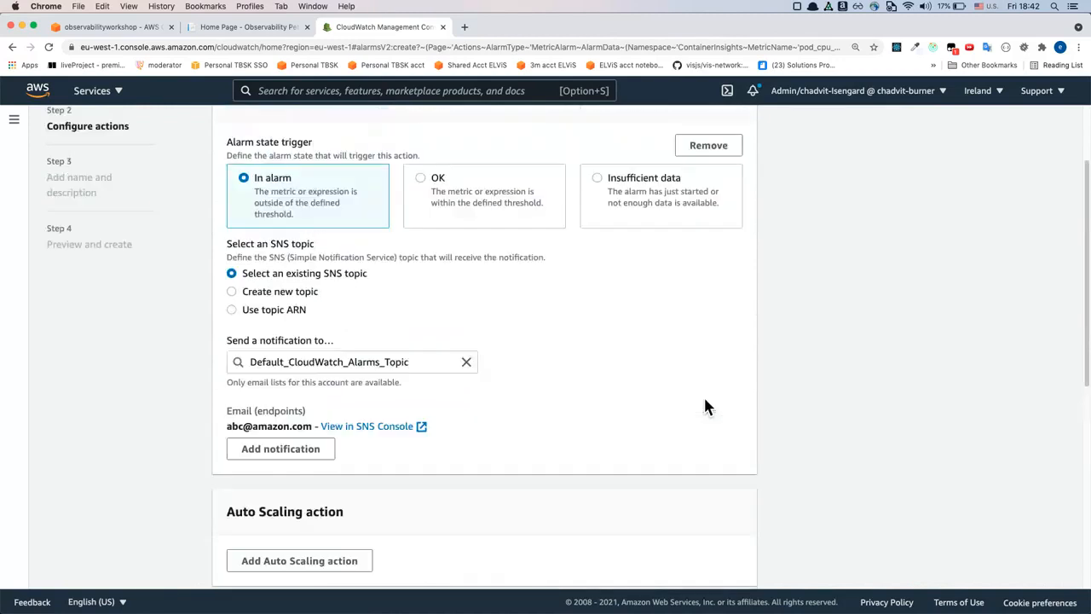
scroll(704, 399, "up", 1)
scroll(705, 400, "down", 1)
scroll(705, 400, "down", 3)
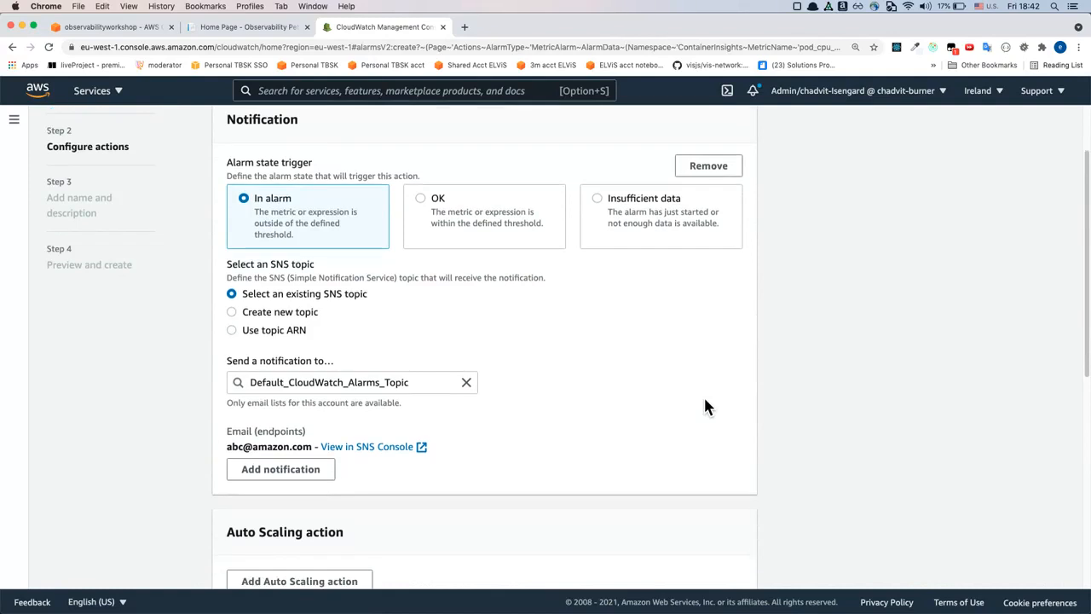
scroll(705, 399, "up", 3)
scroll(703, 407, "down", 5)
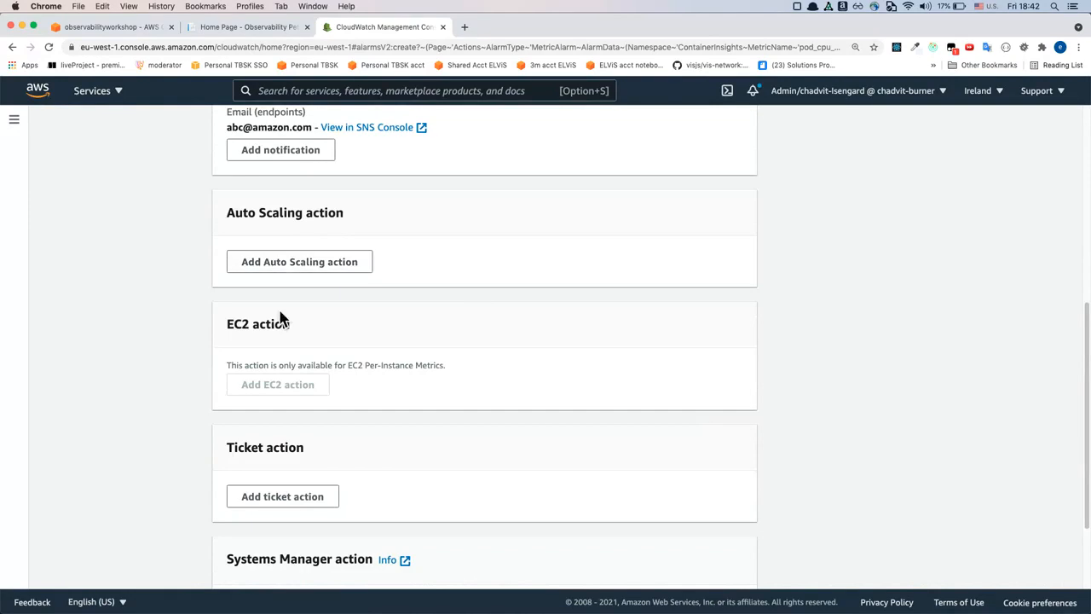
scroll(278, 319, "down", 1)
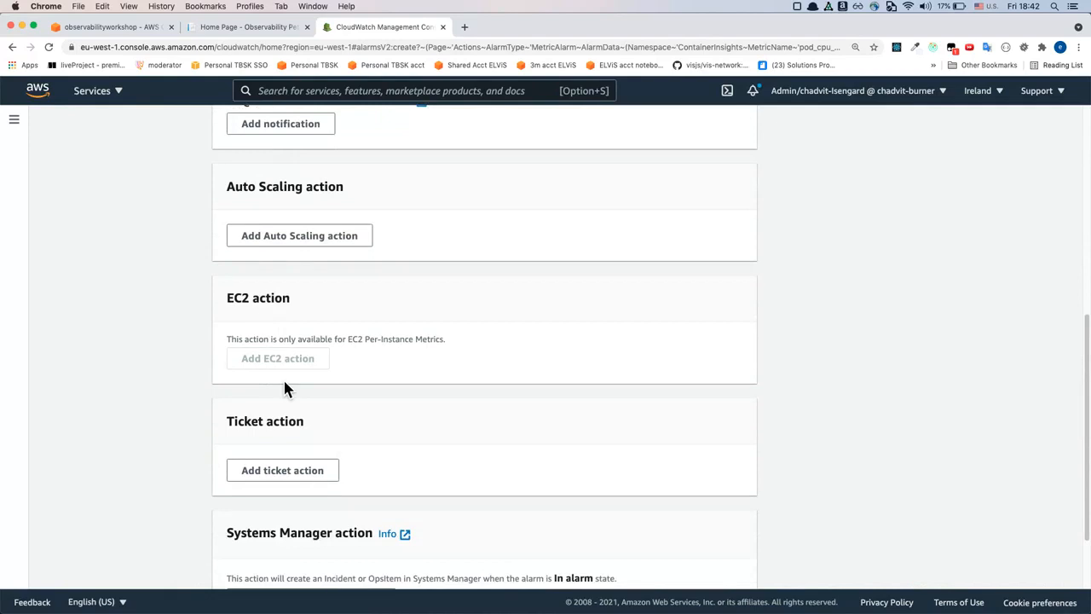
left_click_drag(247, 423, 305, 424)
scroll(306, 424, "down", 1)
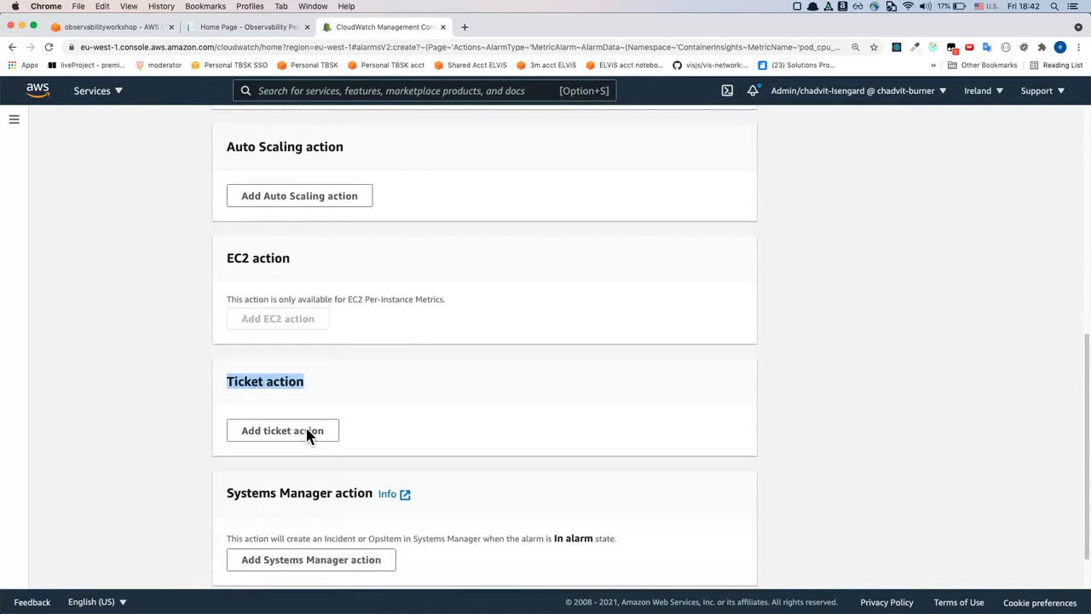
scroll(281, 439, "down", 1)
left_click_drag(235, 446, 312, 448)
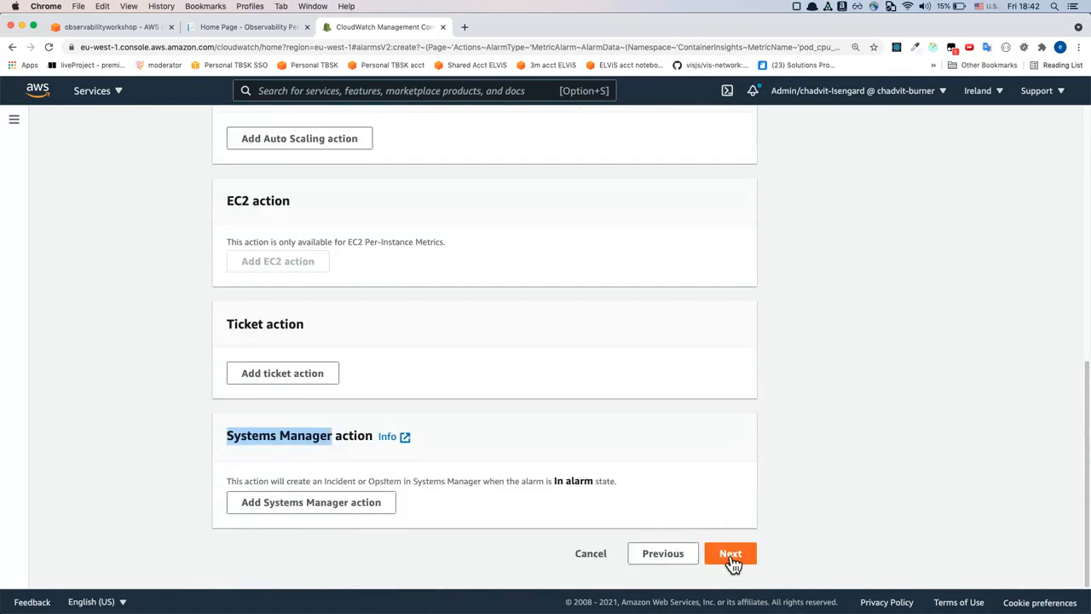
Continue to the alarm's name and description, name it "Notify me when CPU is above 70%", and proceed to the preview
left_click(732, 554)
left_click(324, 284)
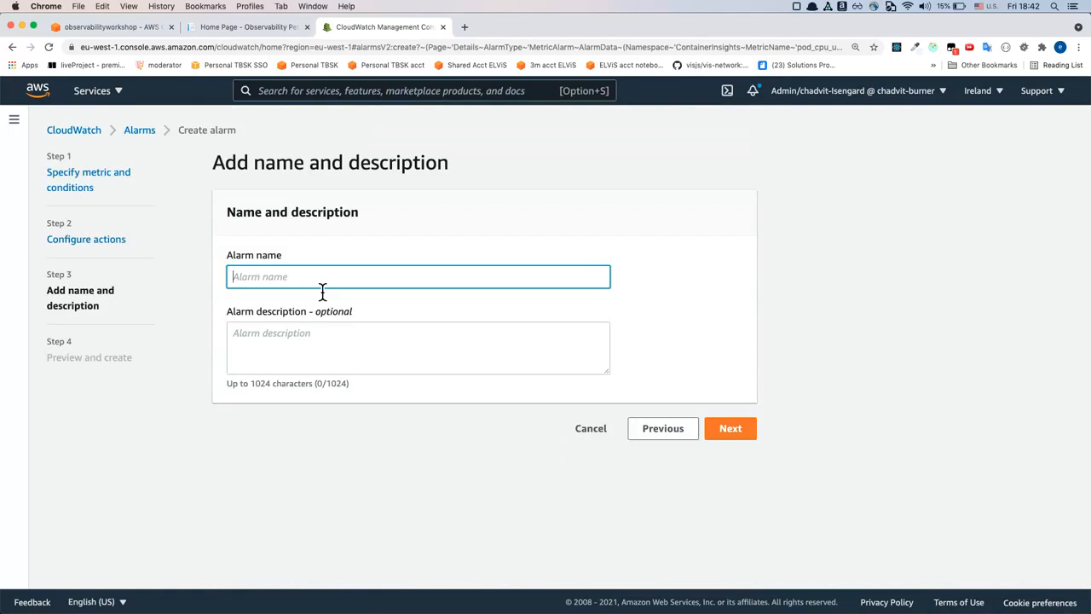
type("Alarm when")
key("super+a")
type("Notify me when CPU is above 70%")
left_click(729, 432)
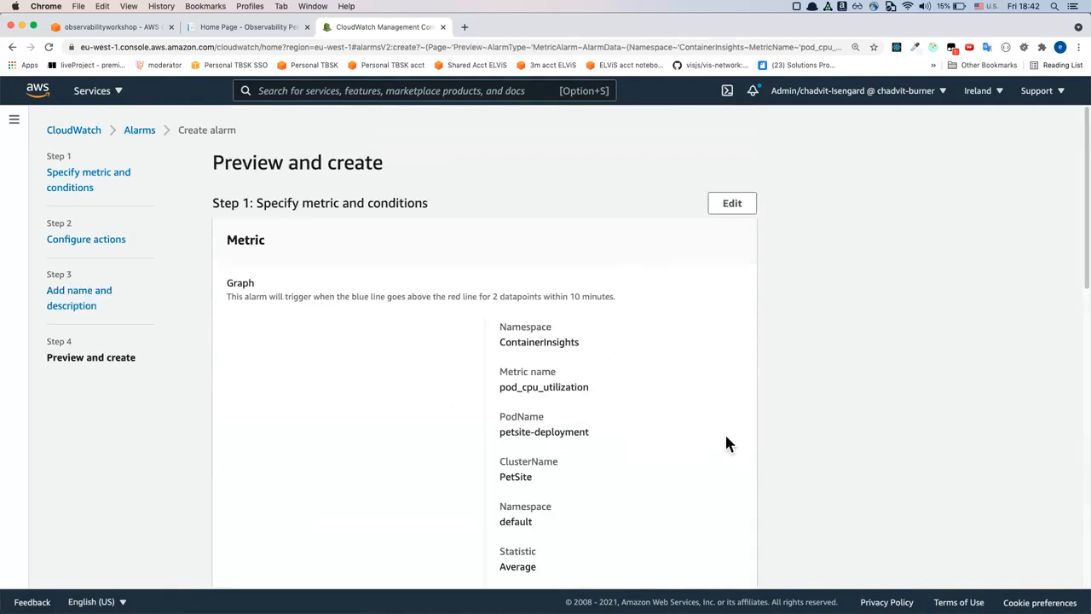
Check the alarm's summary of conditions, actions and name, and create the alarm
scroll(363, 319, "down", 6)
scroll(363, 315, "up", 1)
scroll(366, 317, "down", 5)
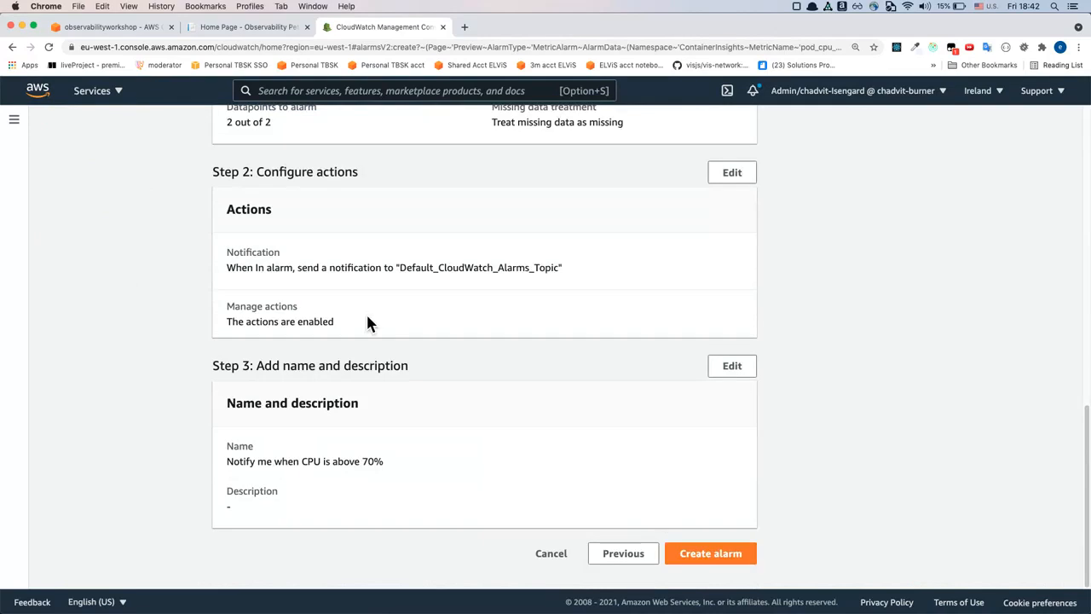
left_click(727, 558)
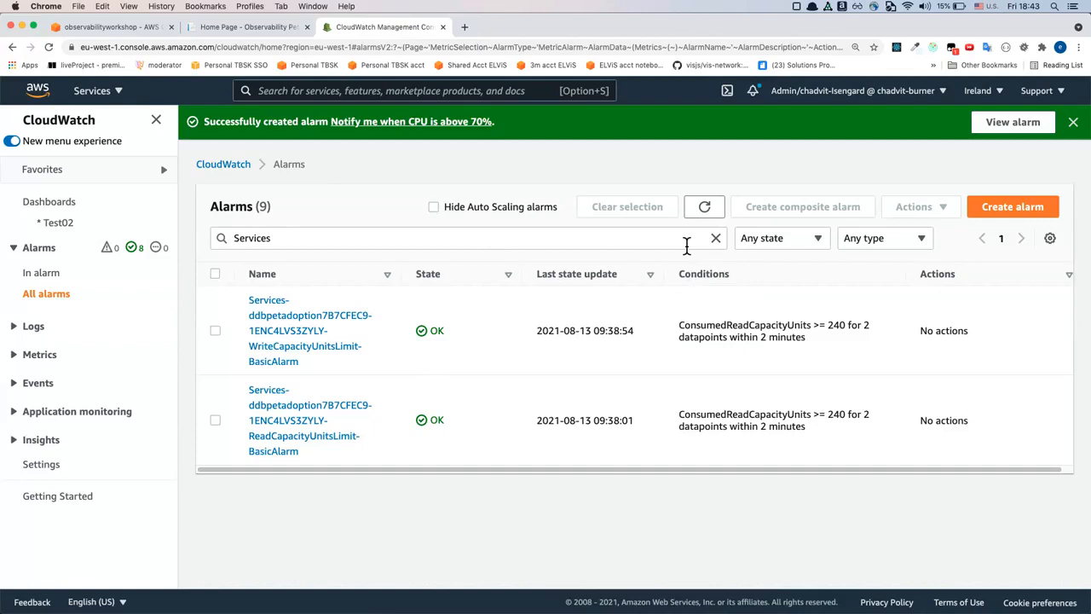
Clear the "Services" filter from the alarms list and open the alarm "Notify me when CPU is above 70%"
left_click(716, 240)
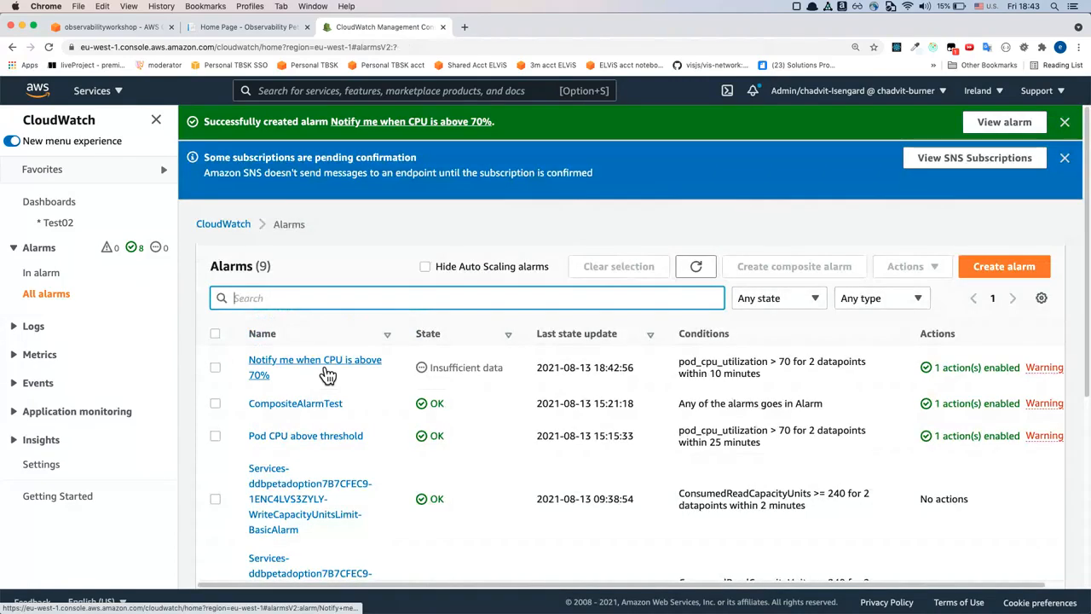
left_click(328, 376)
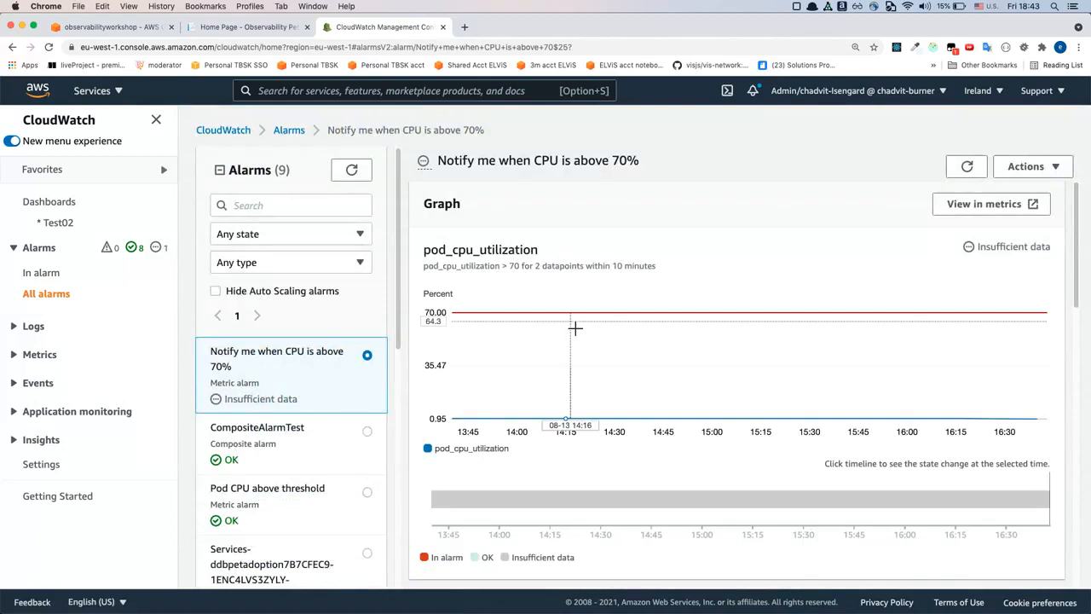
Examine the alarm's pod_cpu_utilization graph, state timeline and configuration details
scroll(575, 327, "down", 1)
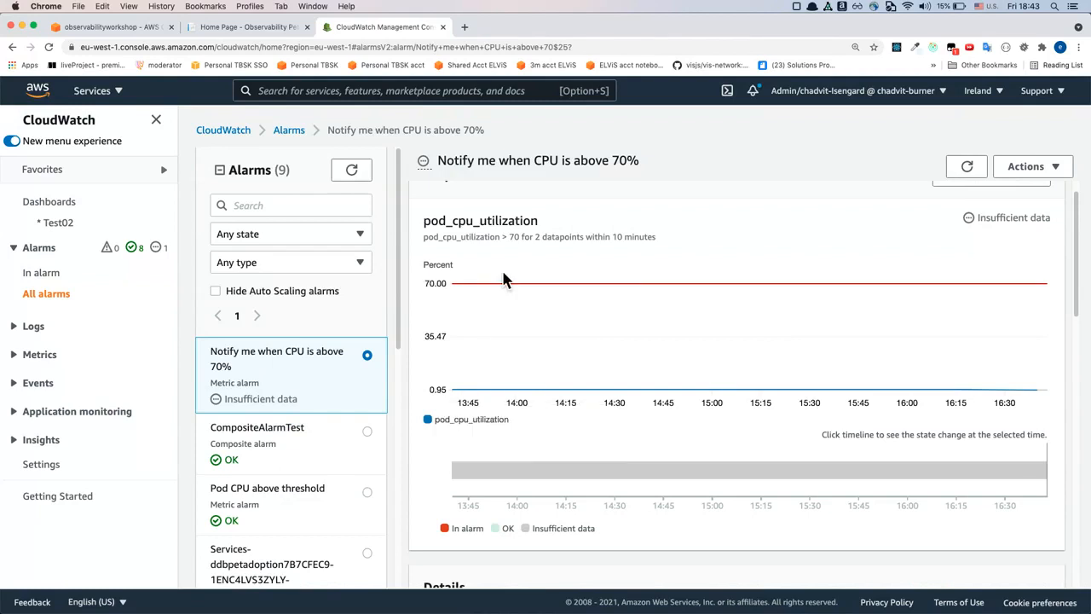
scroll(503, 281, "down", 2)
scroll(504, 281, "up", 2)
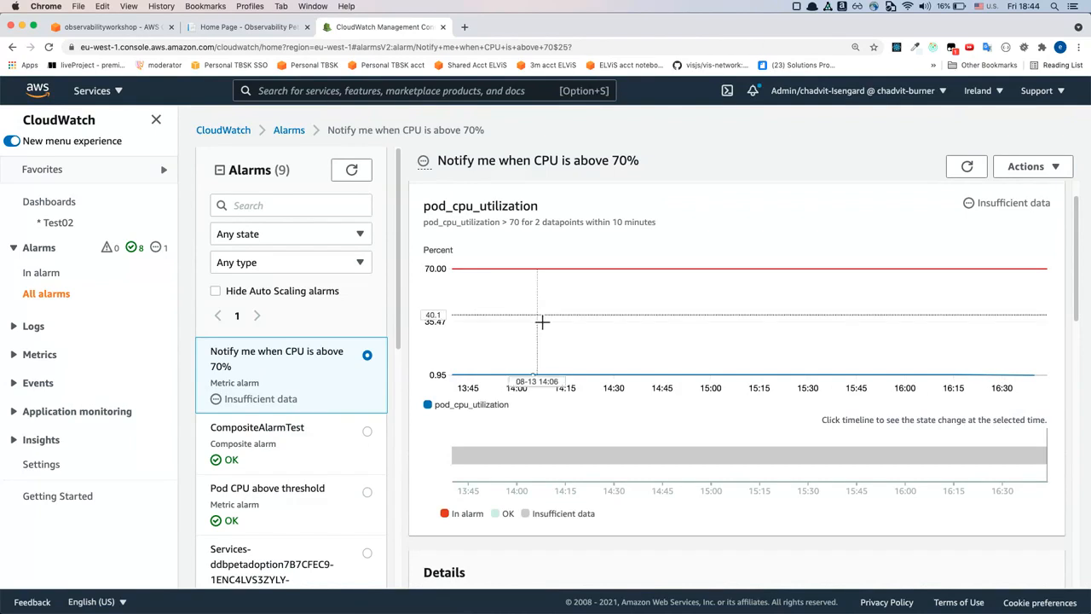
mouse_move(540, 322)
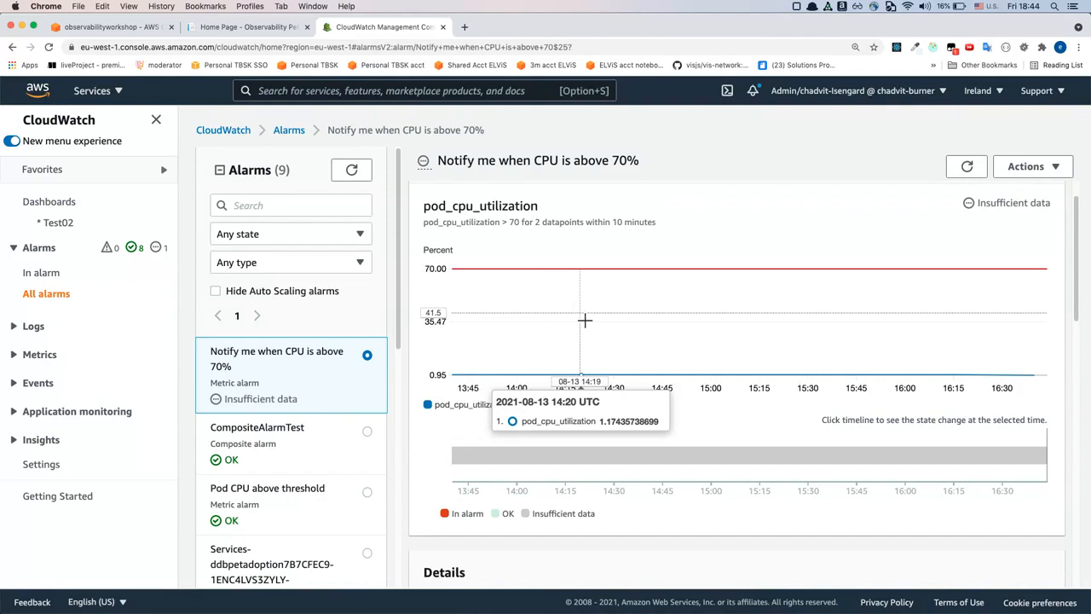
scroll(581, 321, "down", 3)
scroll(581, 322, "down", 5)
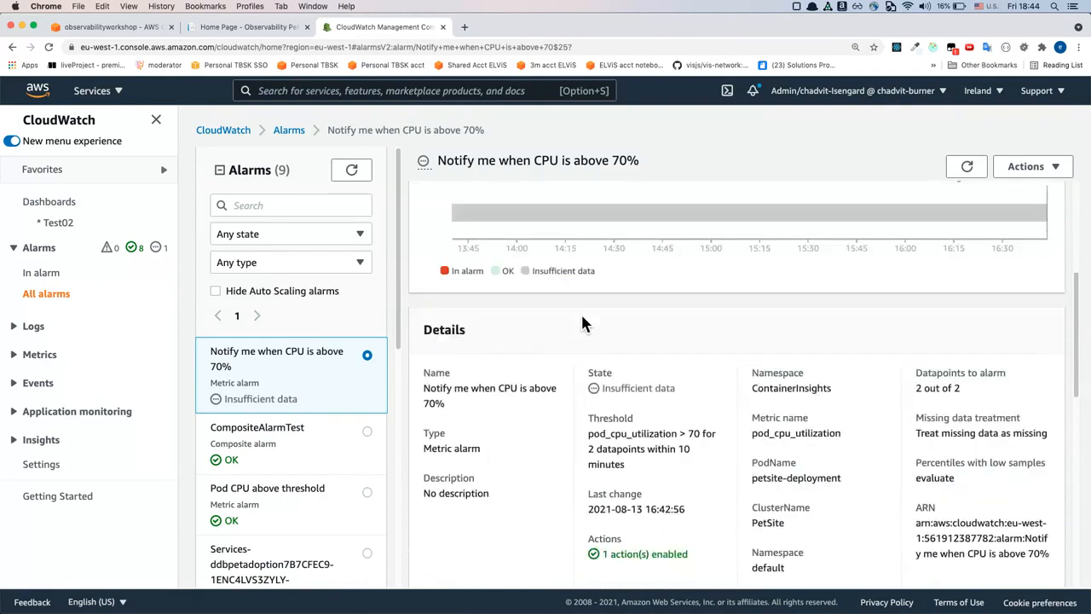
scroll(582, 319, "down", 3)
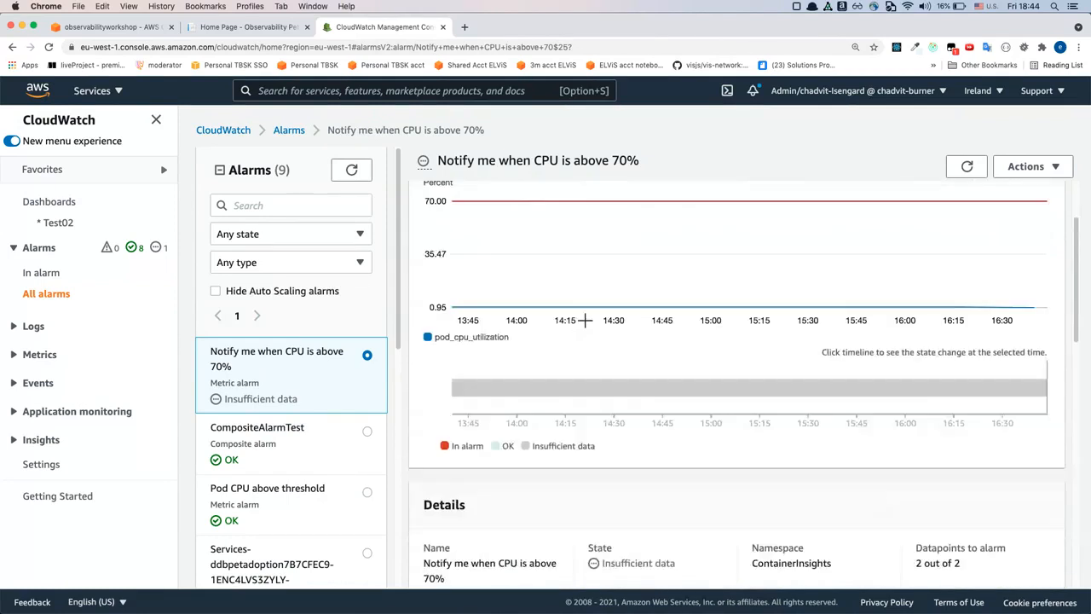
scroll(585, 319, "up", 10)
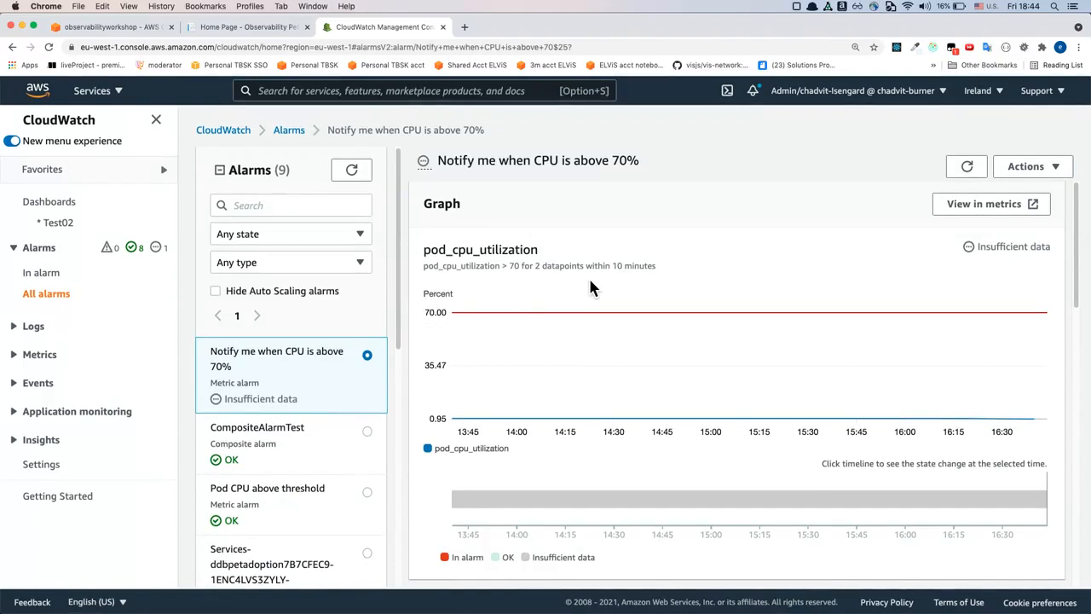
Open the alarm for editing, set its threshold type to Anomaly detection, and inspect the expected band on the graph
left_click(1050, 167)
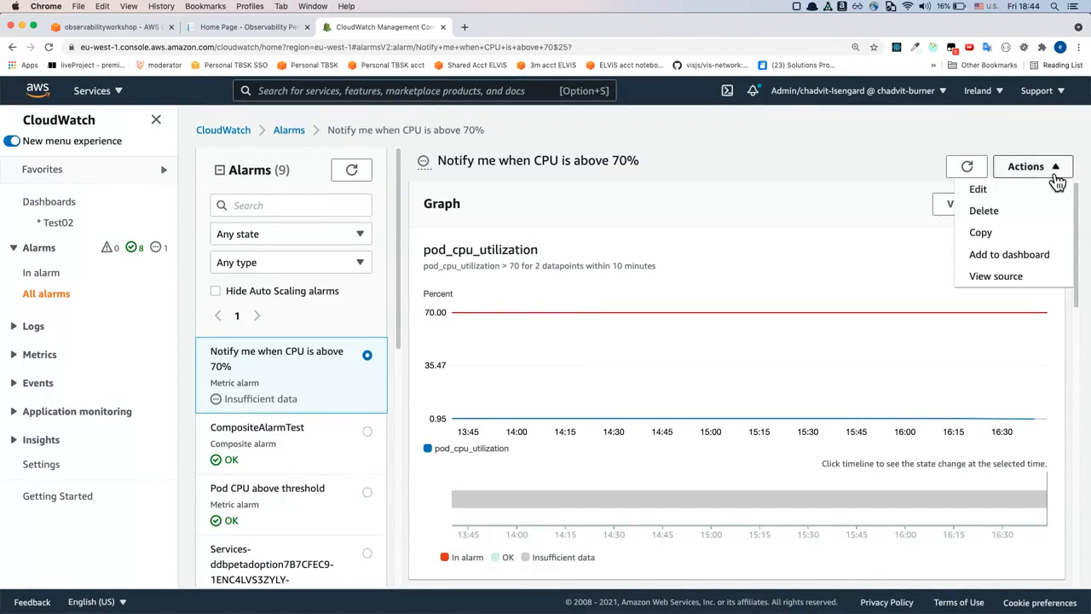
left_click(997, 190)
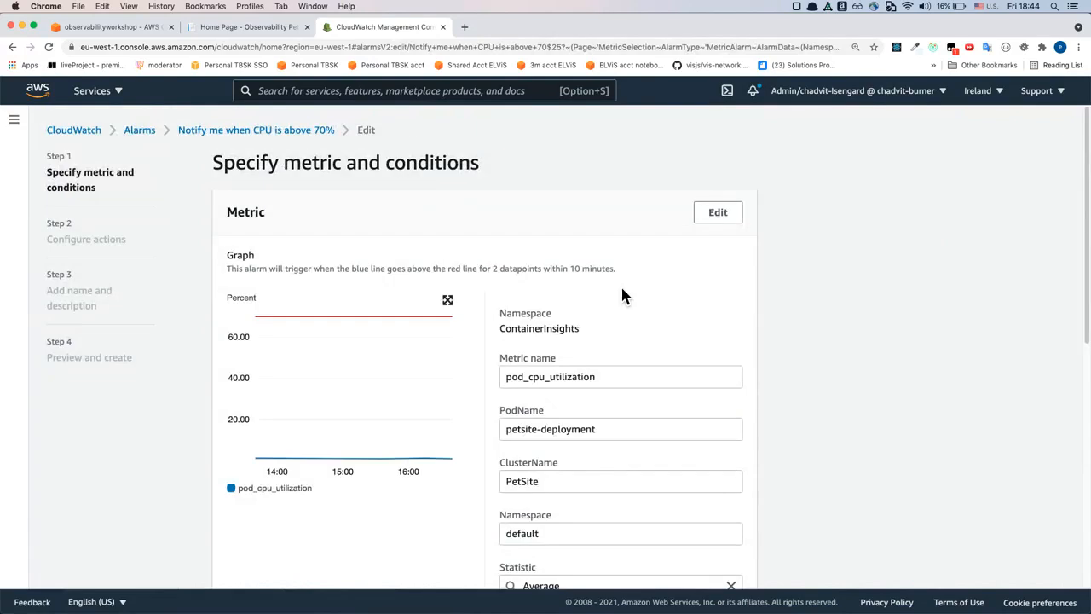
scroll(622, 294, "down", 6)
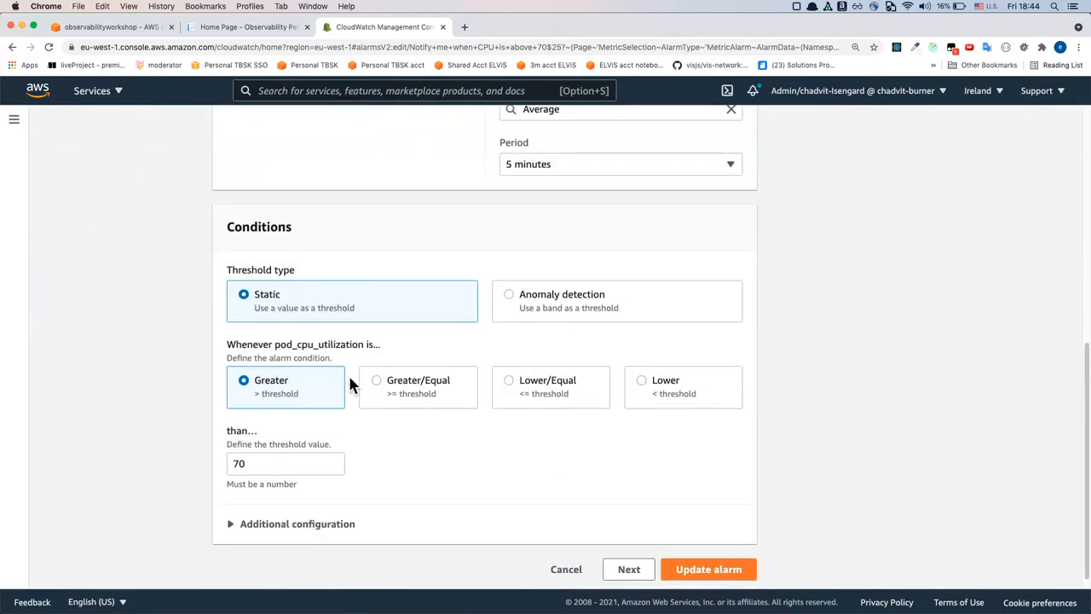
left_click(531, 303)
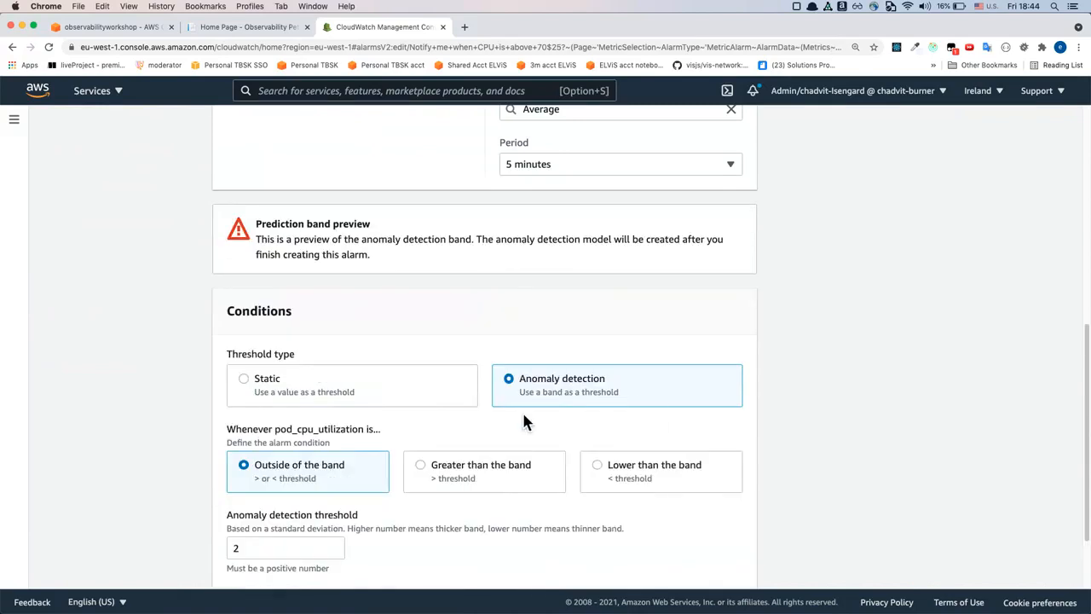
scroll(655, 416, "up", 5)
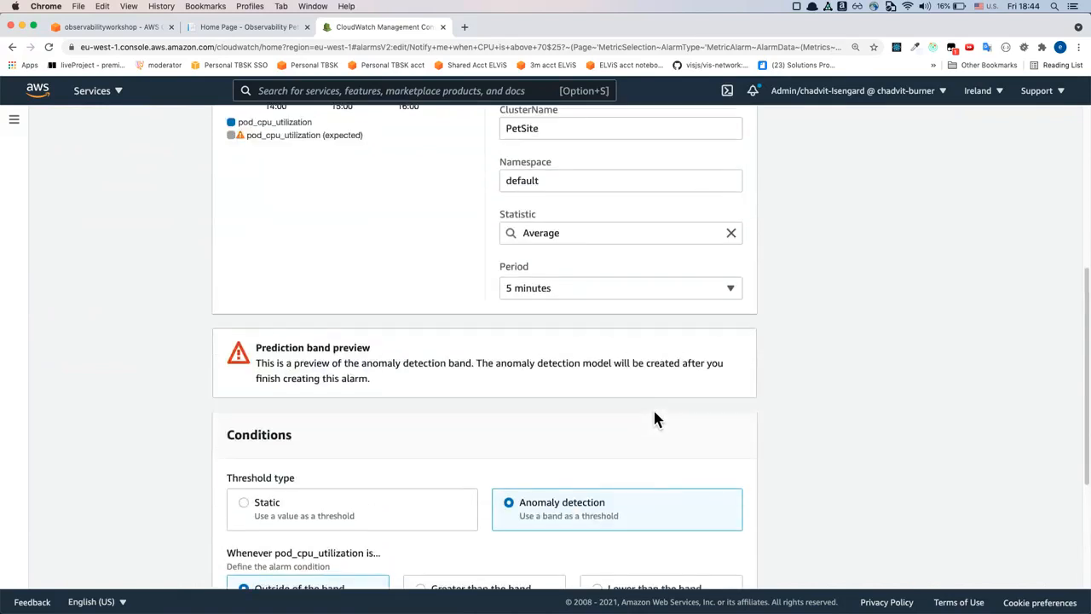
scroll(654, 416, "up", 2)
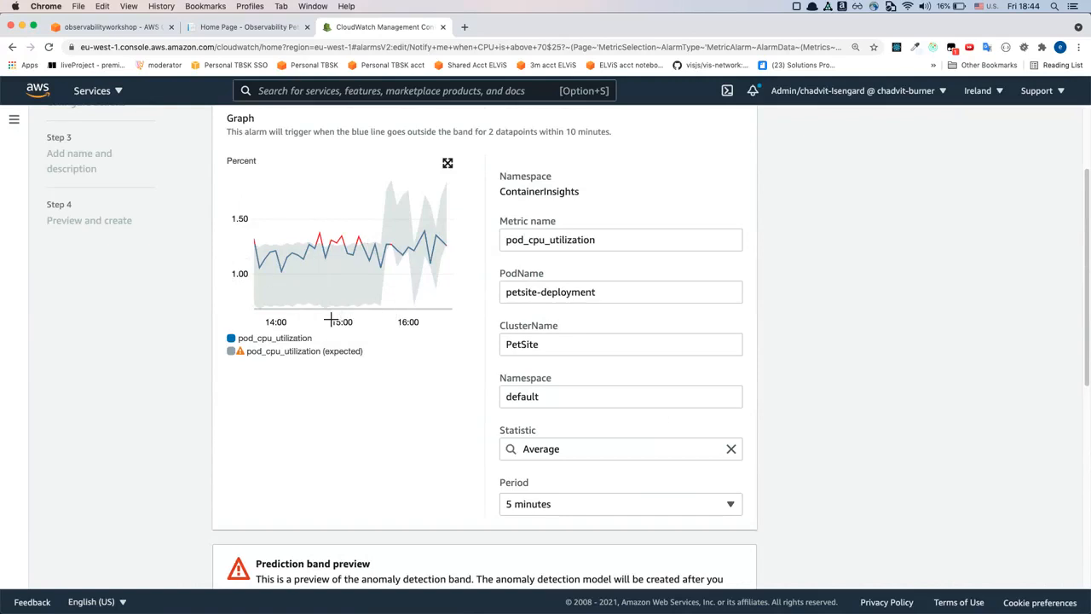
mouse_move(330, 251)
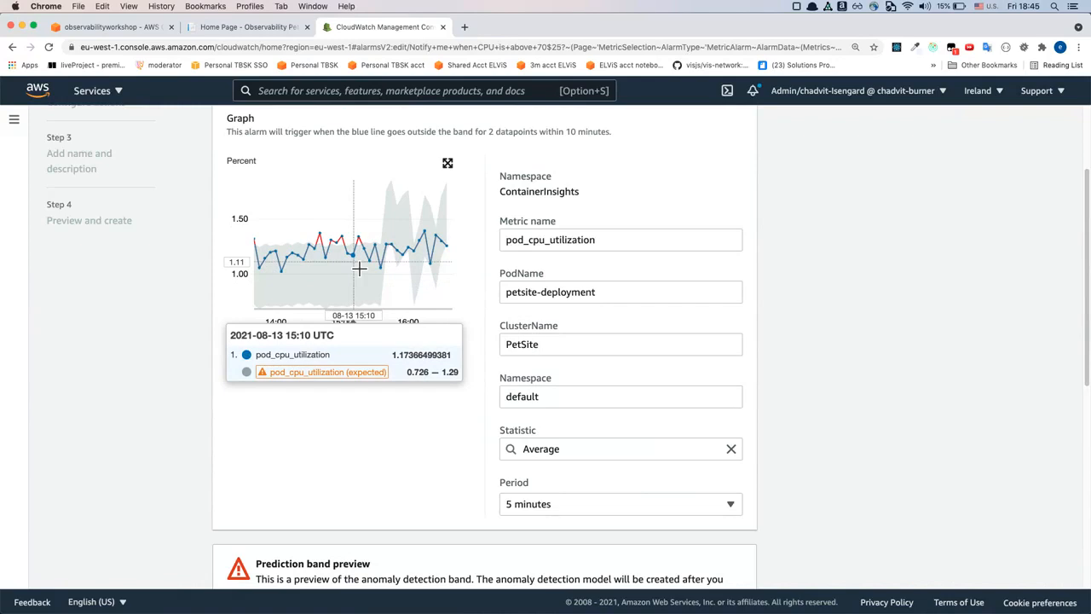
Set the anomaly detection threshold to 5 and inspect the prediction band on the metric graph
scroll(366, 358, "down", 1)
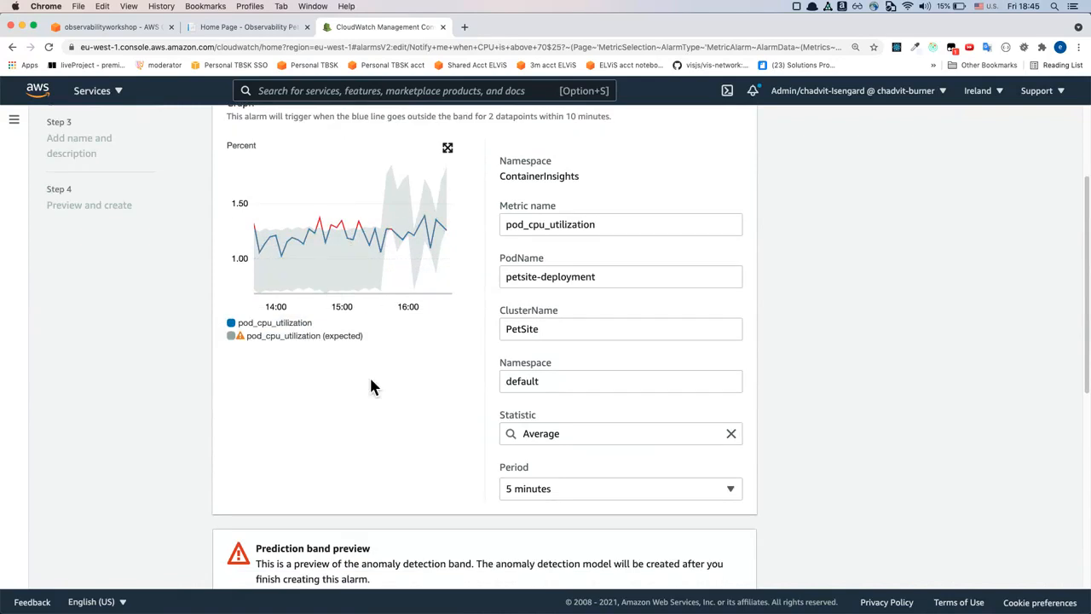
scroll(370, 392, "down", 10)
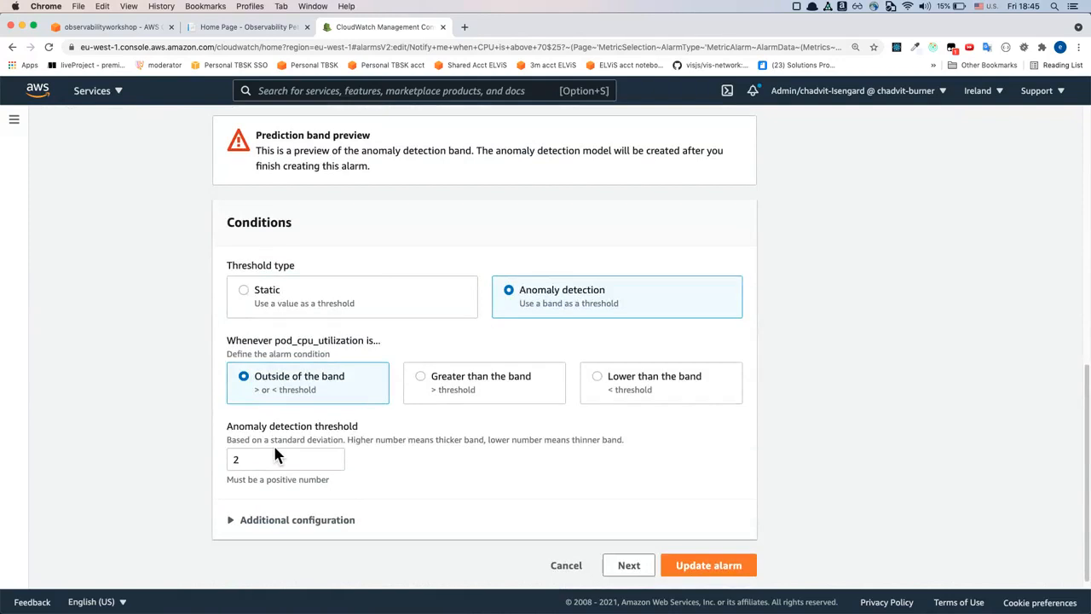
left_click_drag(270, 440, 624, 440)
left_click(312, 448)
left_click(268, 460)
key("BackSpace")
type("5")
left_click(424, 485)
left_click(312, 473)
scroll(461, 475, "up", 10)
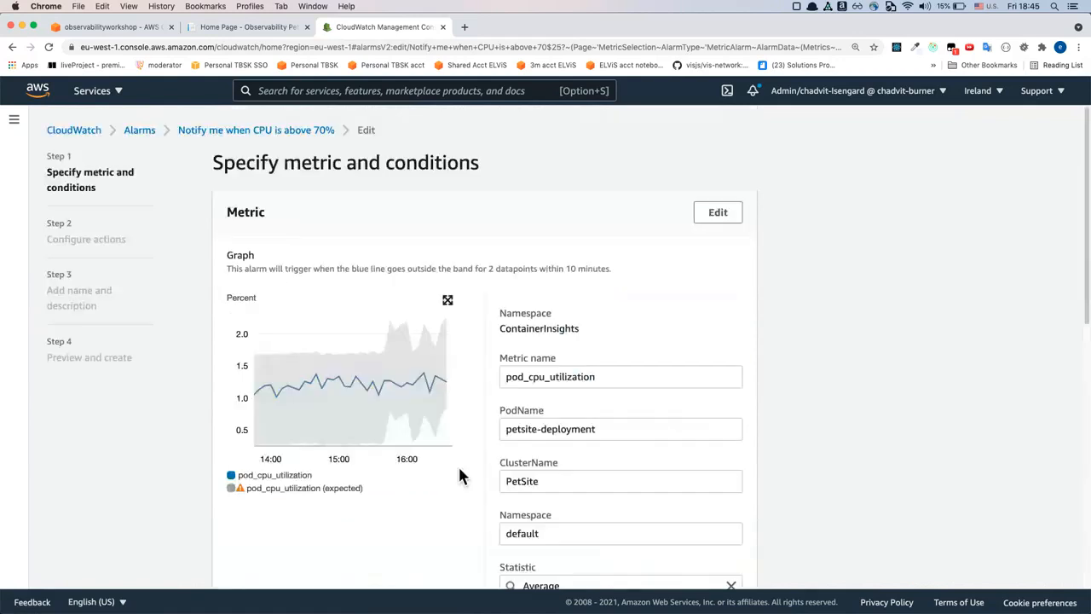
mouse_move(334, 426)
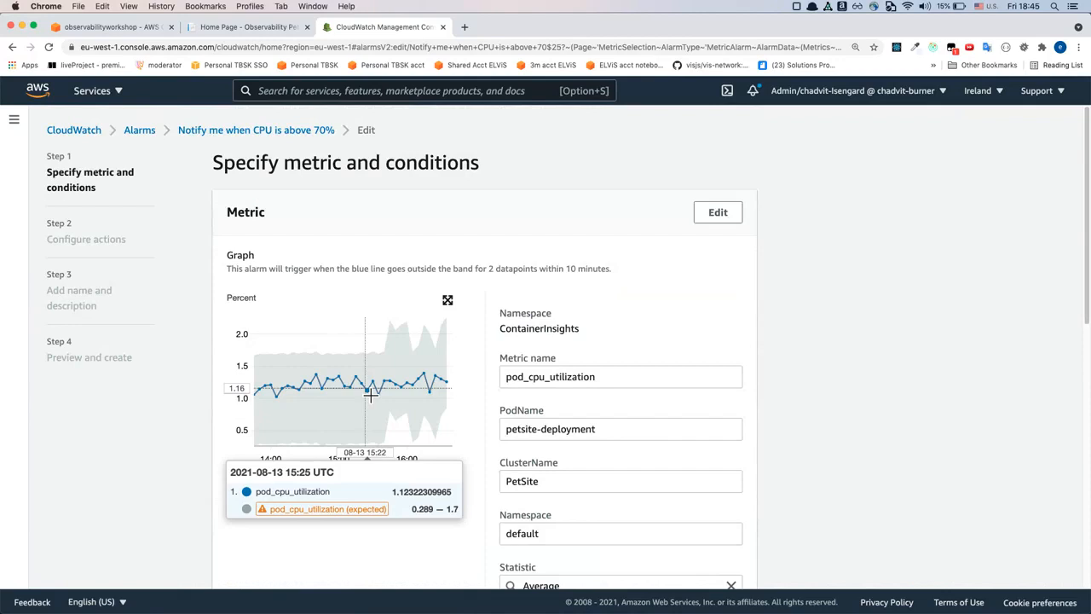
Try an anomaly detection threshold of 1, inspect the band on the graph, and cancel editing the alarm
scroll(369, 394, "down", 10)
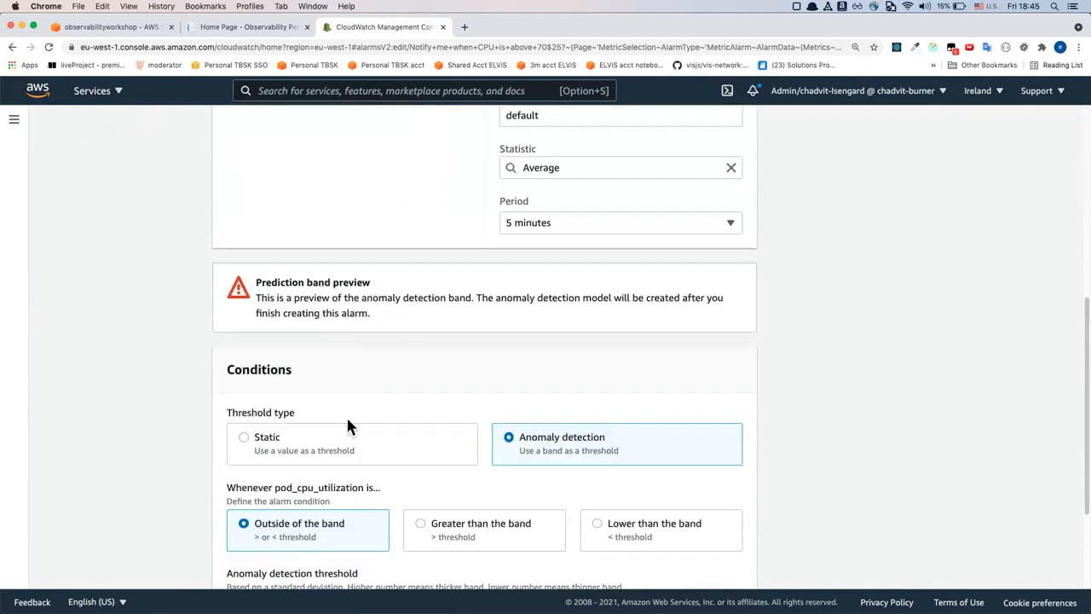
left_click(244, 499)
key("BackSpace")
type("1")
scroll(189, 449, "up", 10)
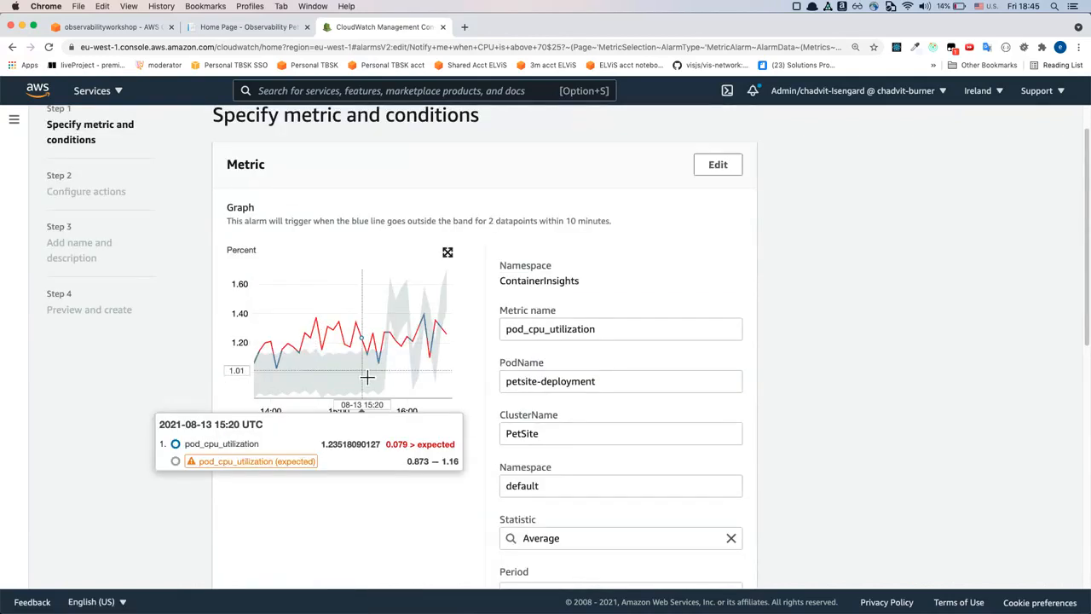
scroll(366, 377, "down", 10)
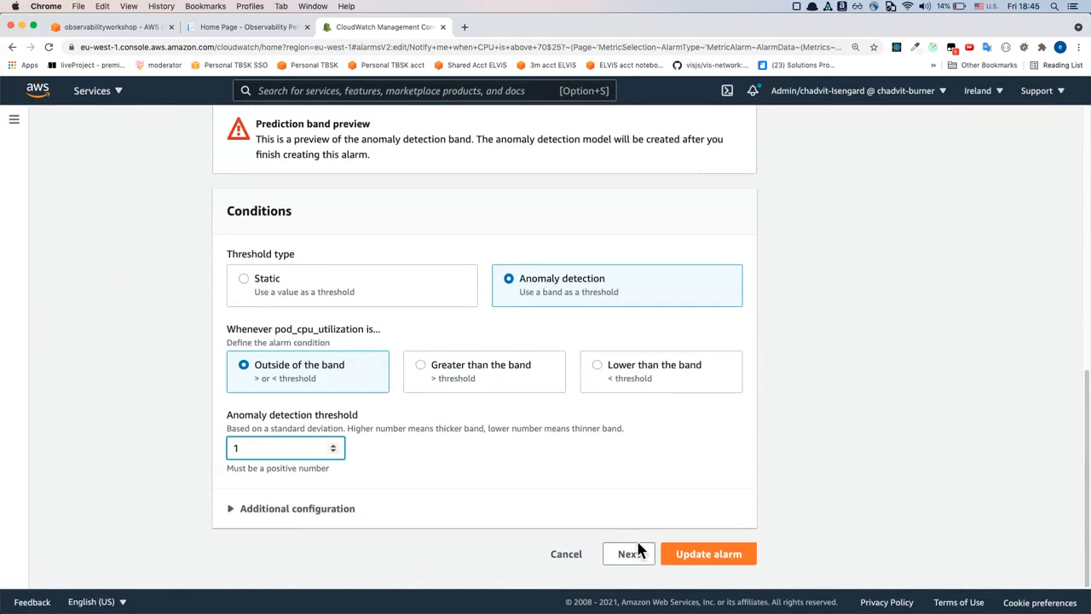
left_click(563, 558)
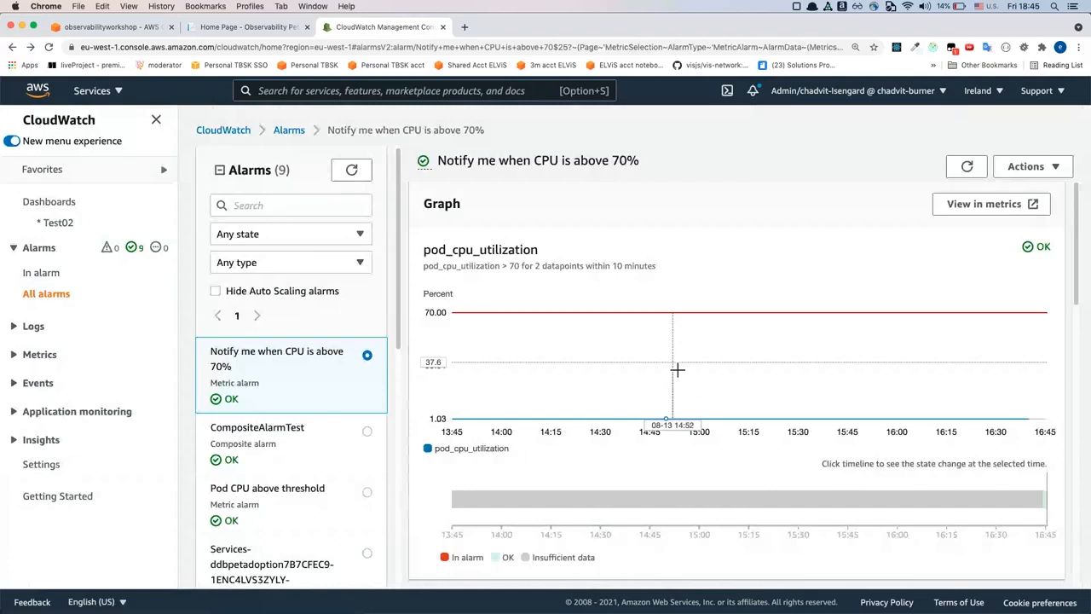
Advance the presentation to the slide about logs, exit the slideshow and switch back to Chrome
mouse_move(678, 369)
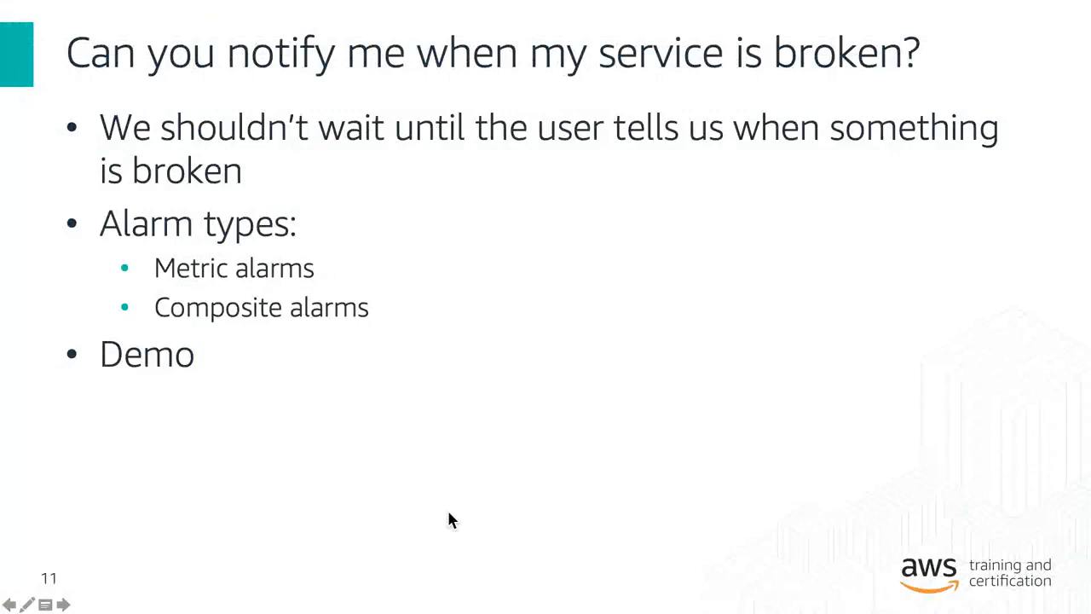
key("Right")
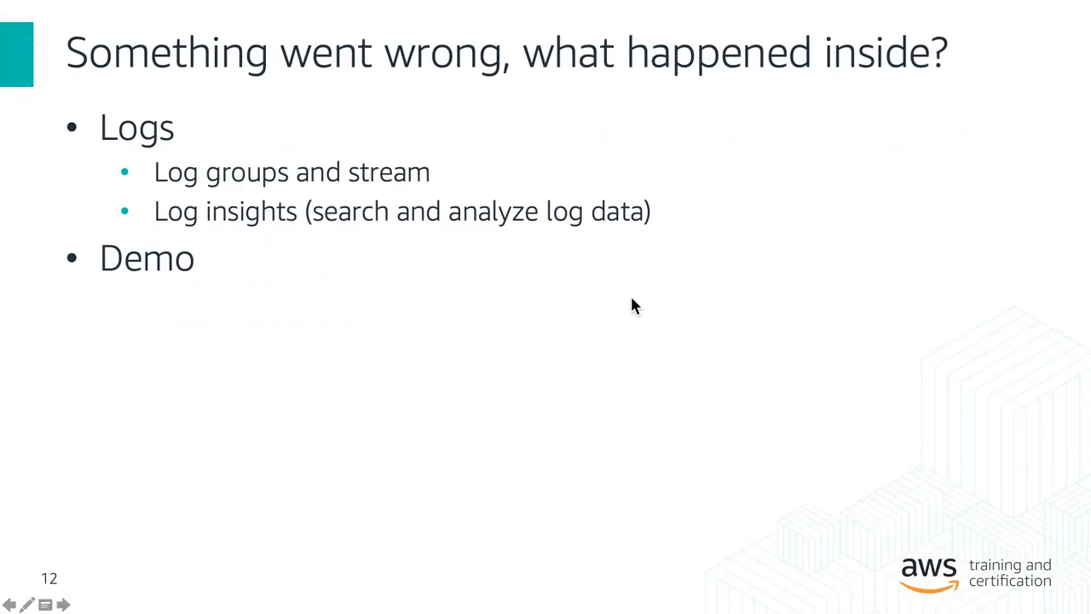
key("Escape")
key("super+Tab")
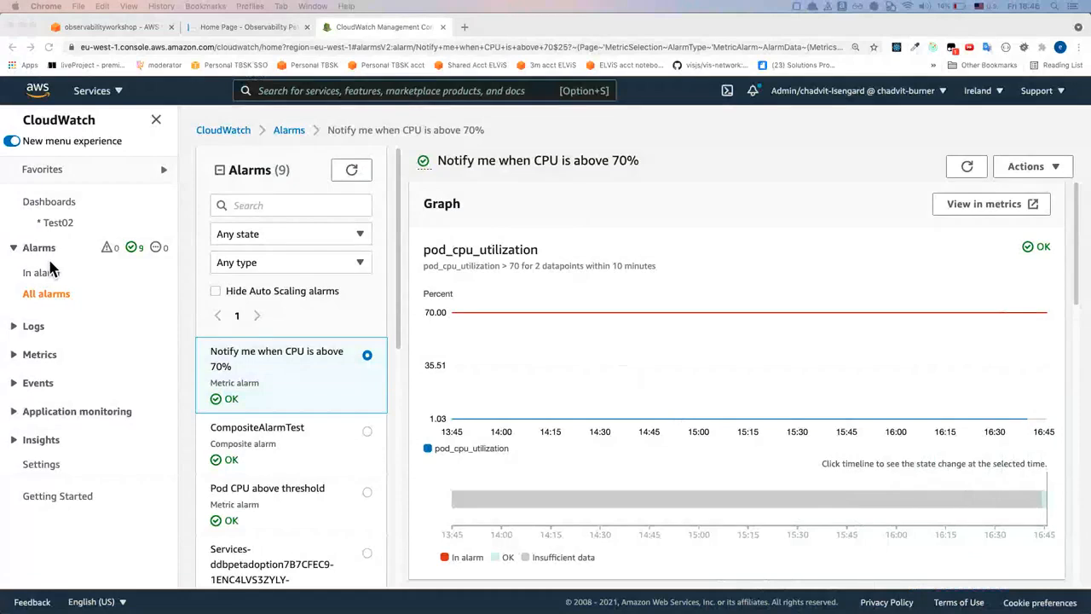
Open the CloudWatch log groups list and look over the available groups
left_click(27, 337)
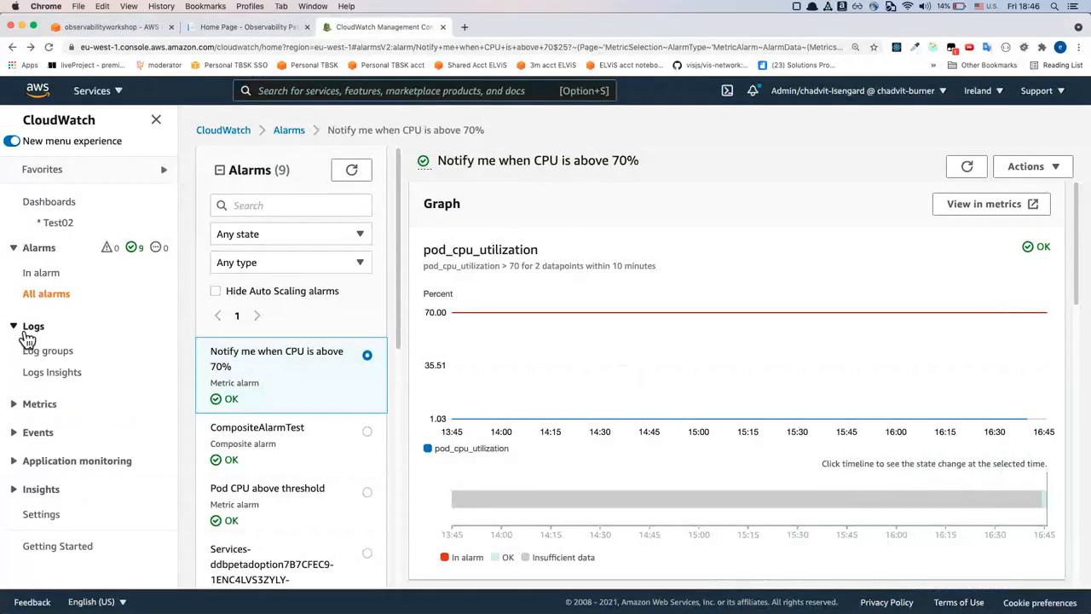
left_click(35, 350)
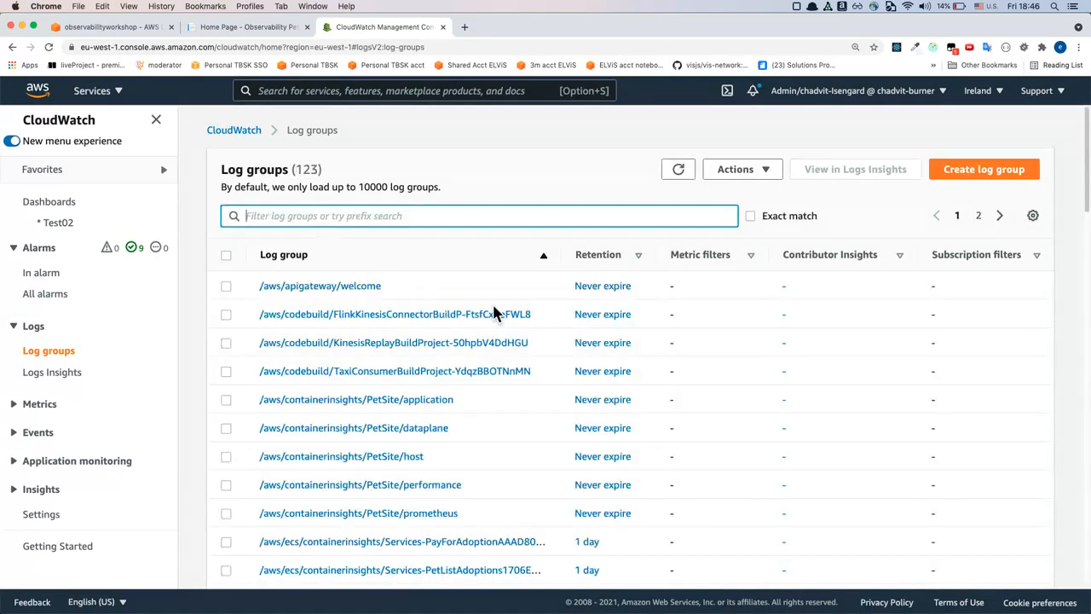
scroll(496, 307, "down", 1)
scroll(496, 308, "up", 1)
scroll(478, 401, "down", 1)
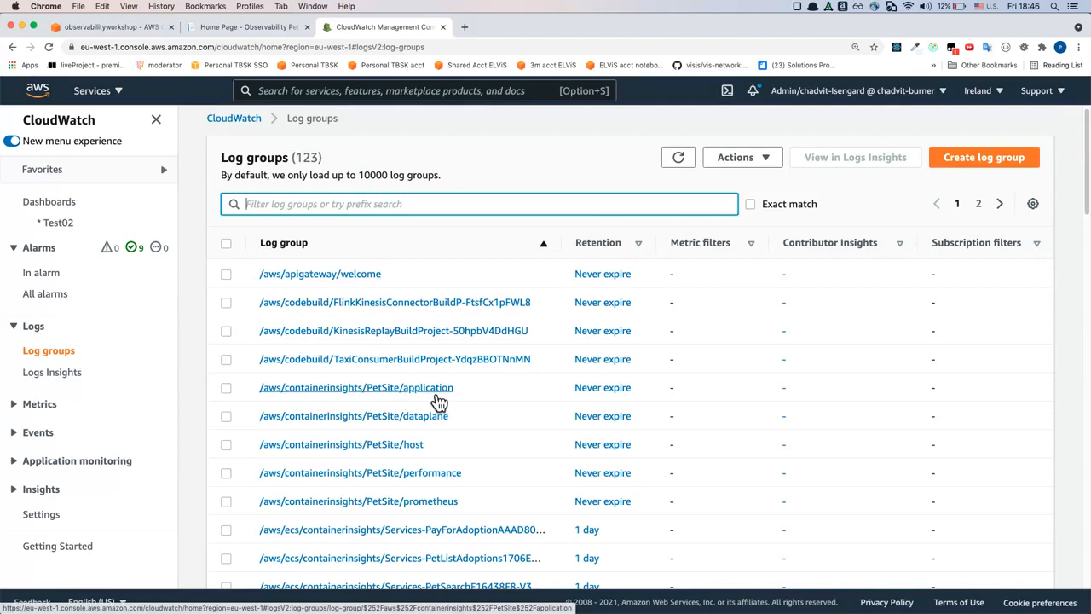
Open the /aws/containerinsights/PetSite/application log group and view the events of its most recent log stream
left_click(436, 395)
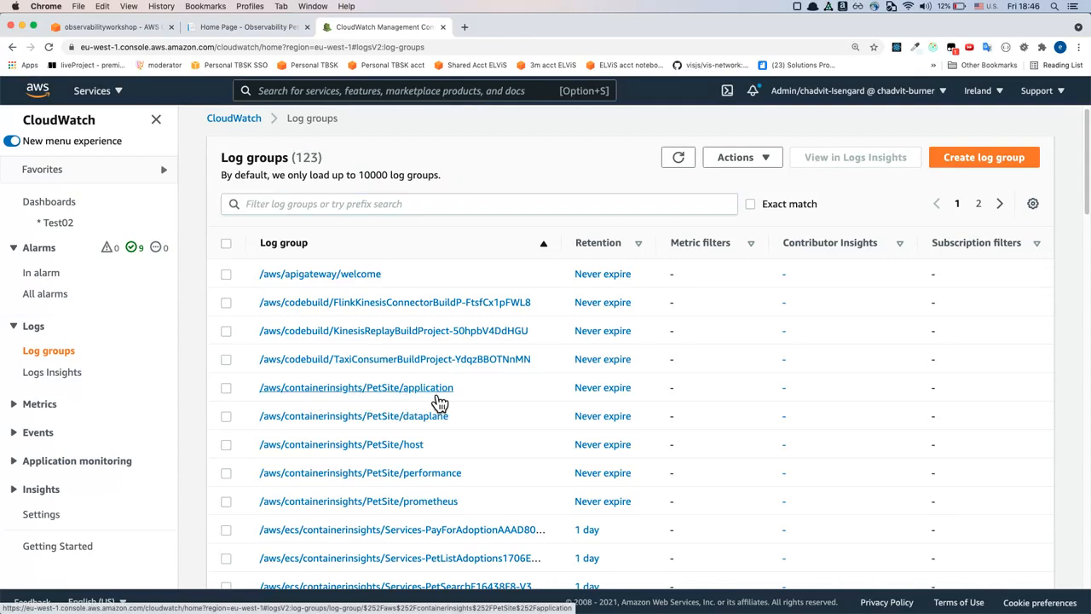
scroll(503, 387, "down", 2)
scroll(408, 512, "down", 3)
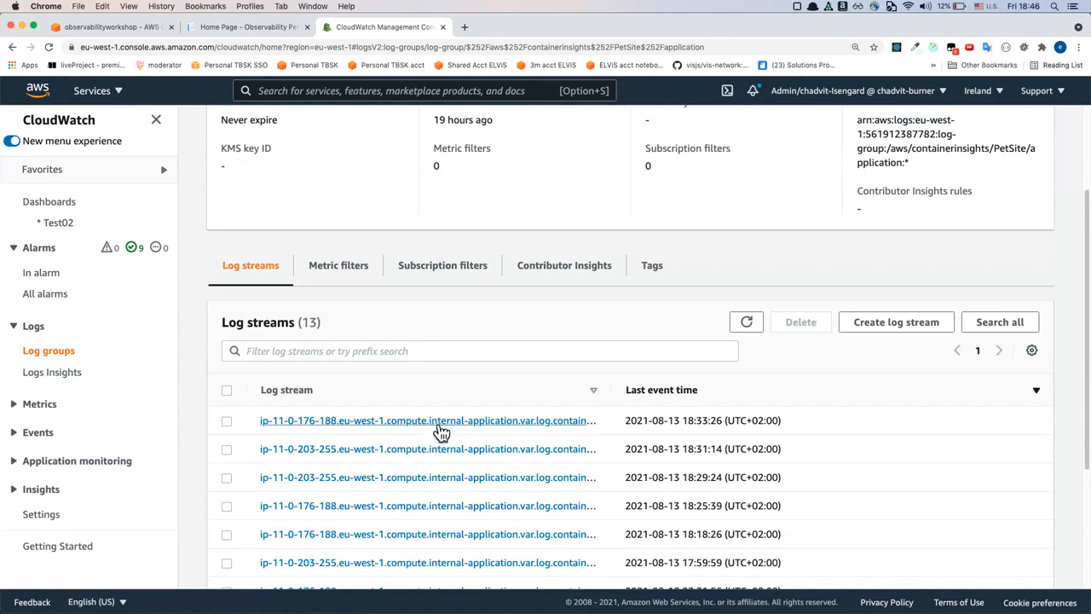
left_click(429, 421)
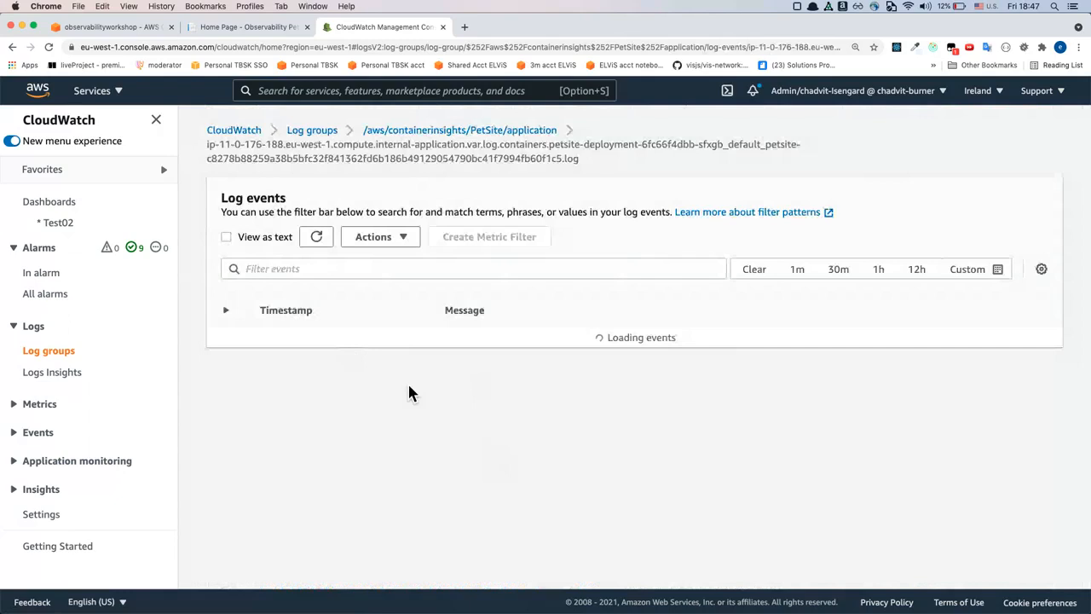
scroll(442, 404, "up", 3)
scroll(442, 404, "up", 10)
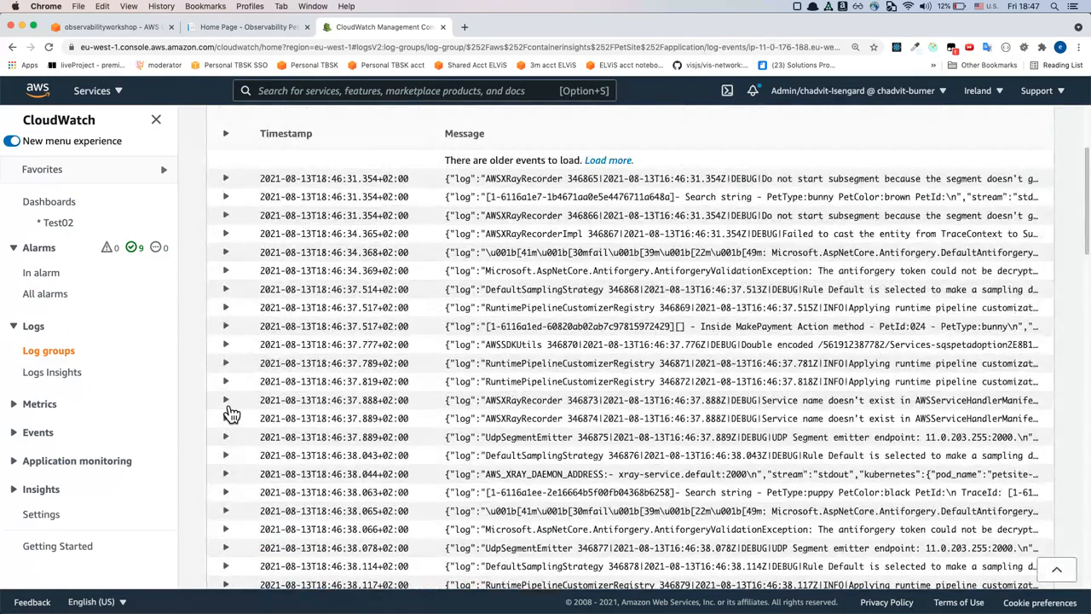
Expand the AWSXRayRecorder 346873 log event, examine its message and Kubernetes details, and collapse it again
left_click(227, 406)
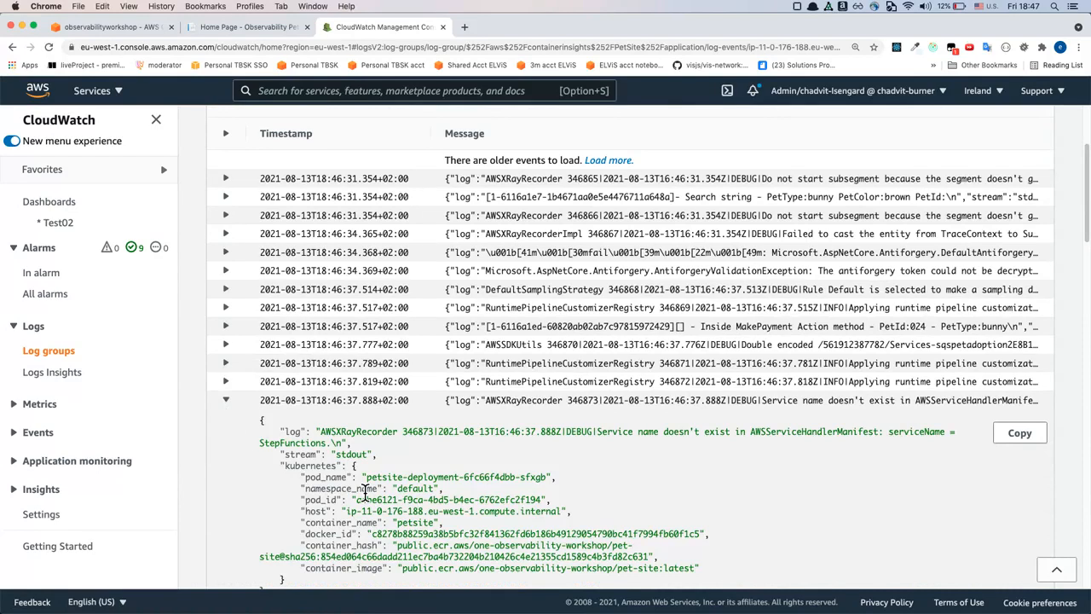
scroll(365, 493, "down", 1)
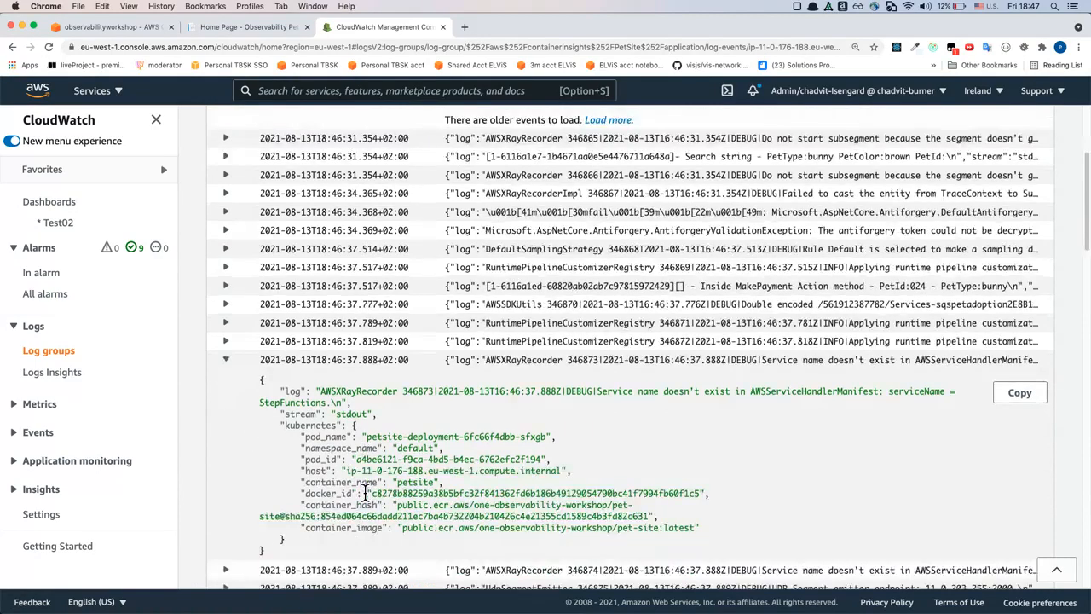
scroll(365, 493, "down", 1)
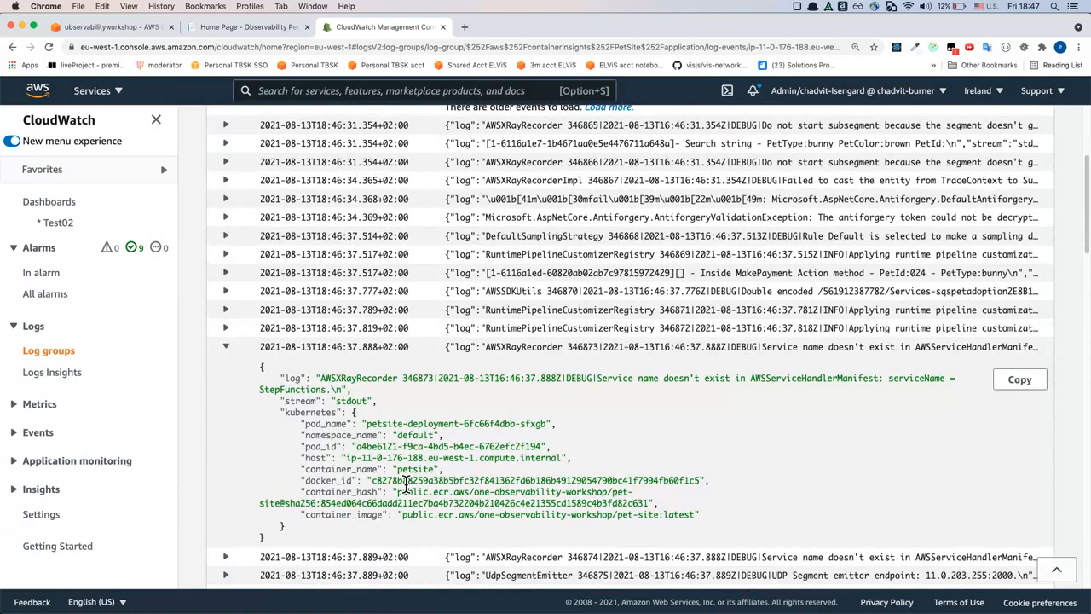
scroll(408, 484, "up", 1)
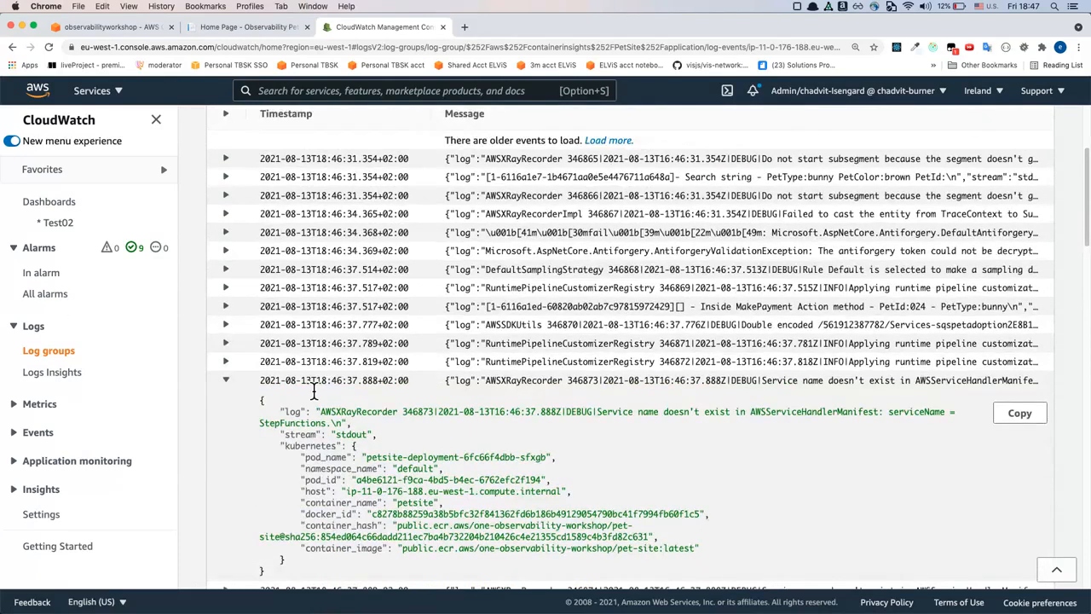
scroll(313, 387, "down", 1)
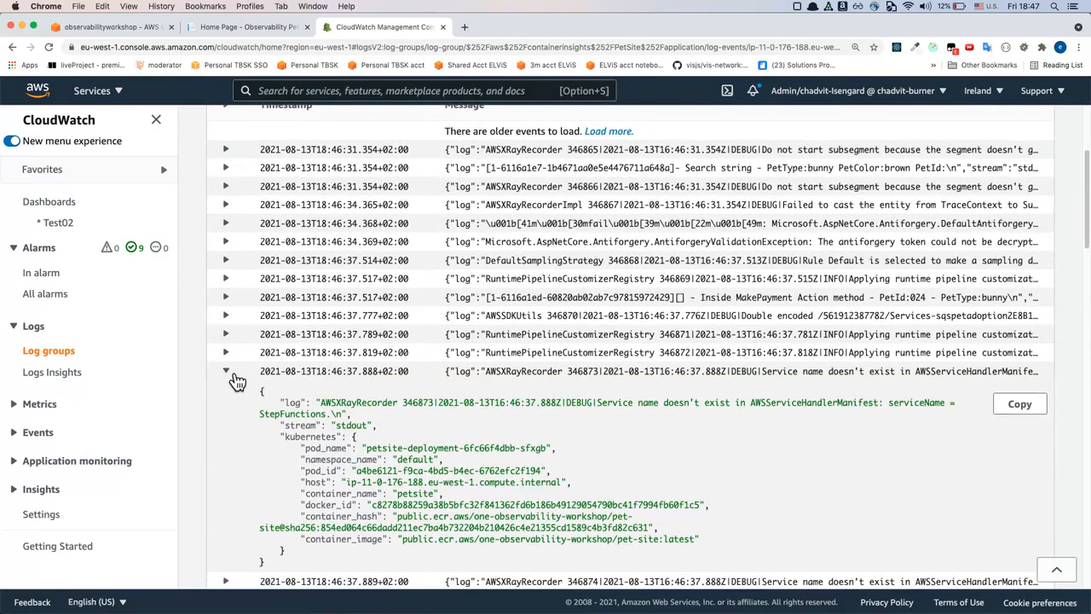
left_click(236, 380)
scroll(239, 382, "up", 5)
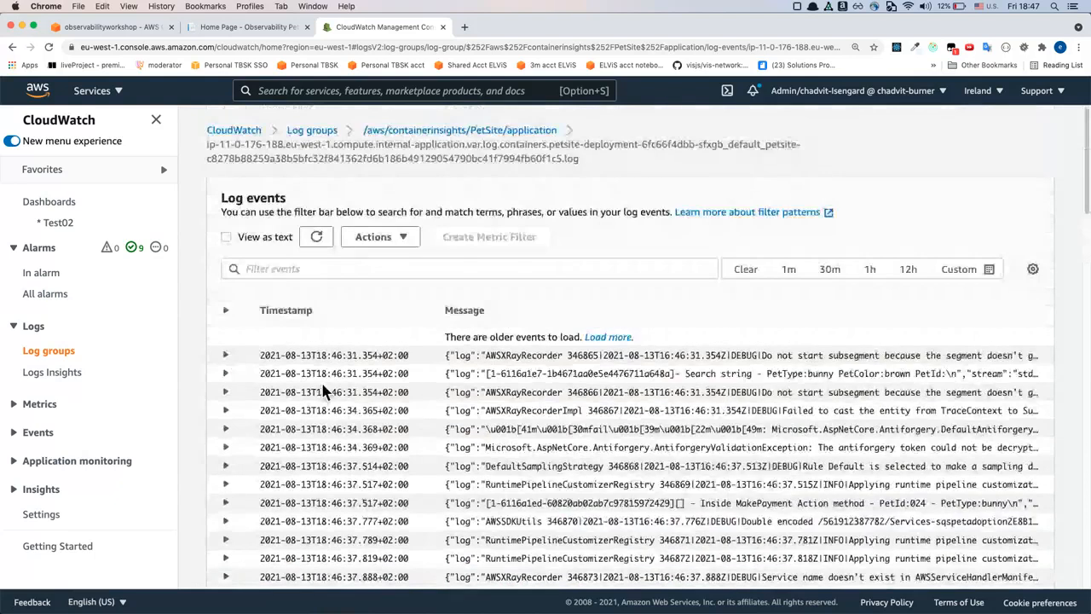
Look over the log stream's event list and activate the event filter
scroll(349, 408, "down", 1)
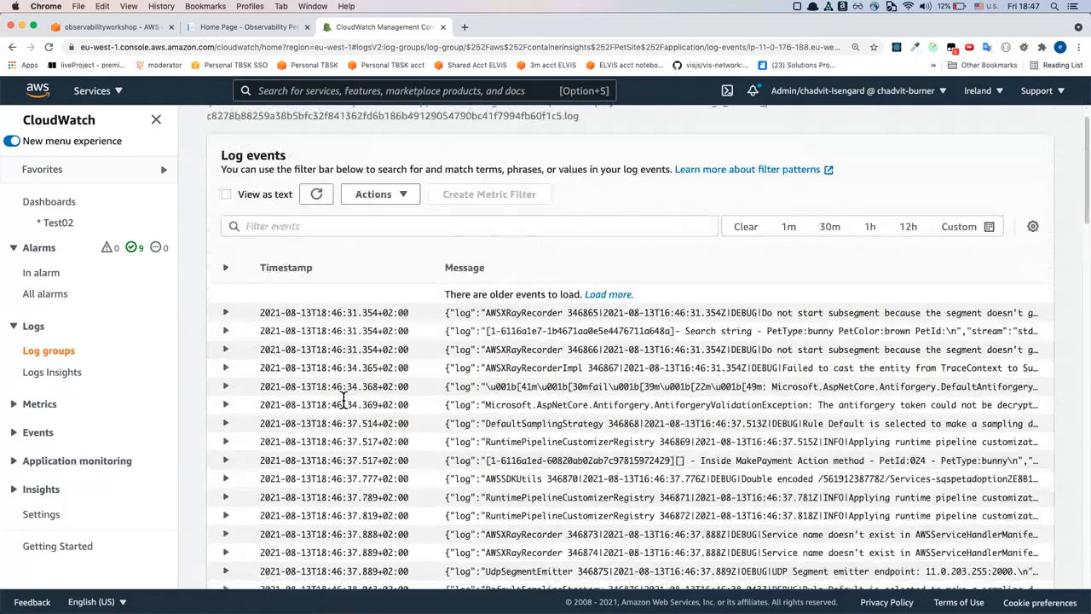
left_click(383, 409)
left_click(383, 409)
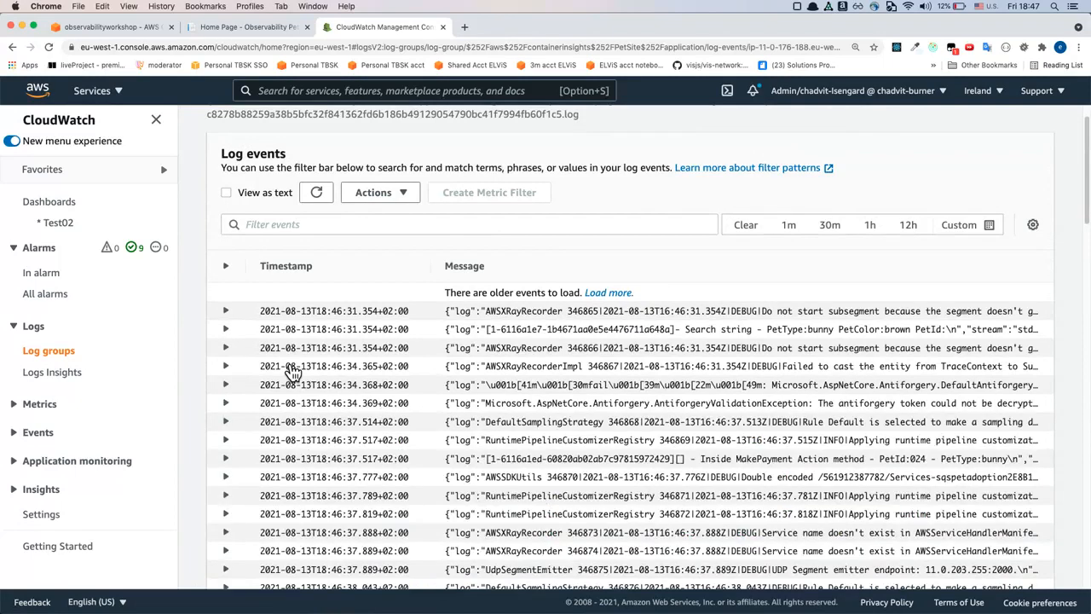
scroll(290, 370, "down", 1)
left_click(324, 217)
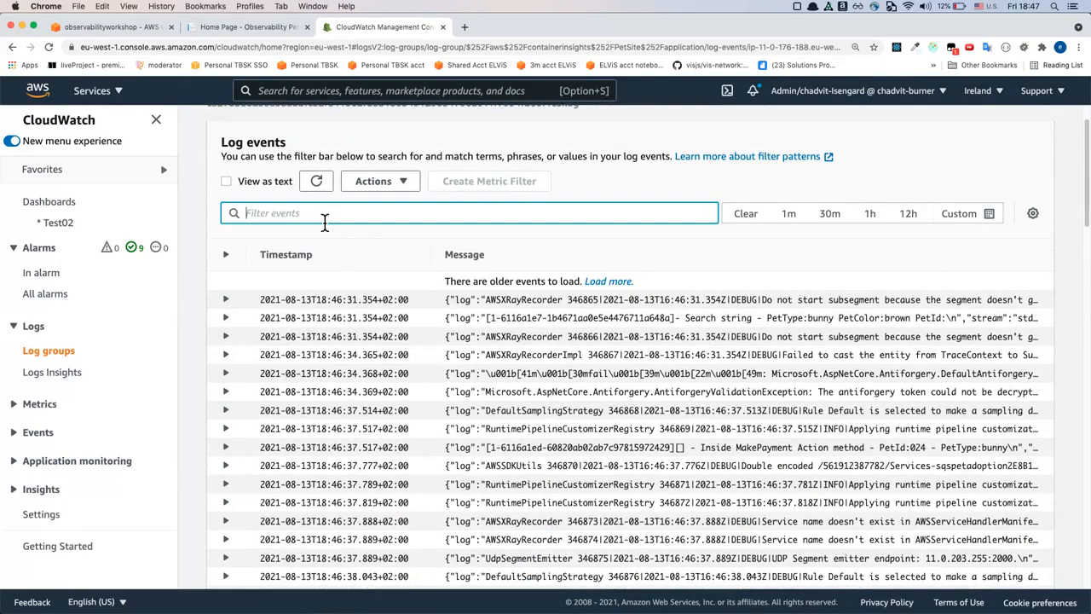
Open Logs Insights and select the /ecs/PetListAdoptions log group for the query
left_click(59, 383)
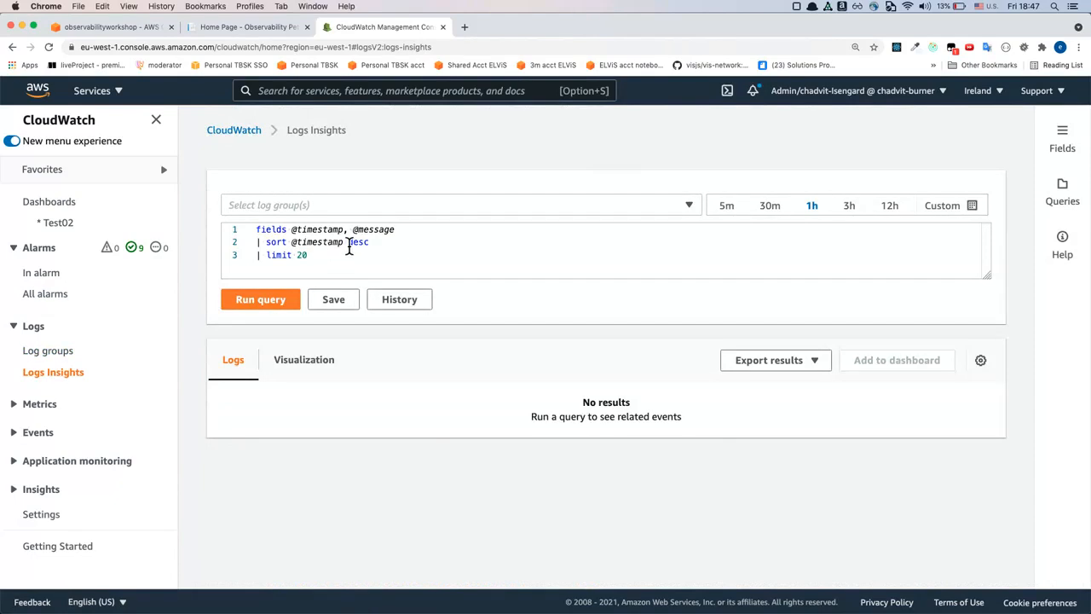
left_click(507, 212)
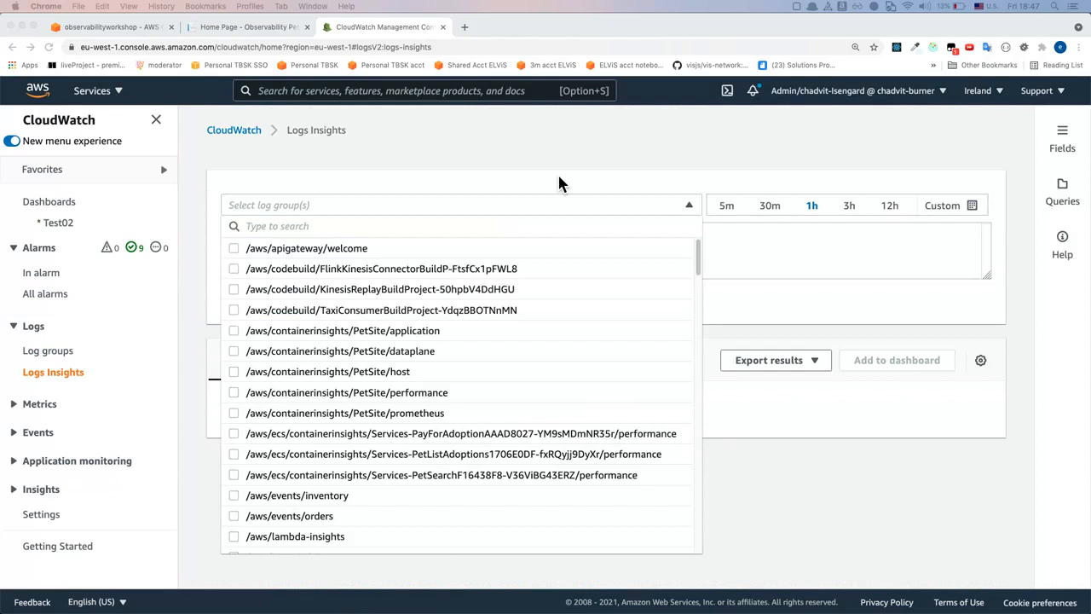
left_click(491, 211)
type("/ecs/")
left_click(345, 270)
left_click(759, 266)
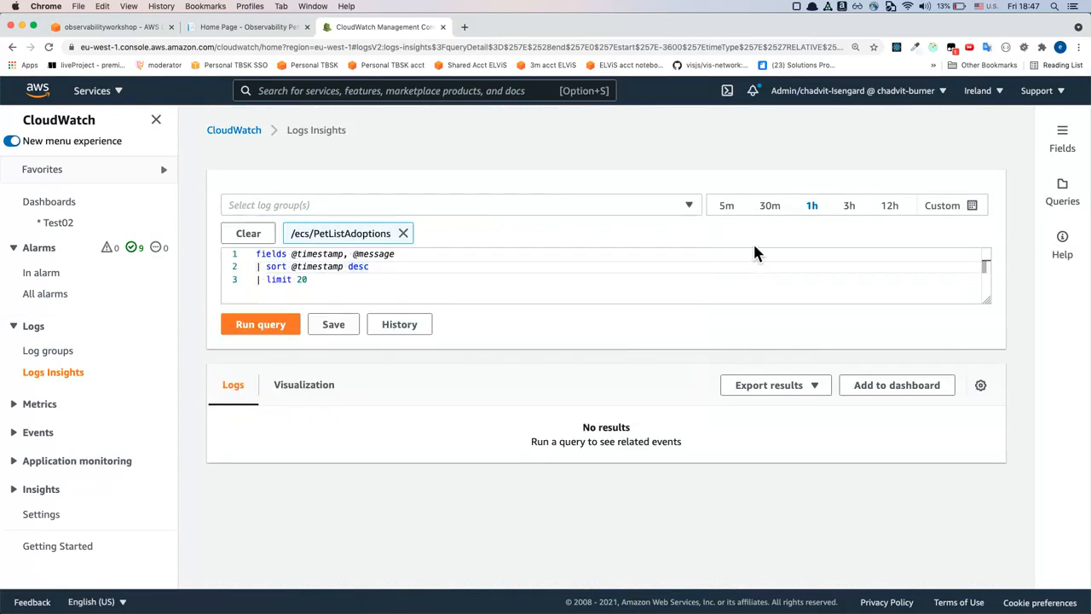
Run the default query over the last hour and review its histogram and the records sorted by timestamp
left_click(257, 325)
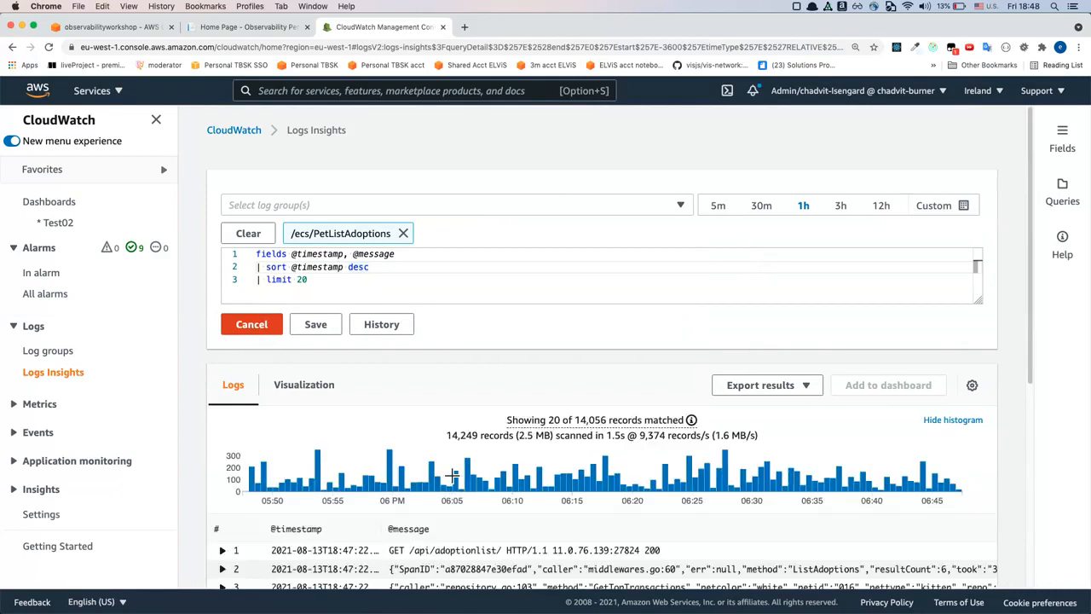
scroll(451, 474, "down", 1)
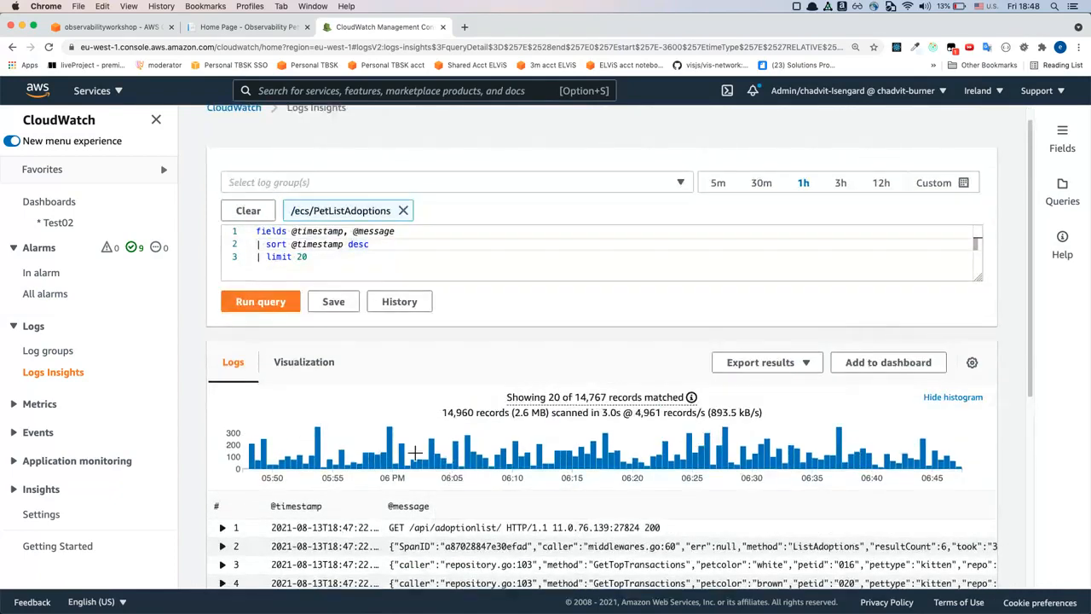
scroll(415, 451, "down", 1)
double_click(320, 218)
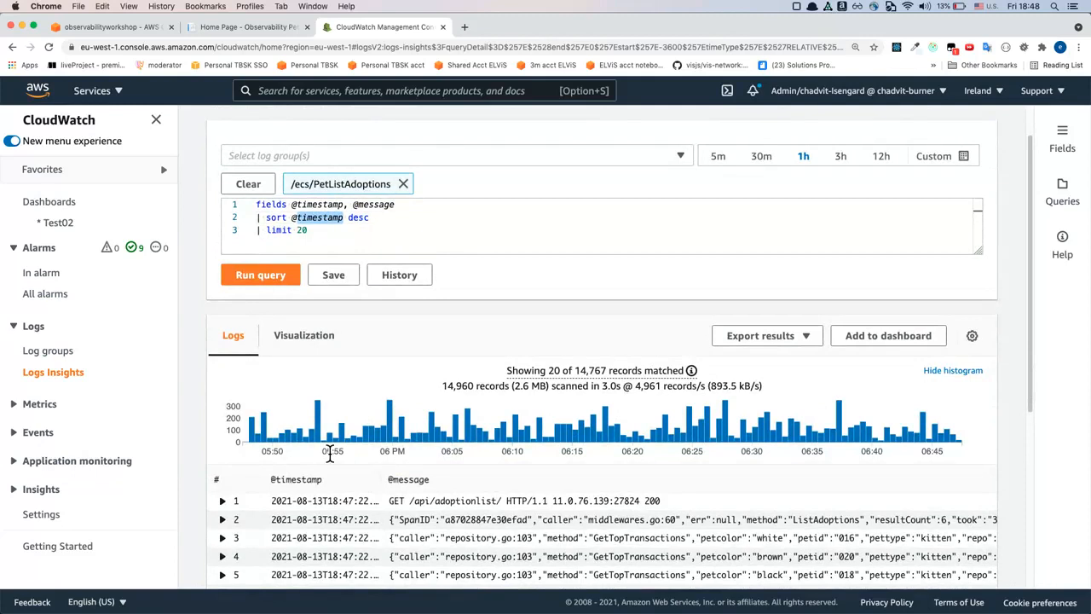
scroll(330, 451, "down", 3)
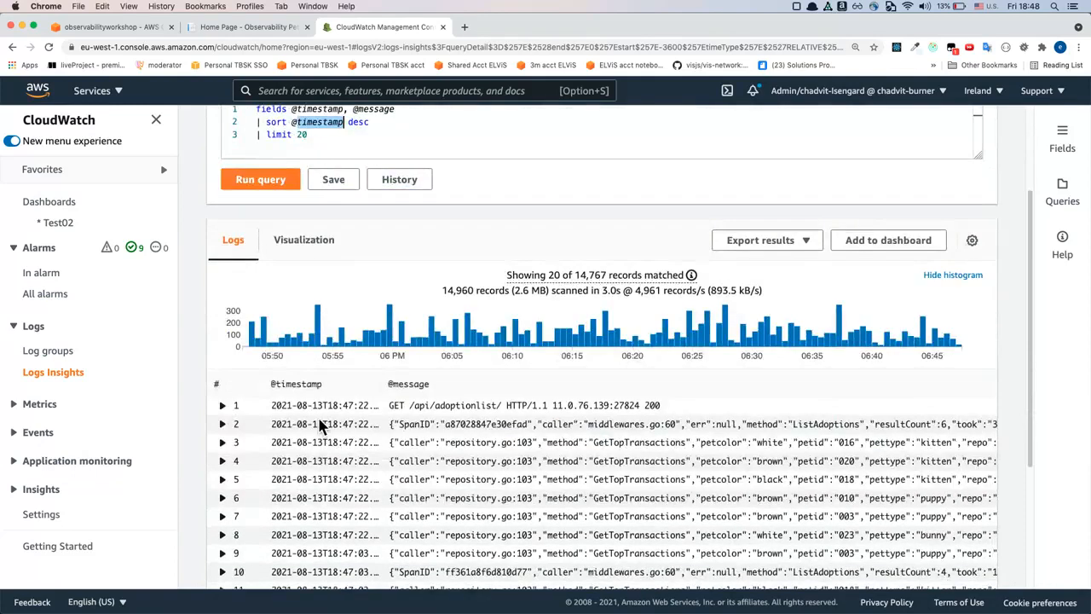
scroll(339, 501, "down", 1)
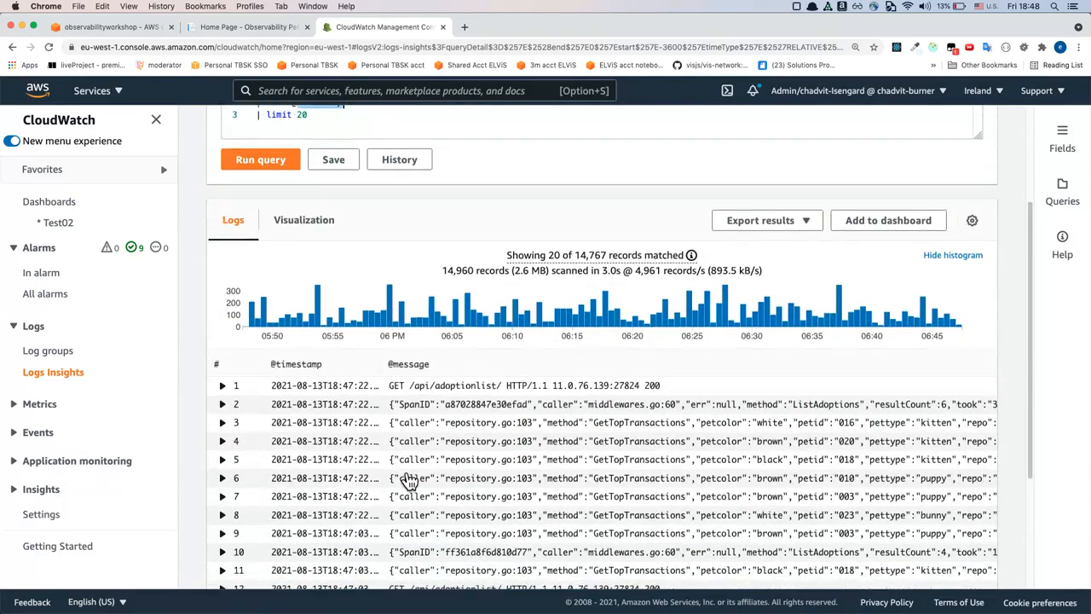
scroll(445, 453, "down", 5)
scroll(446, 453, "up", 4)
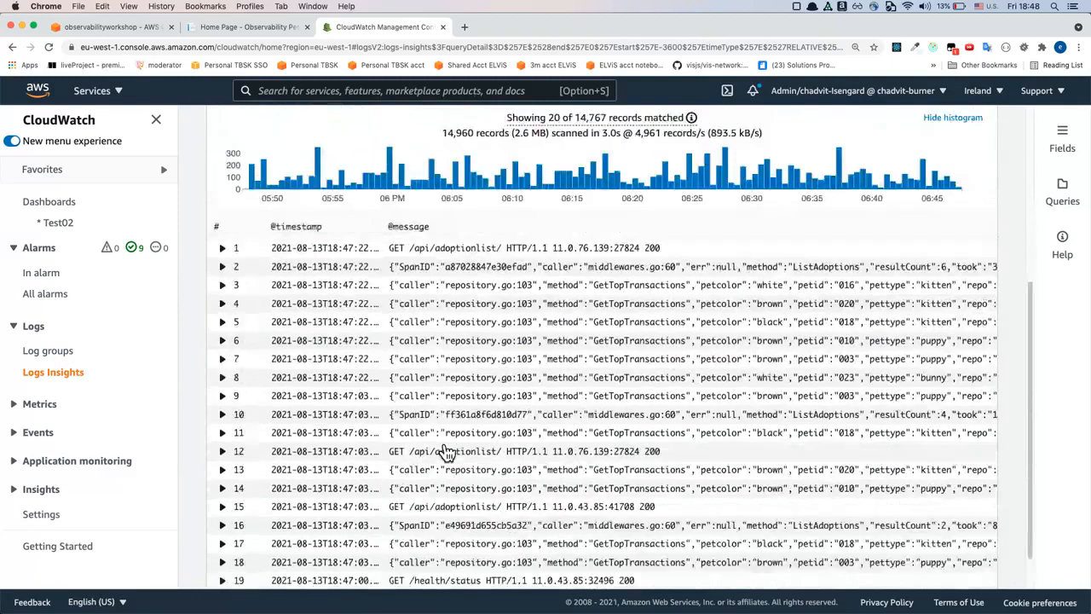
Expand the second record, the ListAdoptions message, and examine its field values against the query
left_click(459, 365)
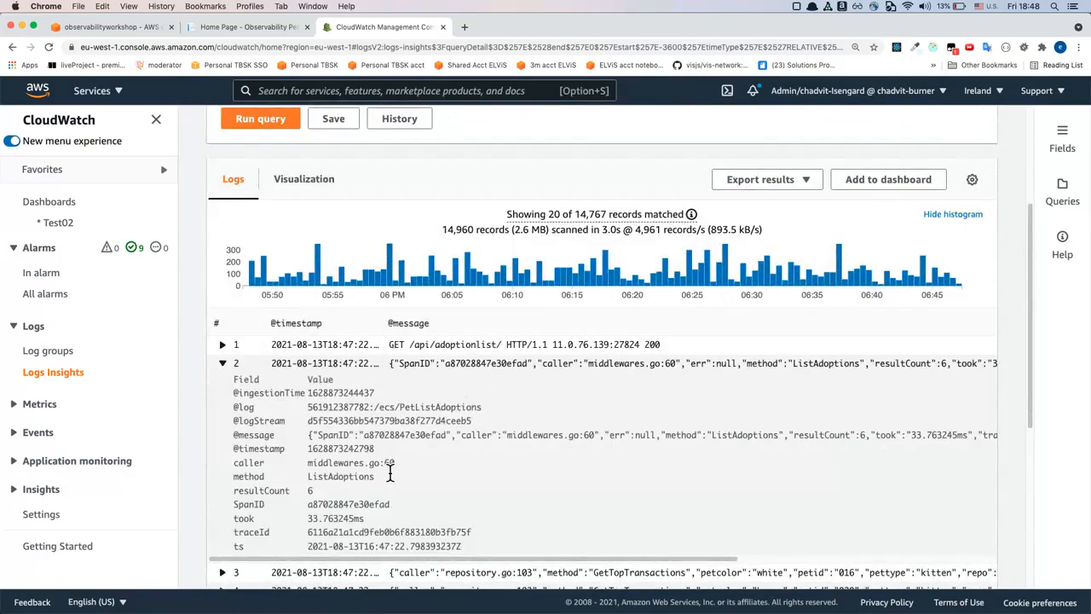
scroll(516, 323, "up", 5)
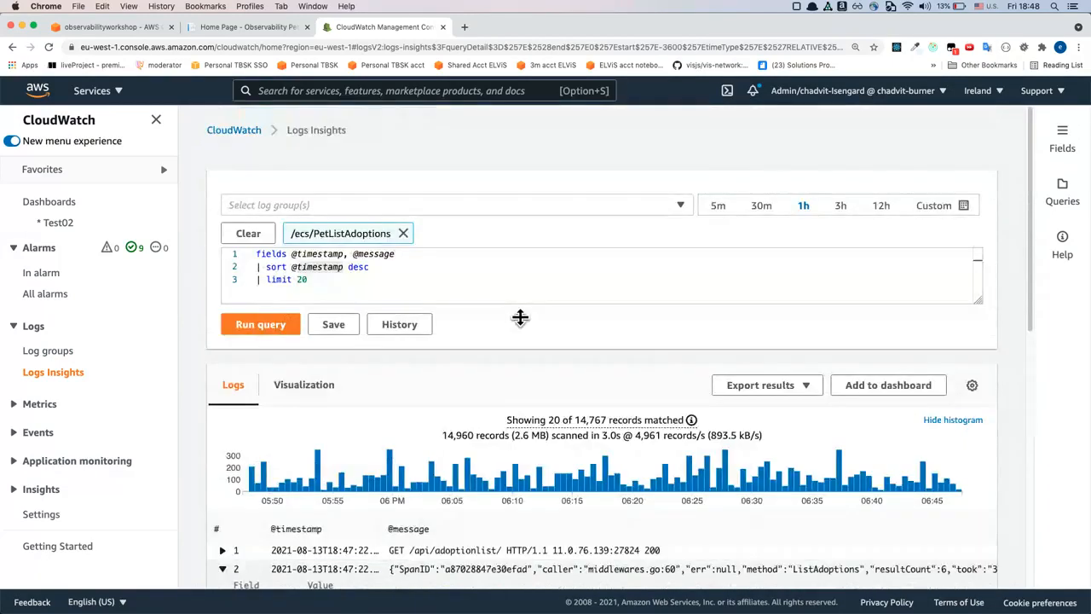
scroll(519, 317, "down", 3)
scroll(520, 317, "up", 1)
scroll(520, 317, "down", 4)
scroll(477, 311, "up", 3)
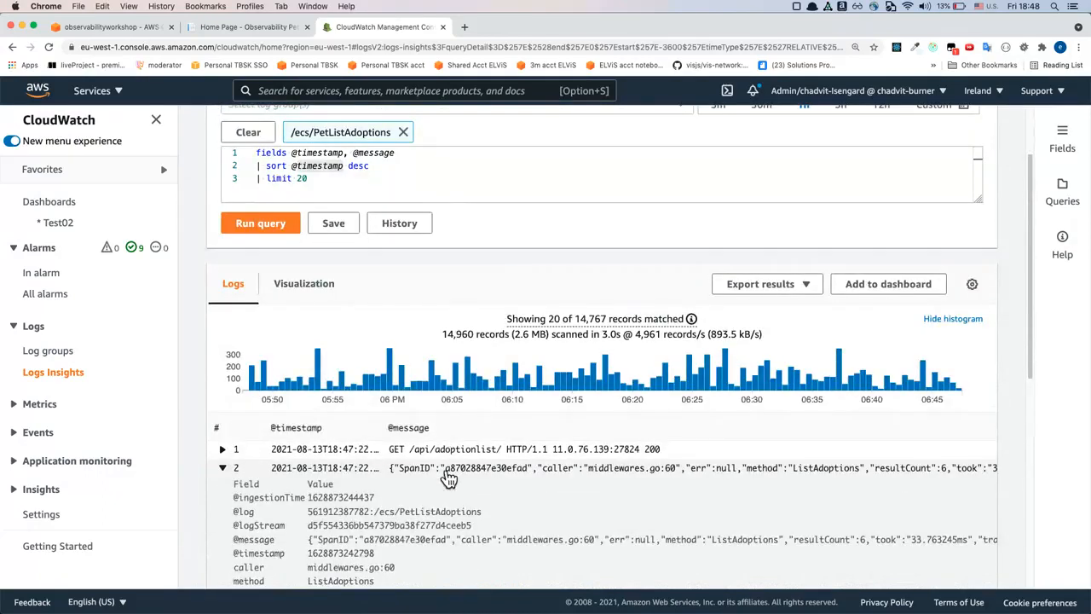
Show the fields discovered in the log group and look through the list
left_click(399, 168)
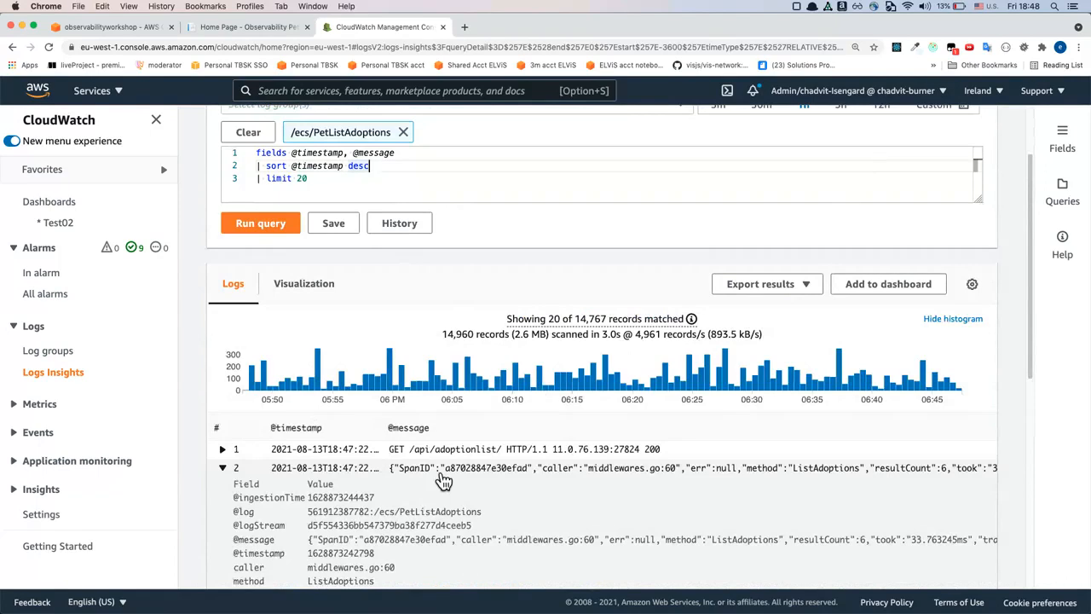
left_click(1063, 142)
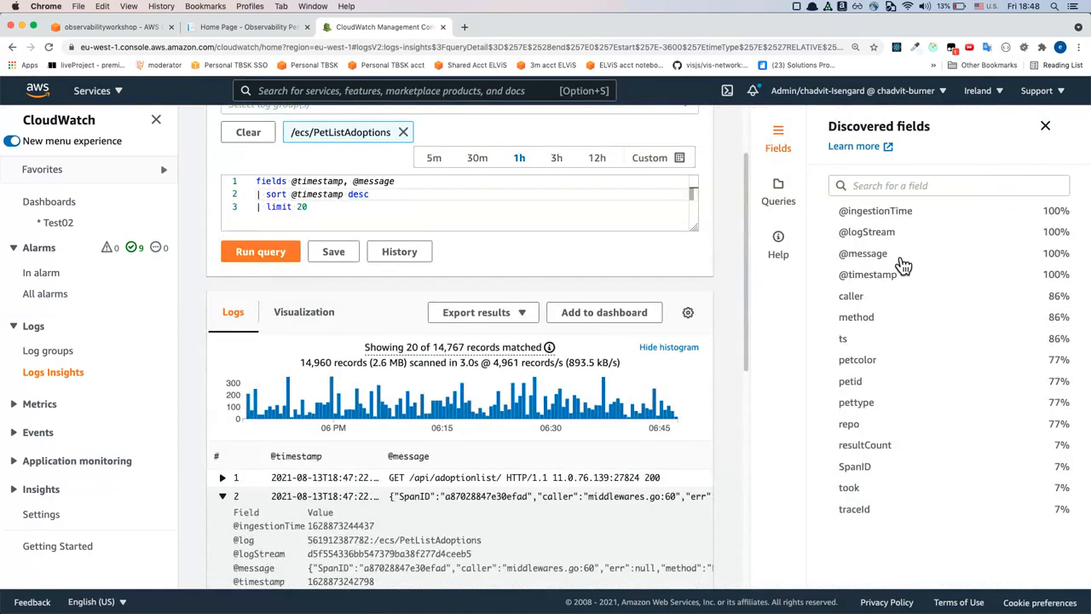
scroll(904, 266, "down", 2)
Add the discovered method field to the query's fields line, run the query and review the method column in the results
left_click(396, 183)
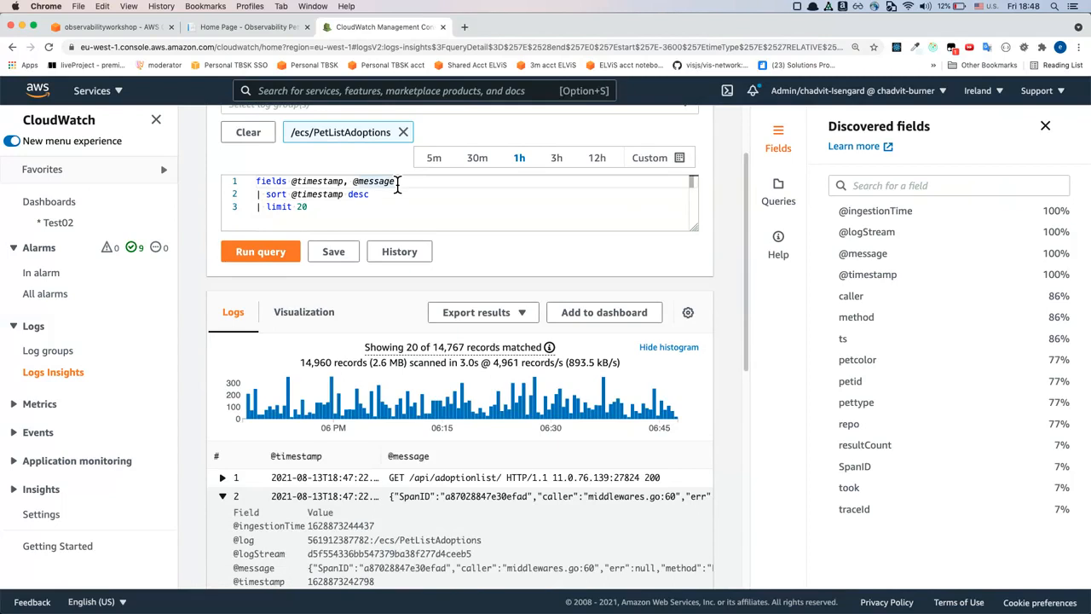
type(", met")
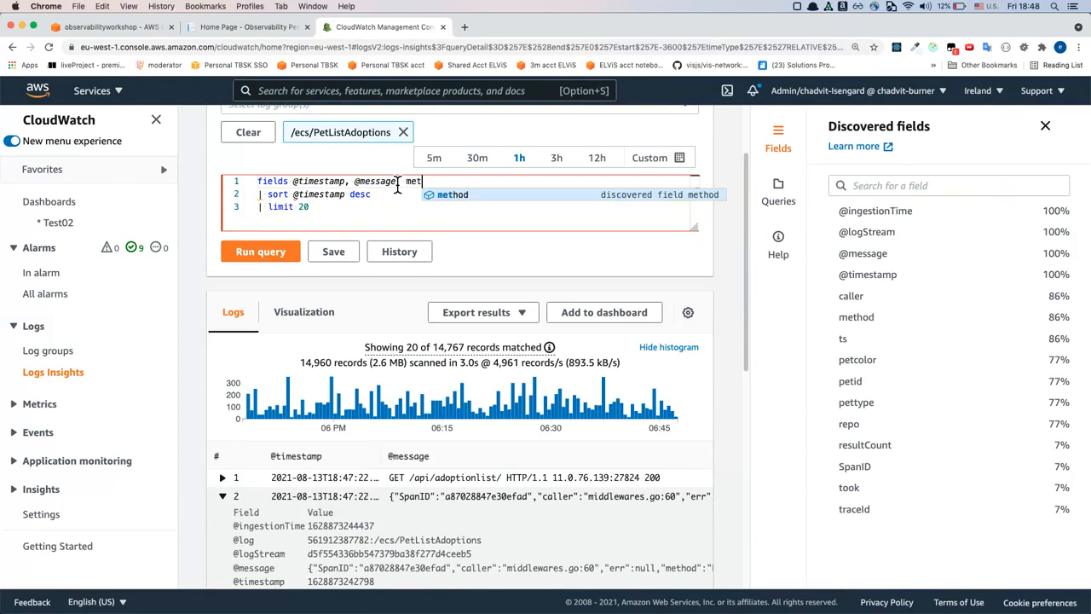
key("Return")
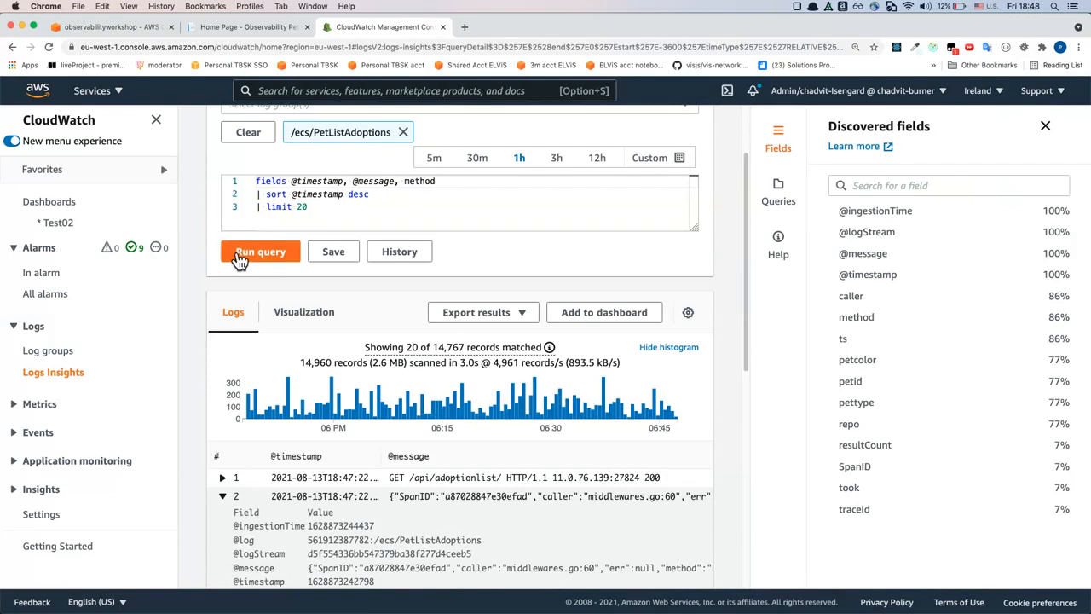
left_click(238, 257)
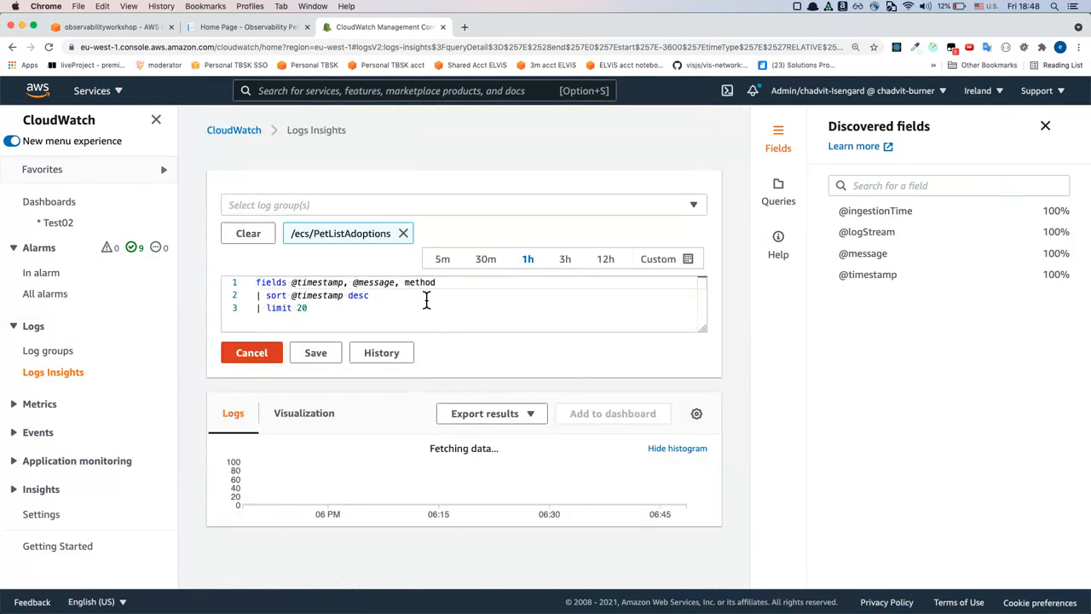
scroll(520, 462, "down", 5)
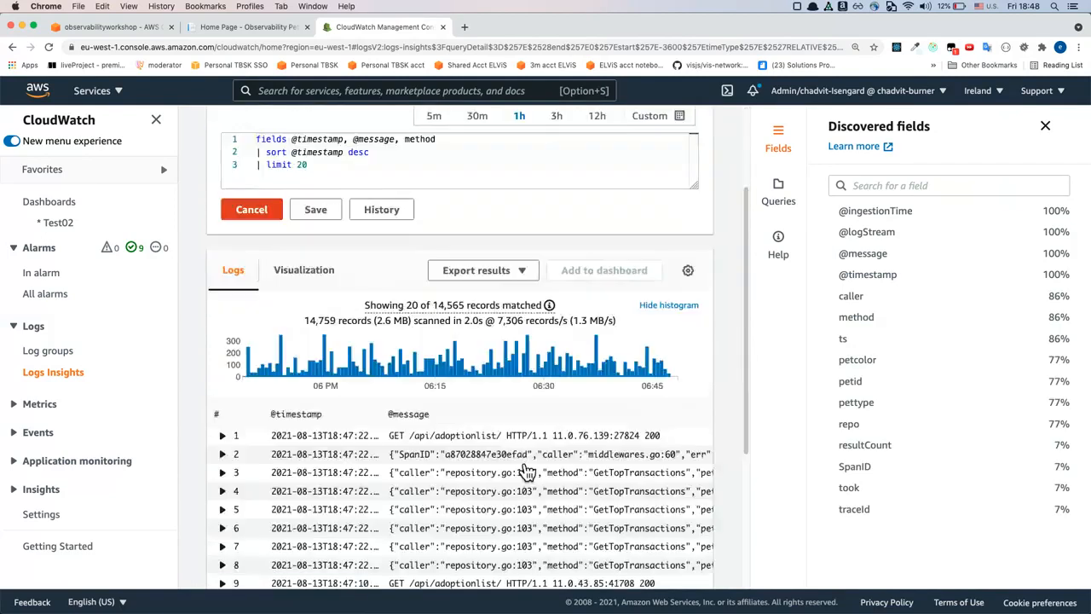
scroll(562, 487, "right", 2)
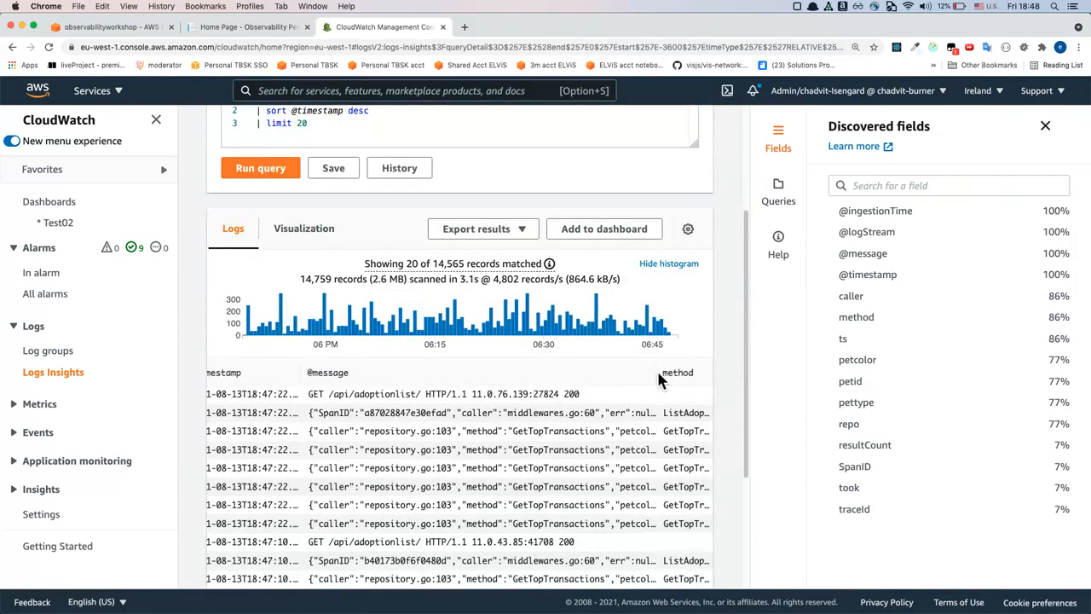
left_click_drag(659, 379, 656, 378)
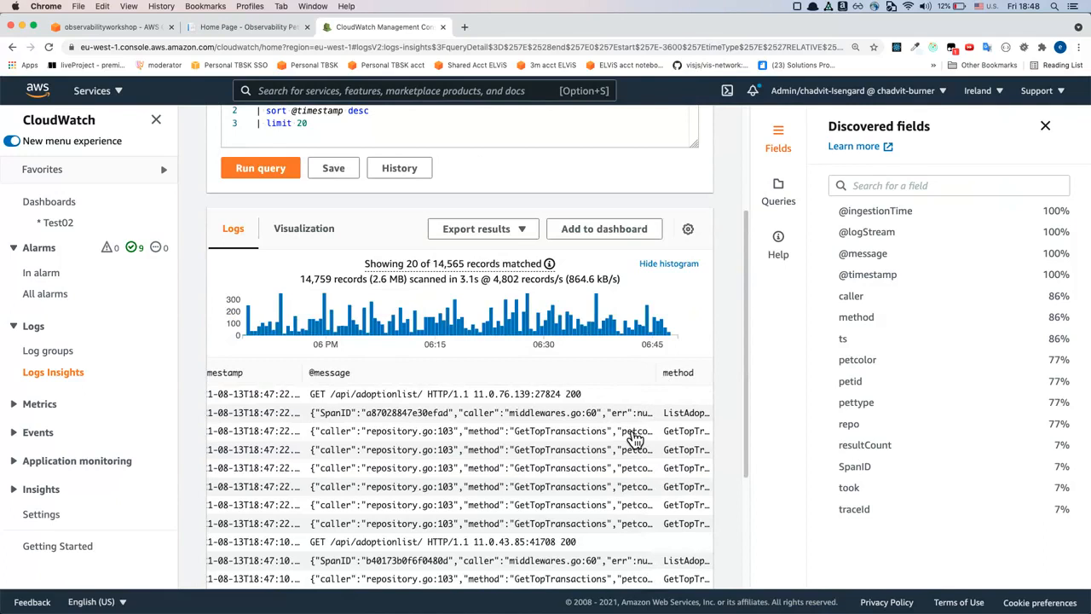
scroll(625, 426, "up", 5)
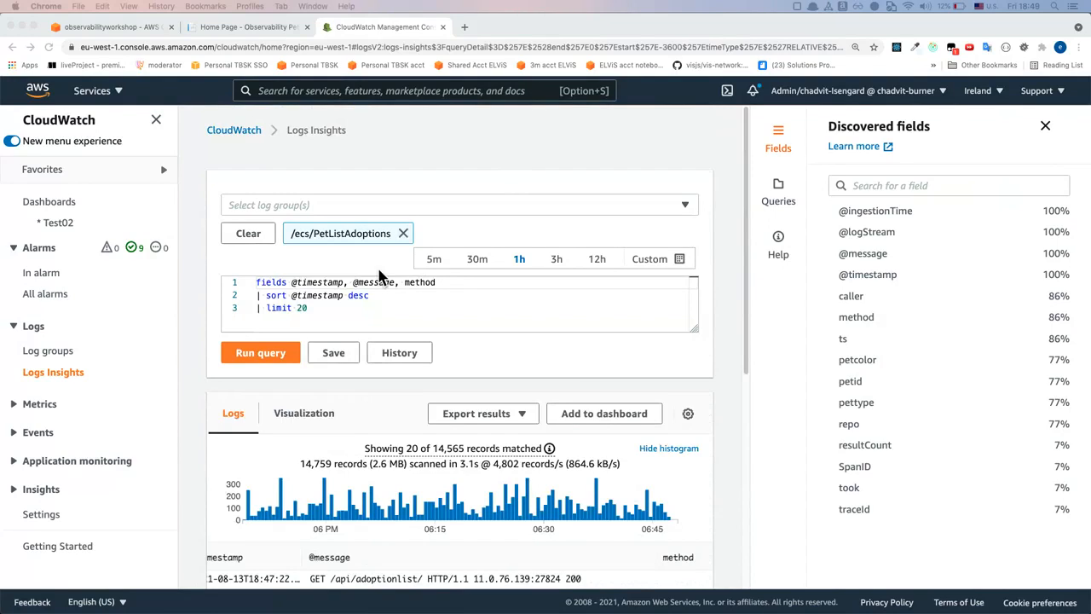
left_click(349, 319)
key("cmd+a")
key("cmd+v")
left_click(398, 285)
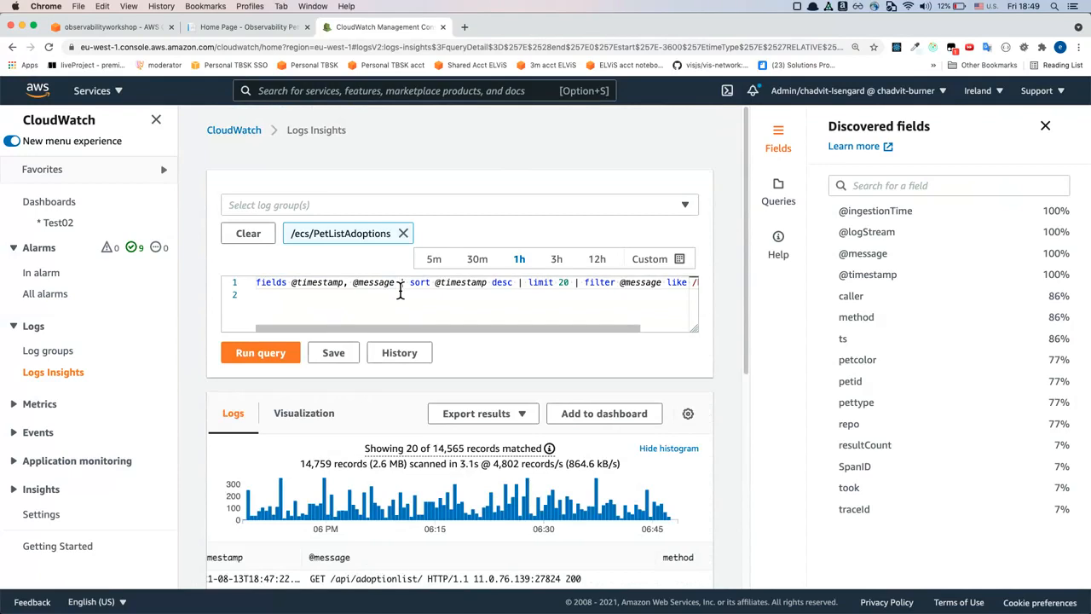
key("Return")
left_click(372, 303)
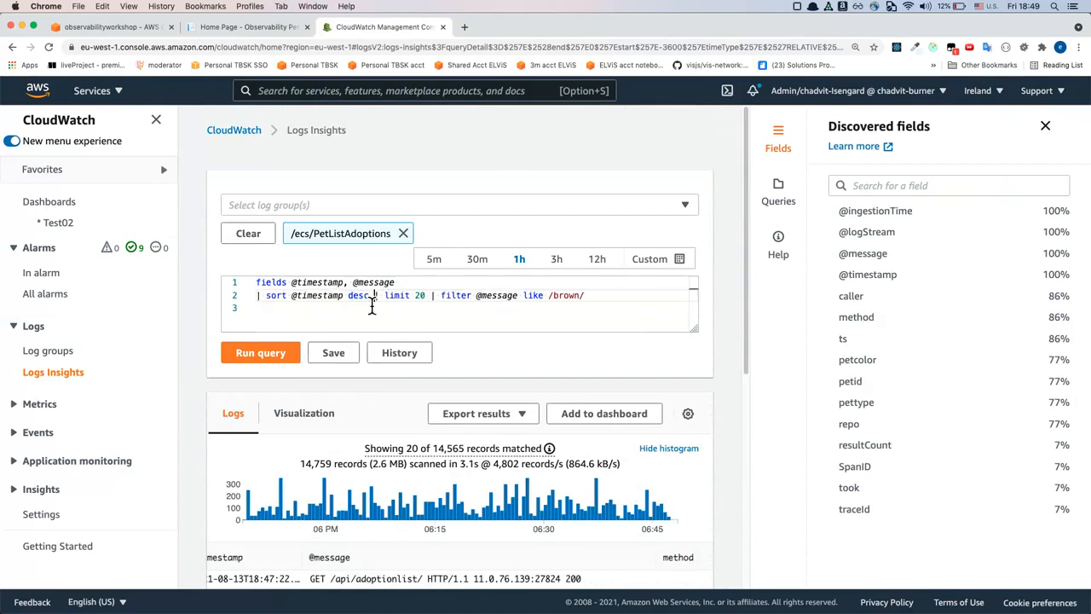
key("Return")
left_click(316, 307)
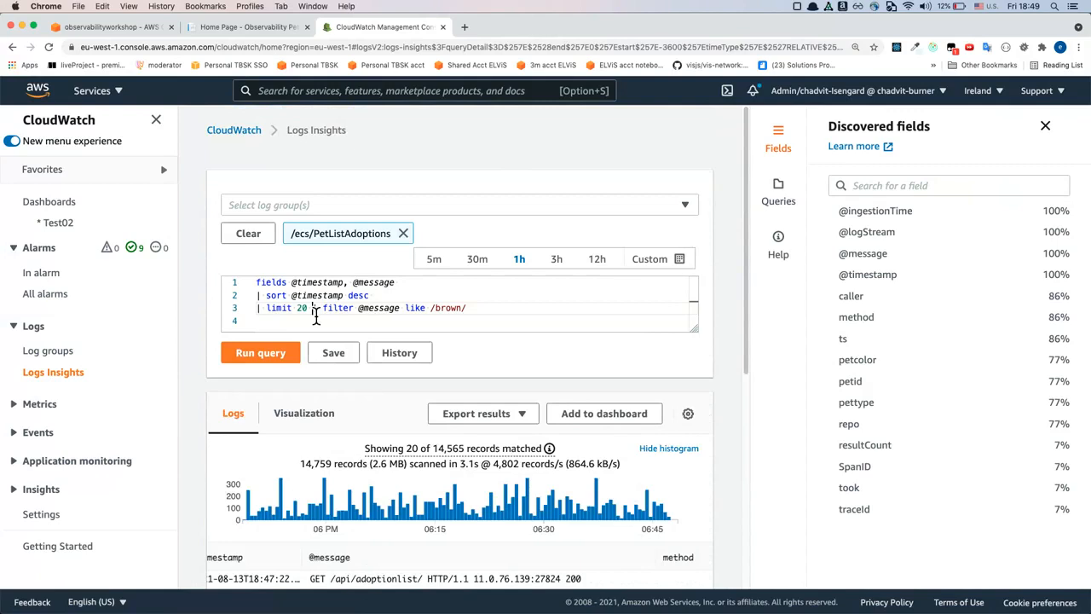
key("Return")
Check the /brown/ filter term and run the filtered query on the /ecs/PetListAdoptions logs
scroll(384, 324, "up", 1)
scroll(381, 318, "down", 1)
double_click(388, 314)
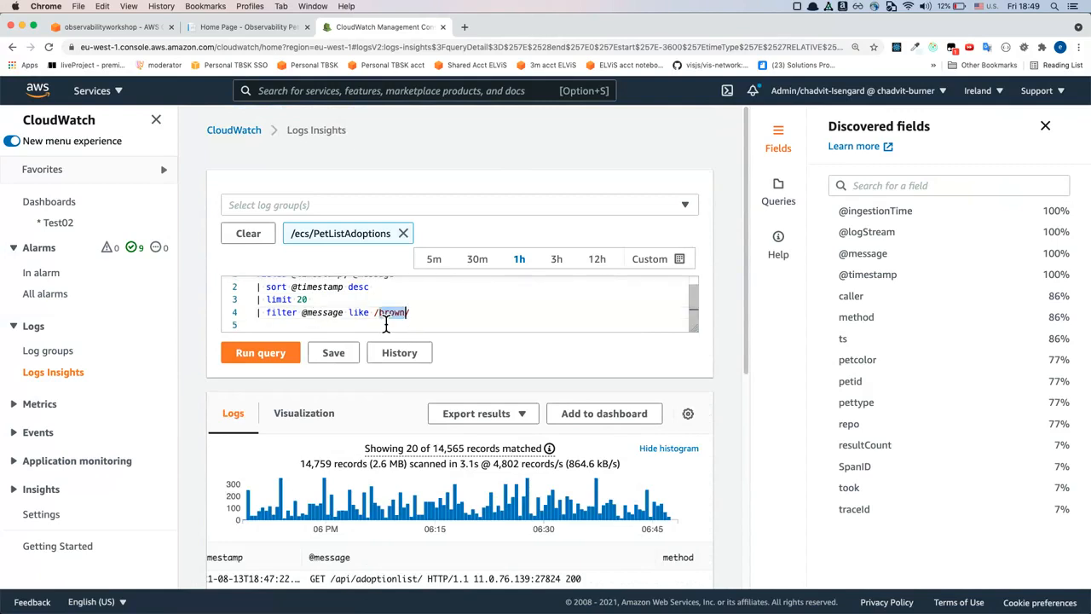
left_click(271, 361)
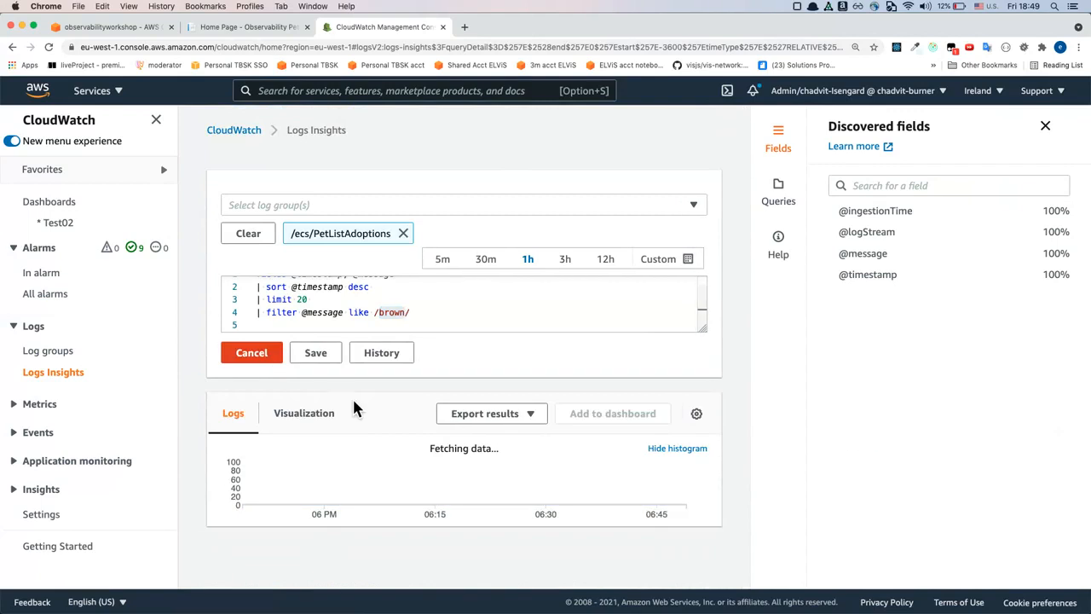
Switch to the pet adoption home page, check the available color filter options, and return to Logs Insights
left_click(249, 27)
left_click(337, 227)
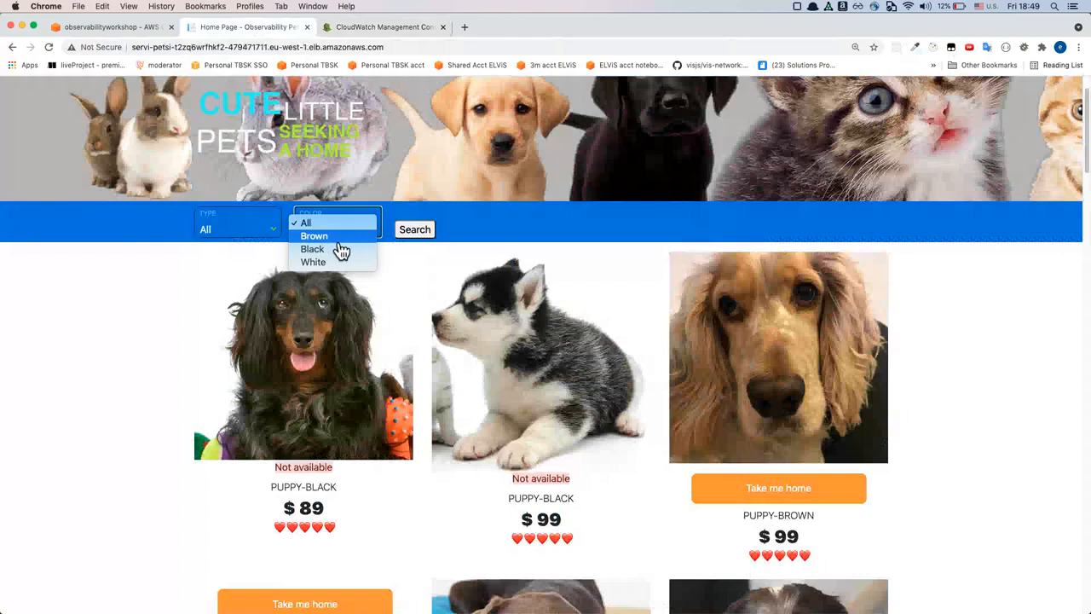
left_click(396, 31)
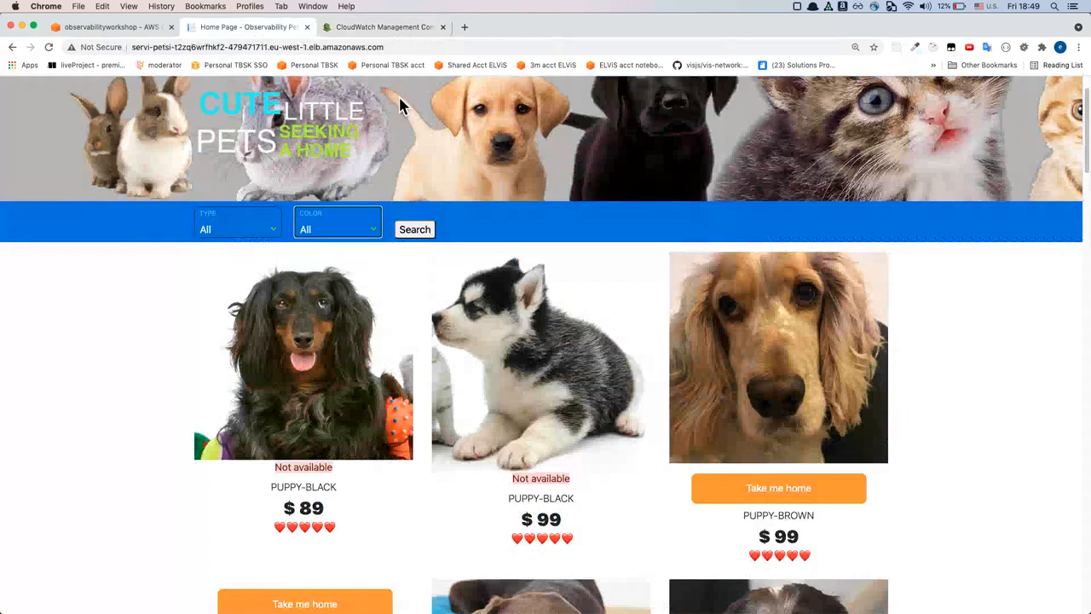
left_click(415, 34)
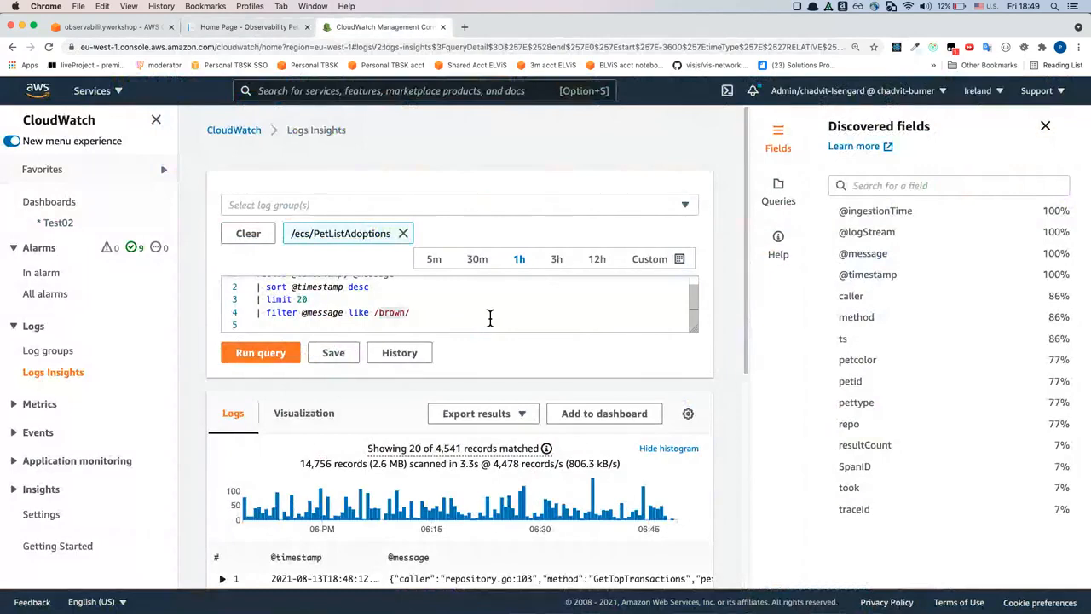
Expand the third record of the filtered results and compare its field values with the query's commands
scroll(501, 548, "down", 5)
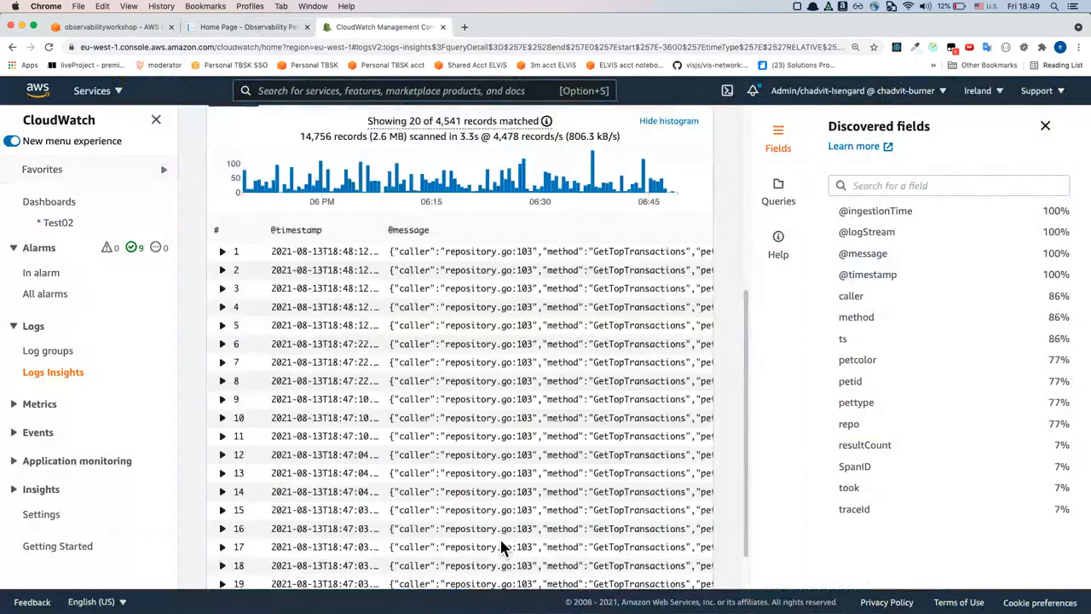
scroll(501, 548, "right", 1)
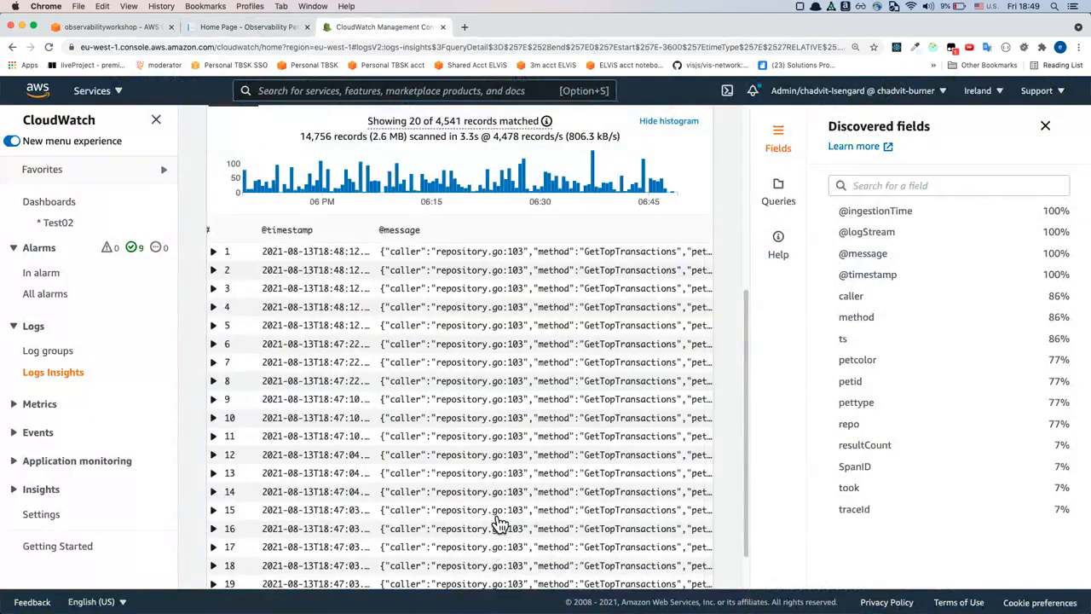
left_click(401, 292)
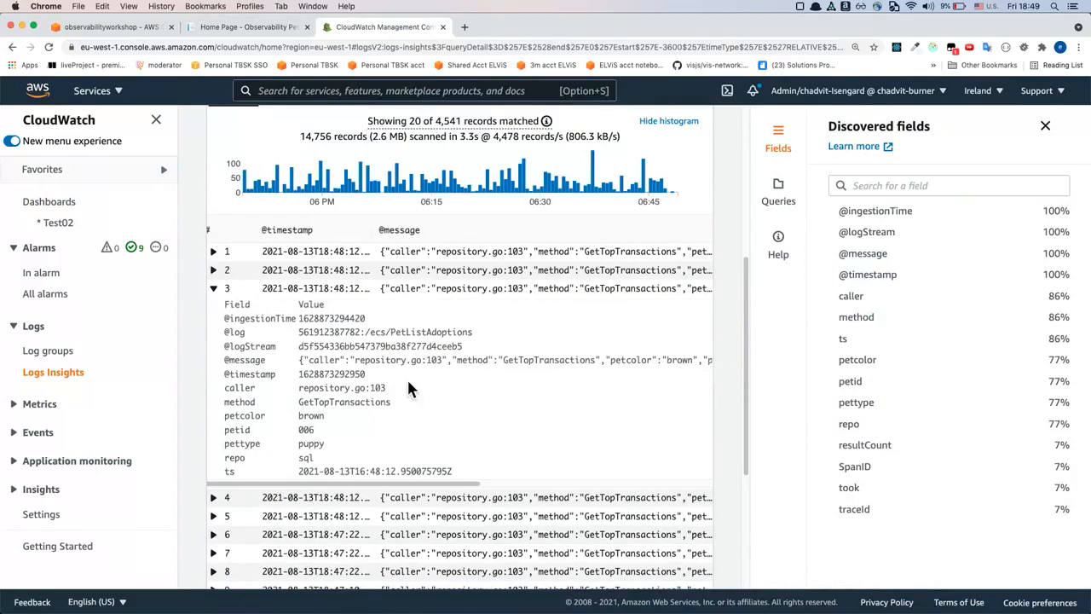
scroll(406, 377, "up", 5)
left_click(461, 300)
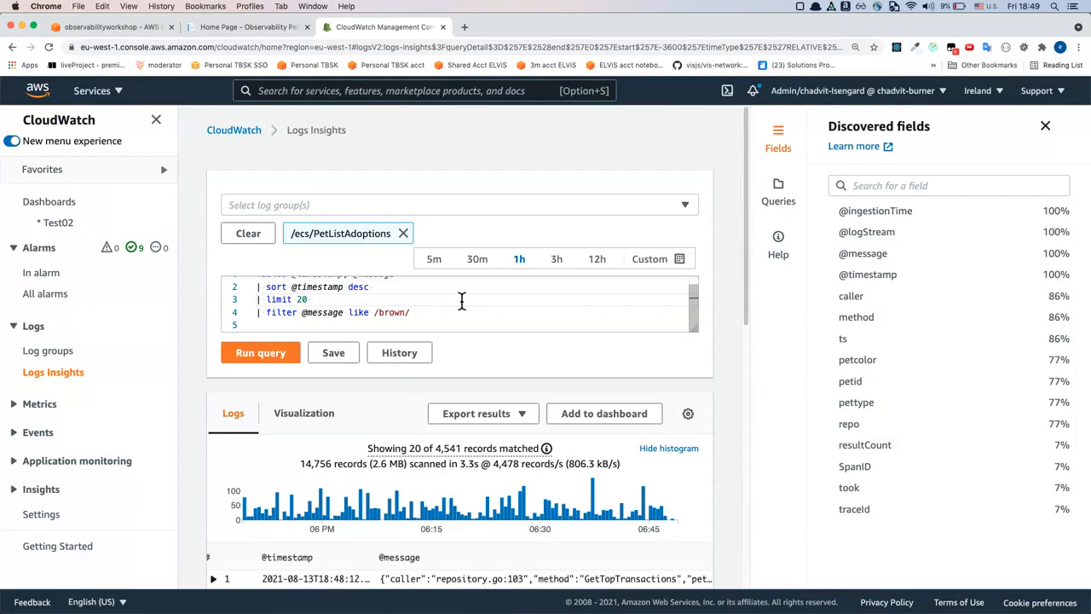
scroll(461, 301, "up", 1)
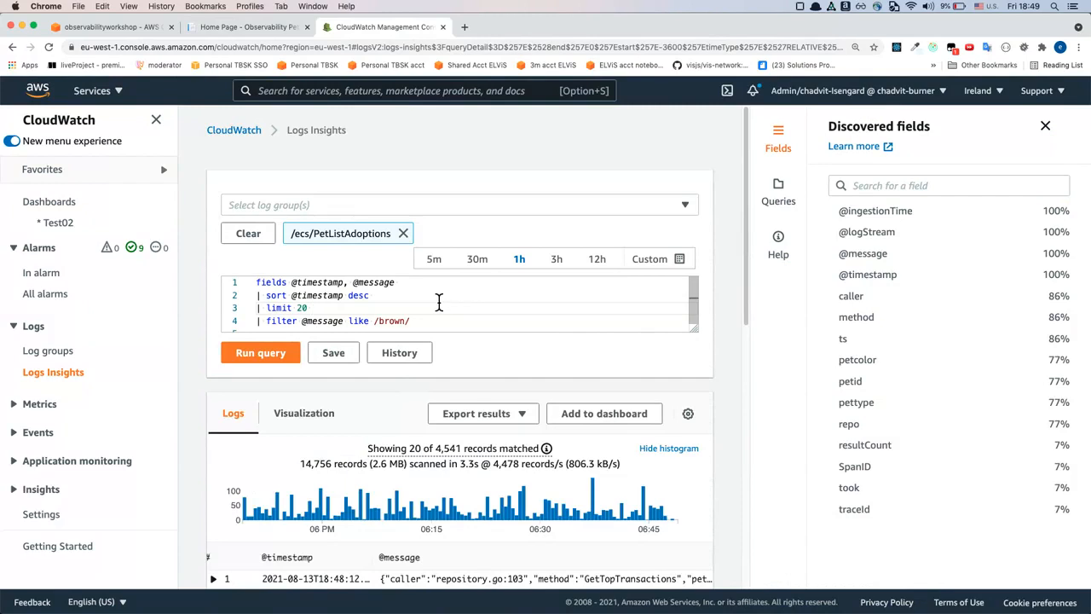
Open the saved and sample queries overview and expand the Lambda sample queries
left_click(794, 209)
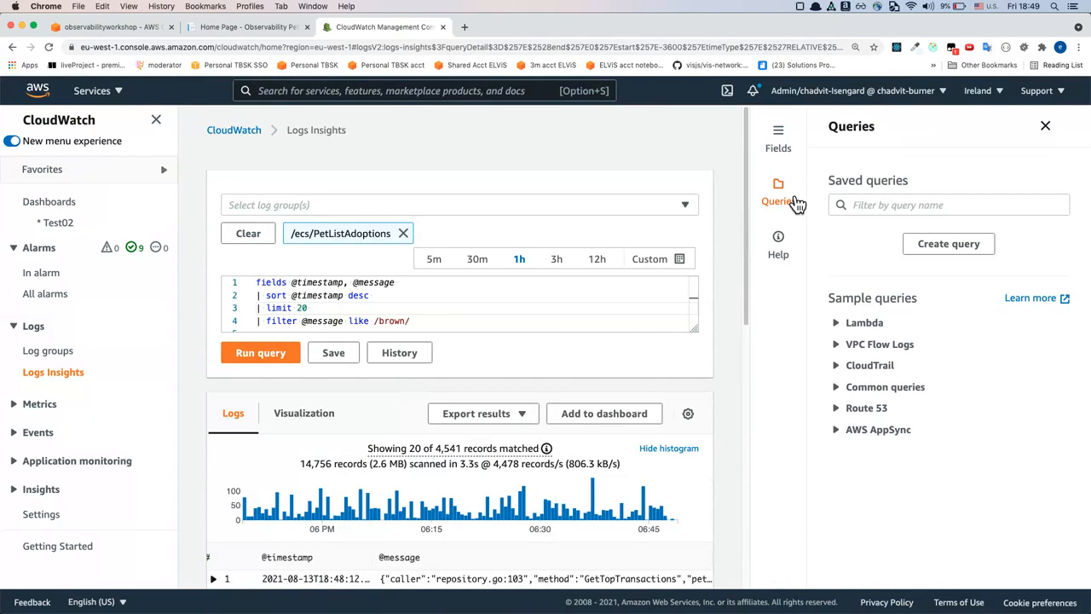
left_click(794, 203)
left_click(1062, 201)
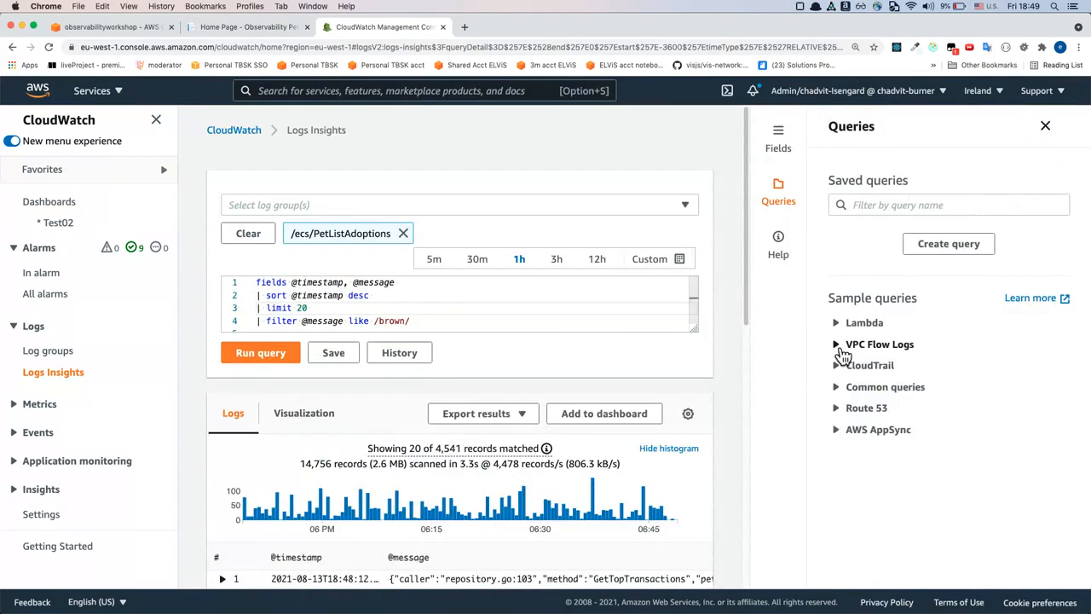
left_click(841, 352)
left_click(840, 351)
left_click(839, 327)
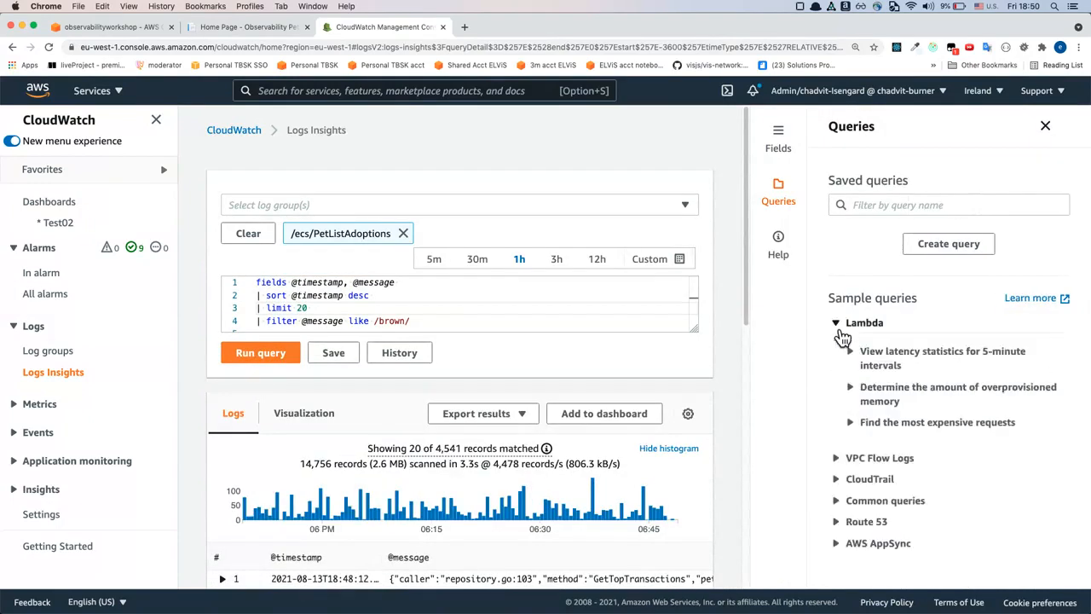
Examine the Lambda sample query for latency statistics in 5-minute intervals, then collapse it
left_click(897, 368)
key("super+a")
left_click(889, 413)
triple_click(897, 420)
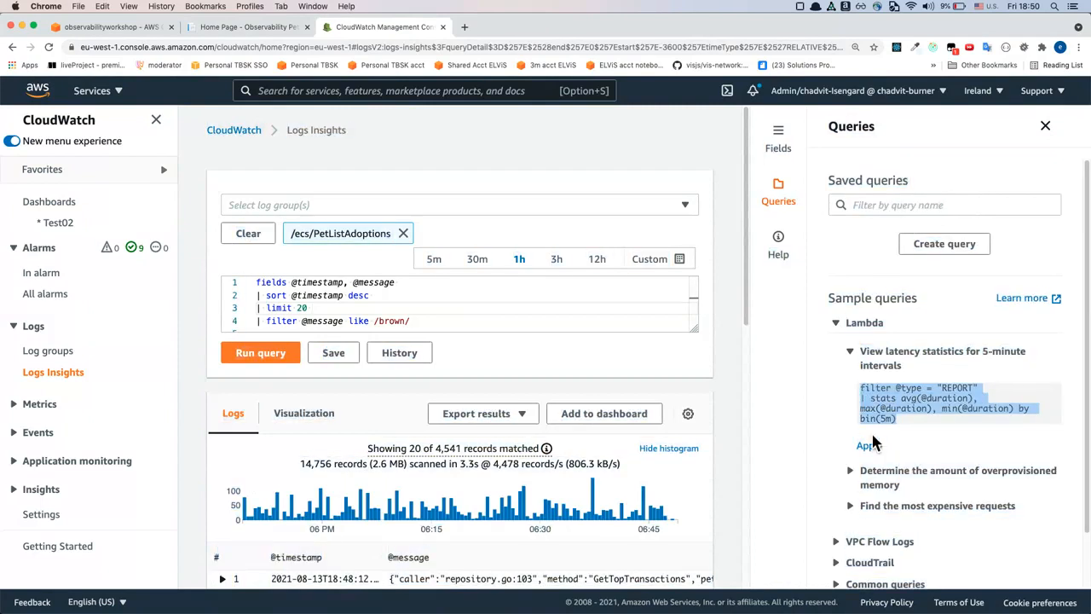
left_click(883, 424)
left_click(851, 358)
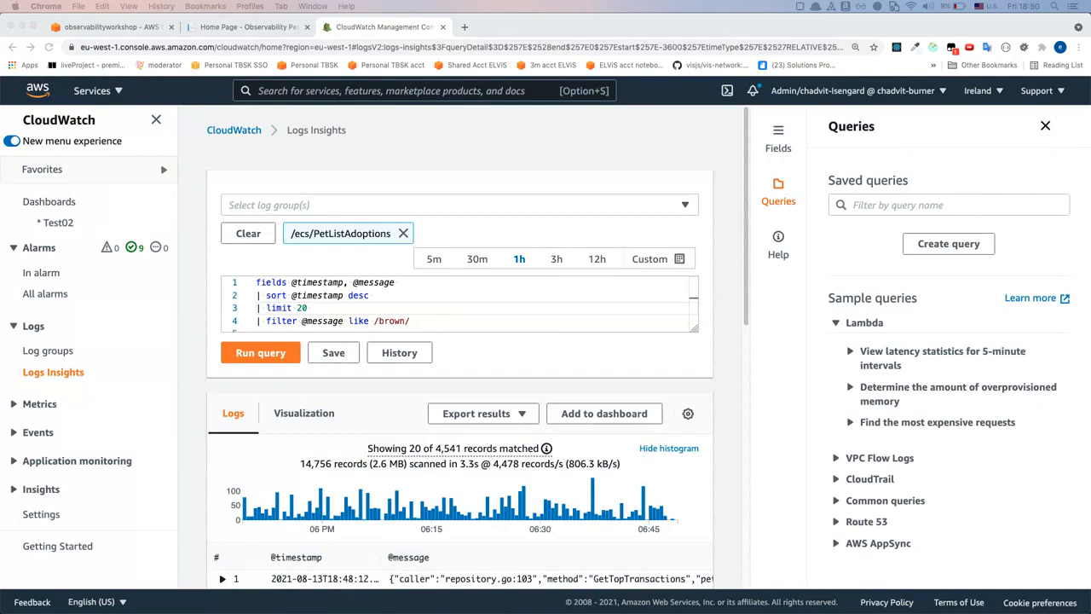
key("super+Tab")
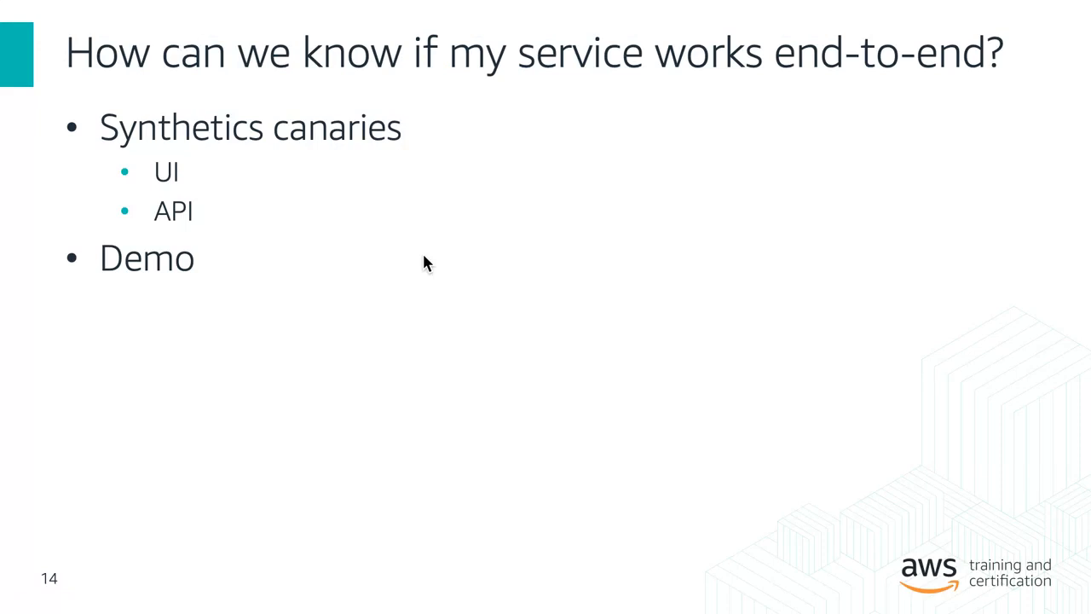
key("super+Tab")
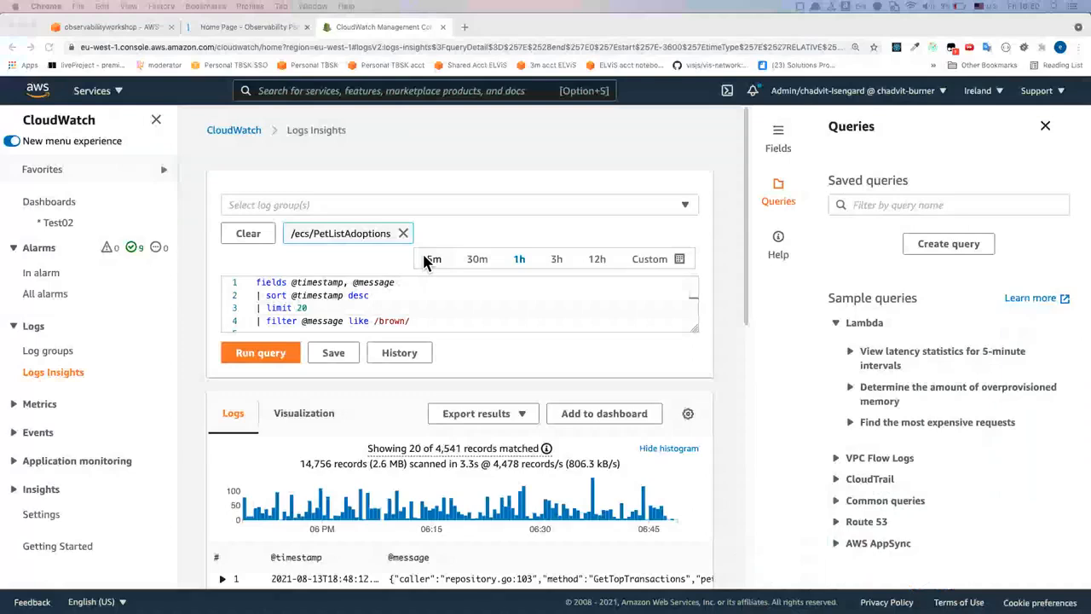
Collapse the Logs and Alarms navigation sections and open Synthetics Canaries under Application monitoring
left_click(34, 327)
left_click(48, 252)
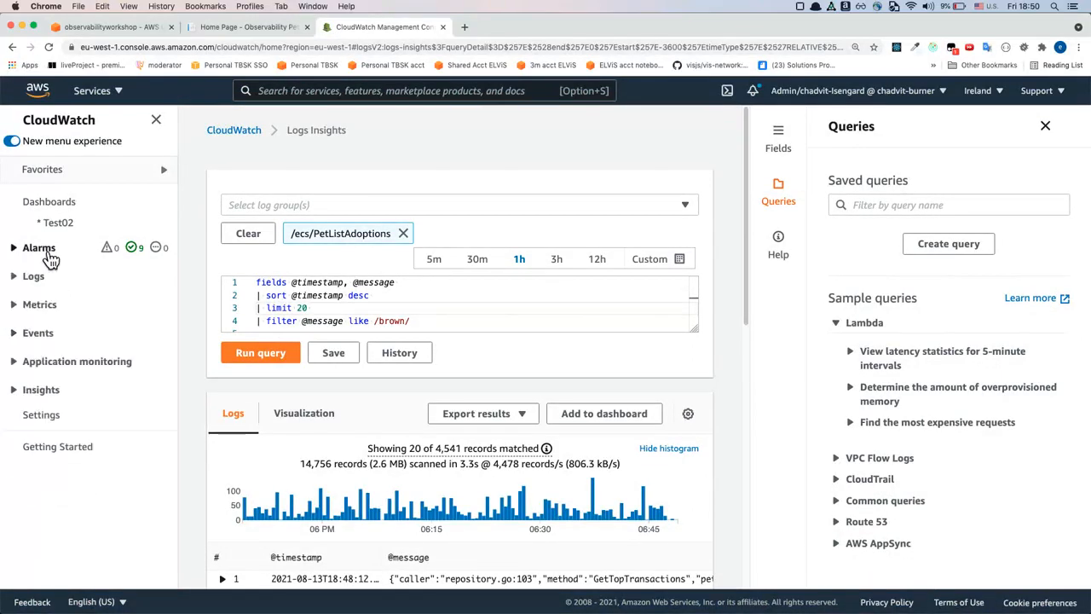
left_click(47, 363)
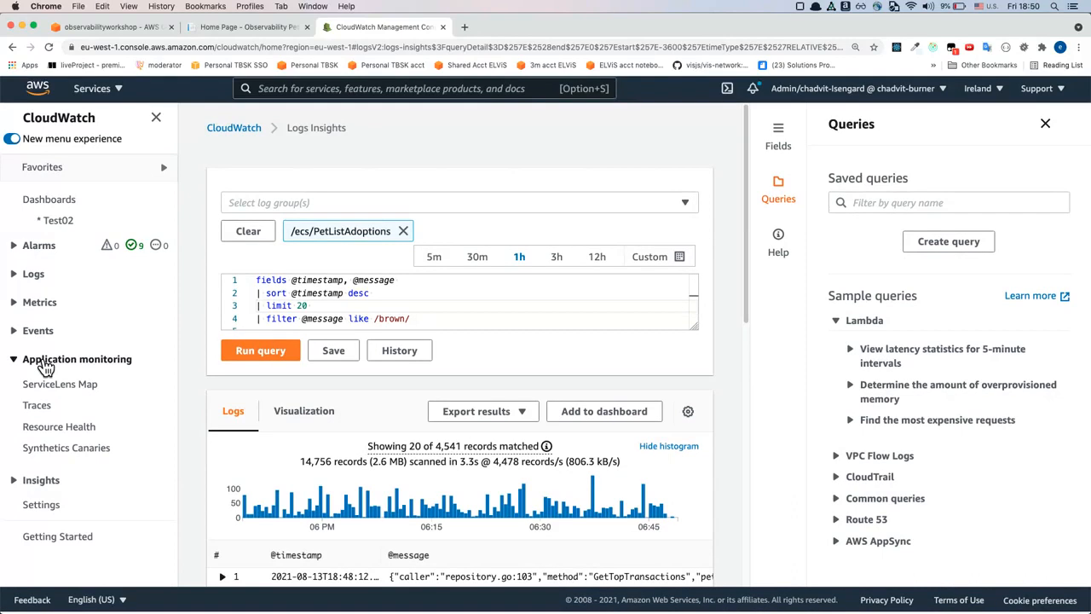
left_click(72, 455)
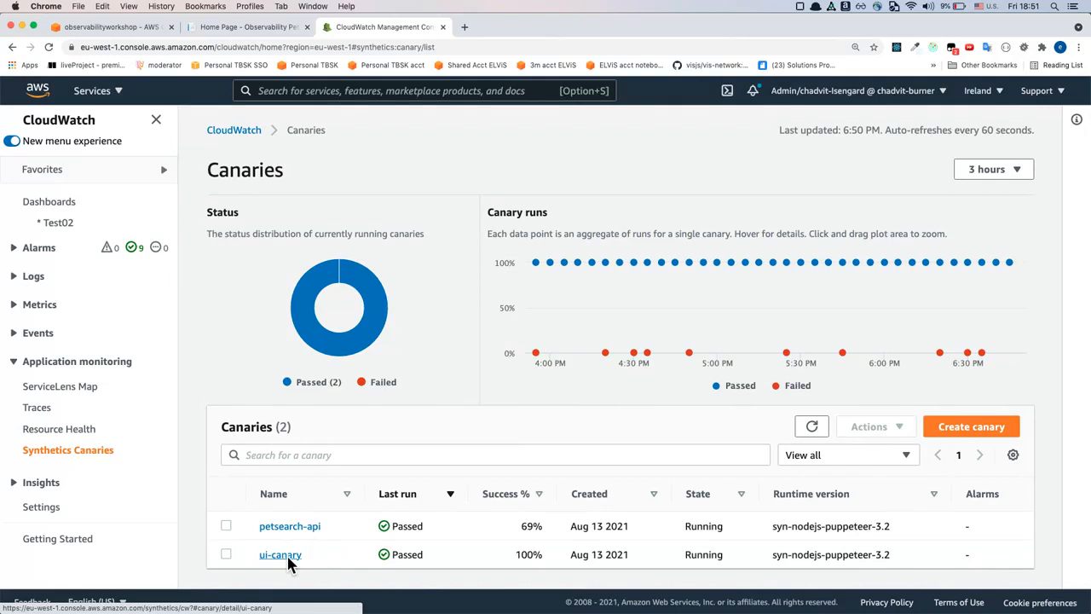
Open the ui-canary details and review its summary, canary runs and executed steps
left_click(289, 559)
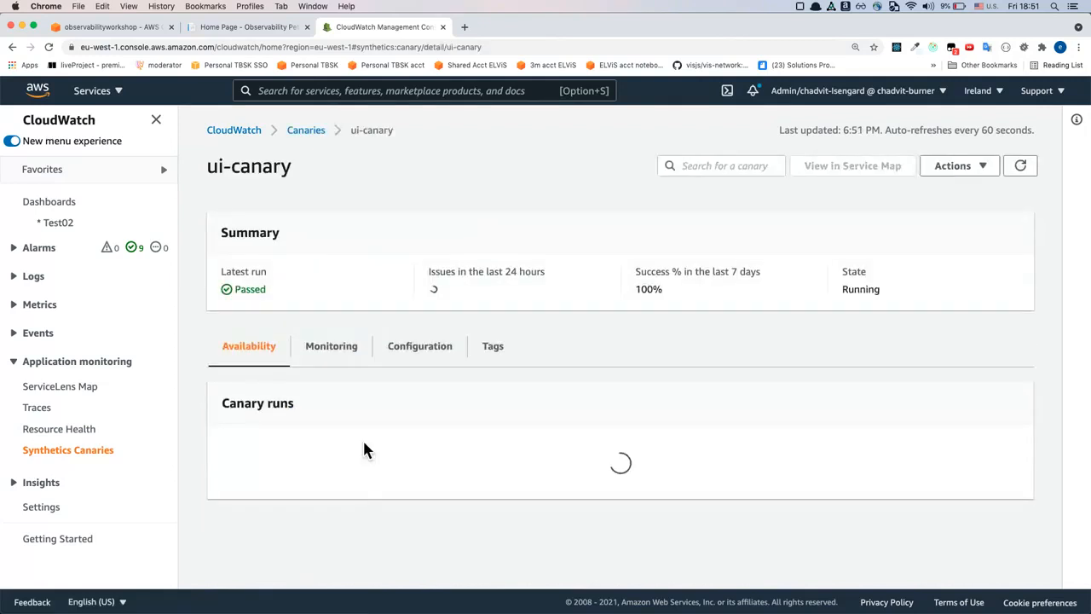
scroll(541, 389, "down", 3)
scroll(545, 392, "down", 3)
scroll(541, 390, "up", 1)
scroll(550, 395, "down", 1)
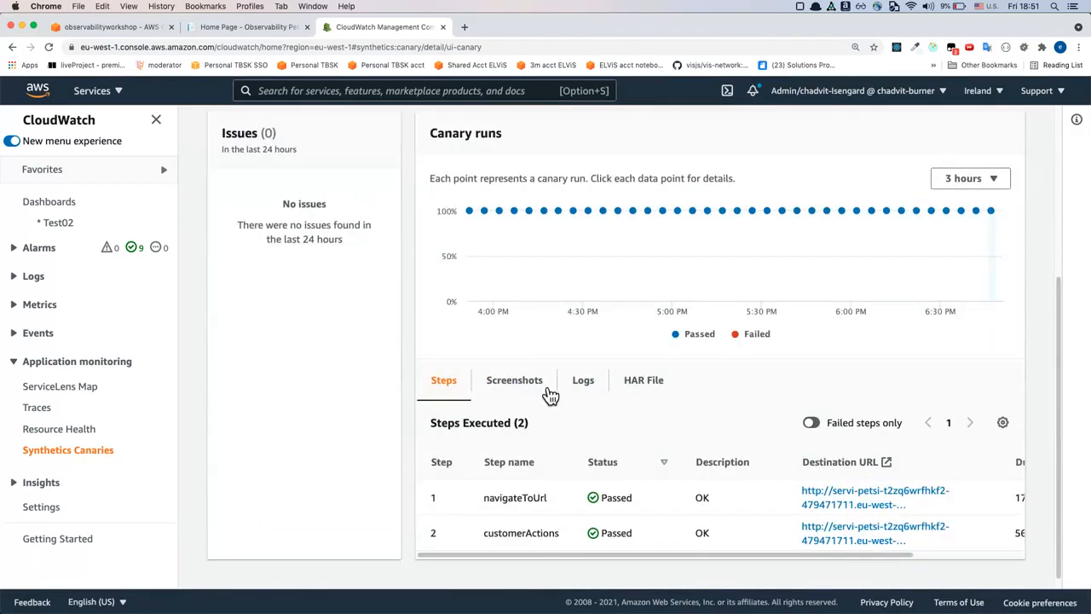
Examine the navigateToUrl and customerActions steps and the availability points in the ui-canary runs chart
scroll(550, 393, "down", 1)
double_click(516, 486)
double_click(538, 522)
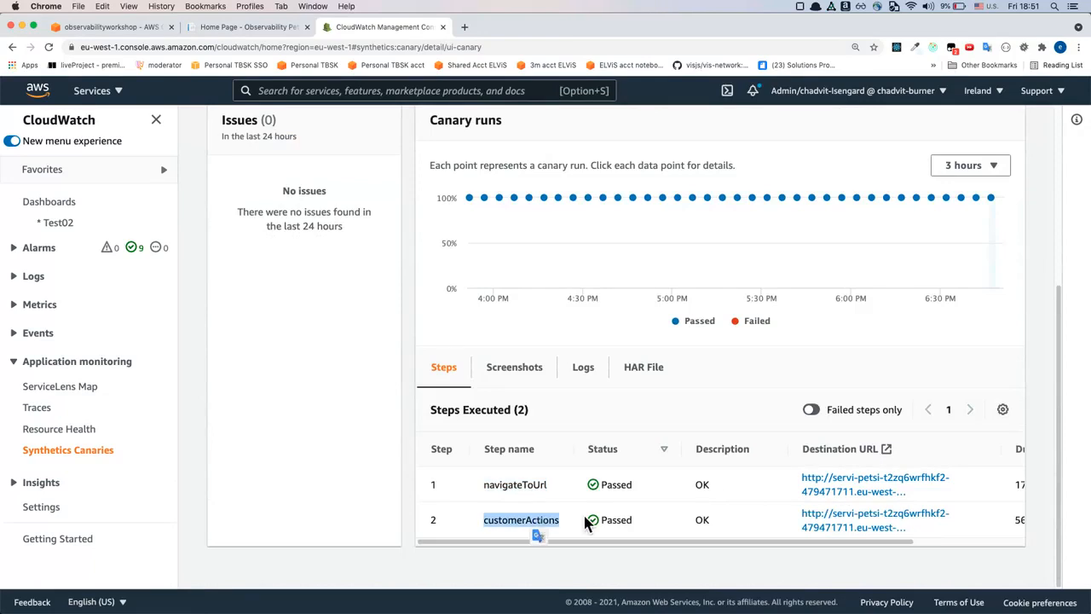
scroll(551, 407, "up", 1)
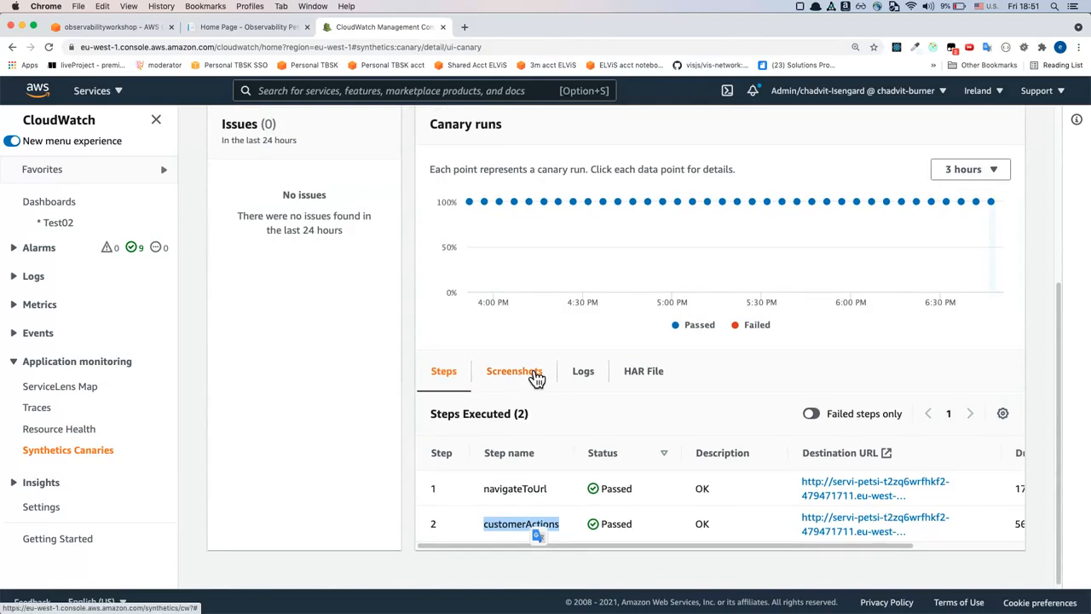
mouse_move(558, 190)
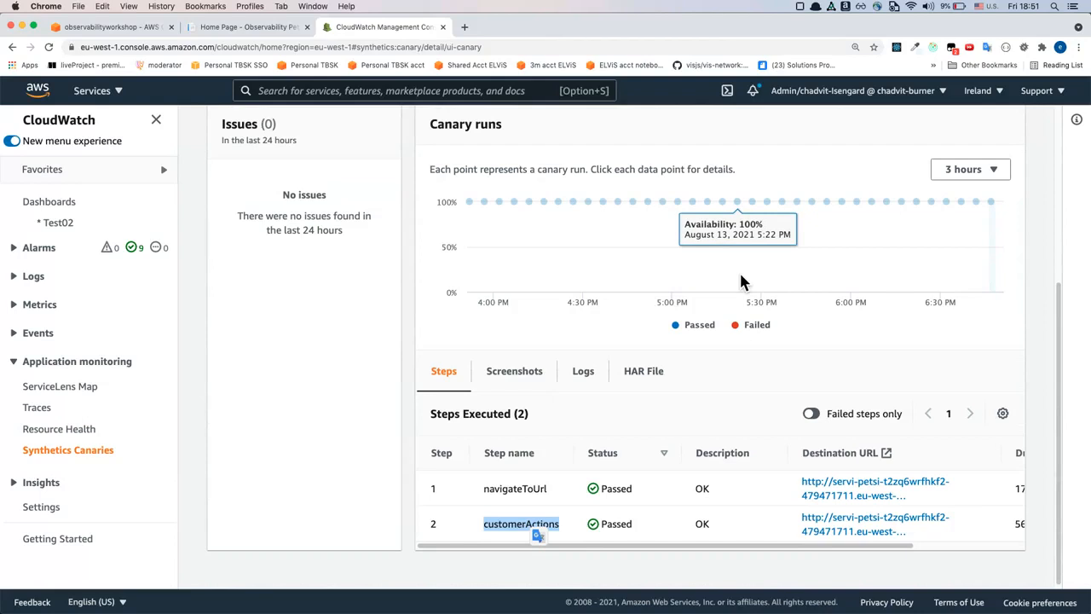
Open the ui-canary run's screenshots and examine the navigateToUrl starting and succeeded captures
left_click(534, 384)
scroll(524, 389, "down", 4)
scroll(528, 391, "down", 1)
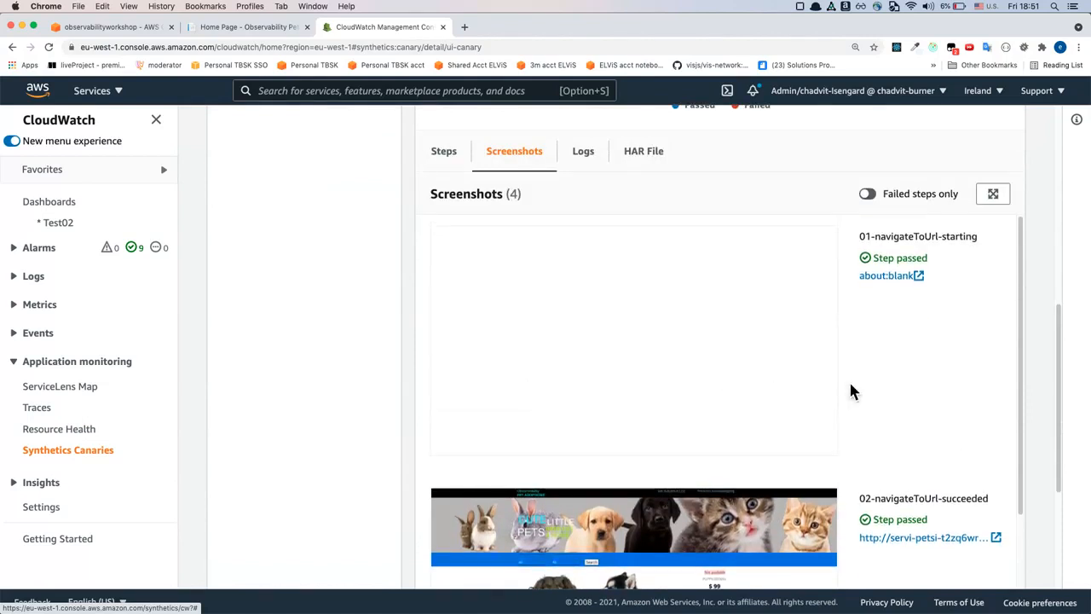
double_click(883, 236)
scroll(937, 243, "down", 5)
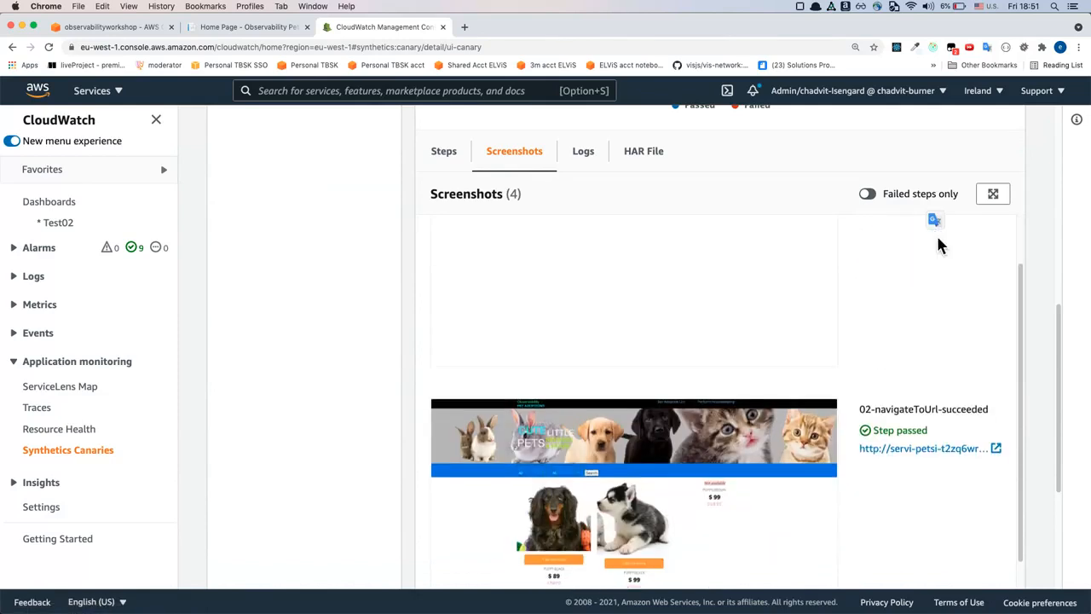
left_click_drag(875, 264, 987, 264)
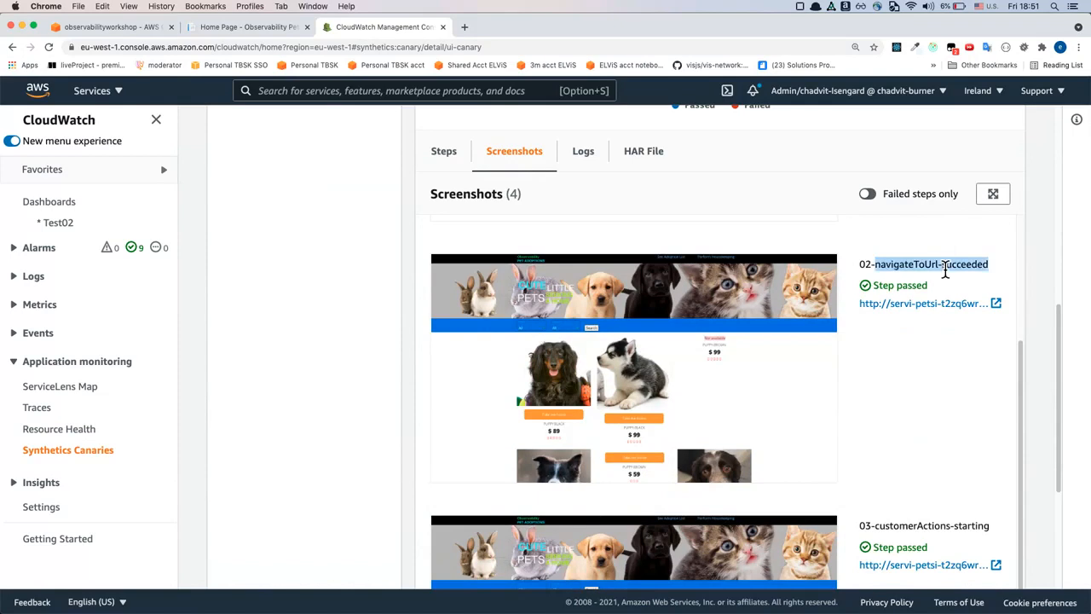
scroll(744, 383, "down", 5)
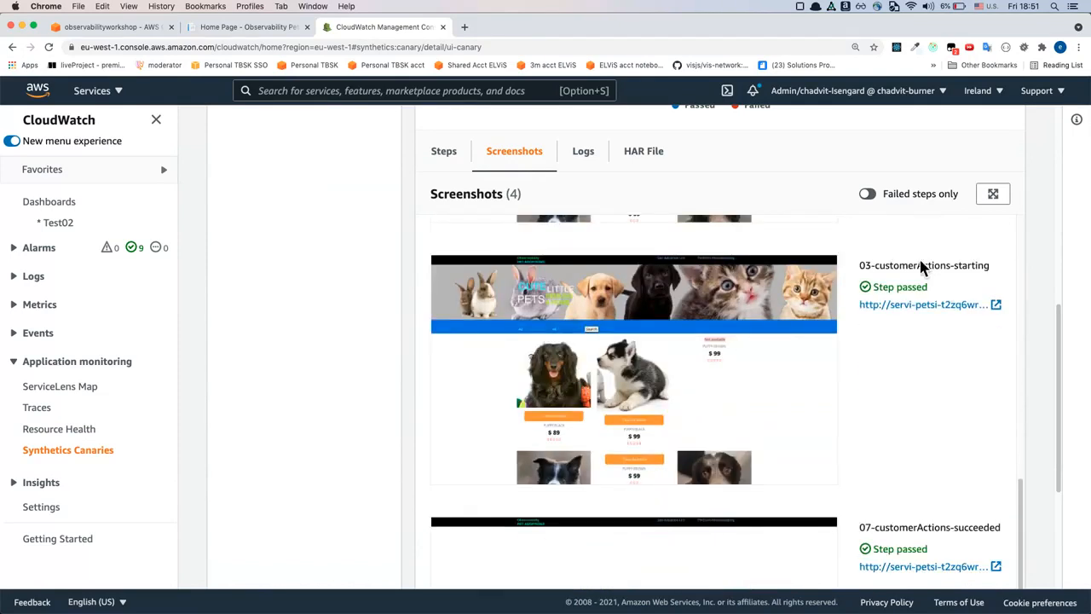
Examine the customerActions starting and succeeded screenshots, then return to the canary runs chart
left_click_drag(875, 265, 963, 269)
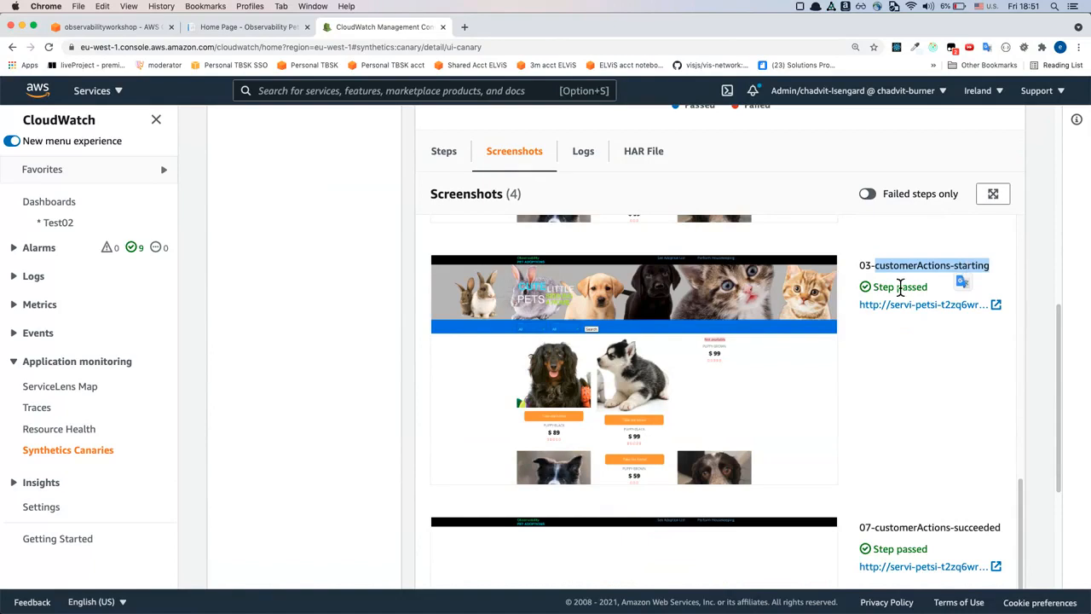
scroll(917, 423, "down", 1)
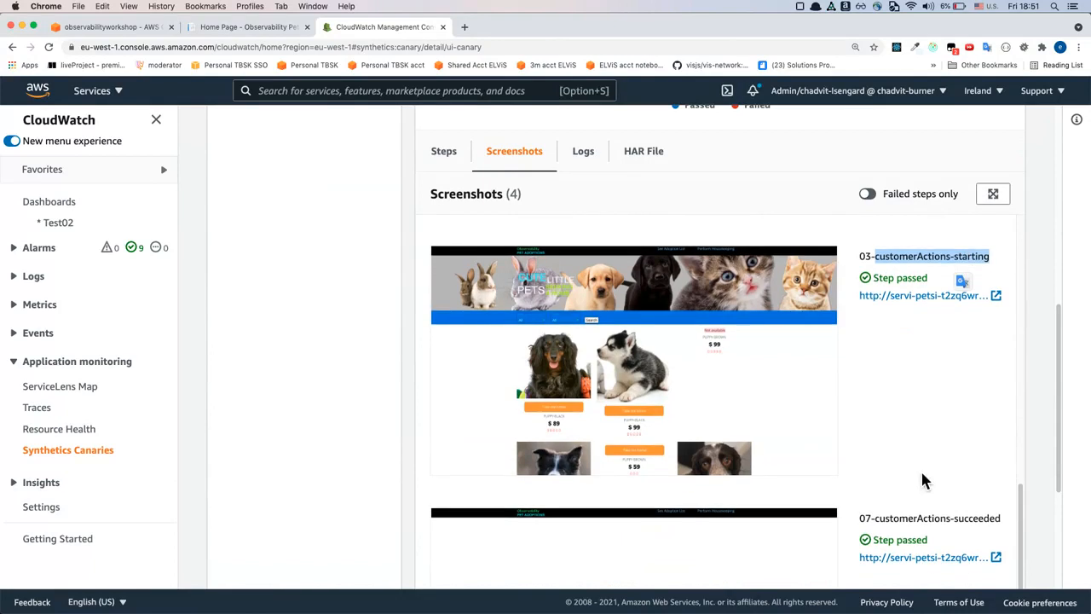
double_click(912, 518)
scroll(936, 488, "down", 5)
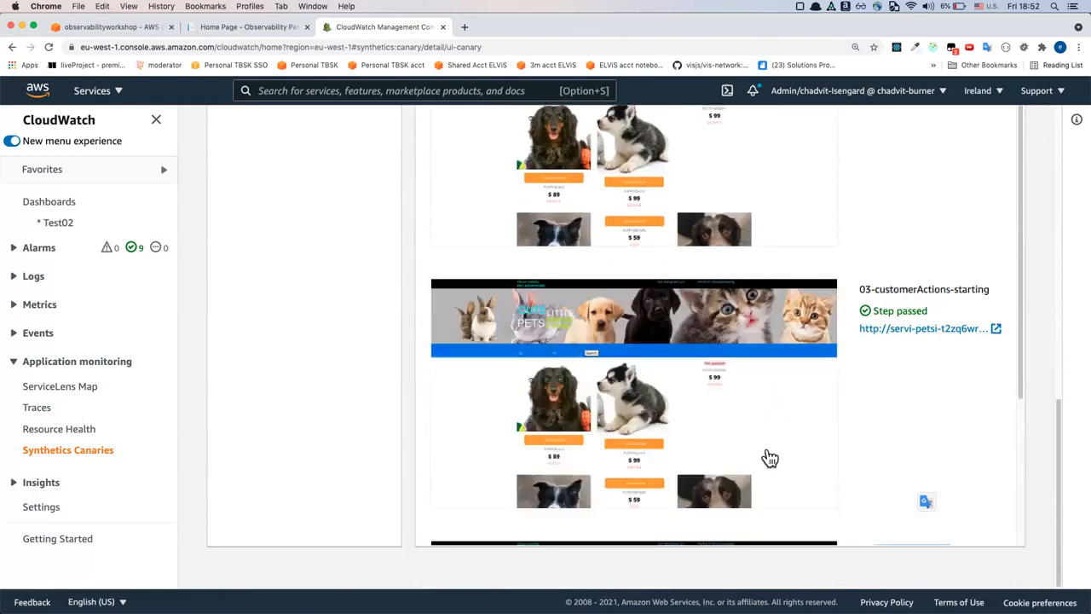
scroll(769, 458, "up", 2)
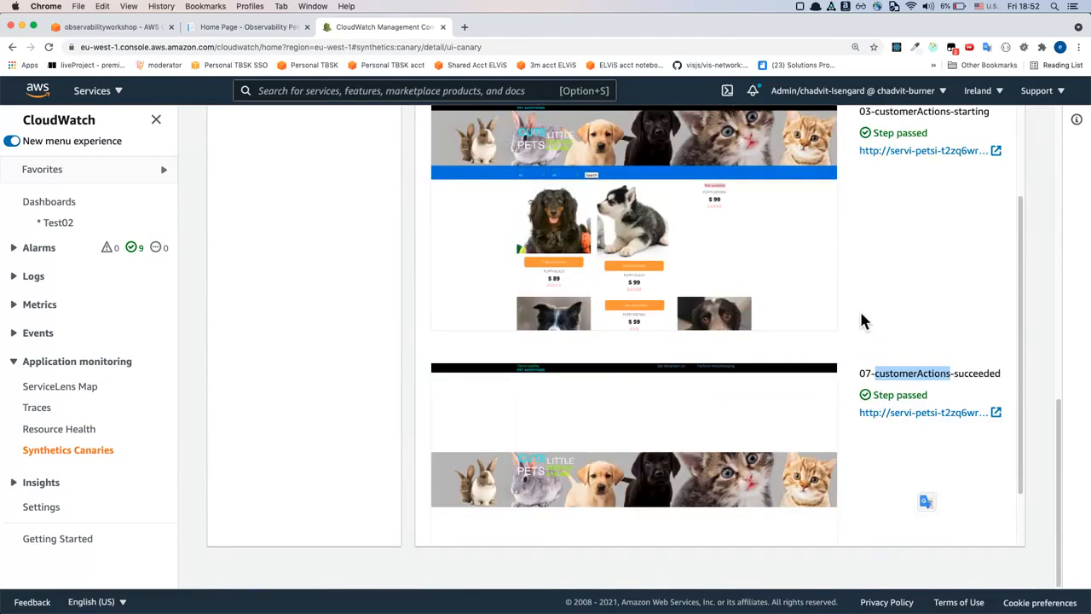
scroll(869, 315, "up", 1)
scroll(871, 314, "down", 3)
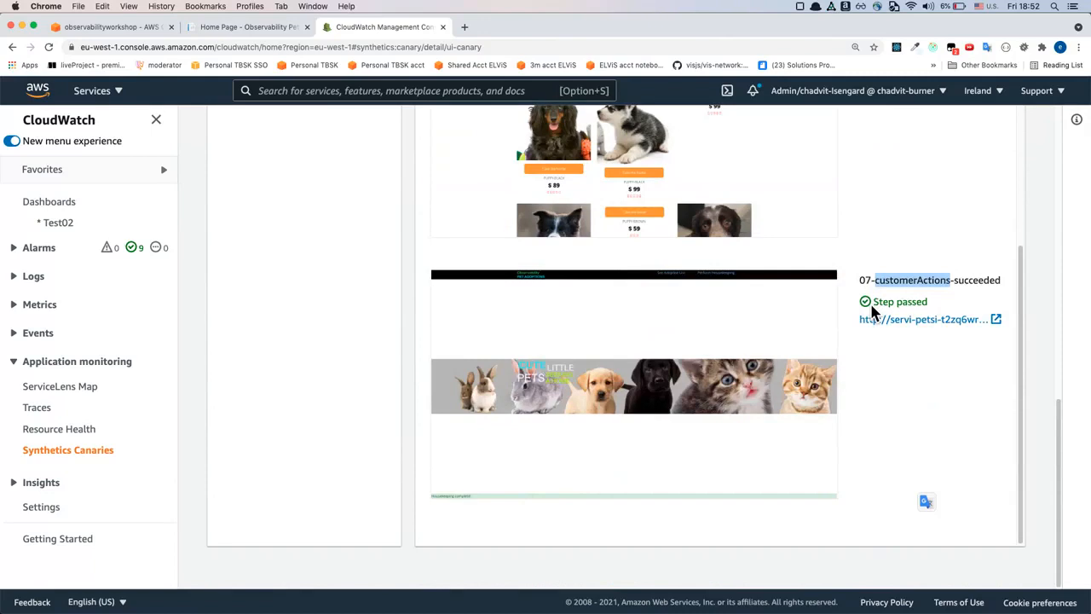
scroll(871, 313, "up", 3)
scroll(888, 249, "up", 5)
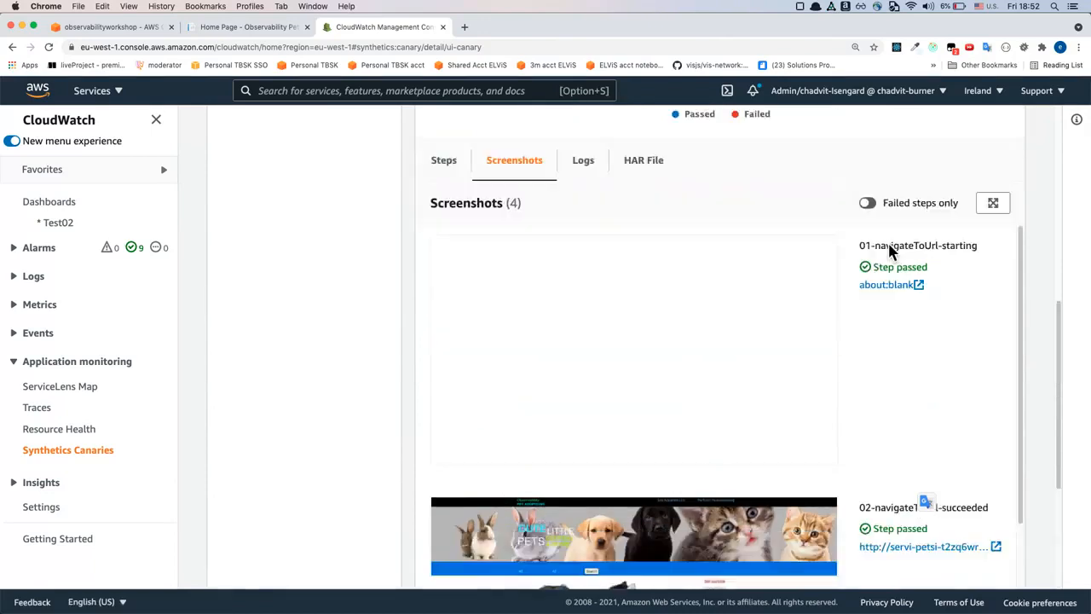
scroll(888, 249, "up", 3)
scroll(588, 311, "down", 3)
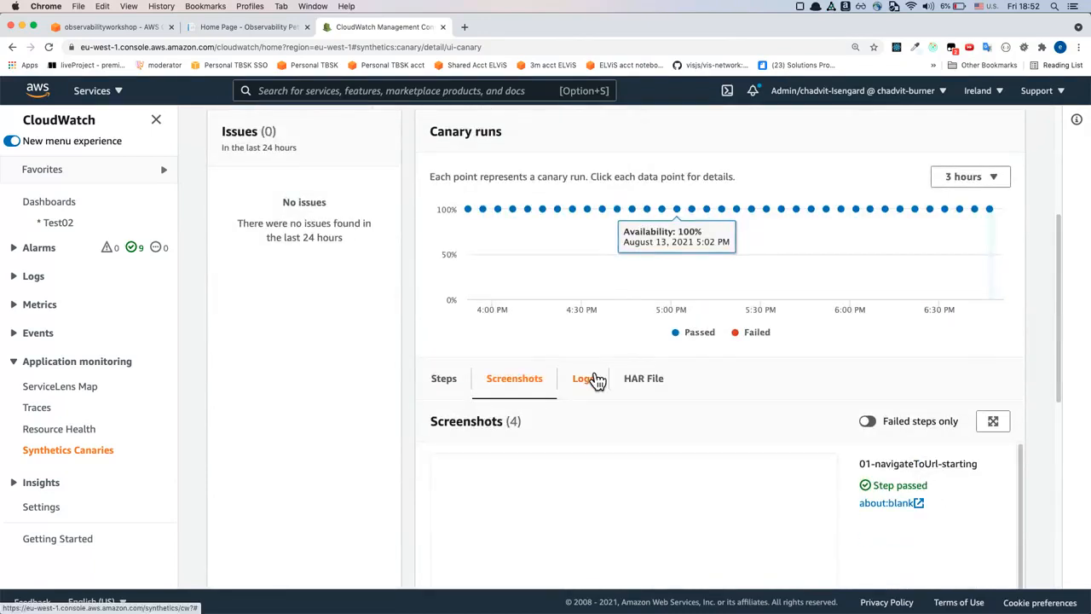
Open the ui-canary run's logs and read through the canary execution entries
left_click(595, 409)
scroll(634, 422, "down", 5)
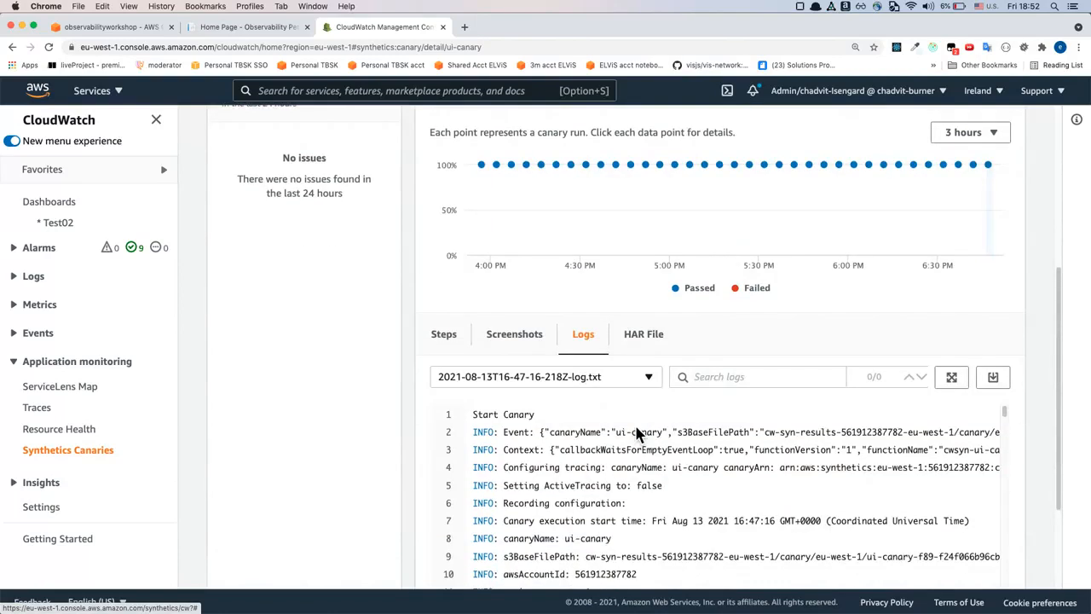
scroll(639, 392, "down", 6)
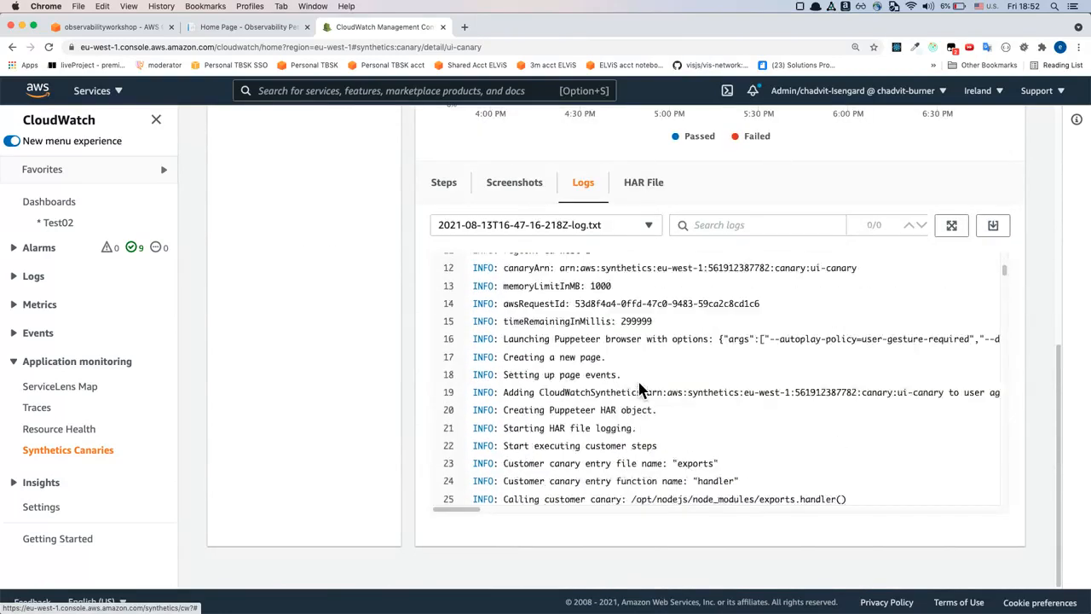
scroll(641, 388, "down", 2)
scroll(640, 389, "up", 6)
scroll(642, 391, "up", 5)
scroll(642, 390, "down", 5)
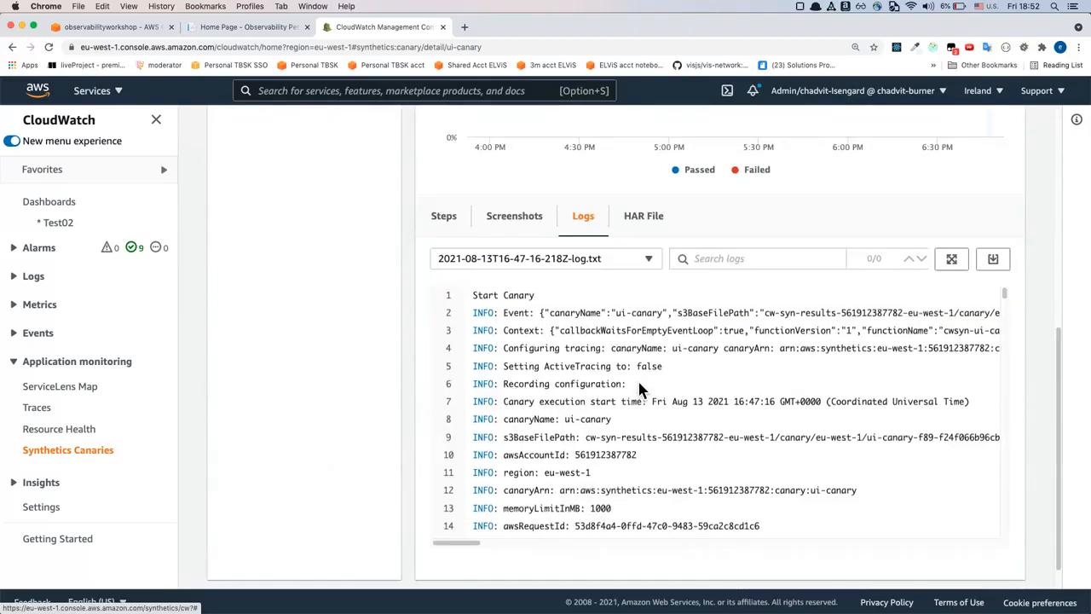
scroll(638, 385, "down", 1)
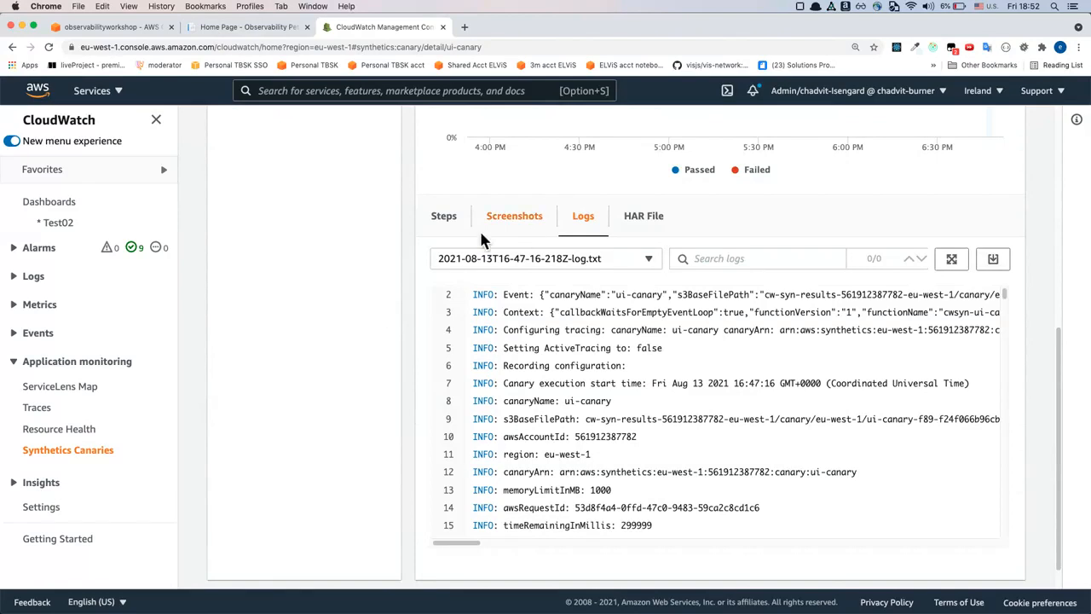
Return to the canaries list, open petsearch-api and review its summary, issues, canary runs and HTTP requests
left_click(81, 462)
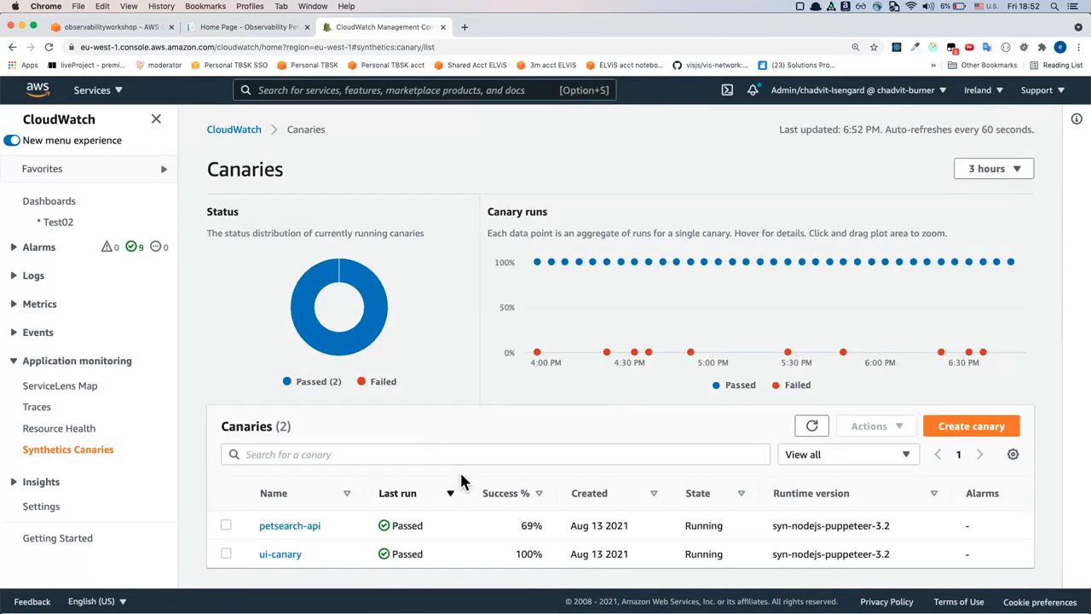
left_click(281, 527)
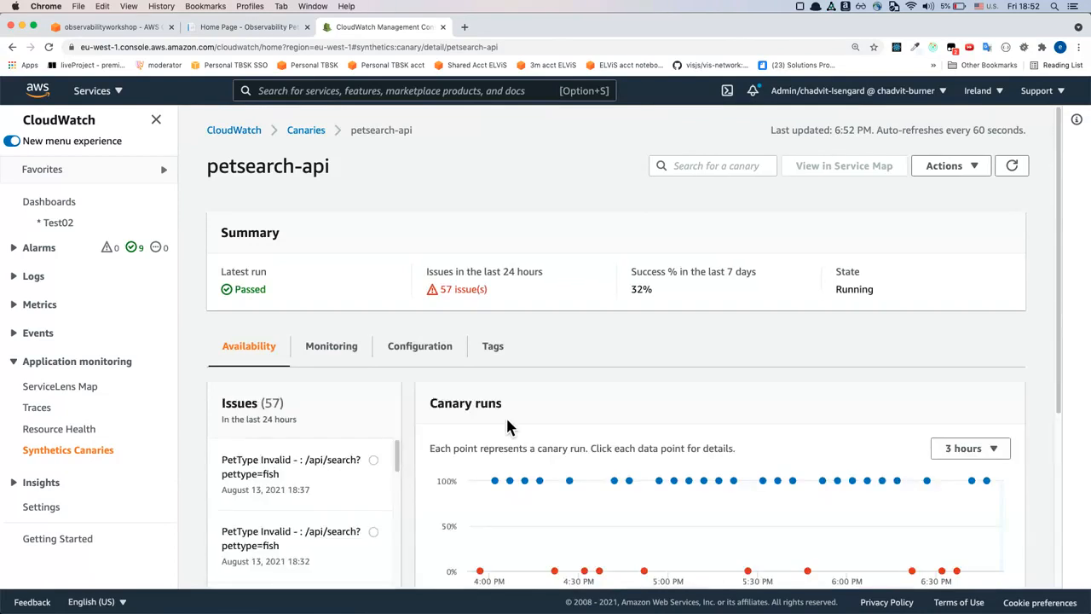
scroll(507, 426, "down", 5)
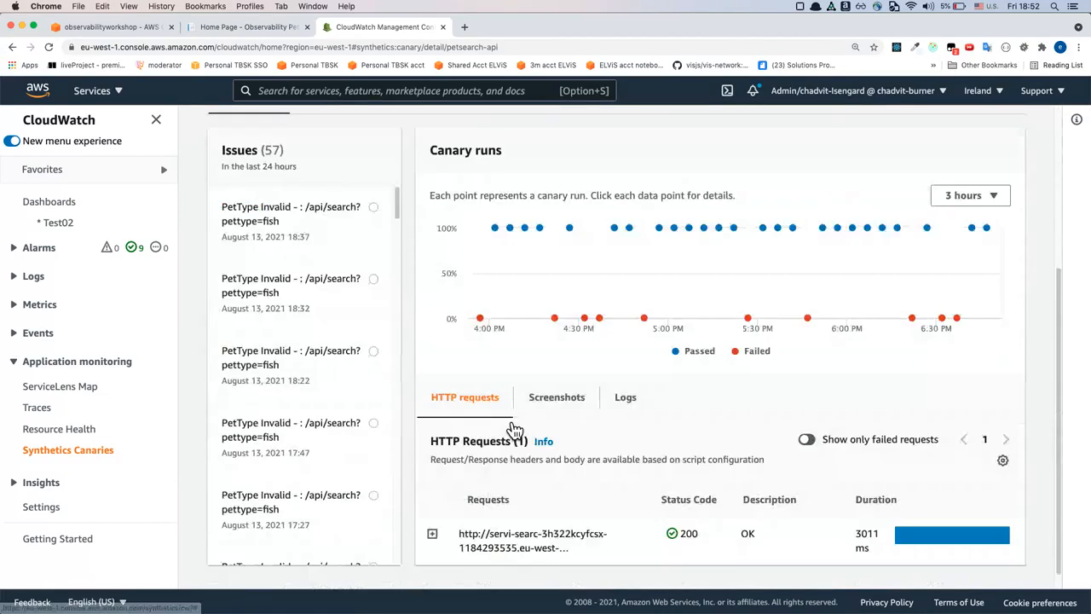
scroll(514, 427, "up", 3)
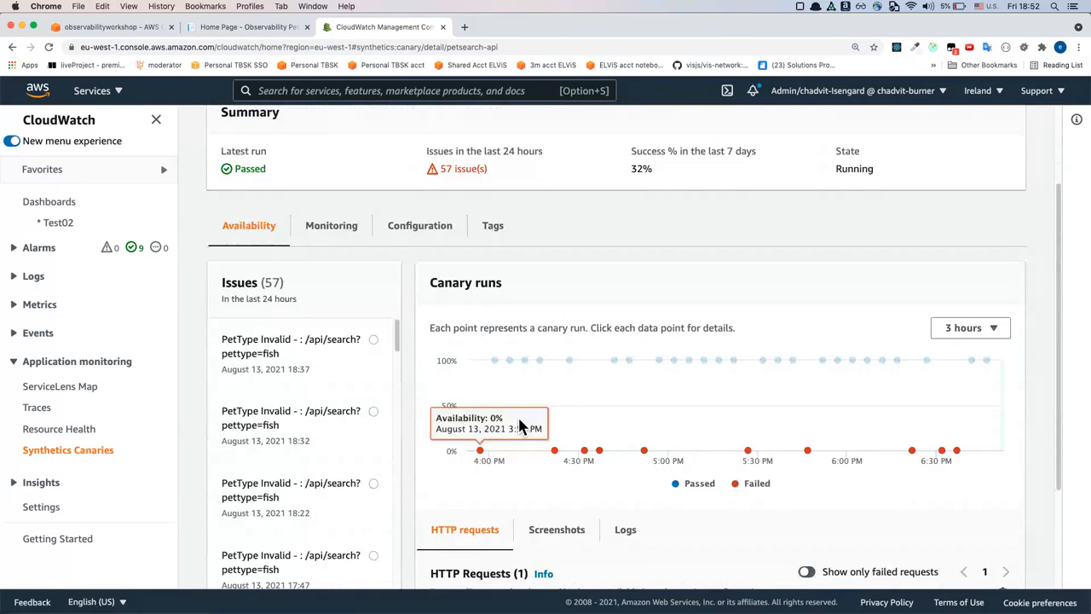
scroll(567, 441, "down", 4)
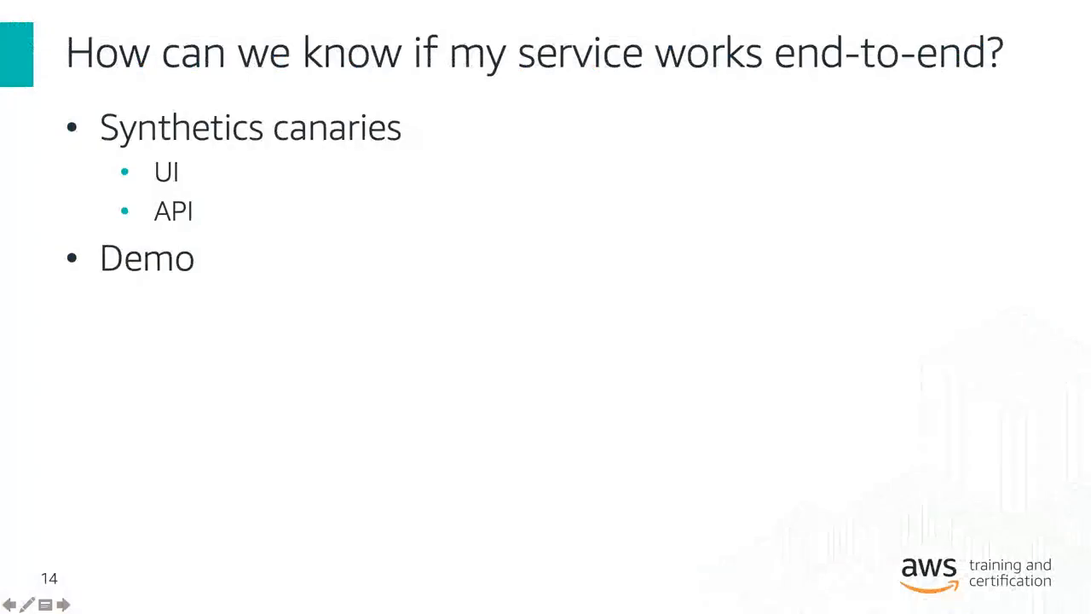
key("Right")
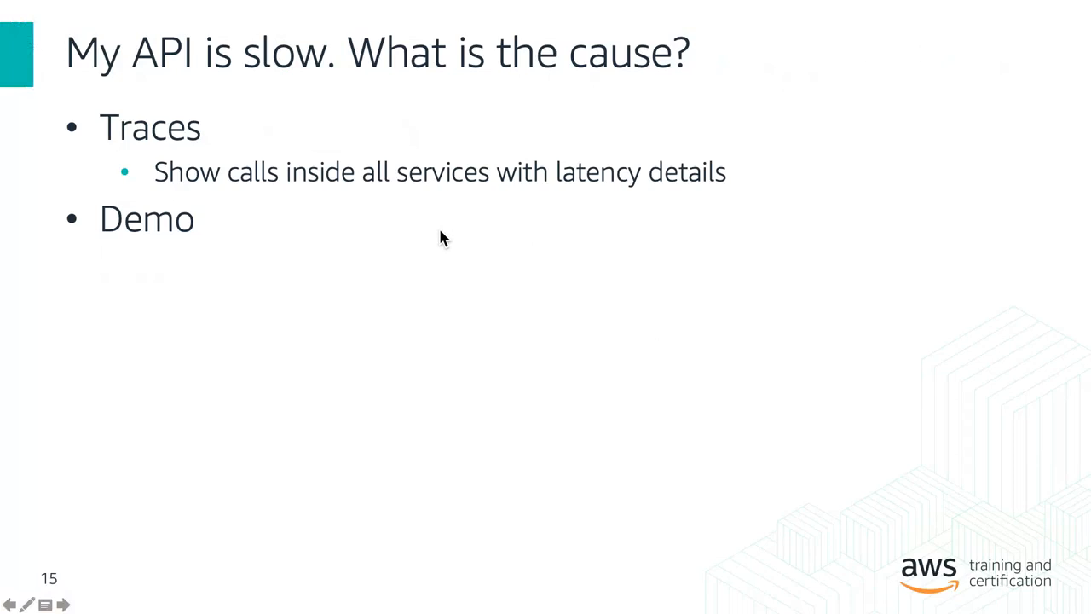
Switch to the CloudWatch console in Chrome, open Traces and review the available trace filter types
key("super+Tab")
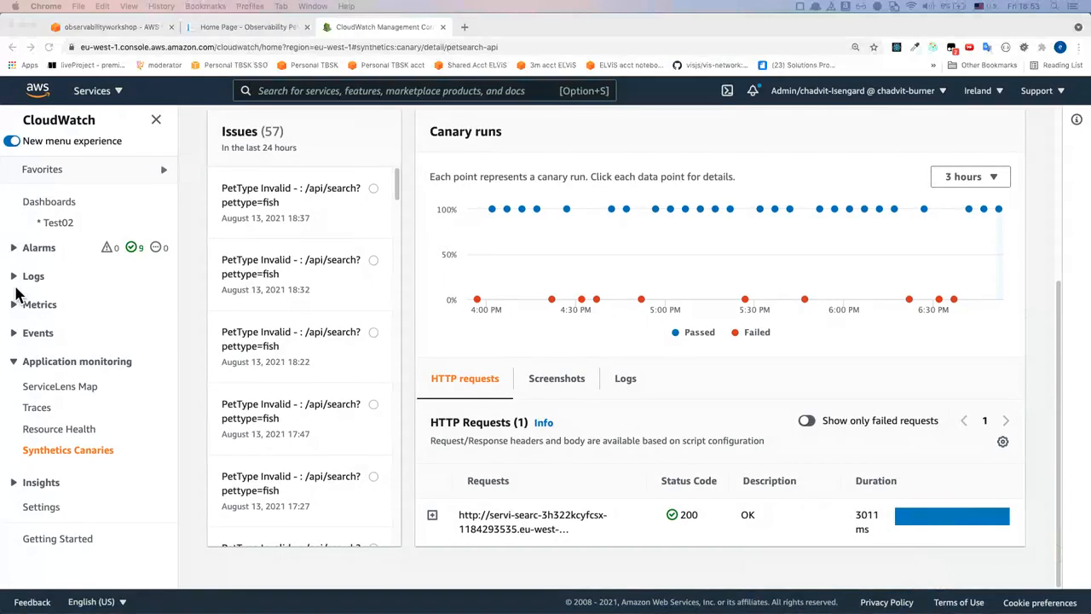
left_click(44, 409)
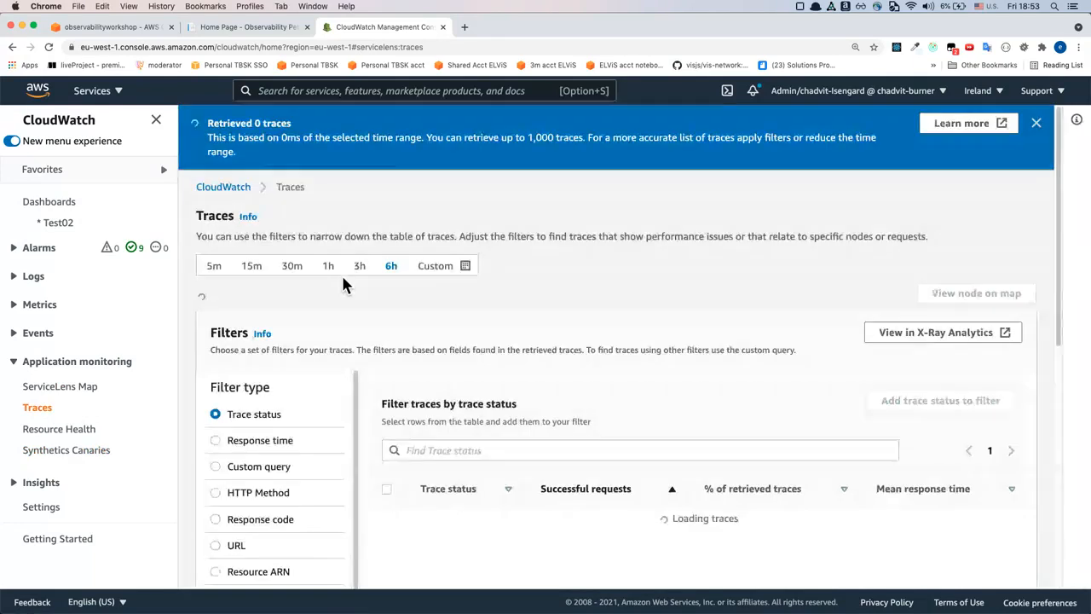
scroll(342, 284, "down", 3)
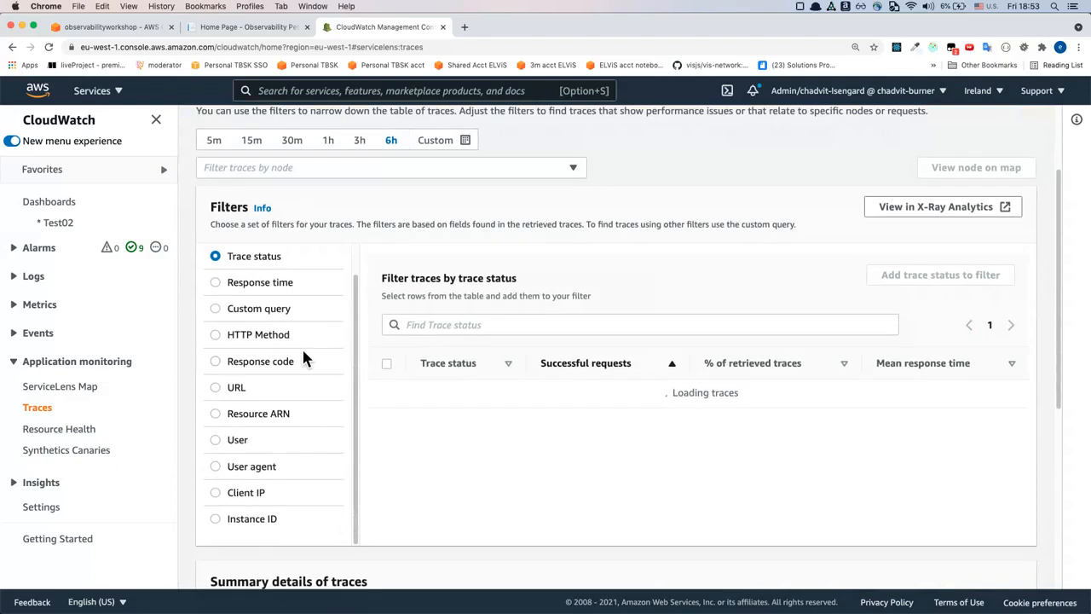
scroll(302, 347, "up", 2)
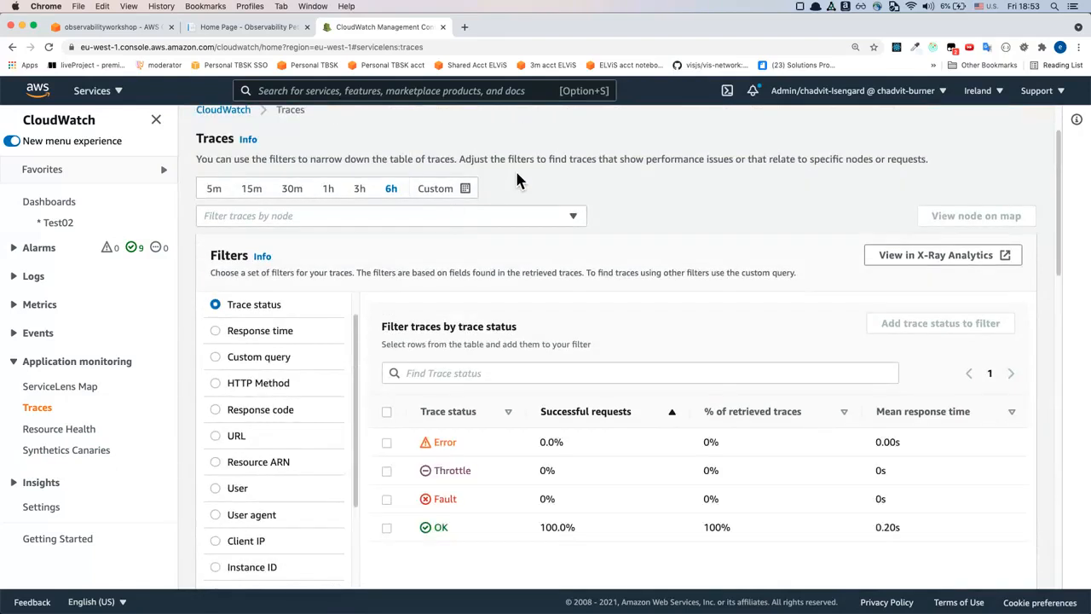
scroll(515, 175, "down", 1)
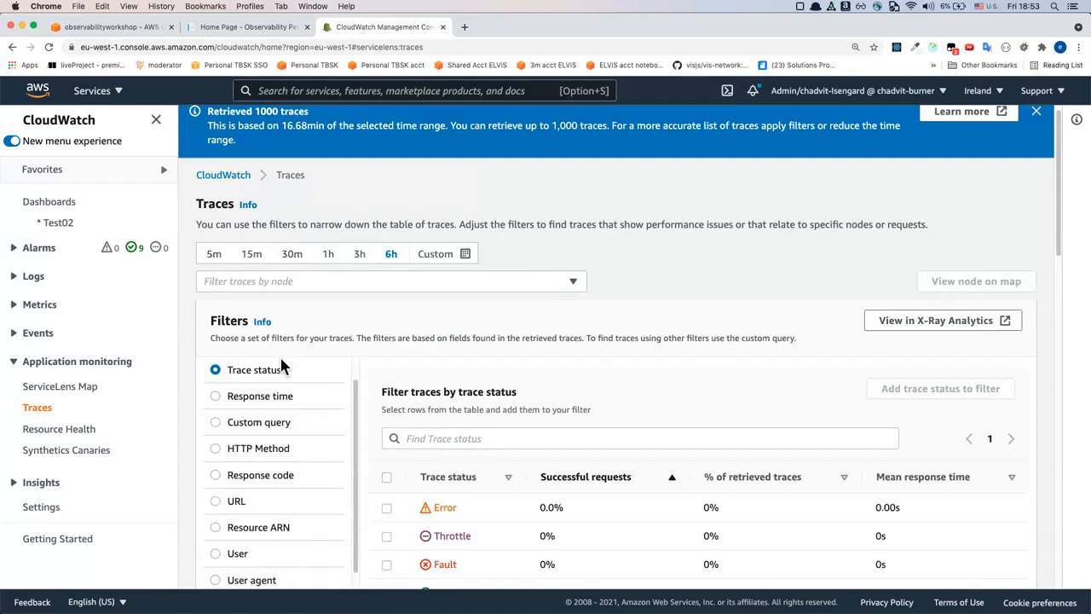
scroll(281, 365, "down", 1)
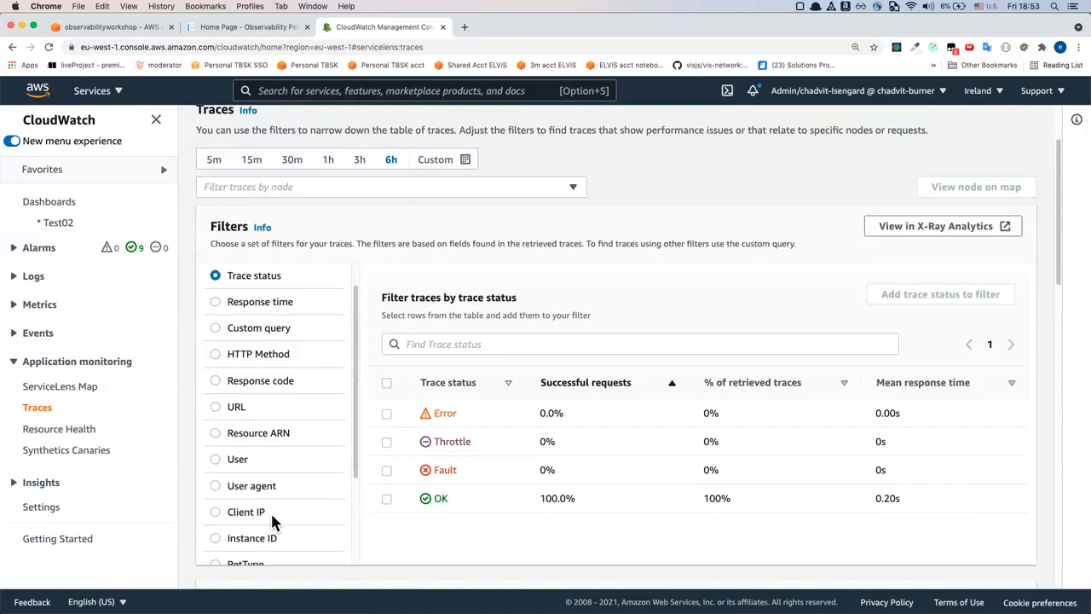
scroll(272, 518, "down", 2)
scroll(213, 529, "up", 3)
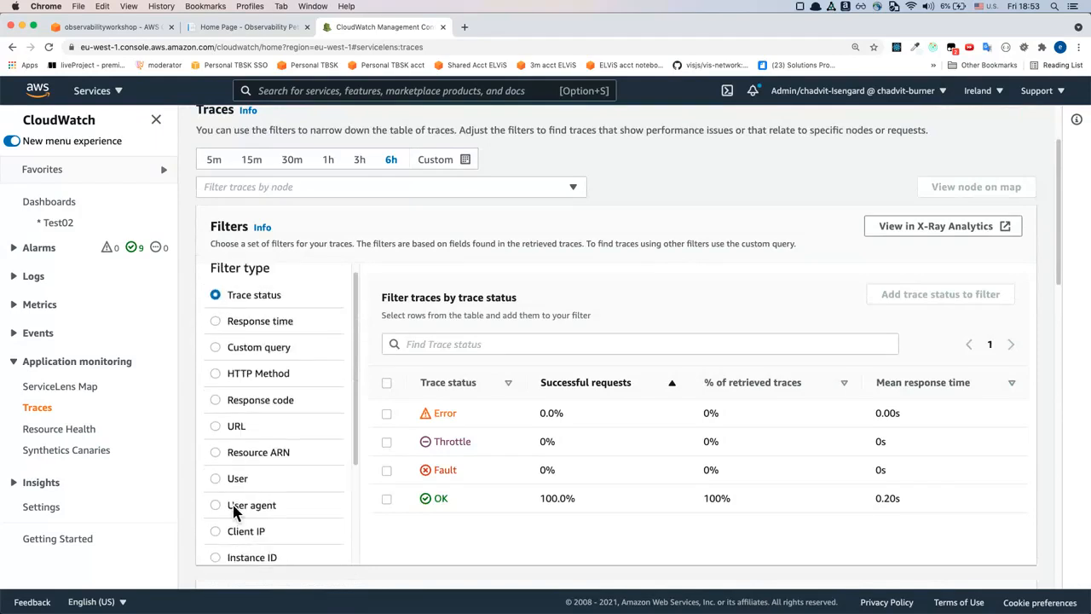
Set the trace filter type to URL and review the URLs available for filtering
left_click(218, 431)
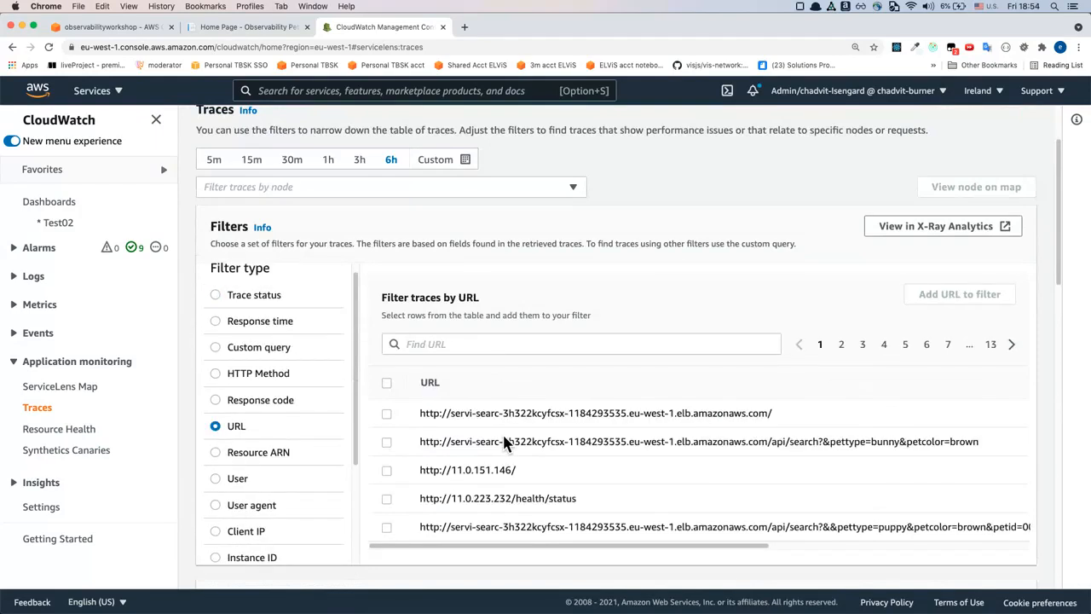
scroll(503, 439, "down", 1)
scroll(502, 439, "right", 5)
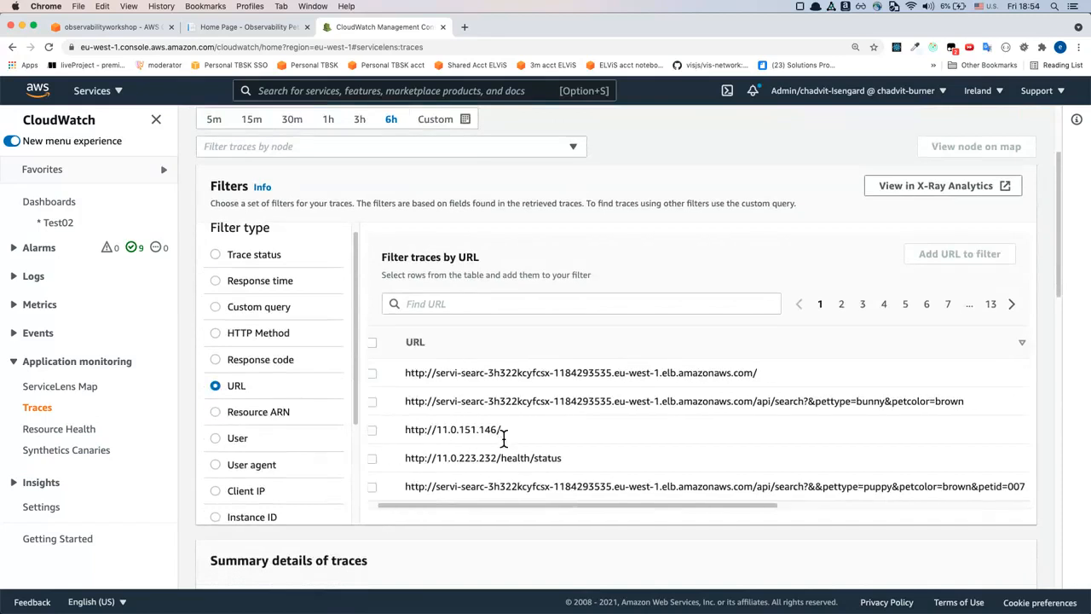
scroll(503, 438, "left", 5)
scroll(506, 440, "down", 1)
scroll(504, 438, "up", 1)
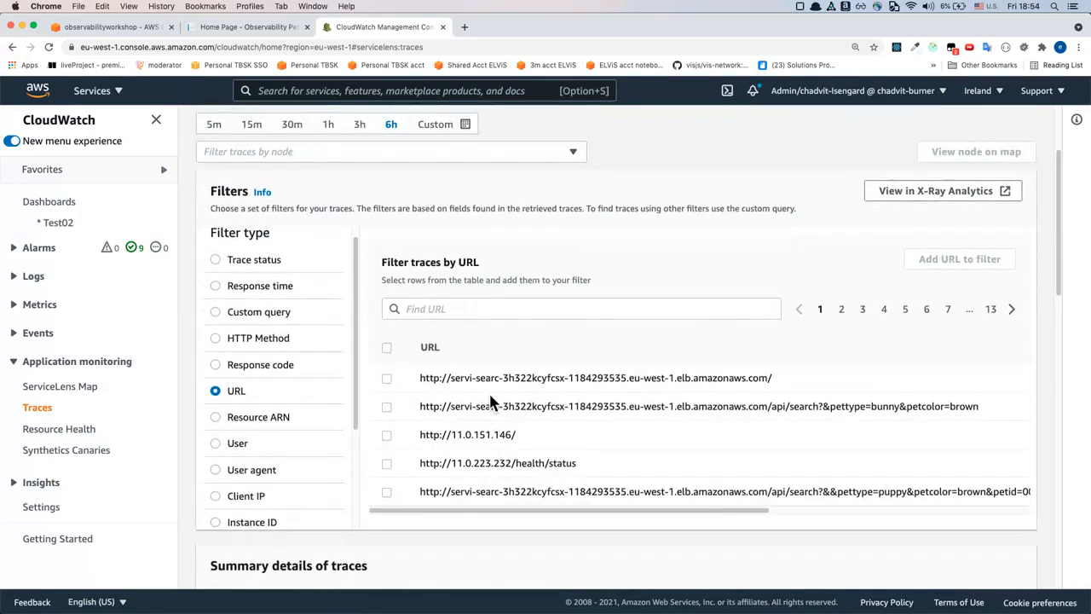
scroll(489, 400, "down", 3)
scroll(492, 401, "up", 2)
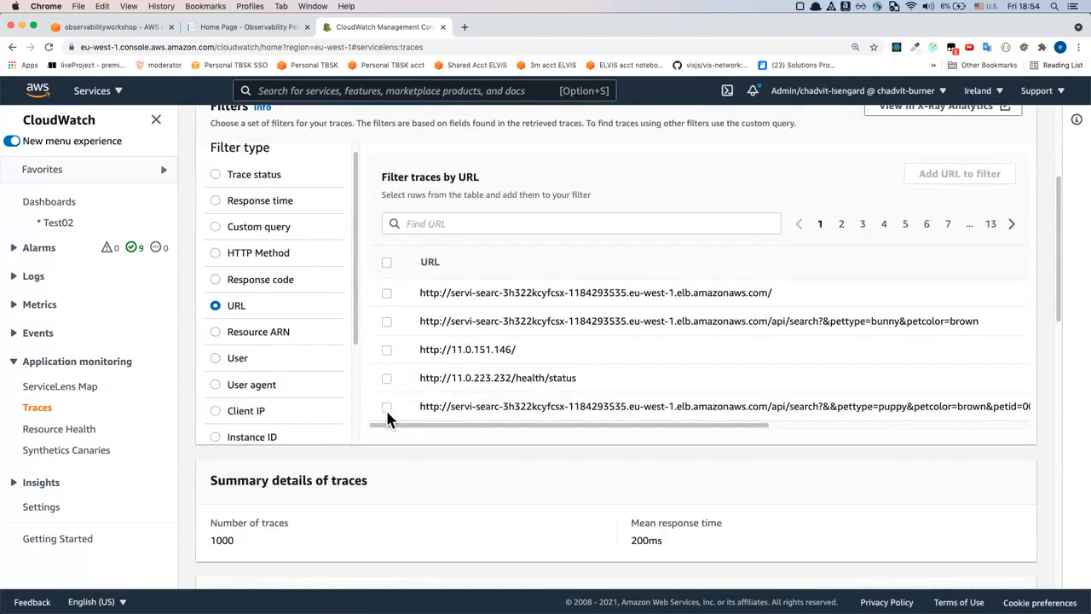
Filter the traces by the two api/search URLs for pettype=bunny&petcolor=brown and pettype=puppy&petcolor=brown&petid=007
left_click(389, 409)
scroll(437, 435, "up", 1)
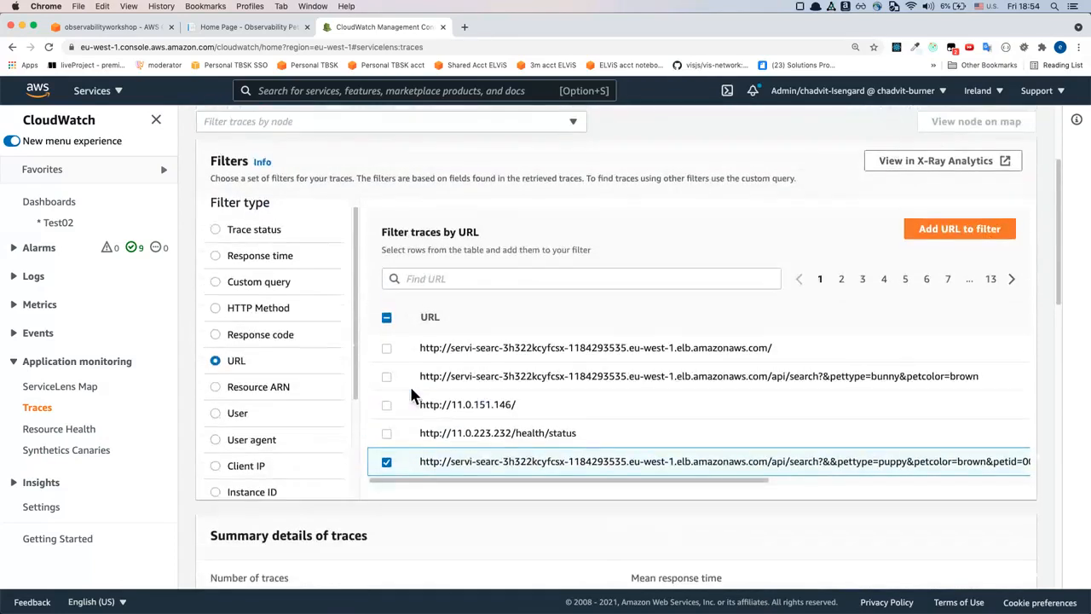
left_click(388, 378)
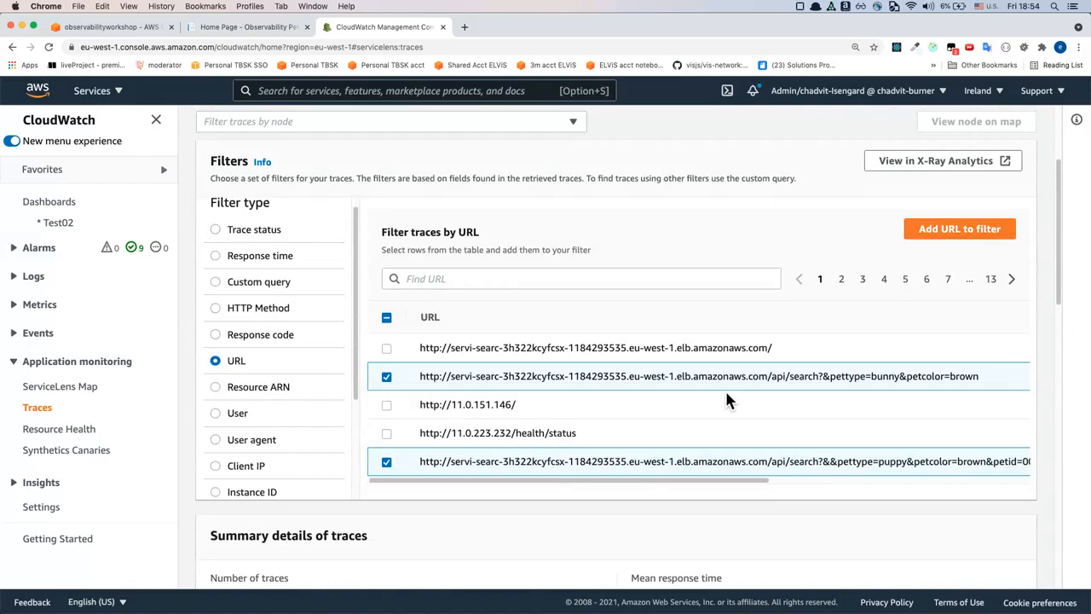
scroll(727, 401, "right", 5)
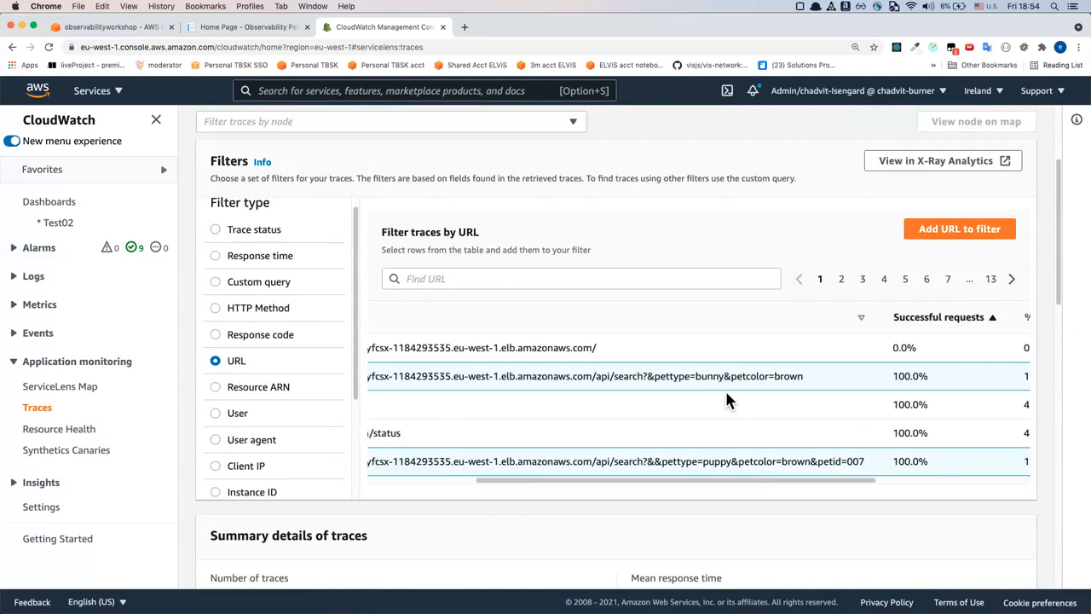
scroll(729, 401, "left", 1)
scroll(727, 401, "left", 5)
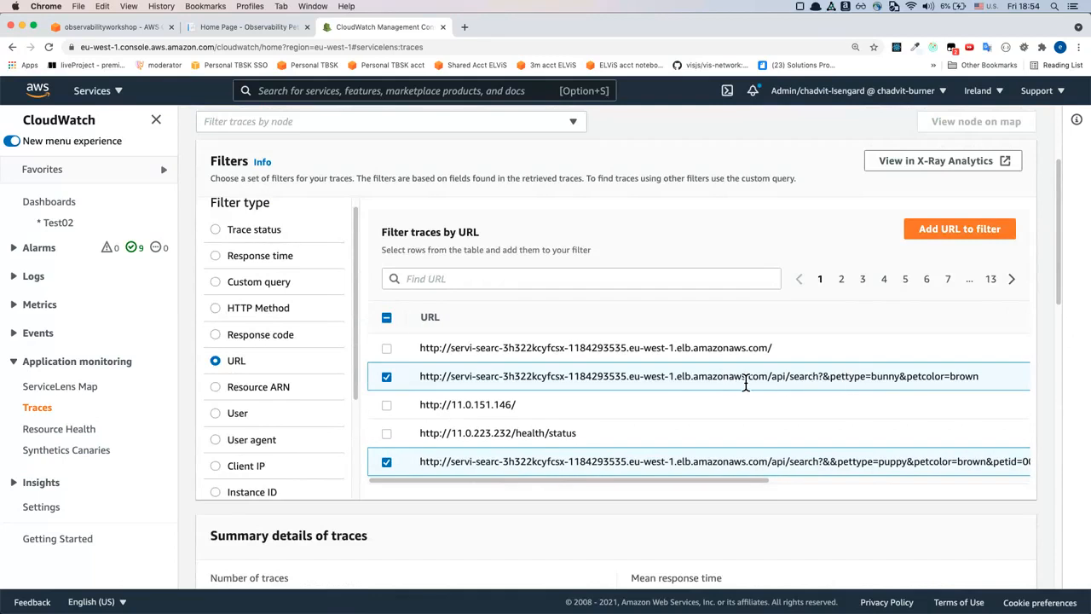
scroll(741, 383, "up", 1)
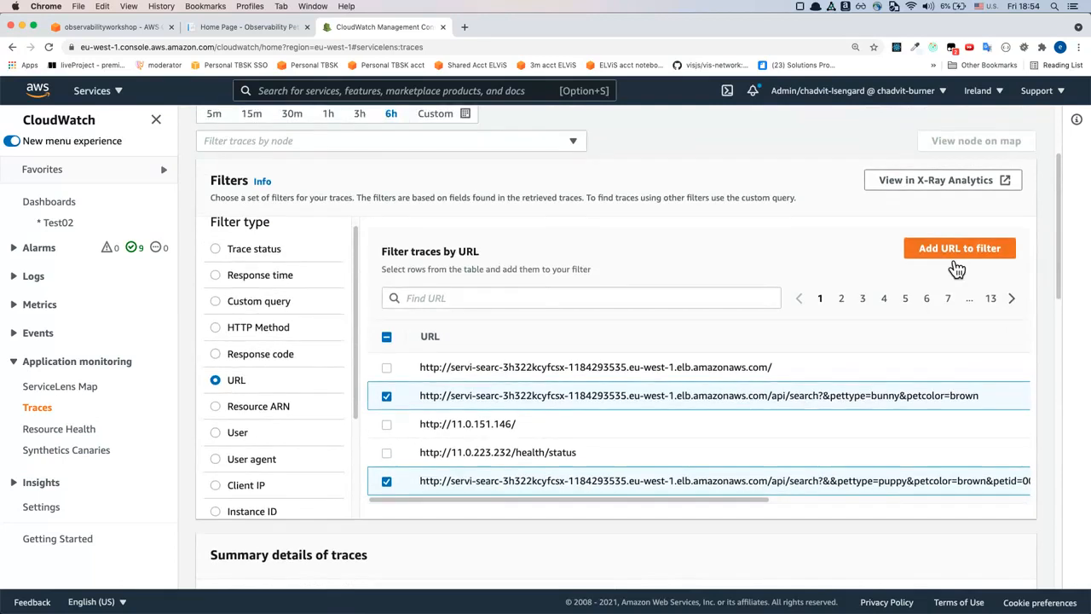
left_click(955, 260)
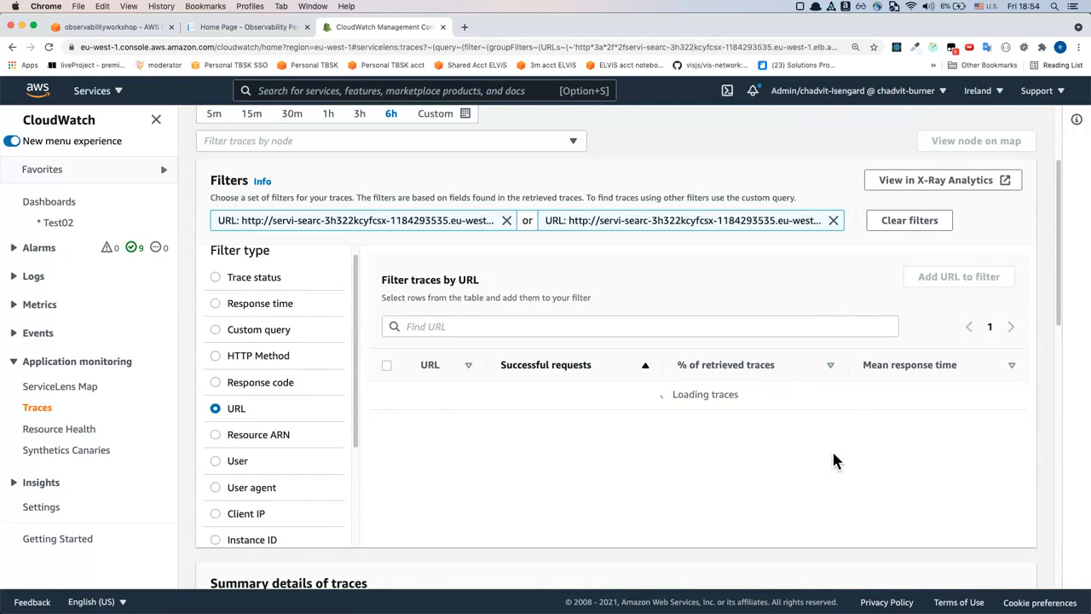
Review the filtered traces' summary details and response time distribution
scroll(833, 453, "down", 1)
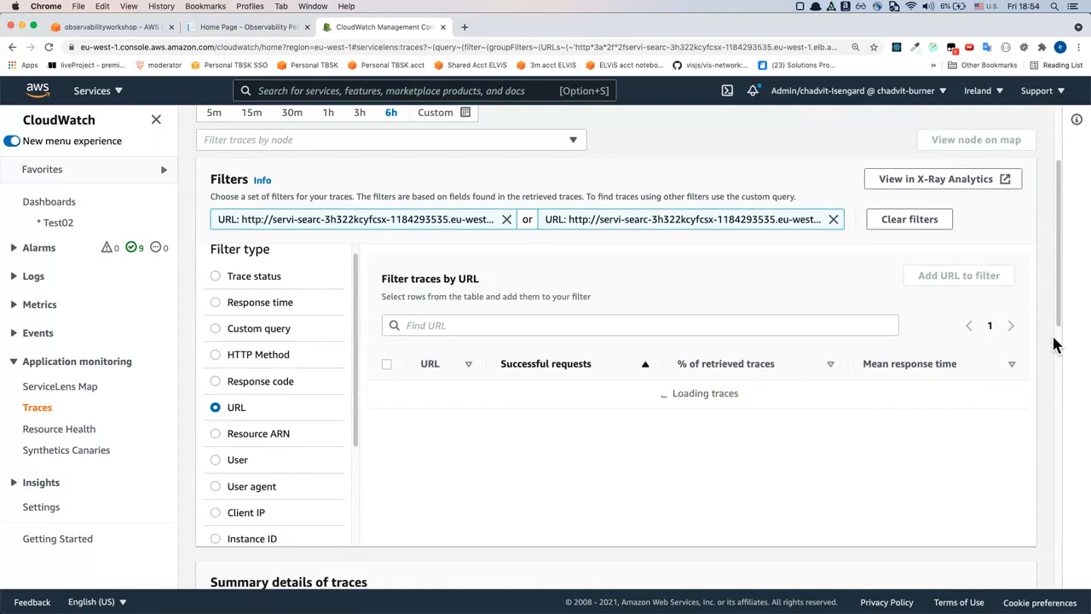
scroll(1053, 344, "down", 3)
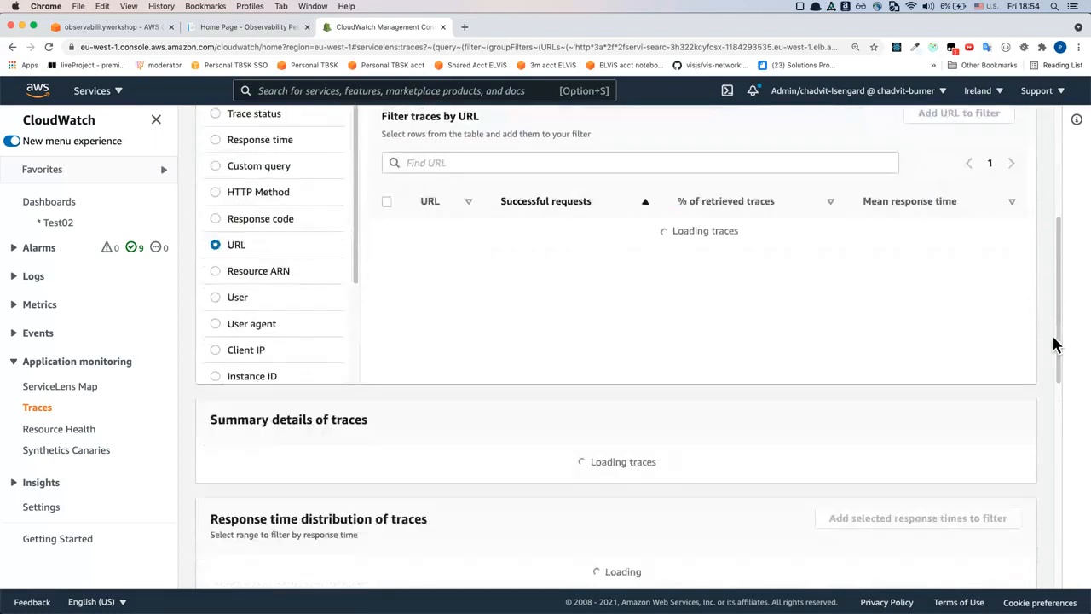
scroll(1053, 344, "up", 1)
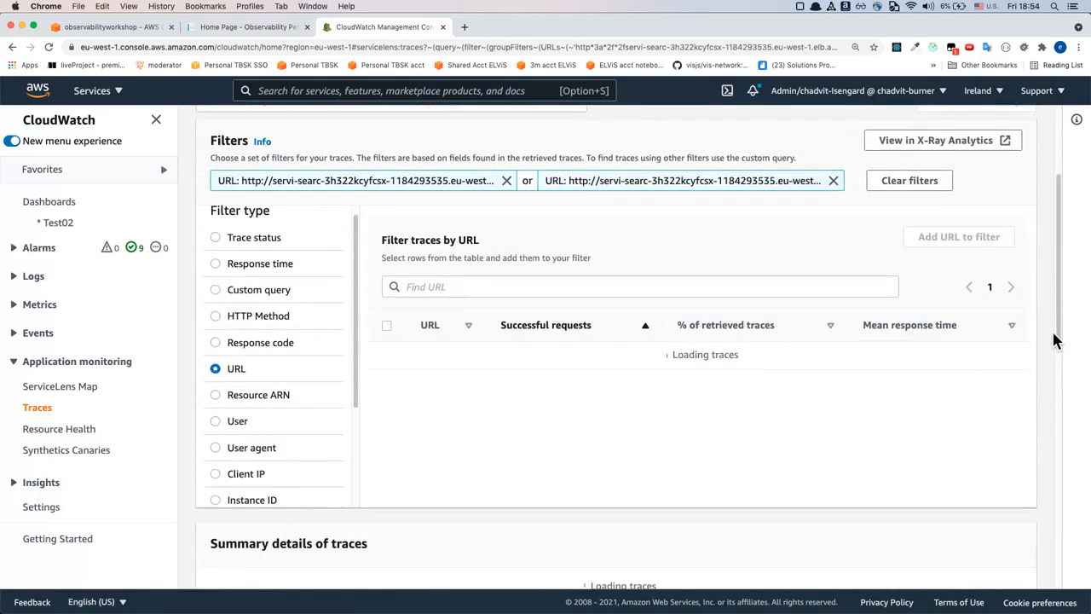
scroll(1053, 341, "down", 10)
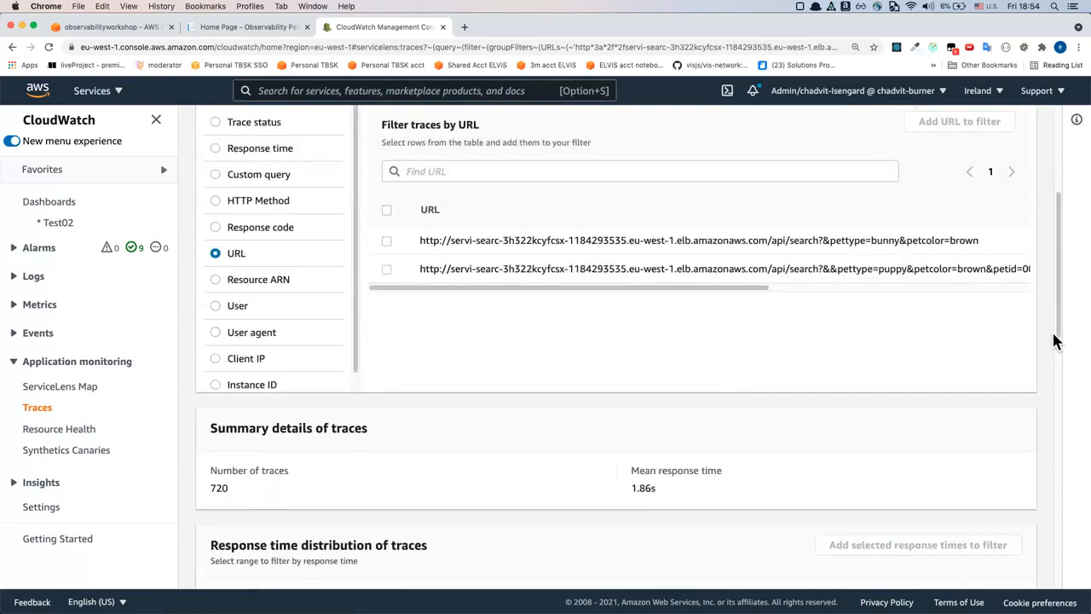
scroll(1053, 340, "down", 5)
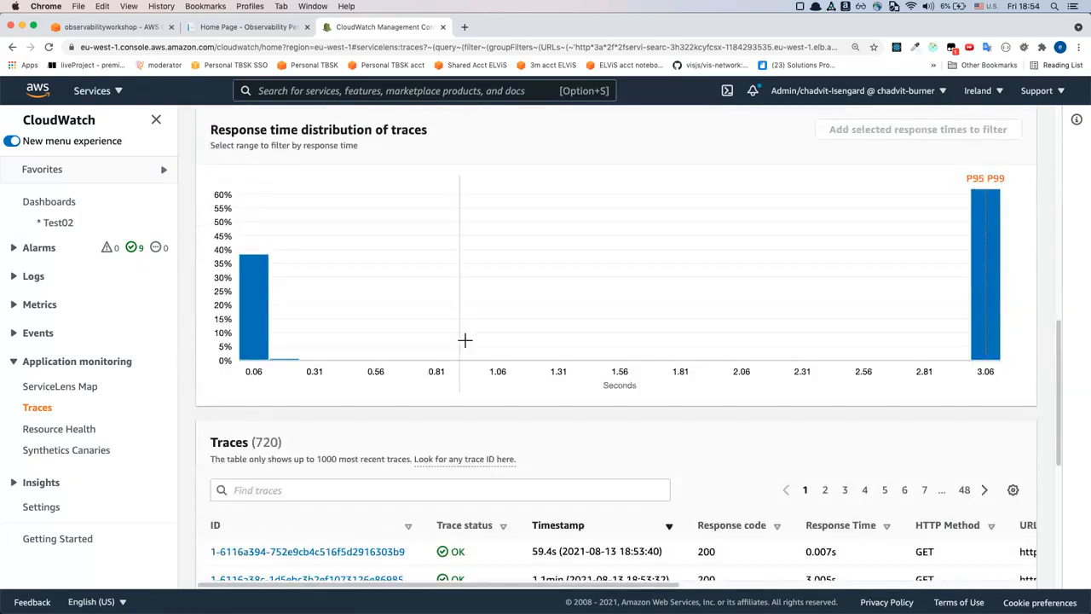
scroll(262, 309, "up", 2)
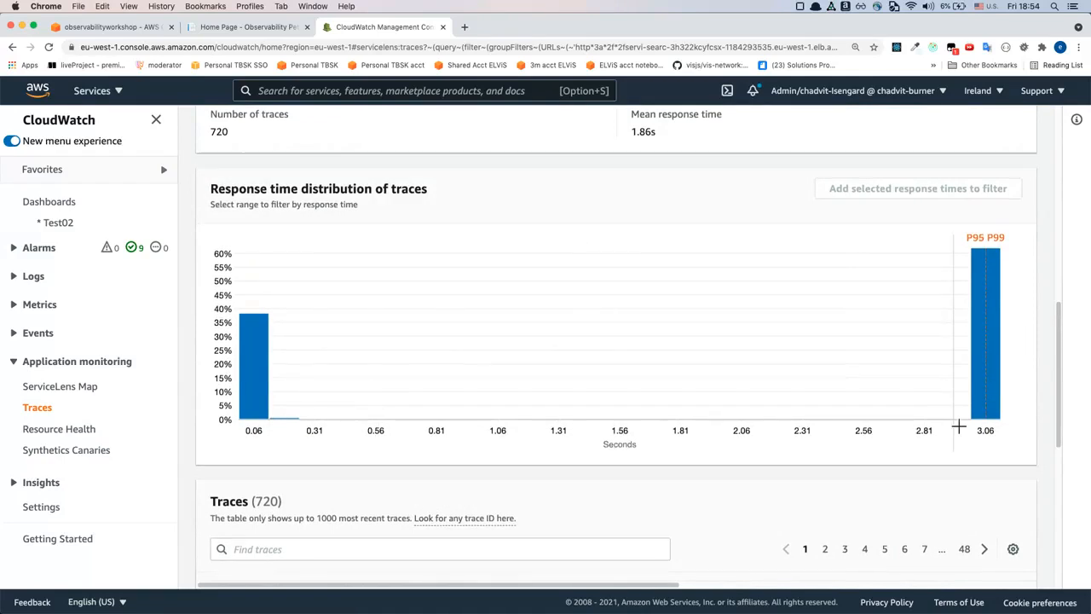
scroll(959, 426, "down", 1)
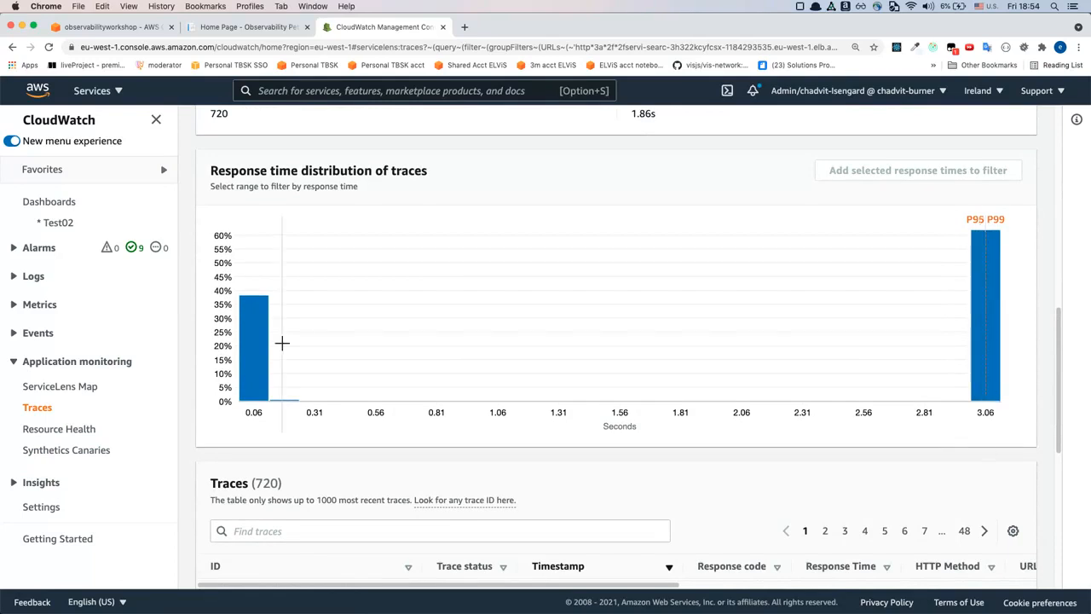
scroll(566, 373, "down", 2)
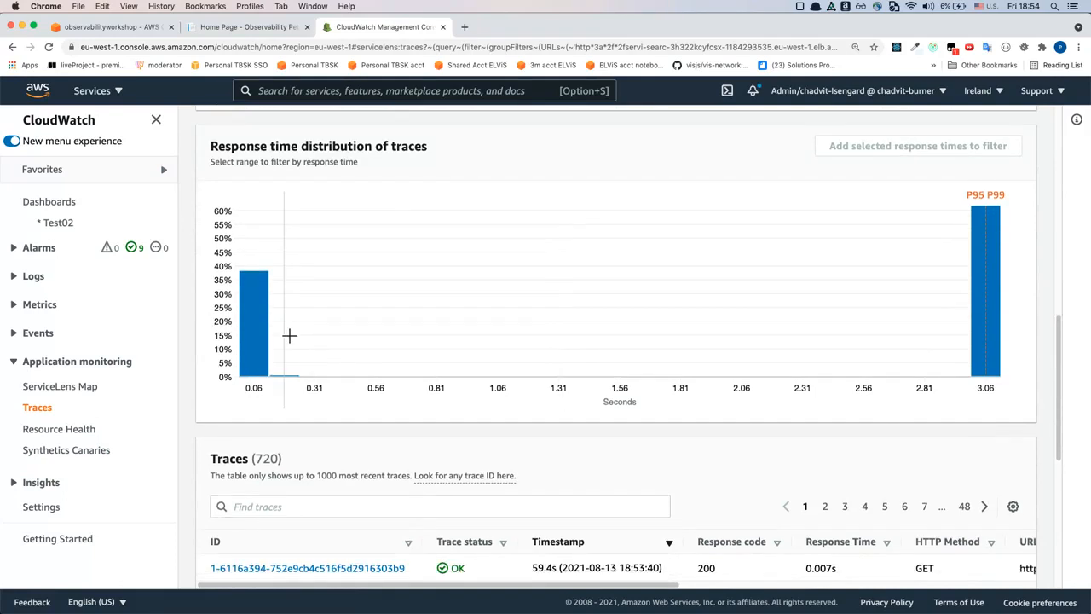
scroll(289, 336, "down", 5)
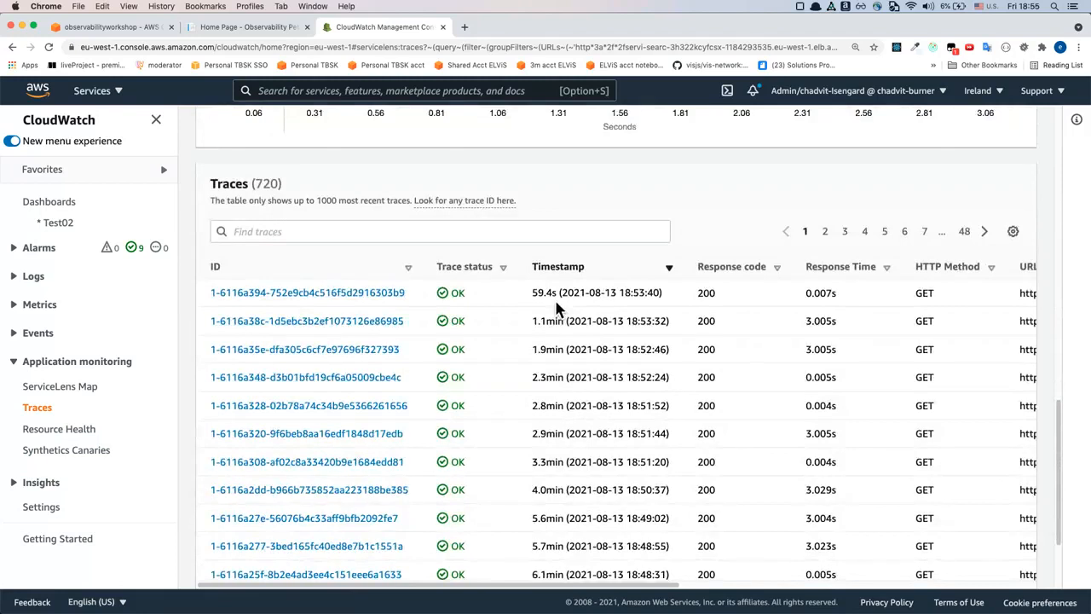
scroll(555, 309, "down", 1)
scroll(402, 243, "down", 1)
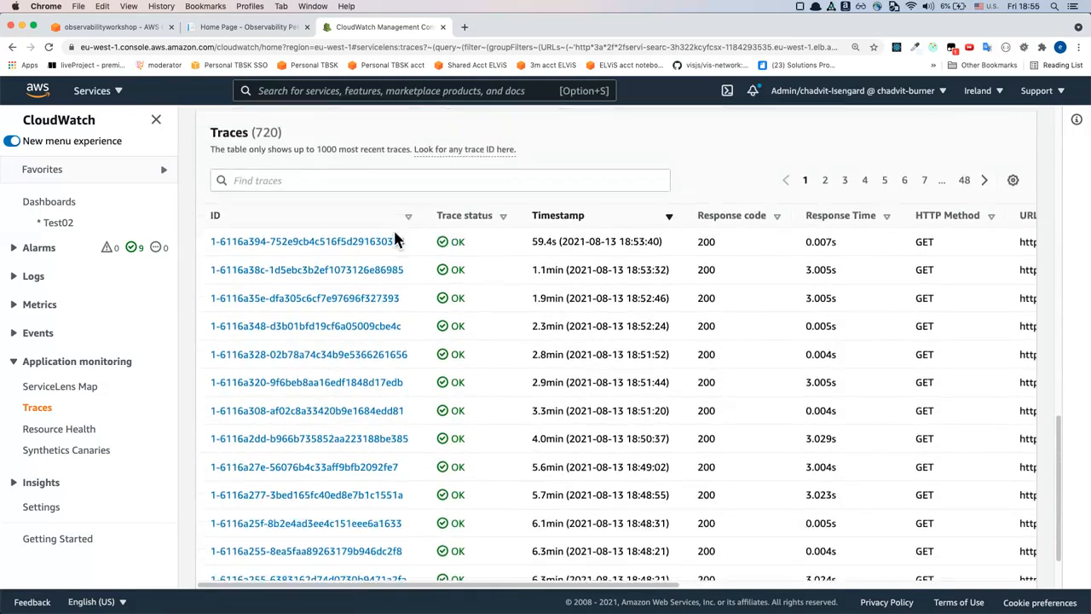
scroll(543, 255, "down", 1)
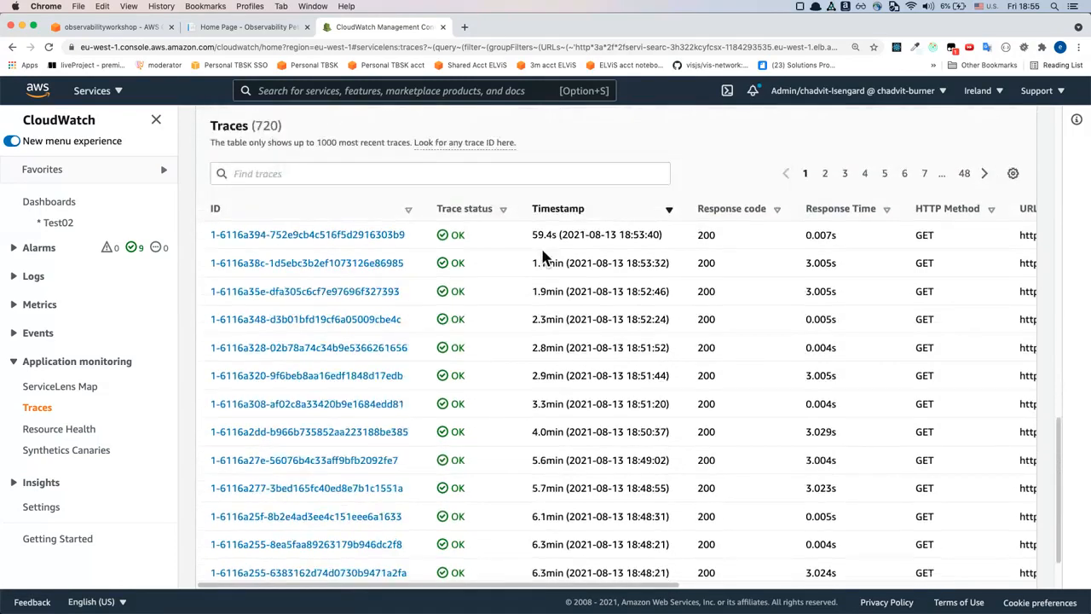
scroll(543, 256, "down", 1)
scroll(543, 255, "up", 1)
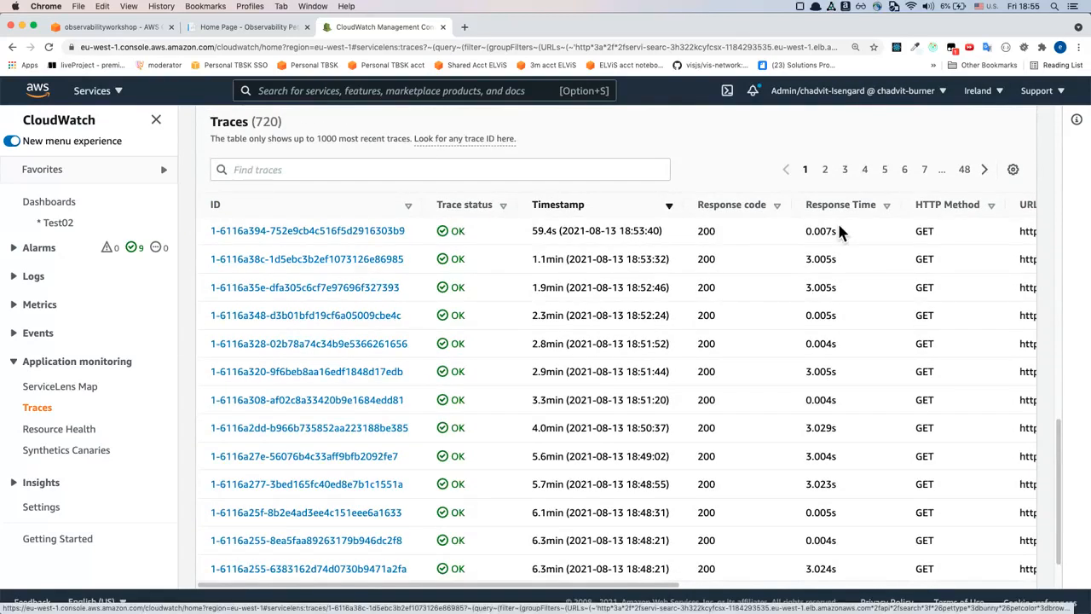
left_click_drag(806, 259, 853, 273)
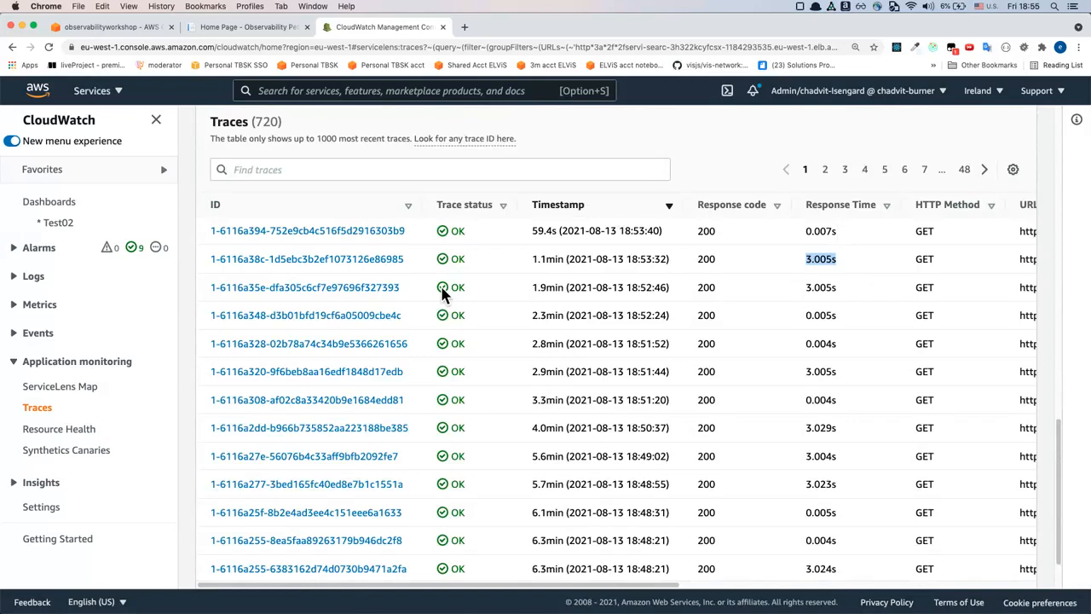
left_click(353, 267)
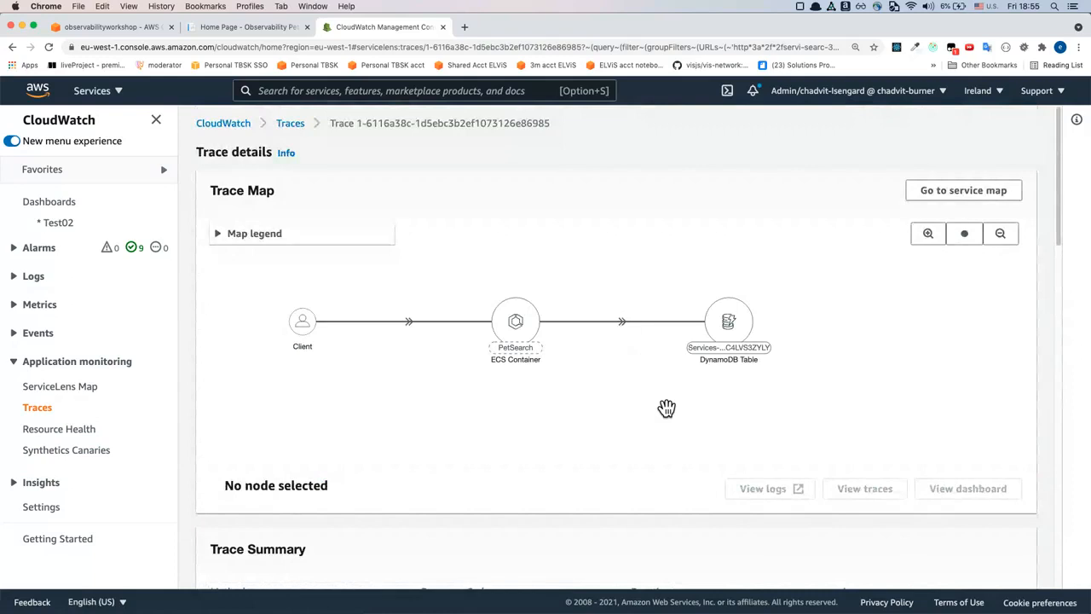
Examine the trace map from Client through PetSearch to the DynamoDB table, including the table's latency, and the segments timeline
scroll(666, 408, "down", 1)
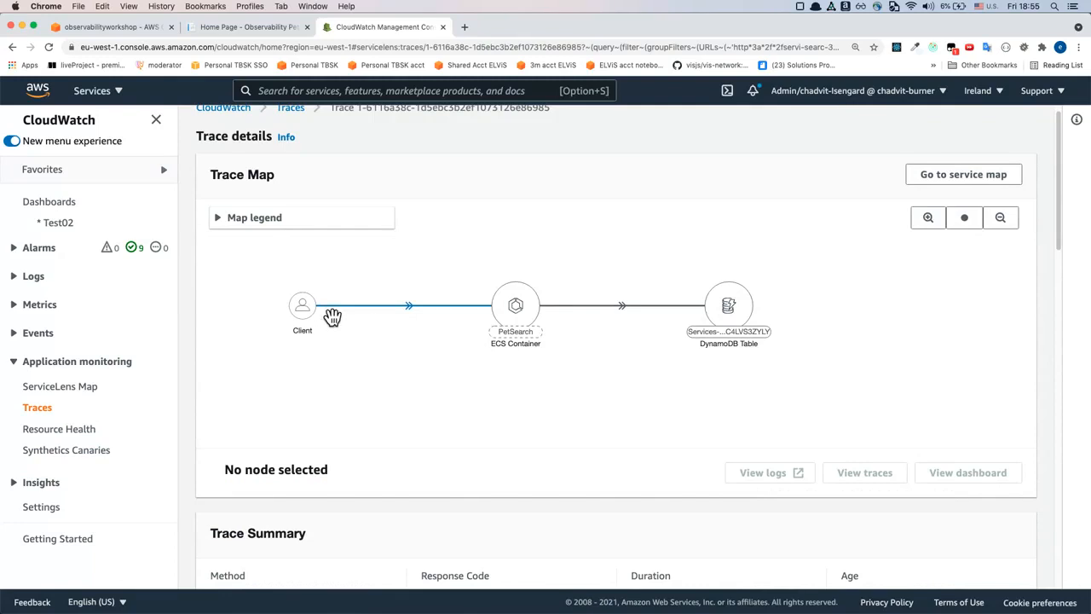
mouse_move(522, 315)
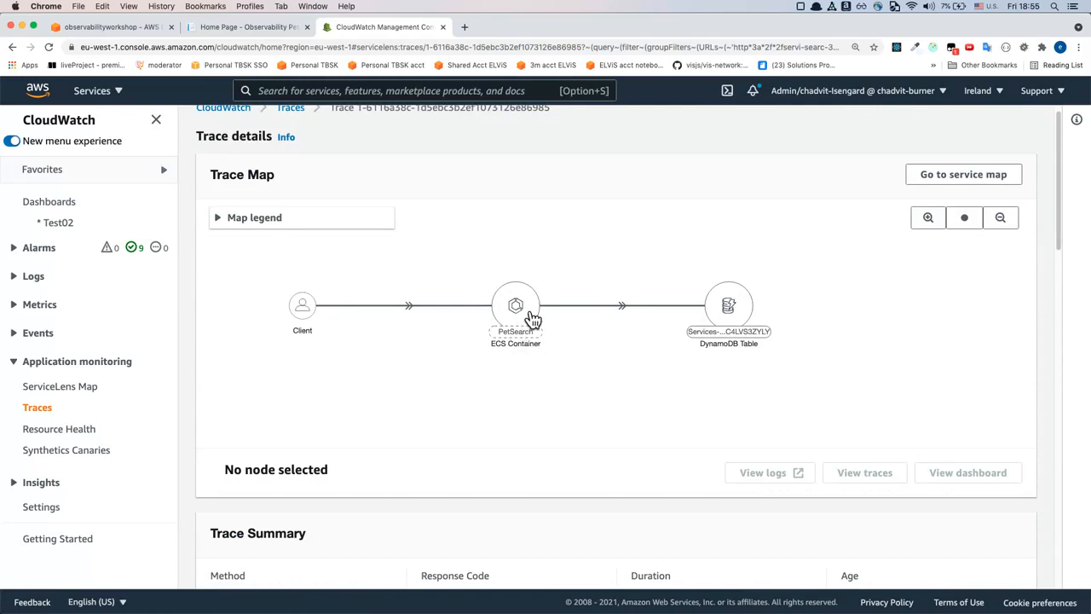
mouse_move(748, 331)
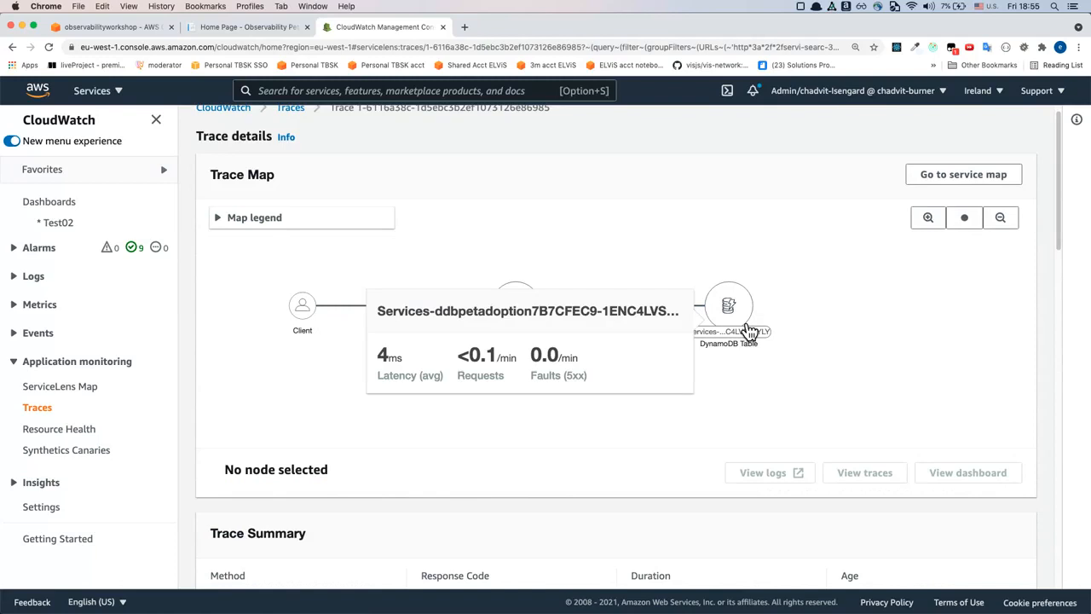
mouse_move(541, 349)
scroll(536, 347, "down", 10)
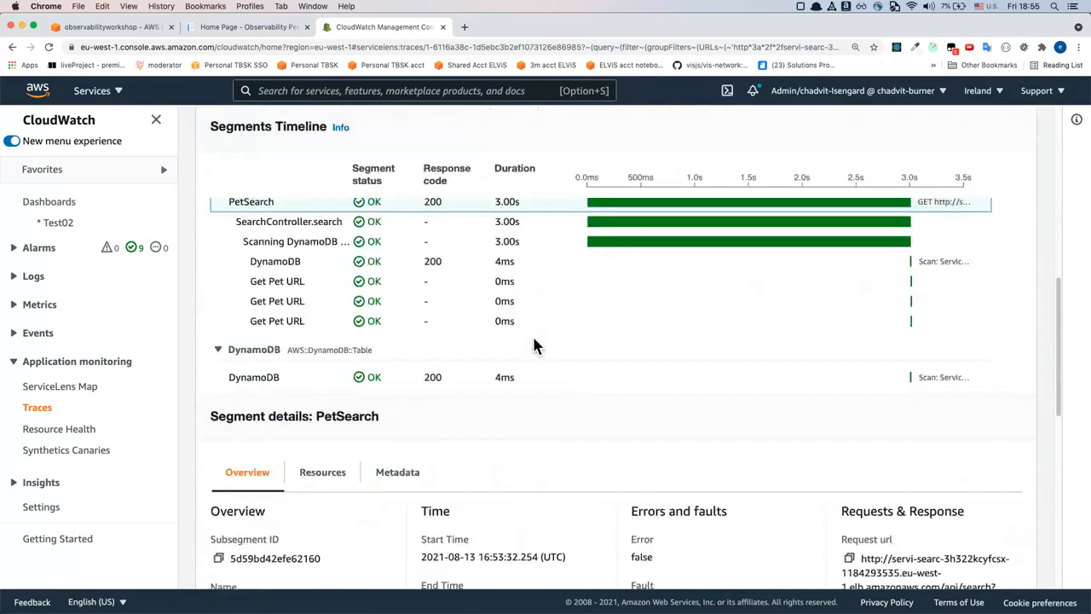
scroll(541, 347, "up", 3)
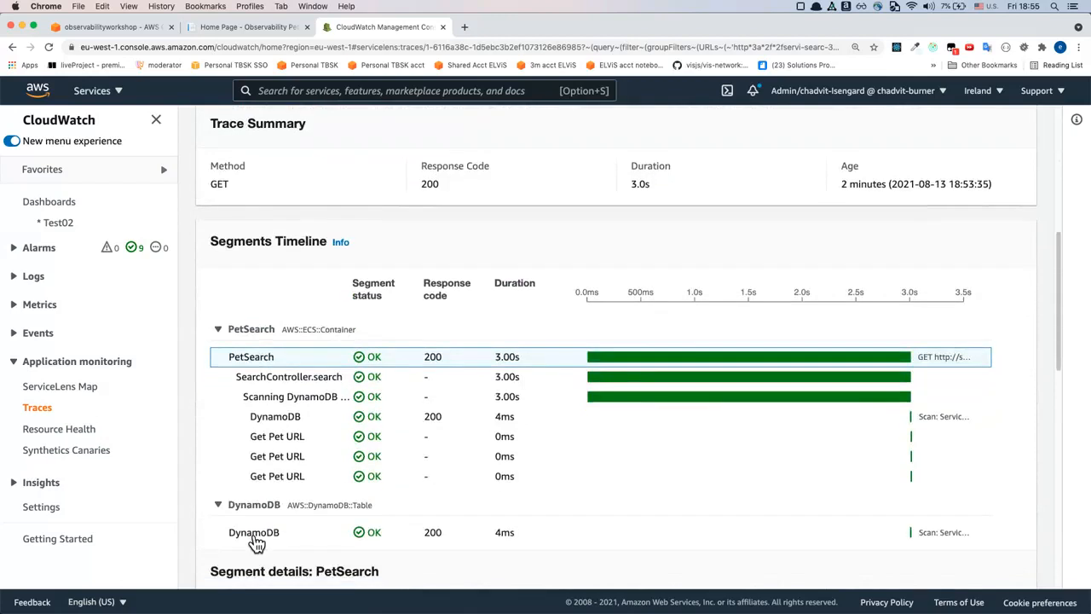
Compare segment durations in the timeline and review the segment details of the Scanning DynamoDB Table subsegment under PetSearch
left_click(281, 512)
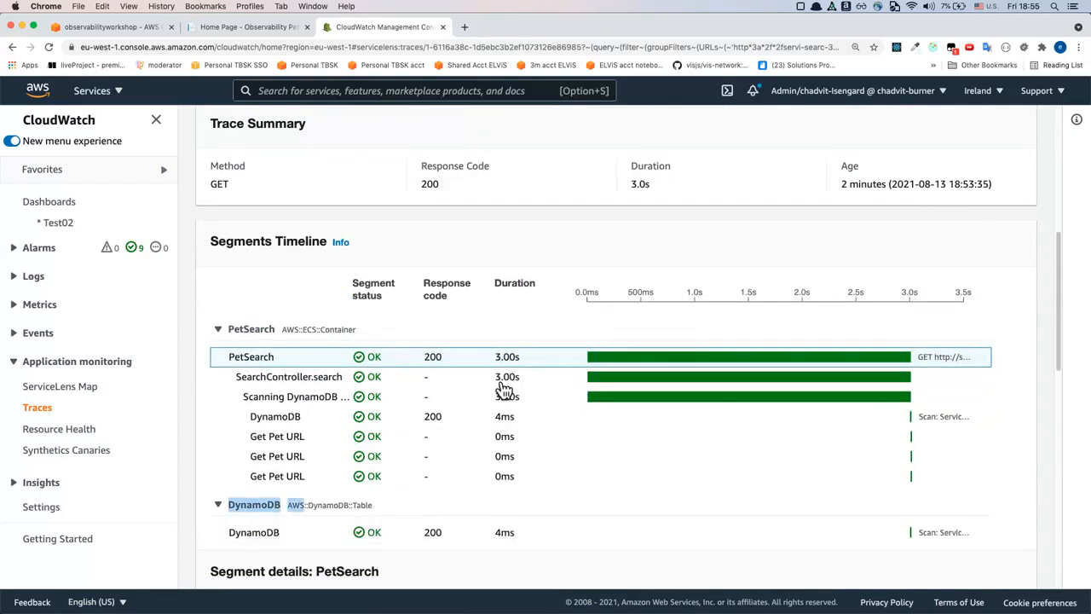
scroll(342, 416, "down", 1)
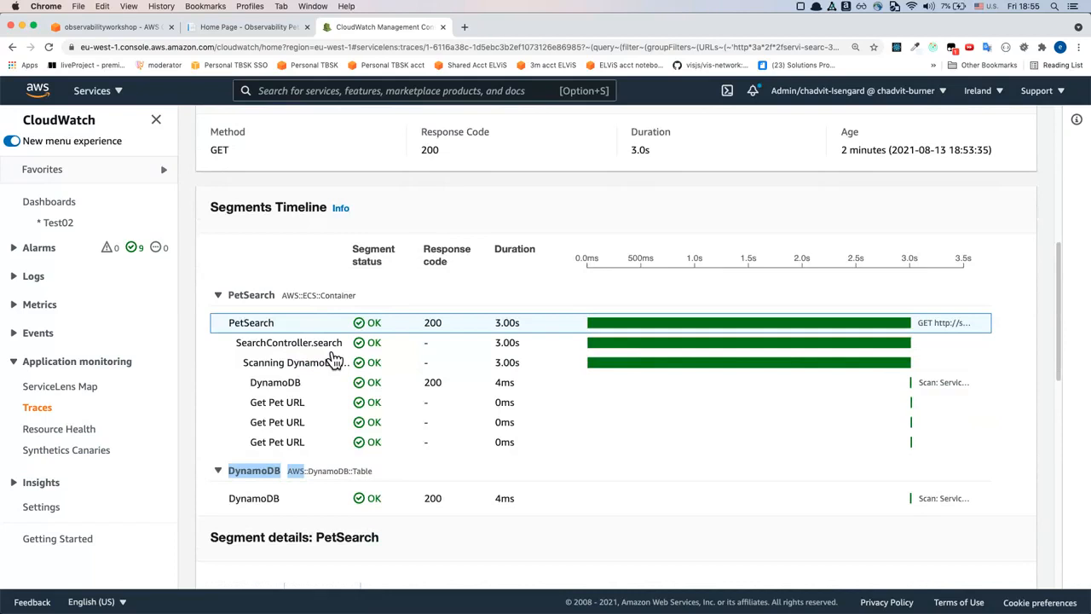
left_click(331, 350)
left_click(333, 368)
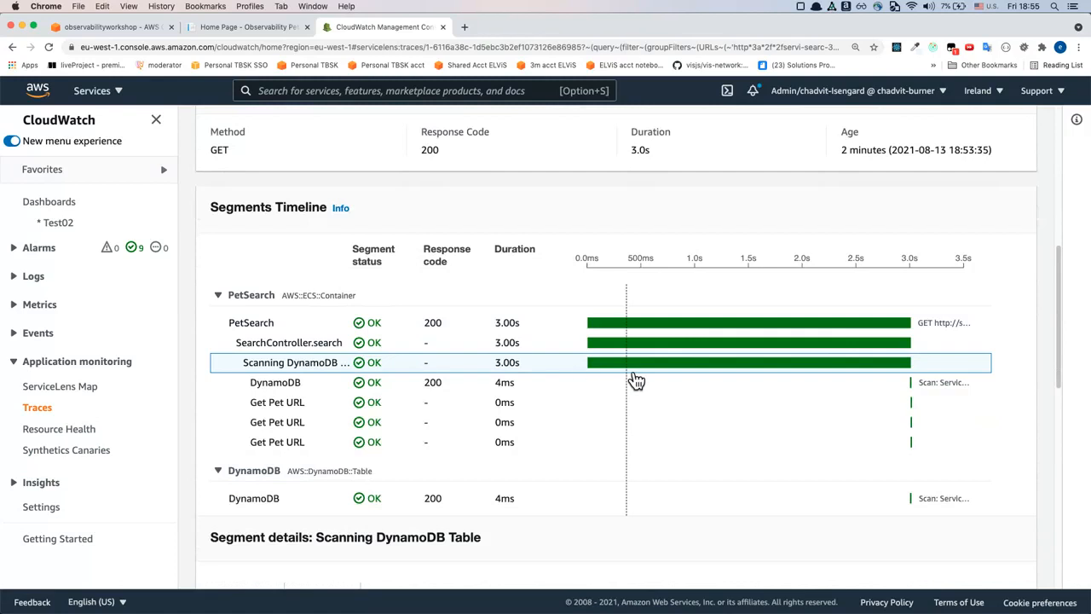
scroll(637, 380, "down", 1)
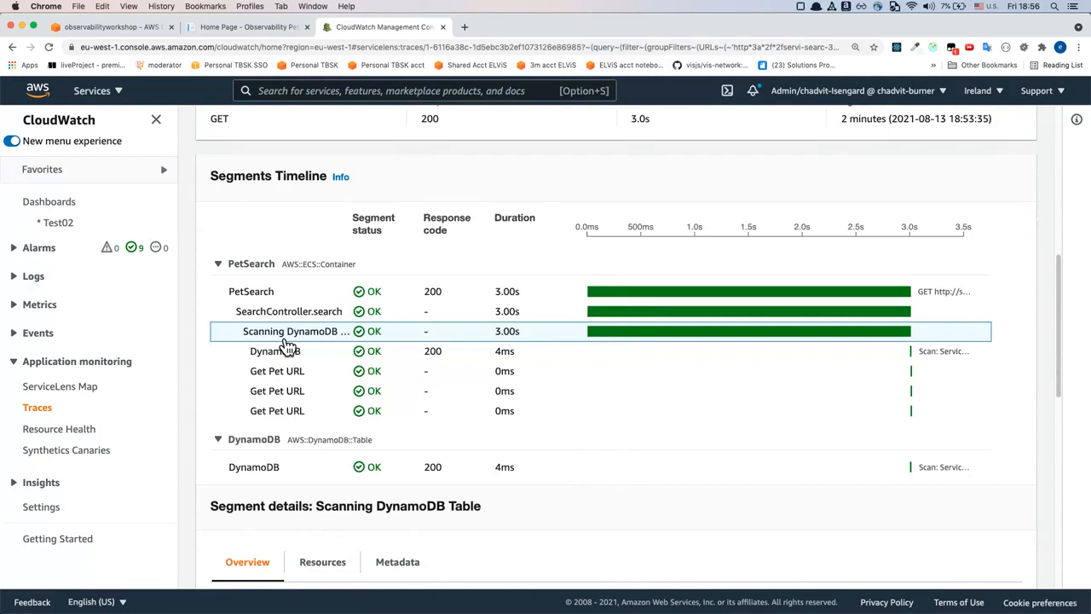
scroll(285, 343, "down", 10)
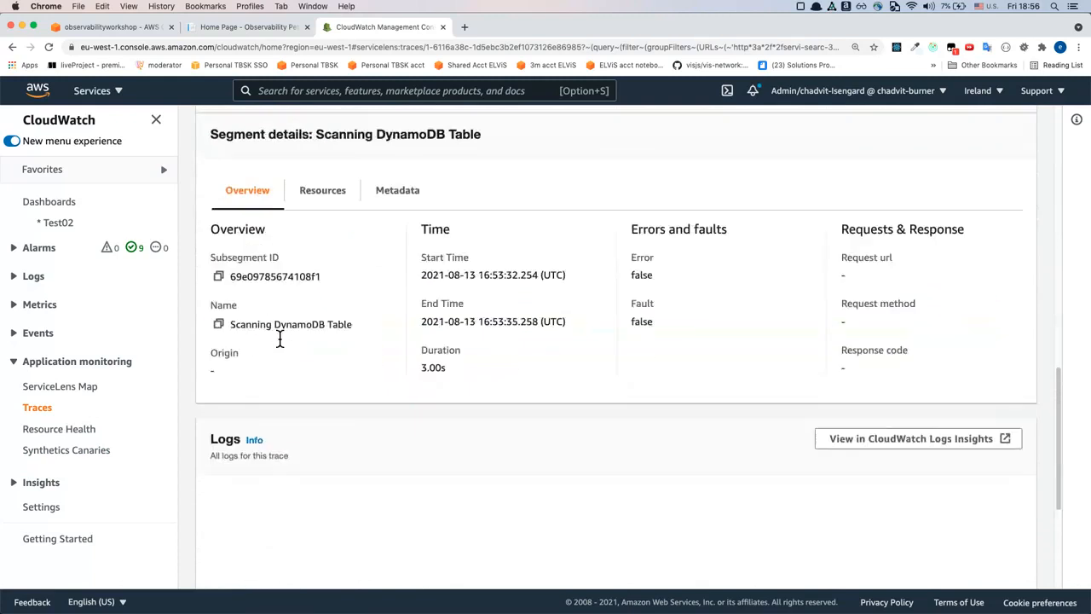
scroll(283, 343, "up", 10)
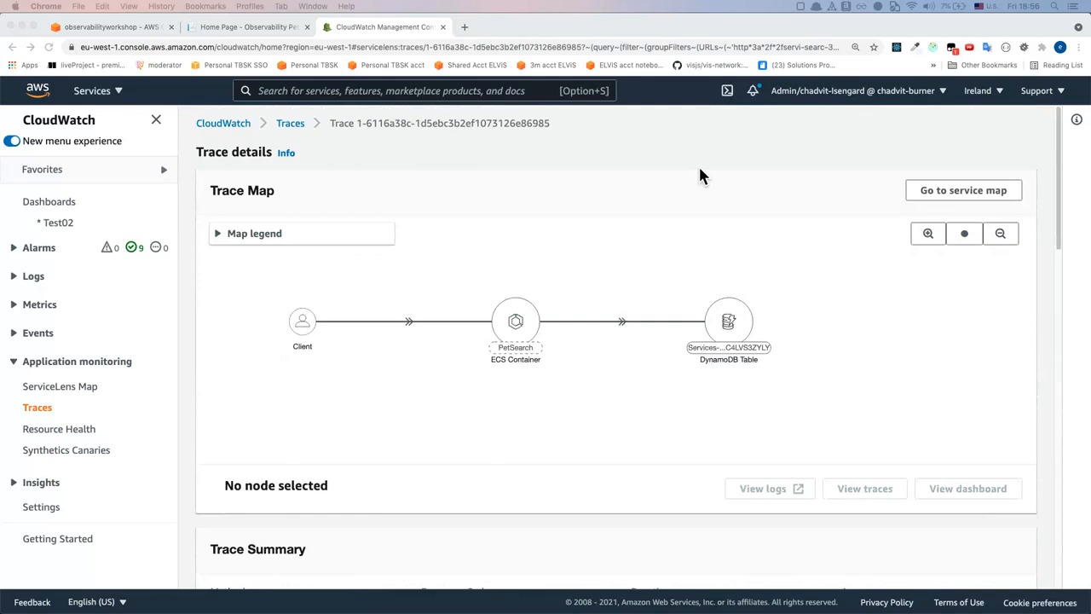
left_click(603, 204)
key("super+l")
key("super+v")
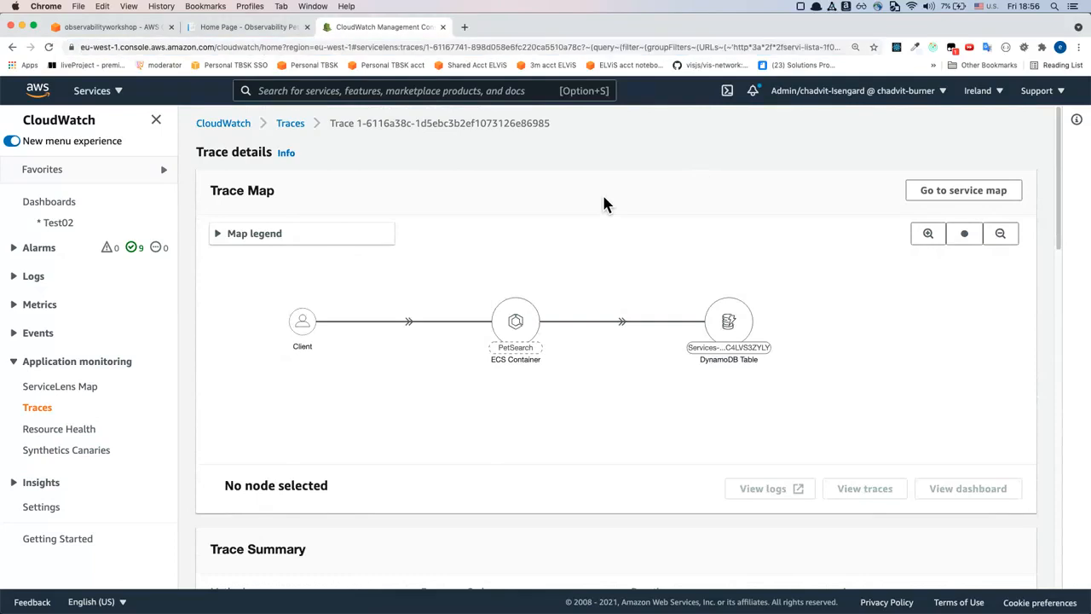
key("Return")
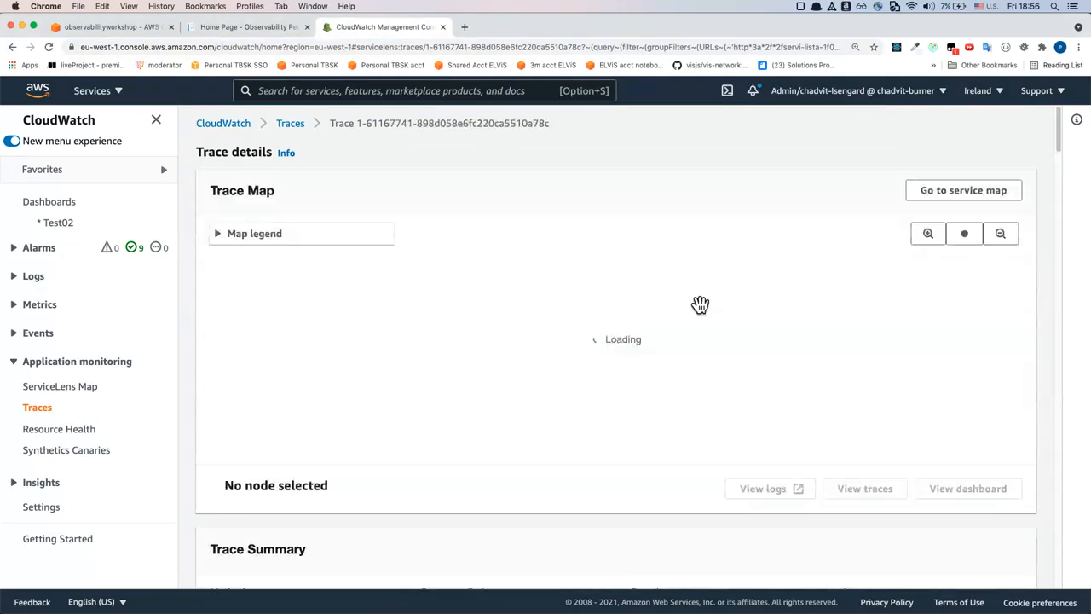
scroll(702, 337, "down", 1)
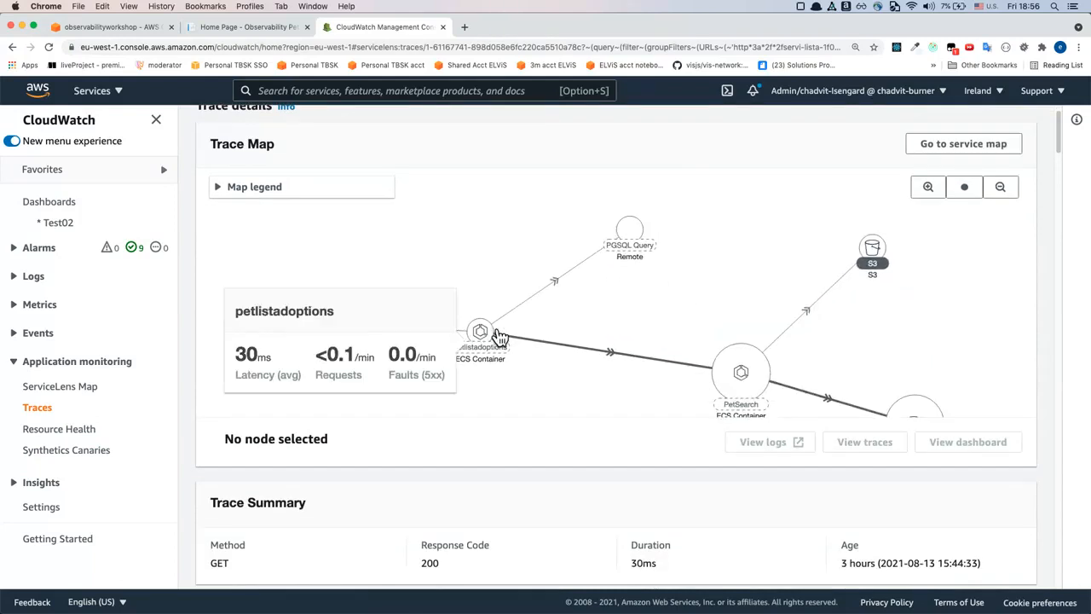
left_click_drag(638, 311, 592, 309)
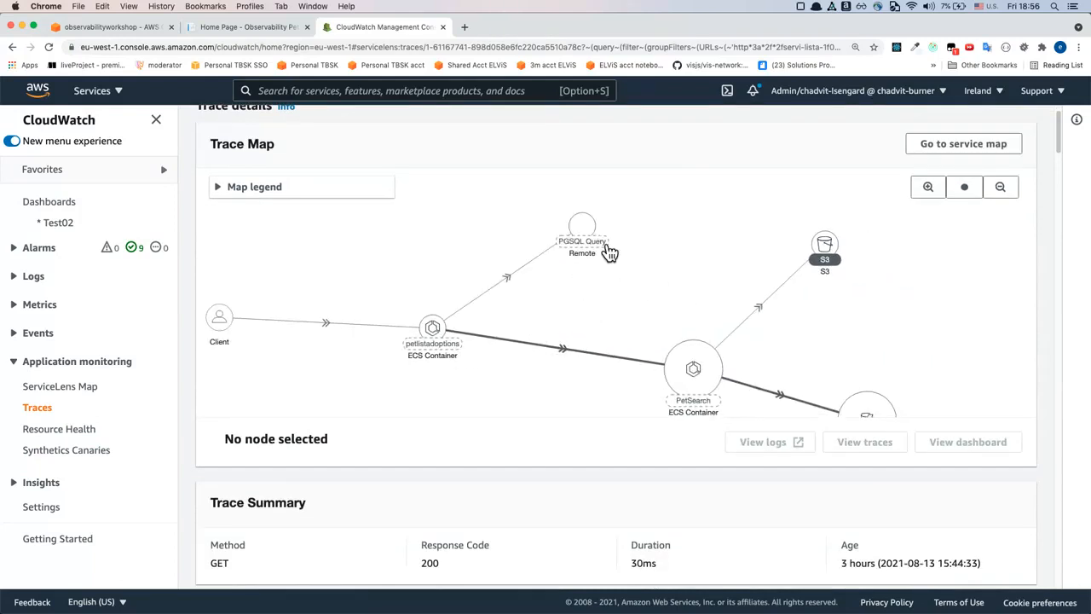
Examine the trace map's connections from petlistadoptions through PetSearch to the S3 bucket and the DynamoDB table
left_click_drag(603, 310, 602, 301)
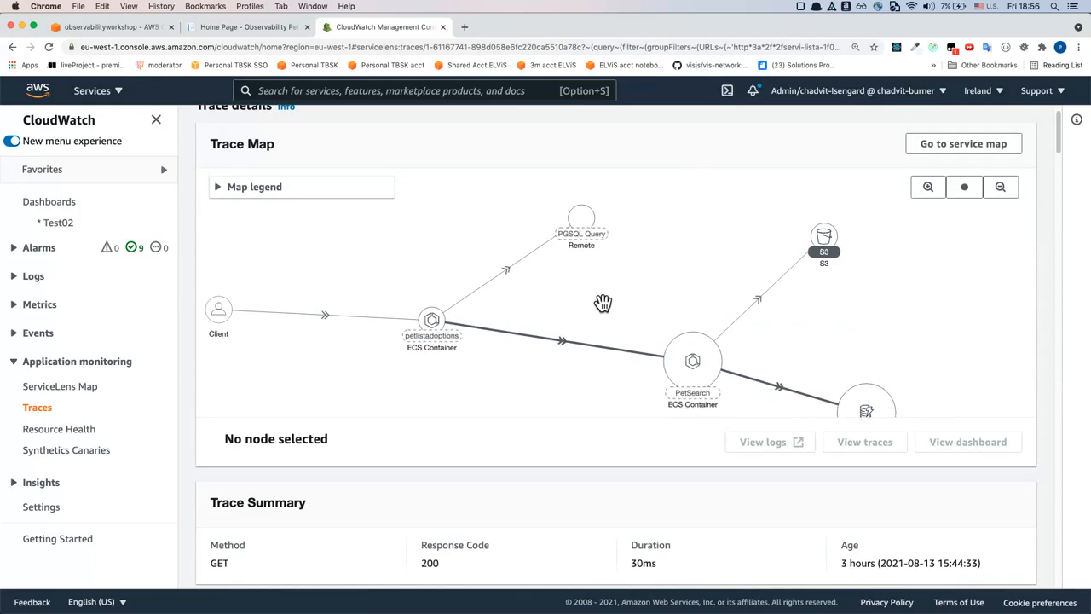
left_click_drag(690, 282, 628, 231)
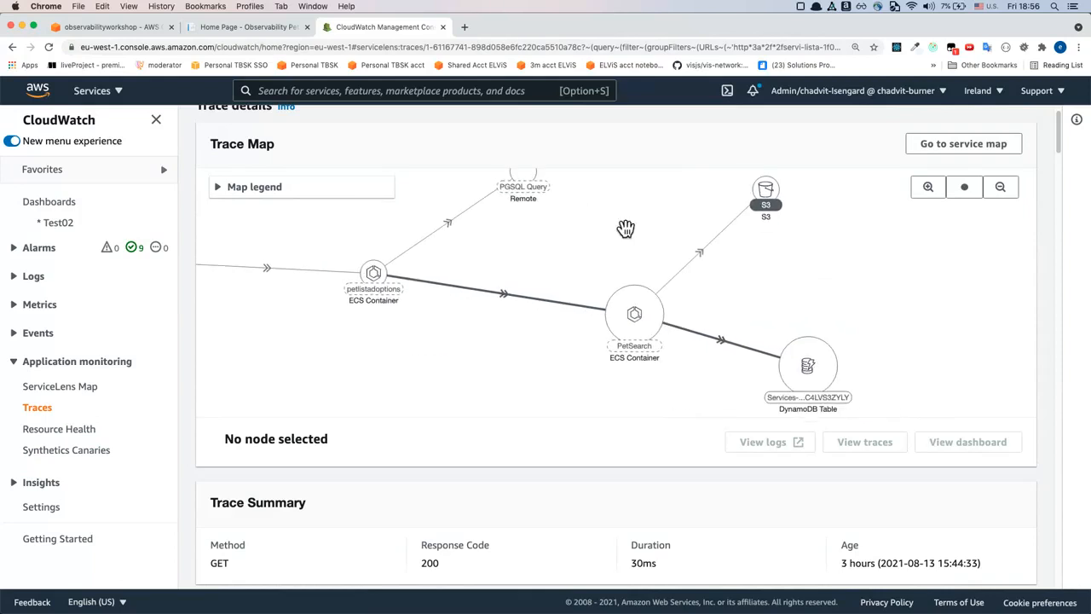
mouse_move(630, 318)
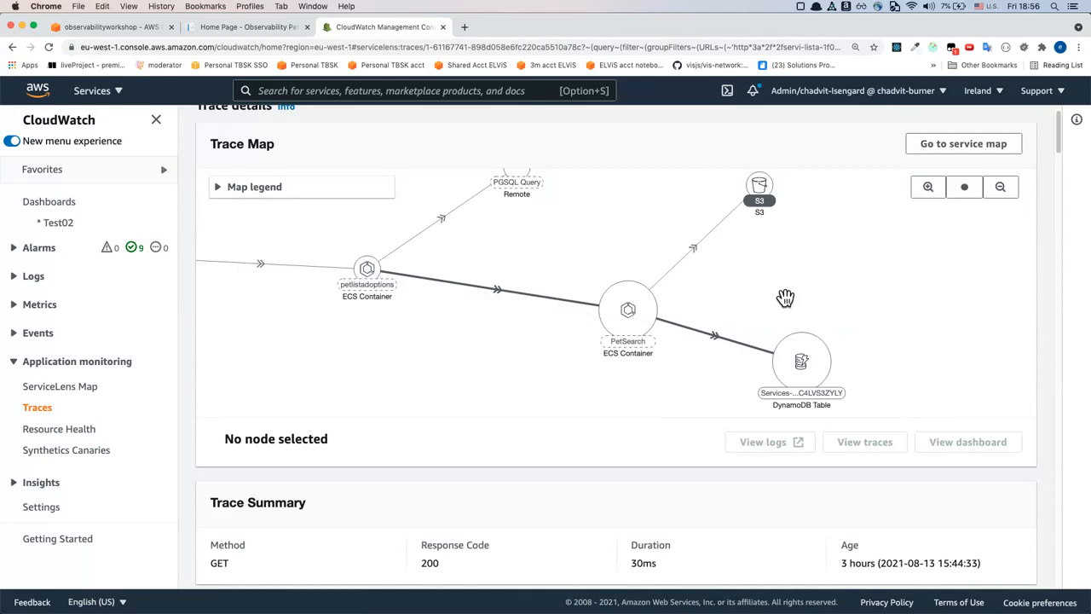
left_click_drag(784, 297, 774, 286)
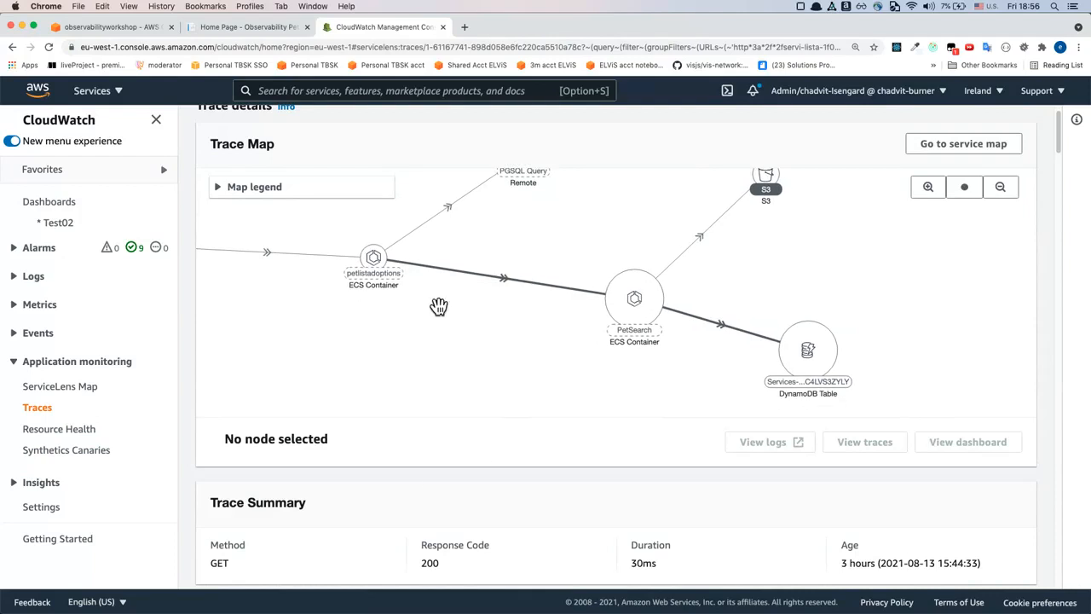
Review the petlistadoptions segments in the timeline, selecting the PGSQL Query and the first Servi-searc request
scroll(427, 467, "down", 9)
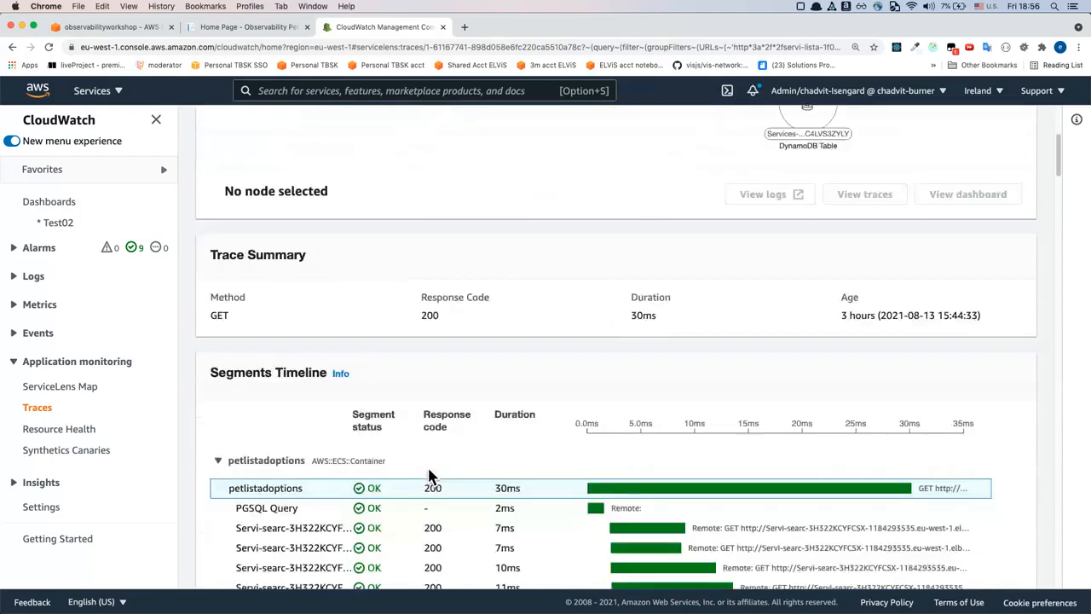
scroll(432, 480, "down", 4)
scroll(433, 480, "up", 2)
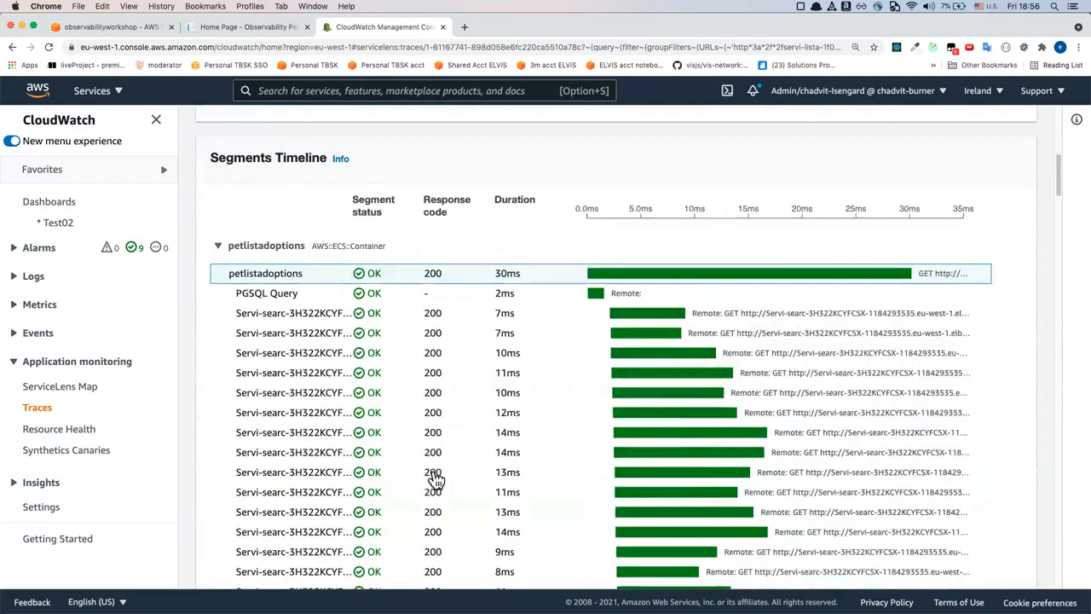
left_click(291, 300)
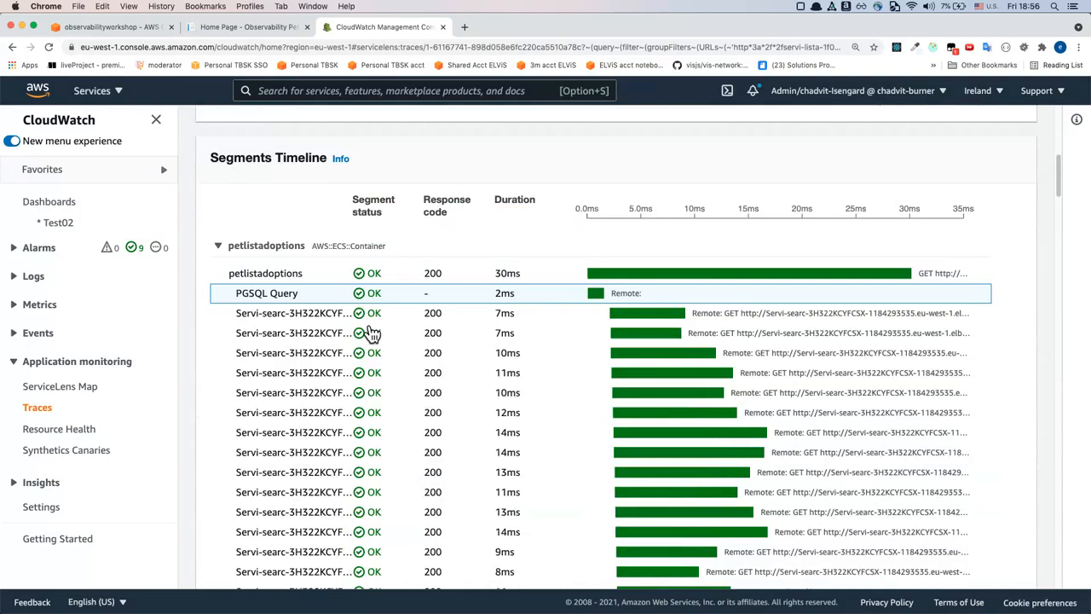
left_click(322, 324)
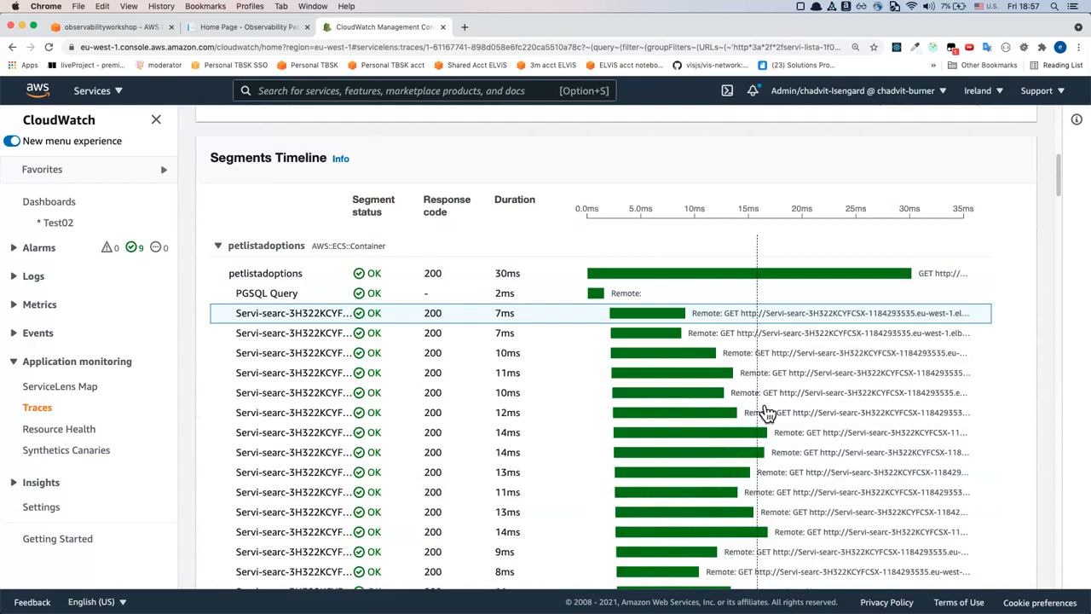
Compare the durations of the Servi-searc requests under petlistadoptions and inspect the longest one's request URL
scroll(458, 378, "down", 1)
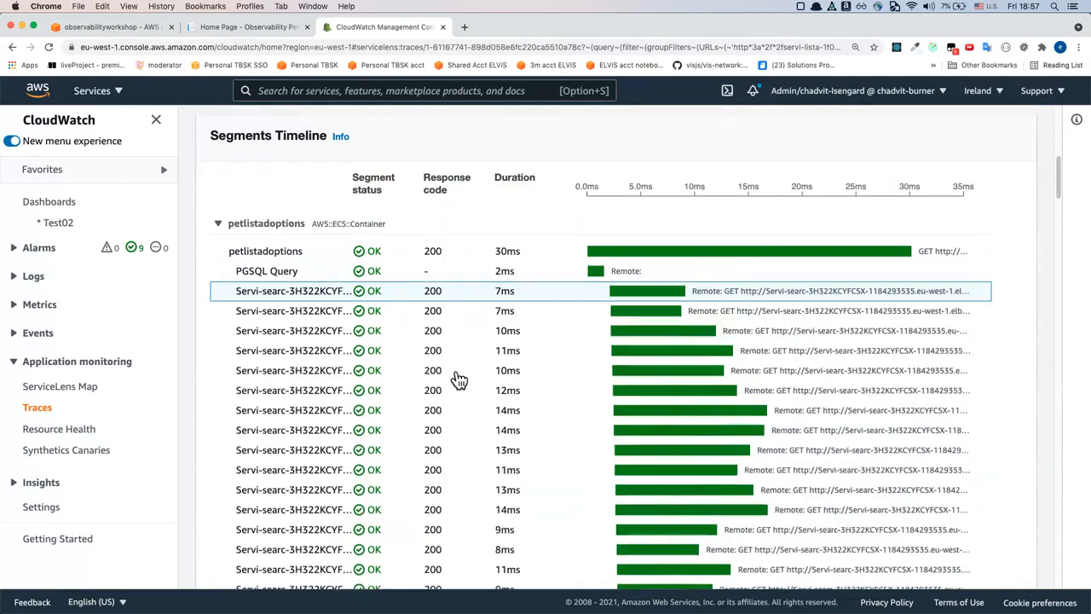
scroll(309, 279, "down", 5)
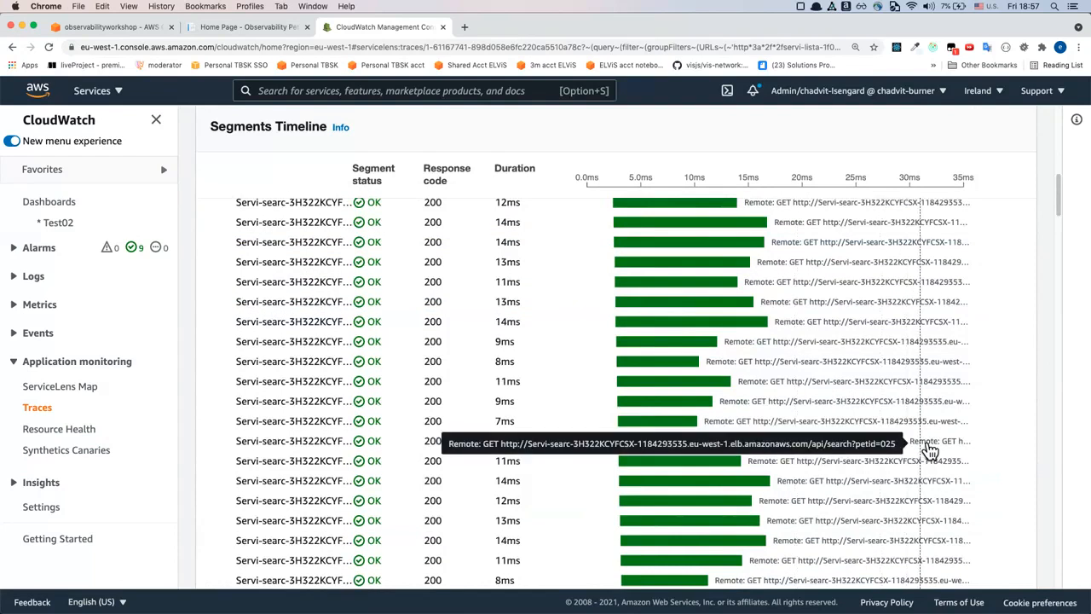
scroll(927, 450, "up", 7)
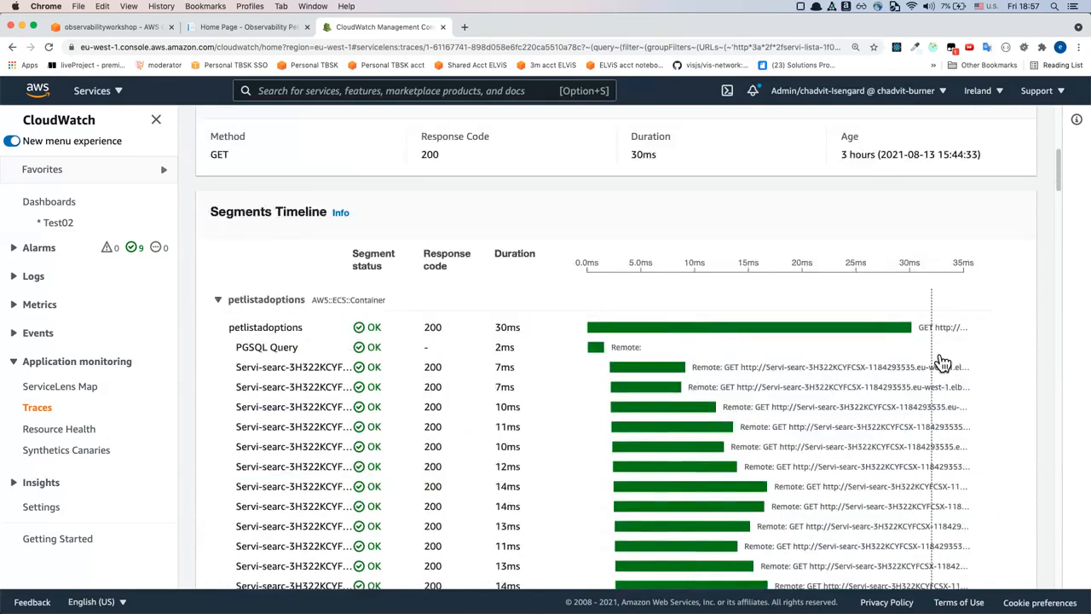
scroll(909, 367, "down", 10)
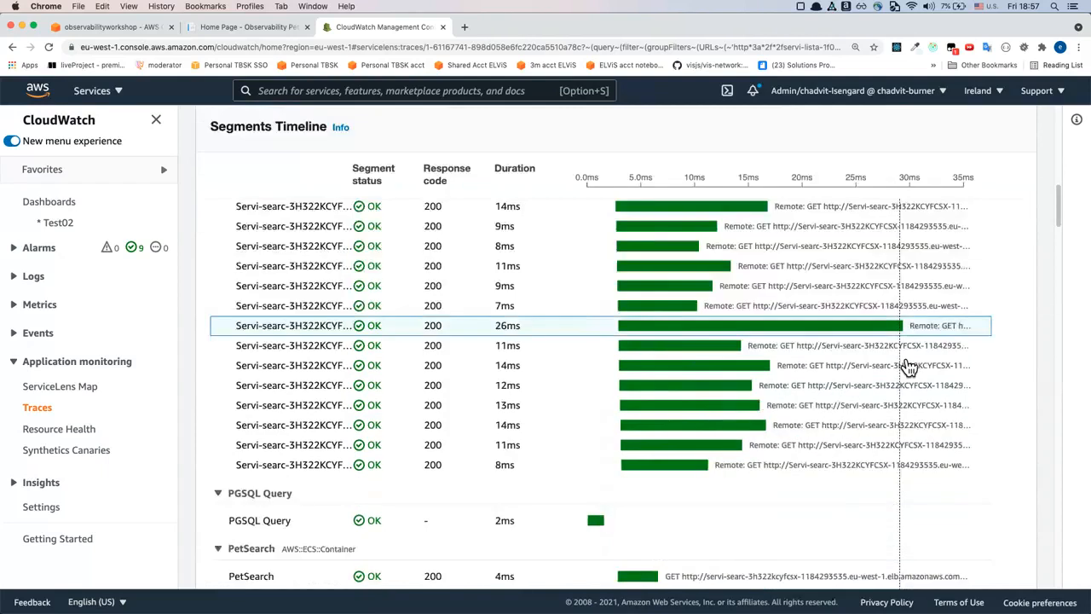
scroll(907, 366, "up", 2)
scroll(907, 366, "down", 4)
Collapse the PetSearch segment group and look through the DynamoDB scan segments, the S3 group and the trace's logs section
left_click(332, 340)
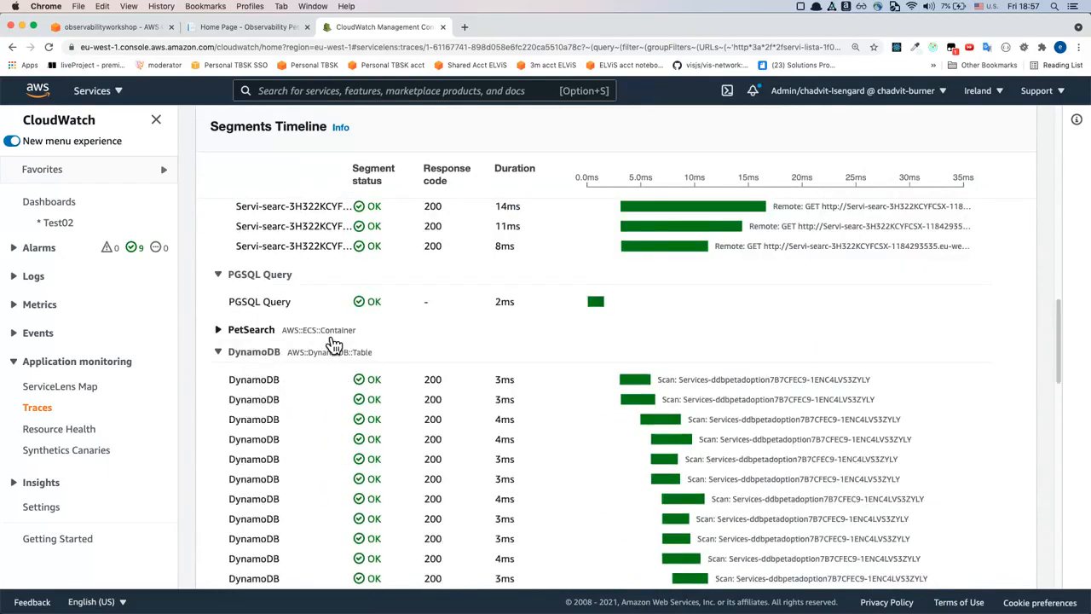
scroll(312, 375, "down", 3)
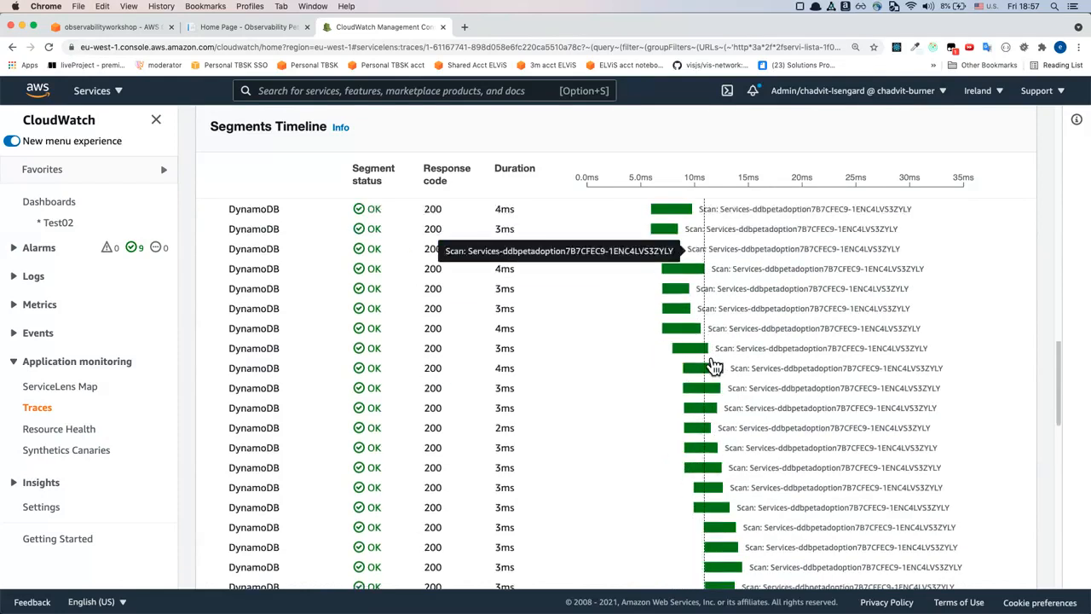
scroll(706, 354, "down", 5)
scroll(706, 357, "up", 2)
scroll(706, 362, "up", 5)
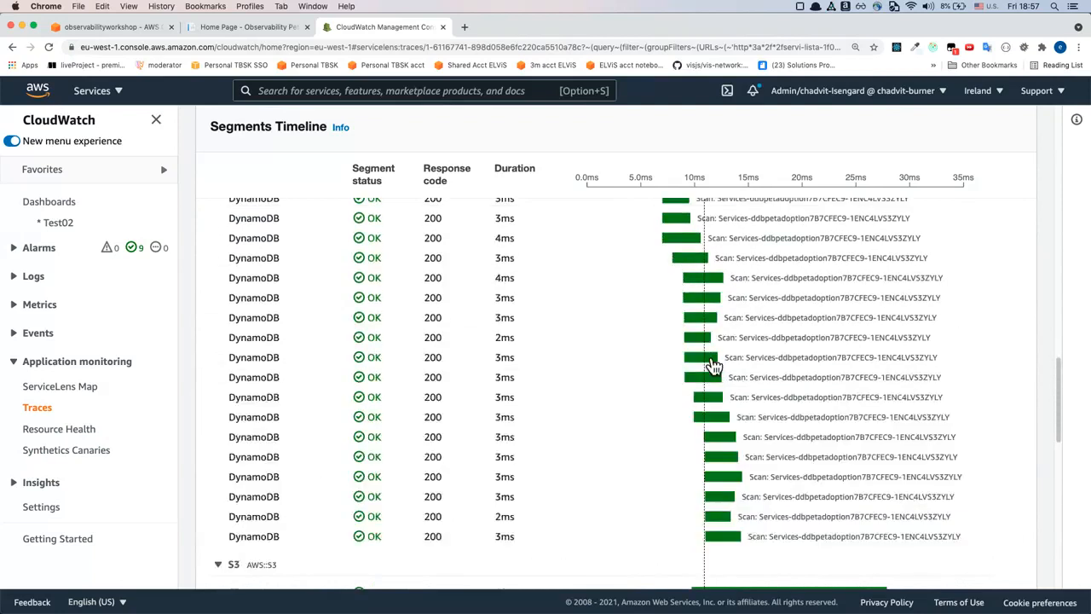
scroll(706, 362, "down", 15)
scroll(704, 362, "down", 1)
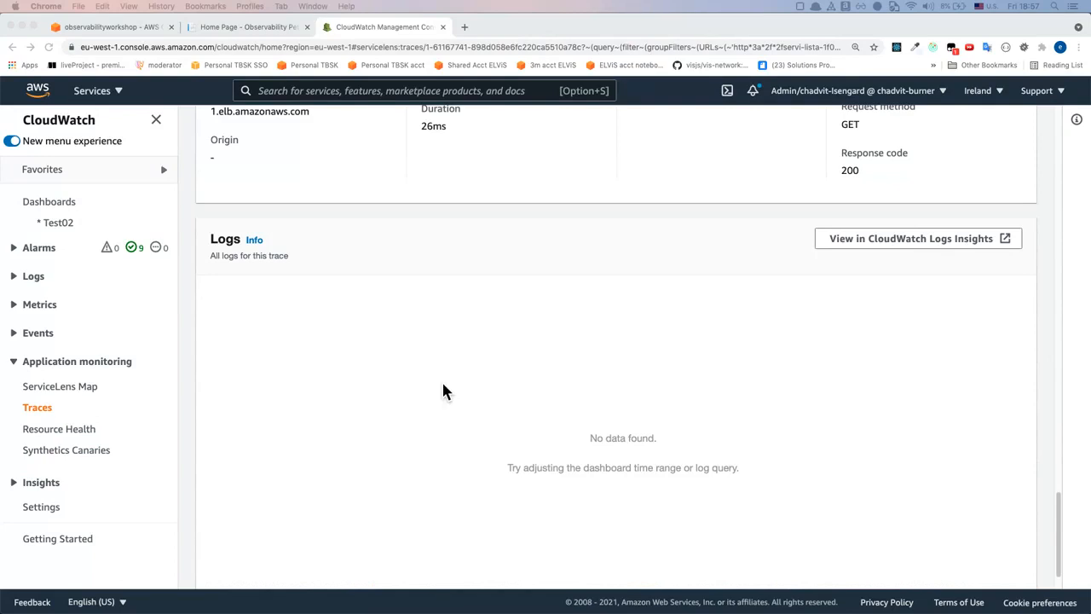
Go back over the segments timeline from the logs section to the trace summary and trace map
scroll(442, 385, "up", 15)
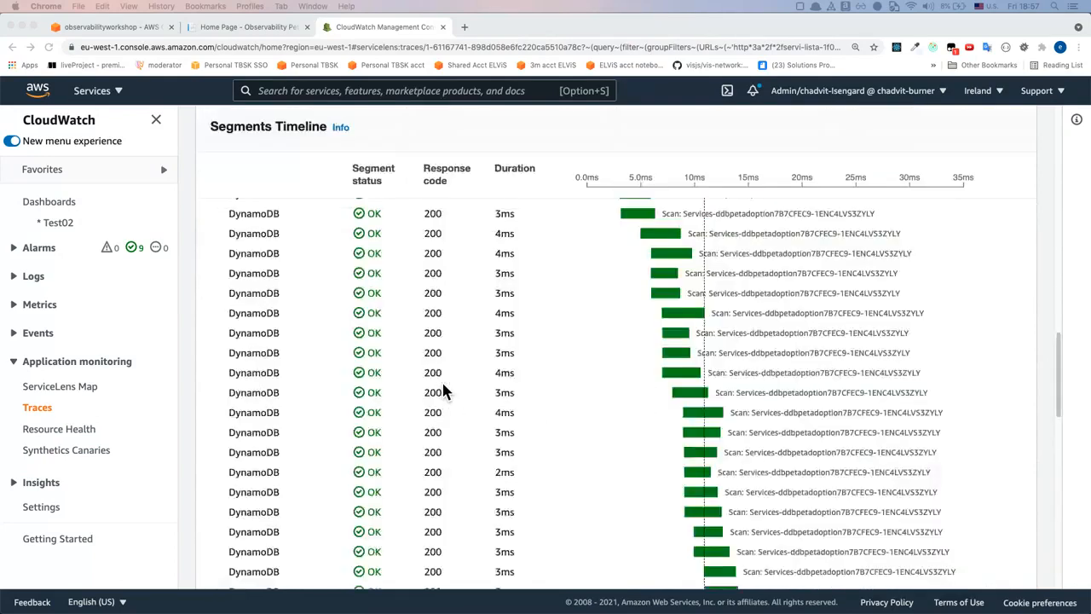
scroll(441, 380, "up", 6)
scroll(442, 380, "down", 3)
scroll(441, 380, "up", 1)
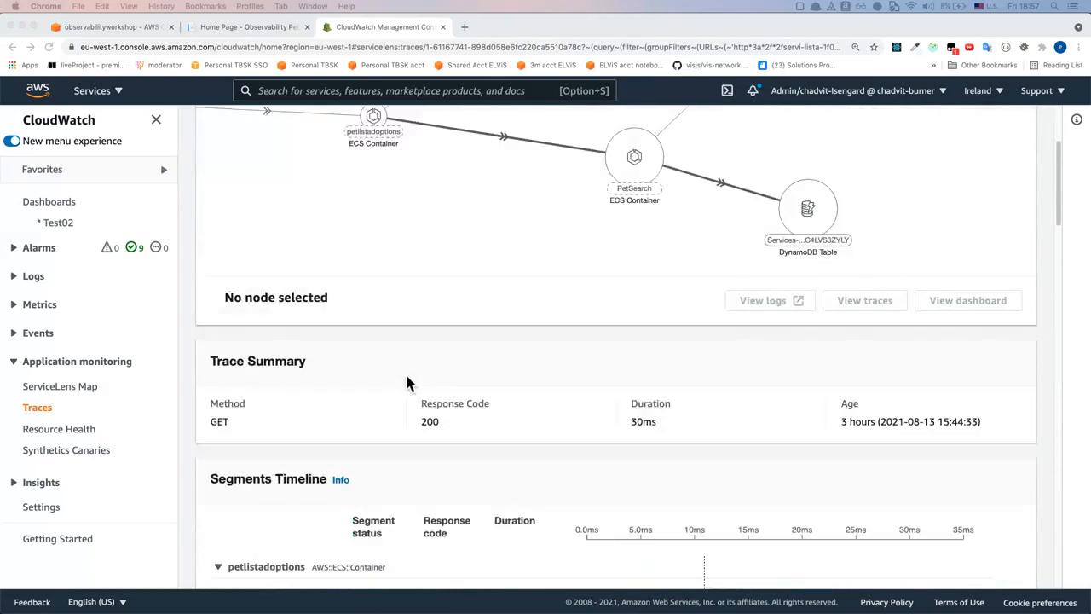